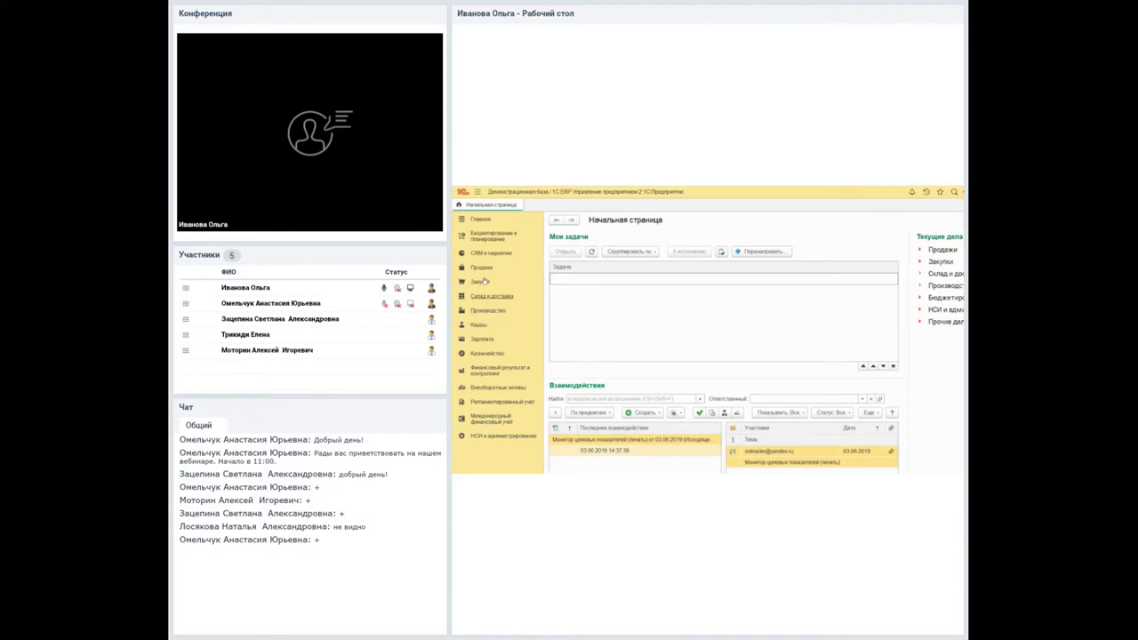
Open the Типы транспортных средств list from the Склад и доставка settings and reference books.
click(484, 294)
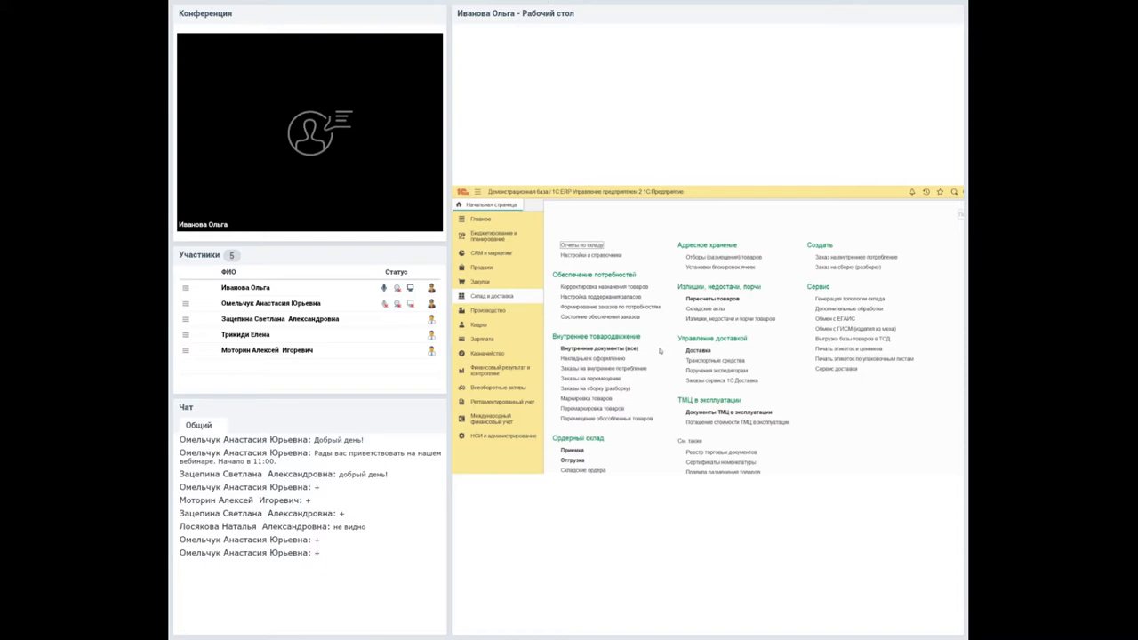
click(502, 436)
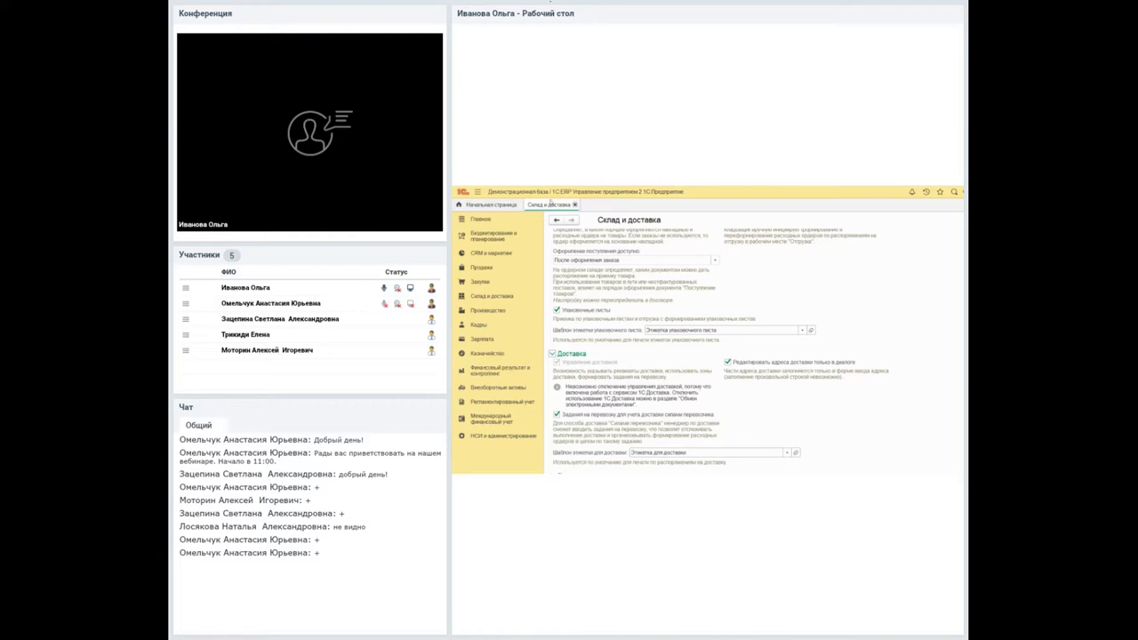
click(575, 205)
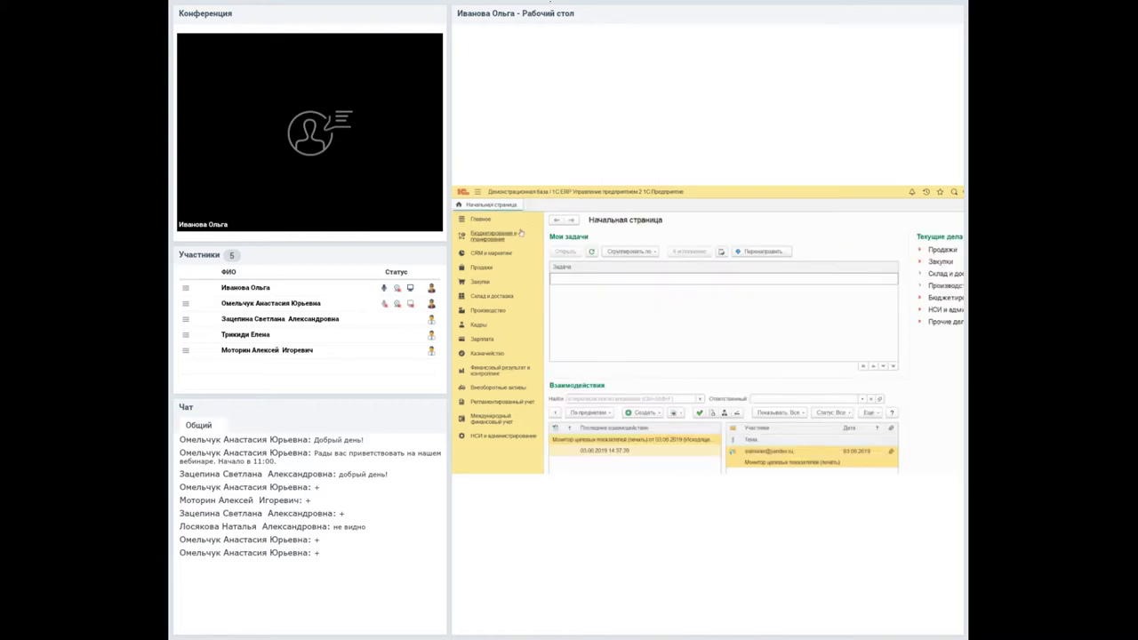
click(492, 295)
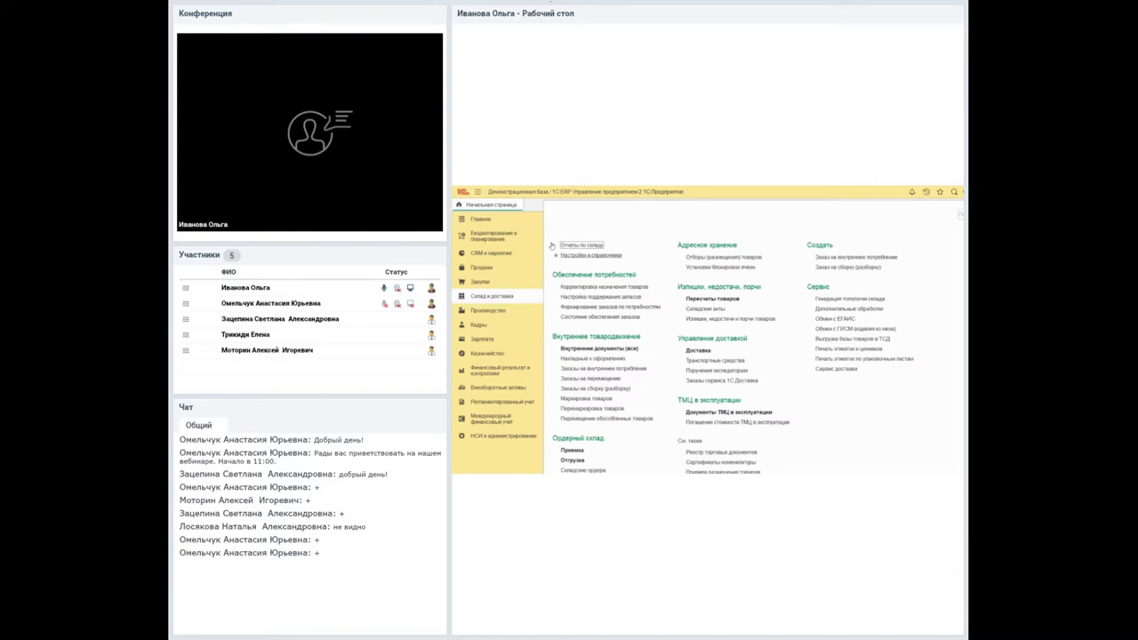
click(564, 254)
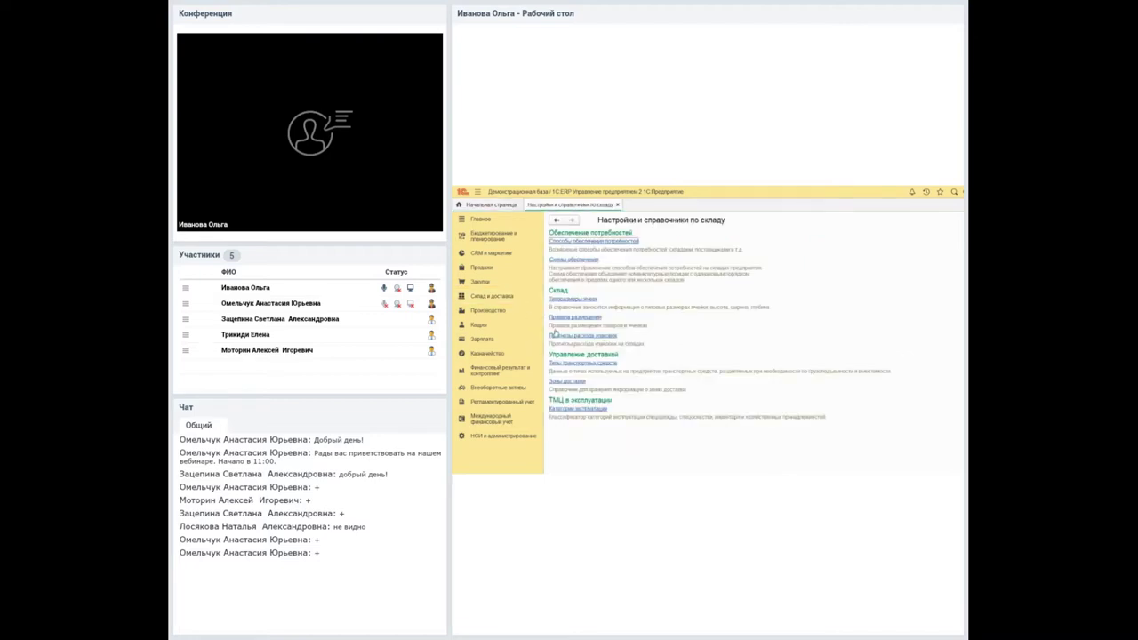
click(573, 363)
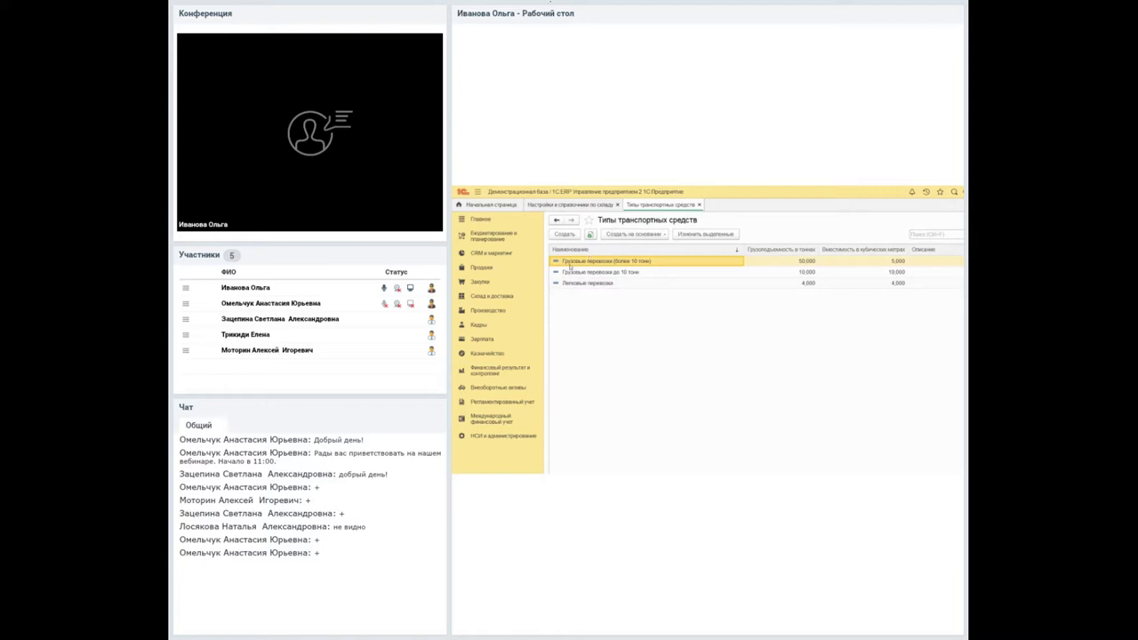
Review the Грузовые перевозки (более 10 тонн) vehicle type without changes, then close the list.
double_click(573, 260)
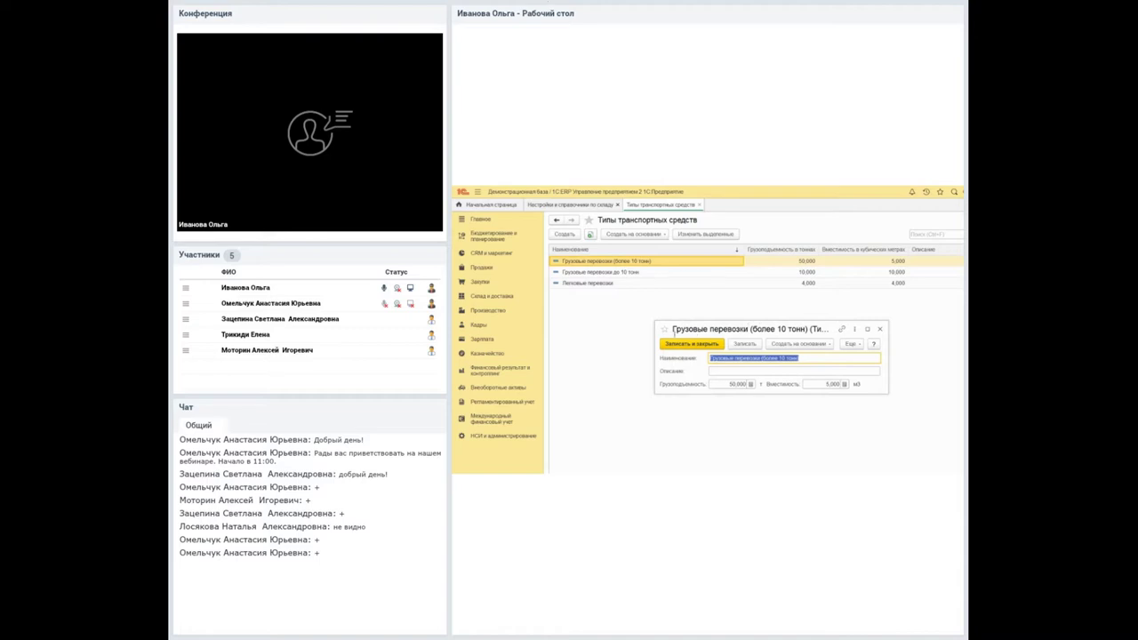
key(Tab)
key(Tab)
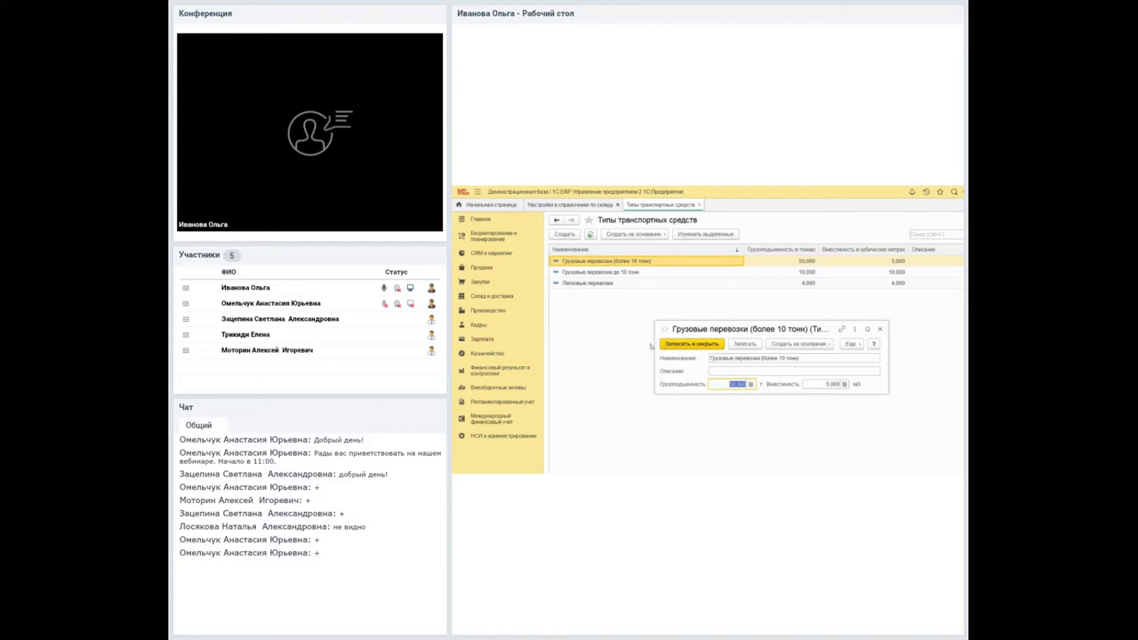
key(Tab)
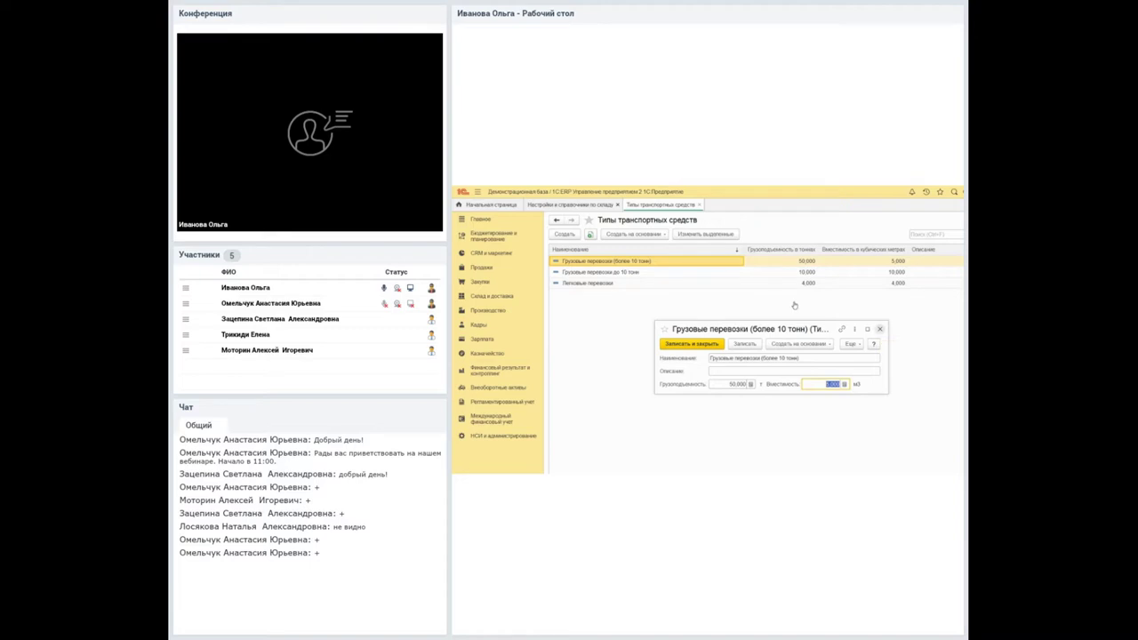
key(Escape)
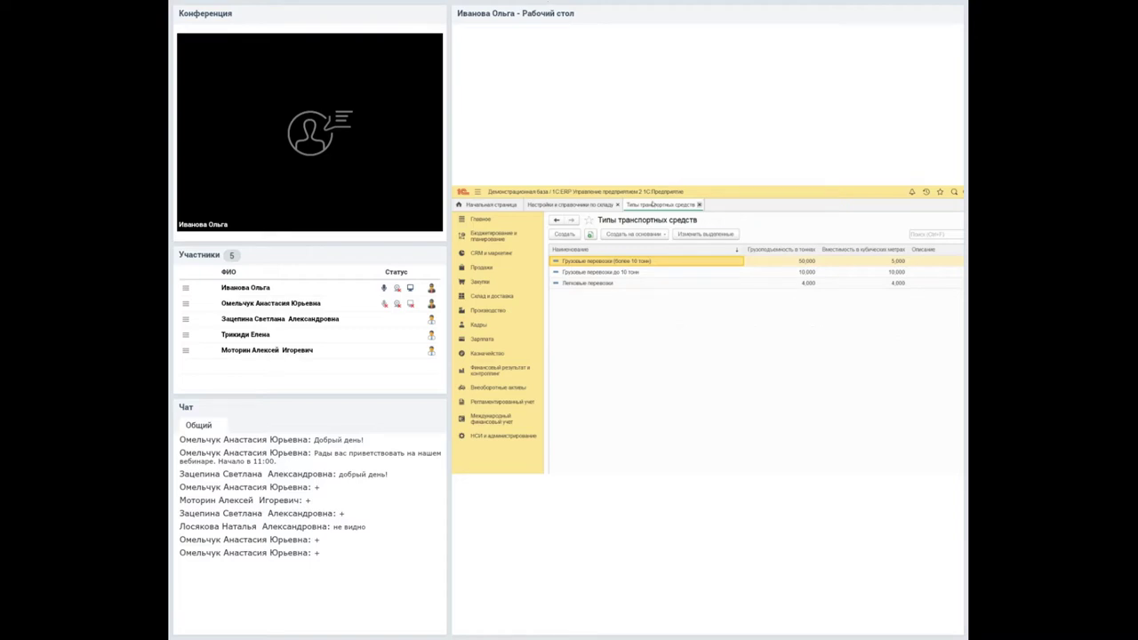
click(698, 205)
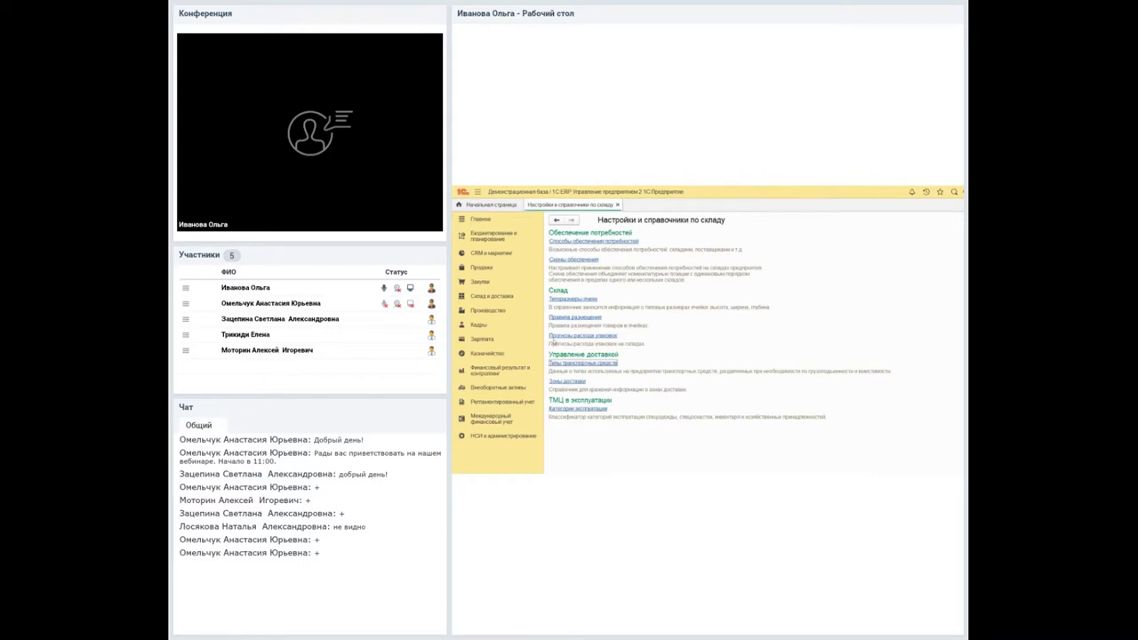
click(566, 381)
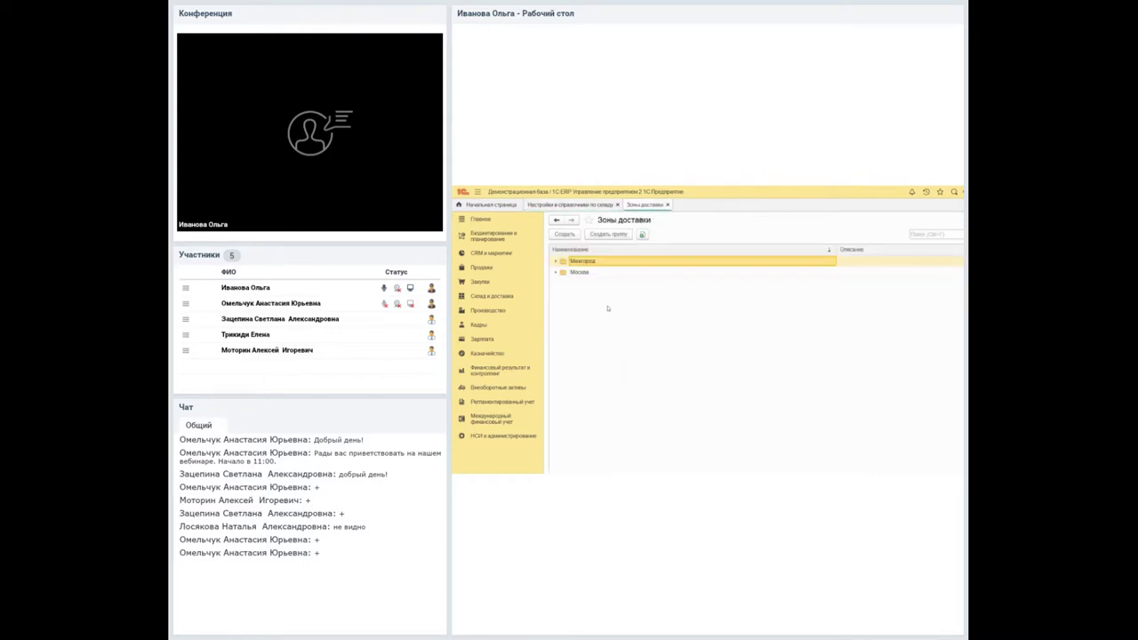
key(Down)
key(Return)
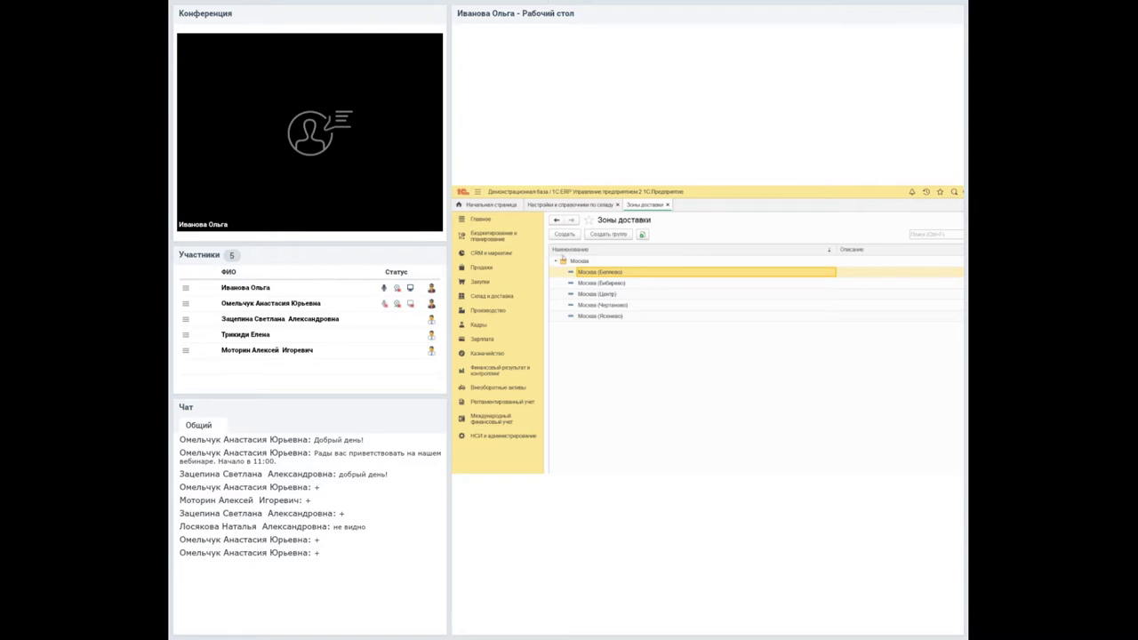
double_click(597, 271)
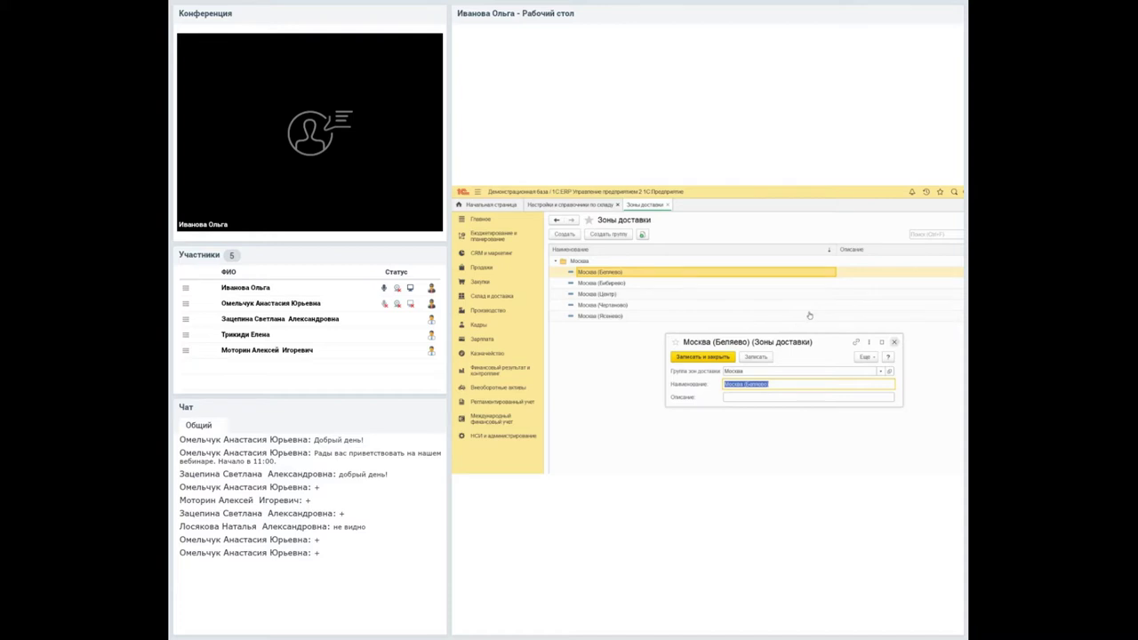
key(Escape)
key(Escape)
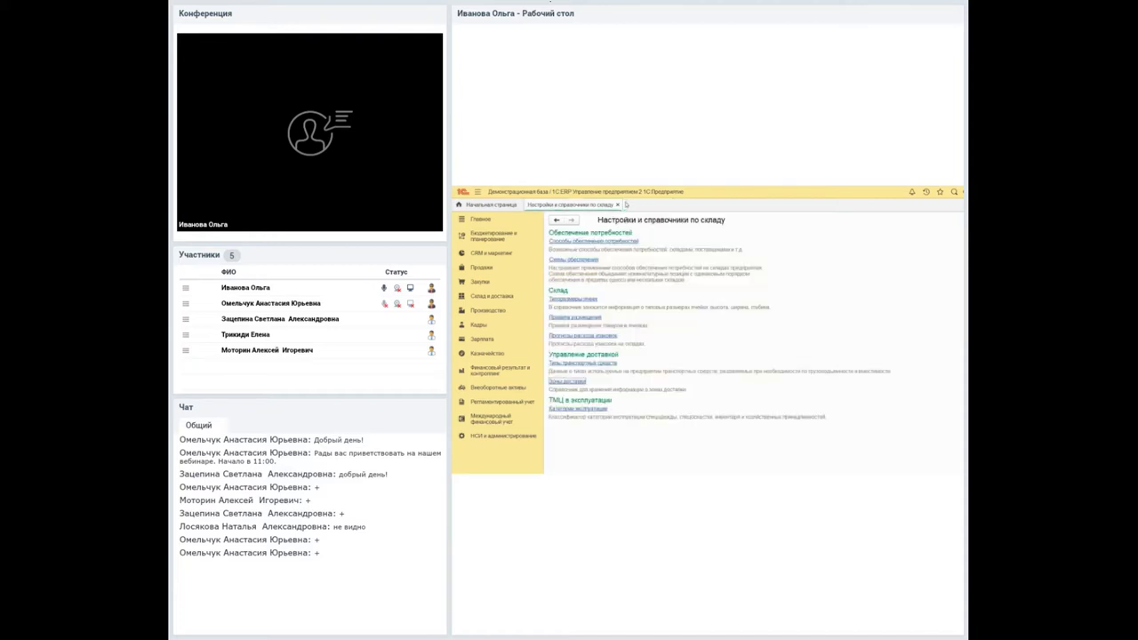
key(Escape)
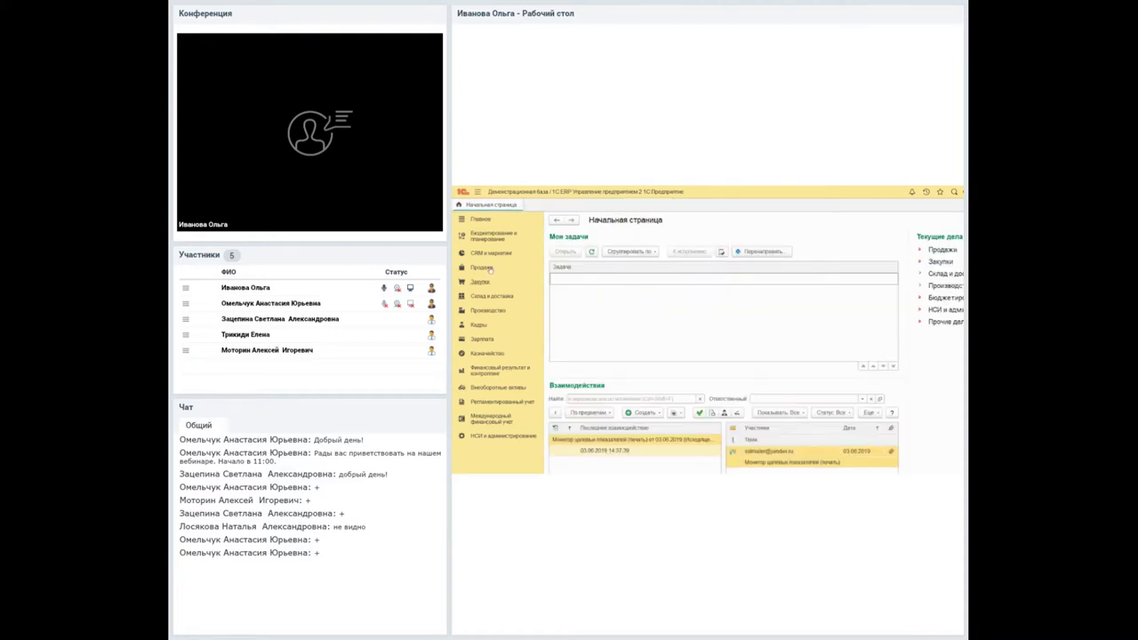
Open the vehicles list, review vehicle 5678-900 АЗ-11, and start a new vehicle card.
click(491, 295)
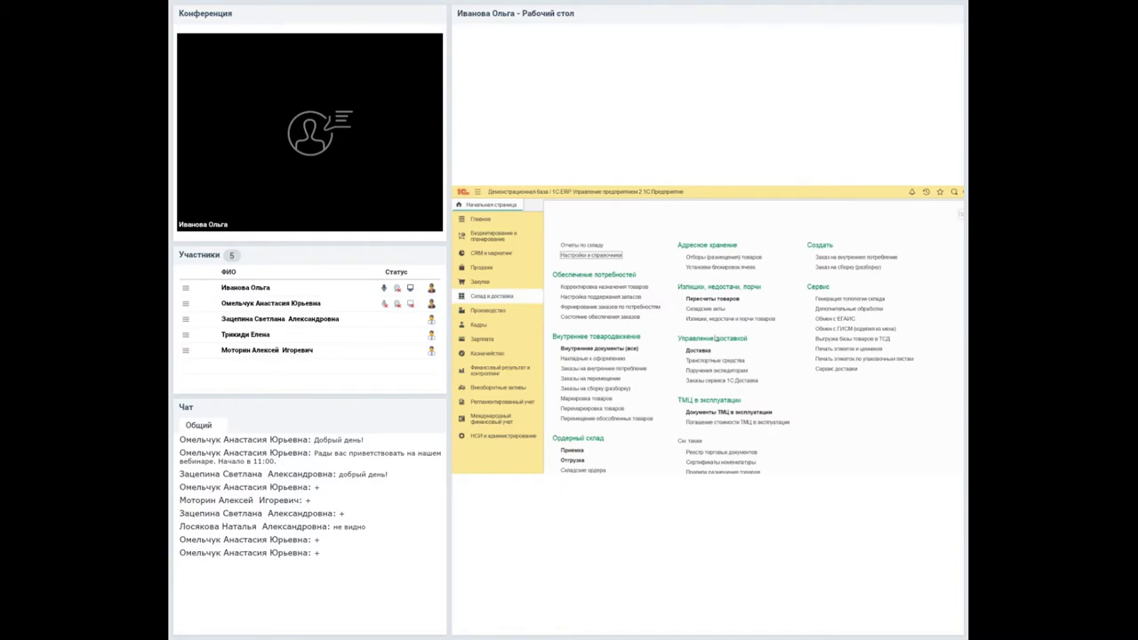
click(715, 360)
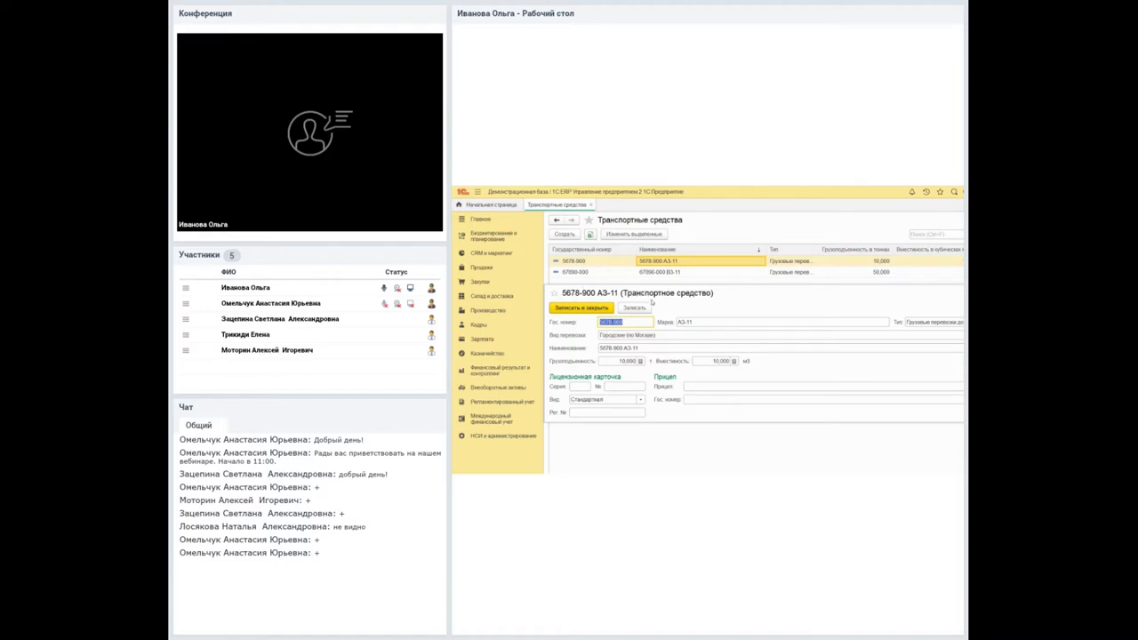
key(Tab)
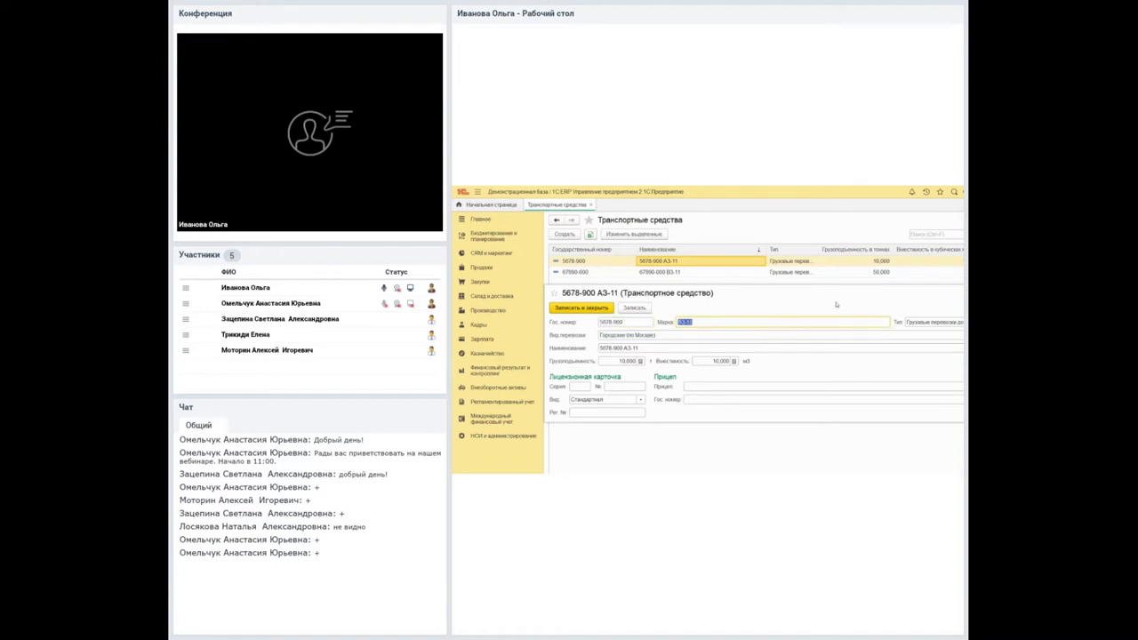
key(Tab)
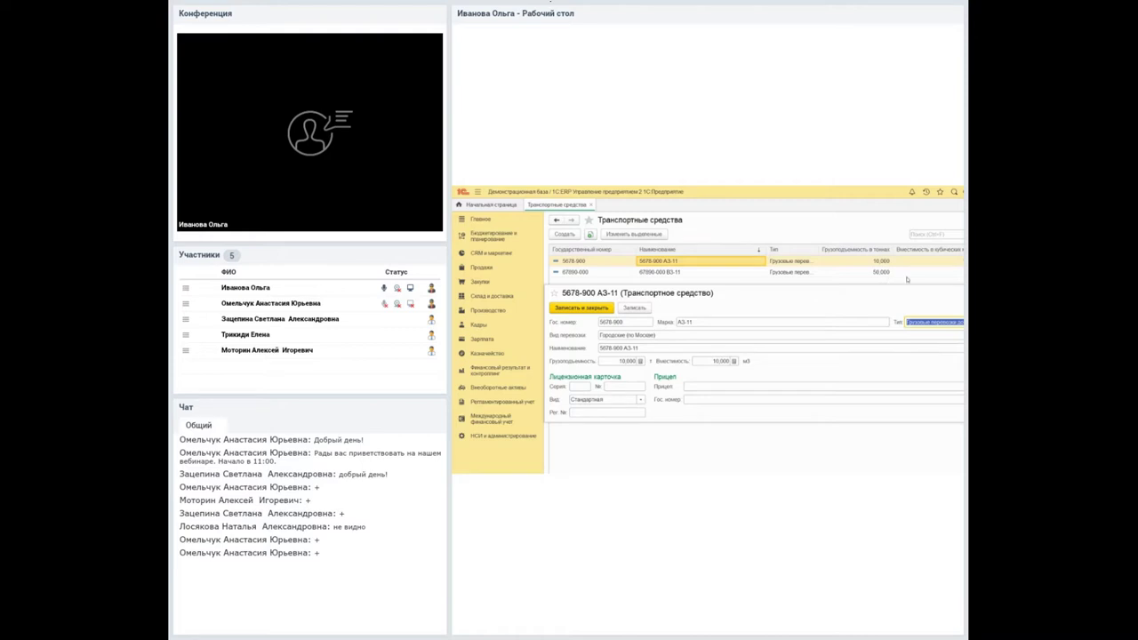
click(909, 277)
click(565, 234)
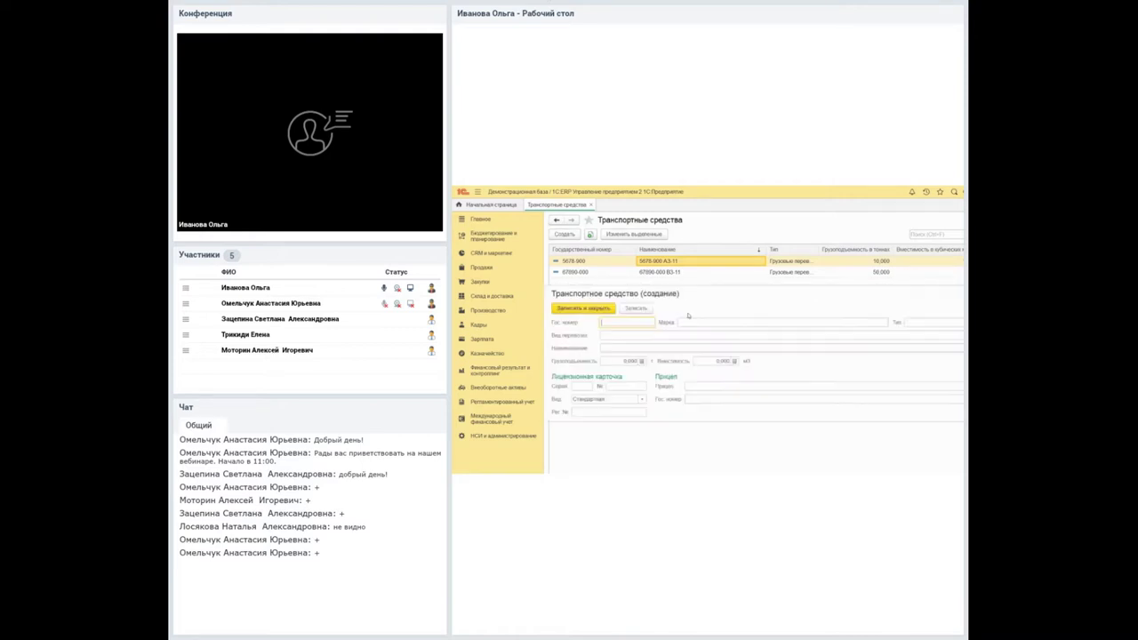
Fill in type Грузовые перевозки (более 10 тонн) and volume 5,500, then discard the new vehicle unsaved.
click(605, 336)
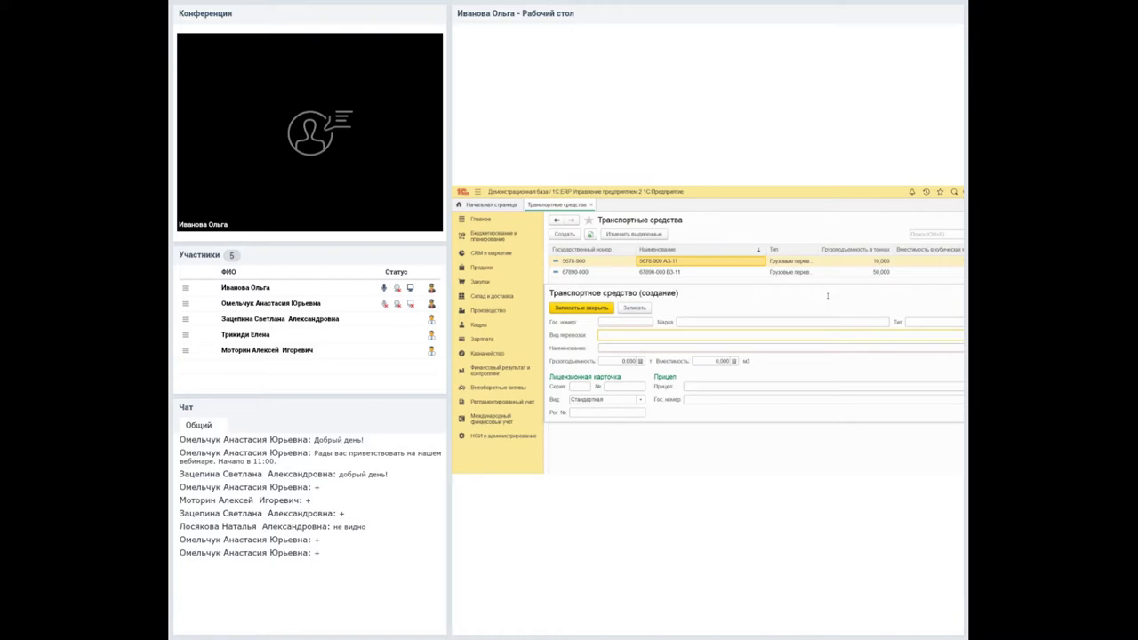
click(830, 338)
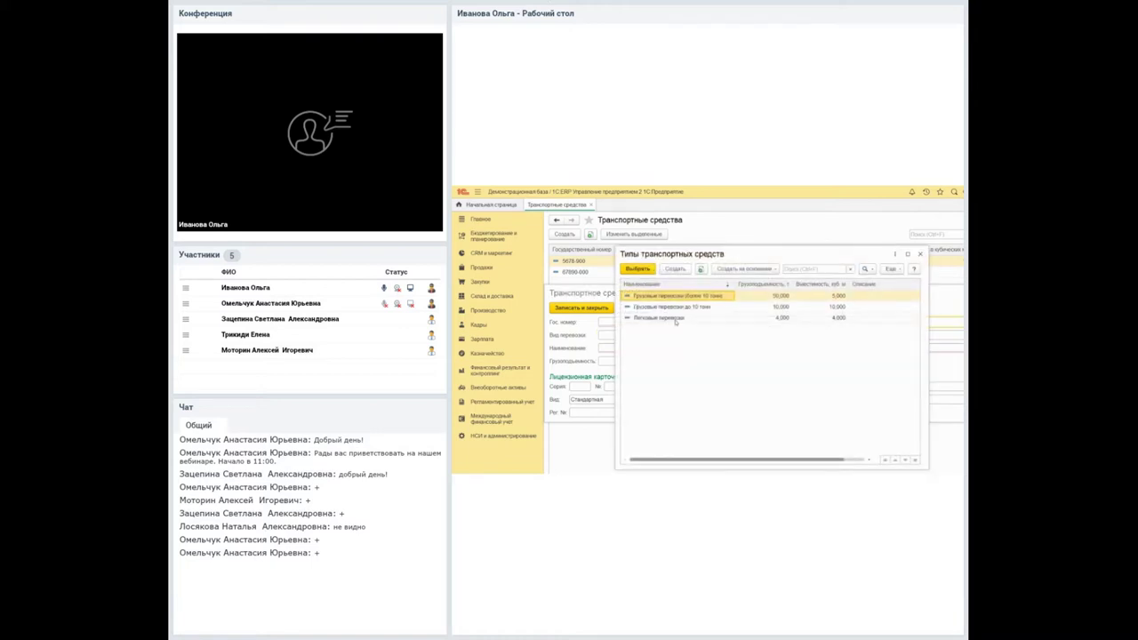
click(632, 274)
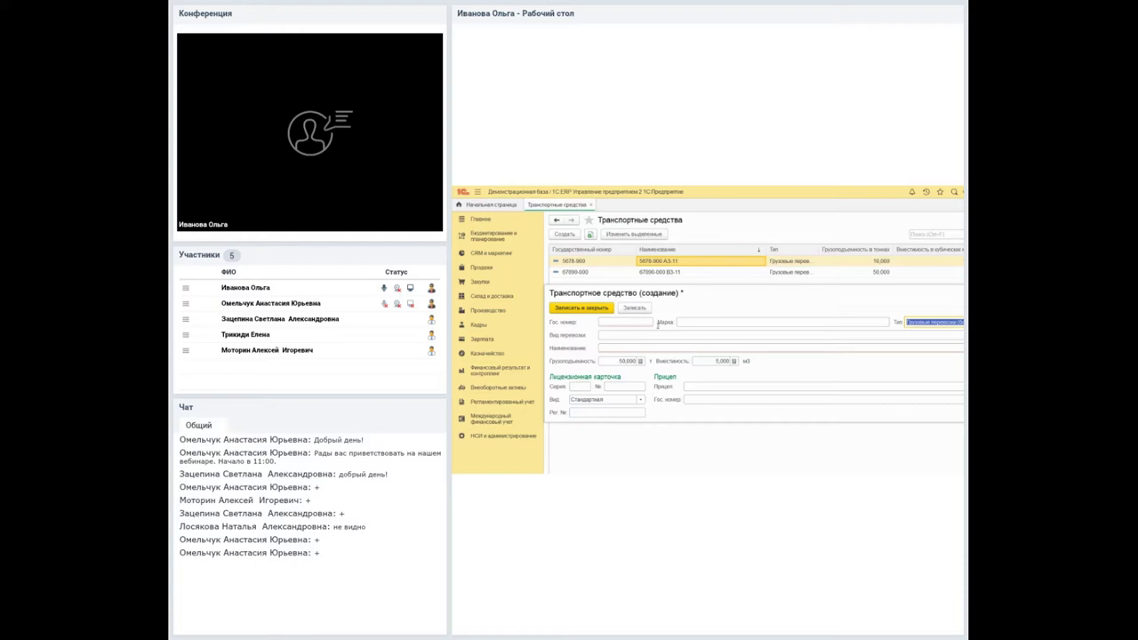
key(Tab)
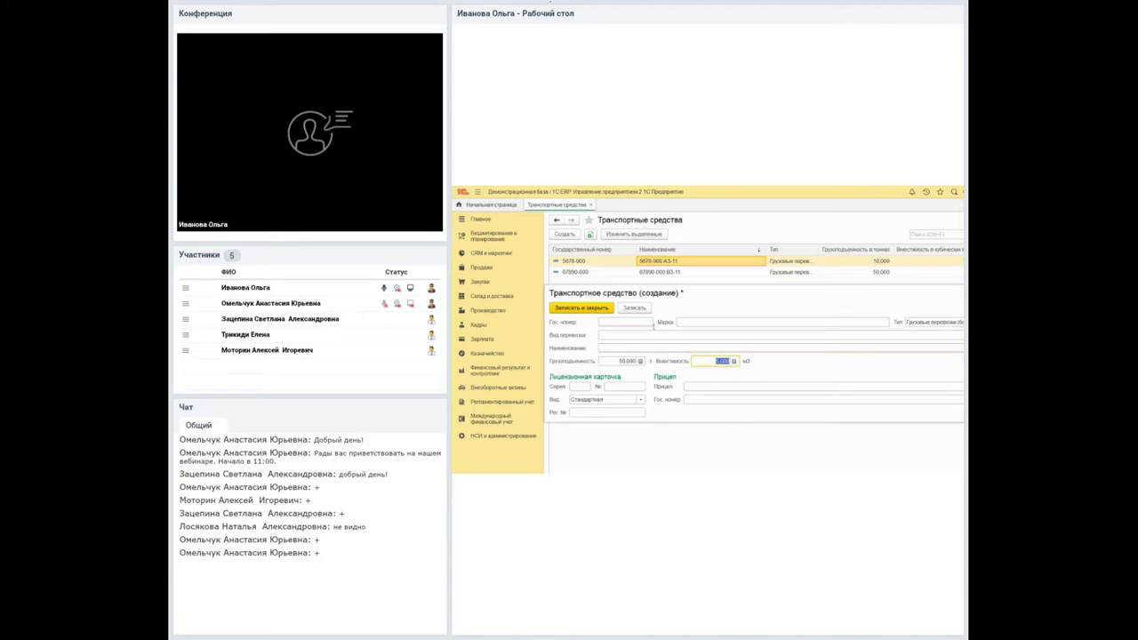
text(5,500)
key(Tab)
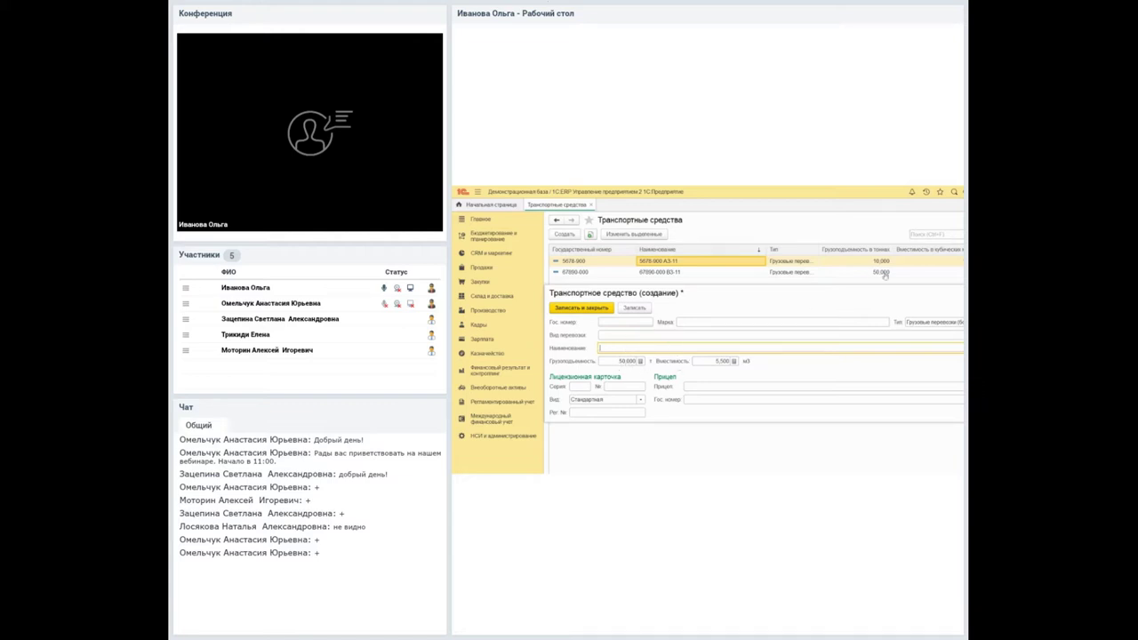
key(Escape)
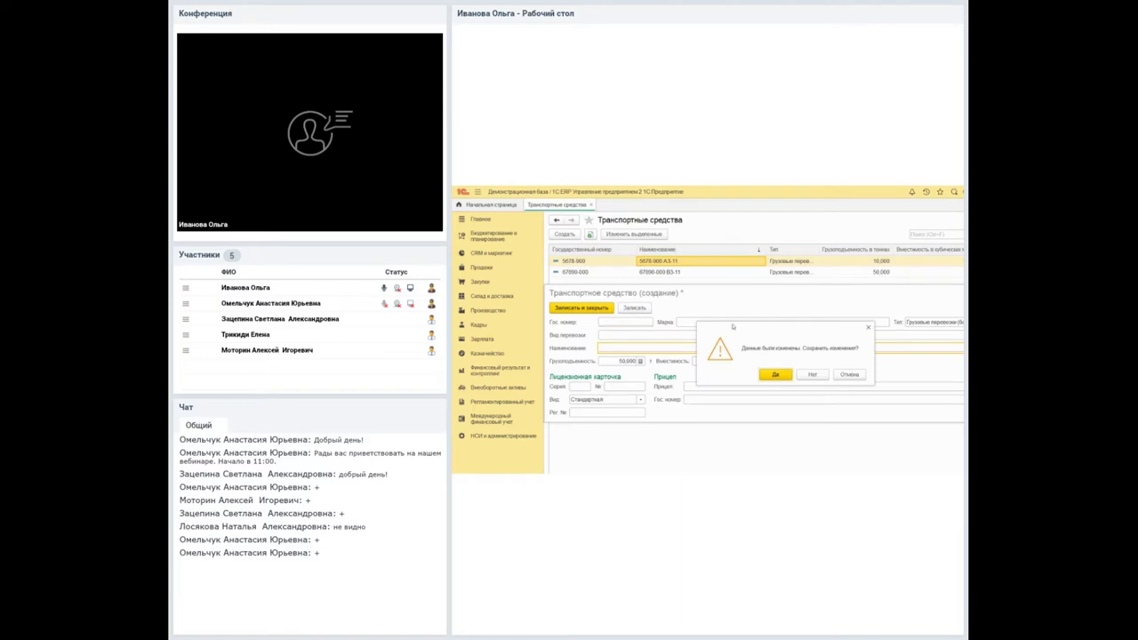
click(813, 374)
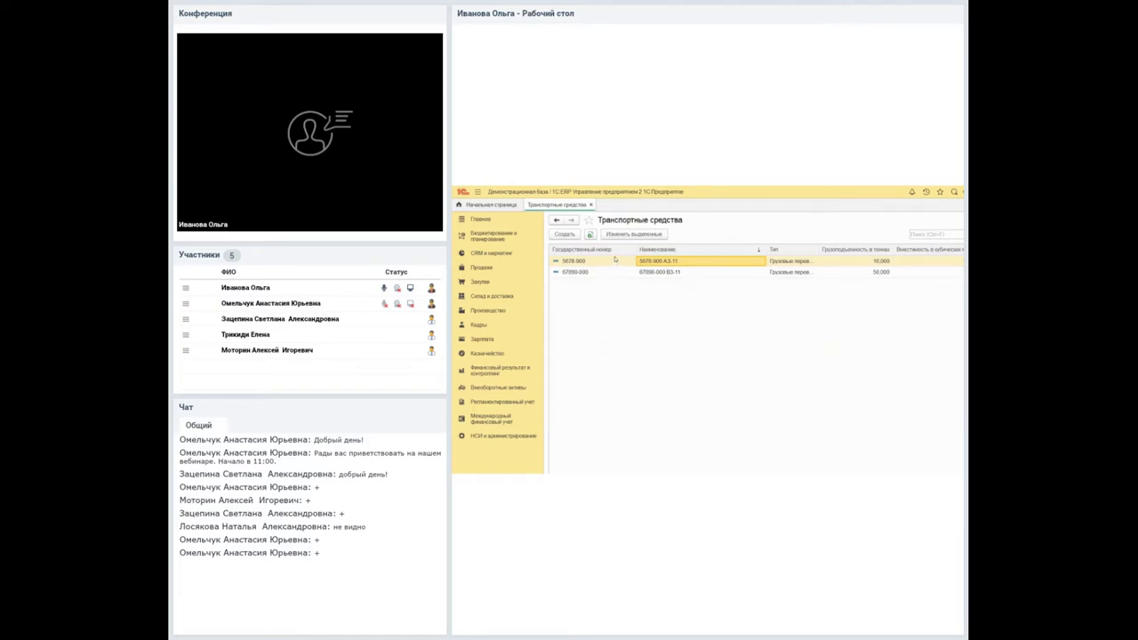
Open the card of vehicle 67890-000.
double_click(622, 271)
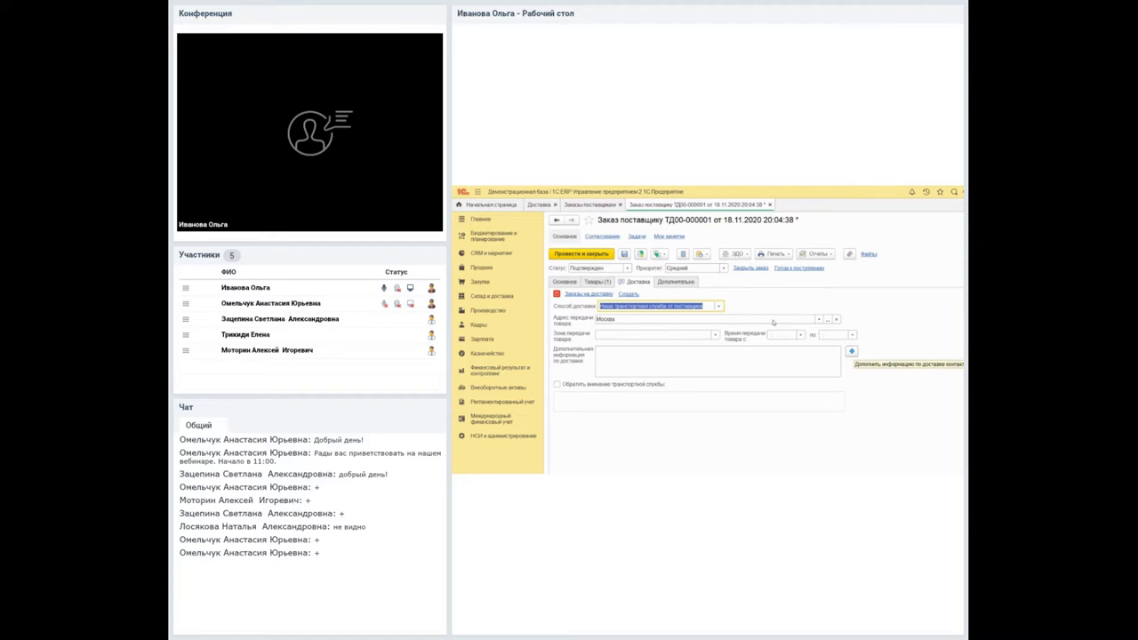
From the order's Основное tab, open the supplier's partner card with Ctrl+Shift+F4.
click(564, 280)
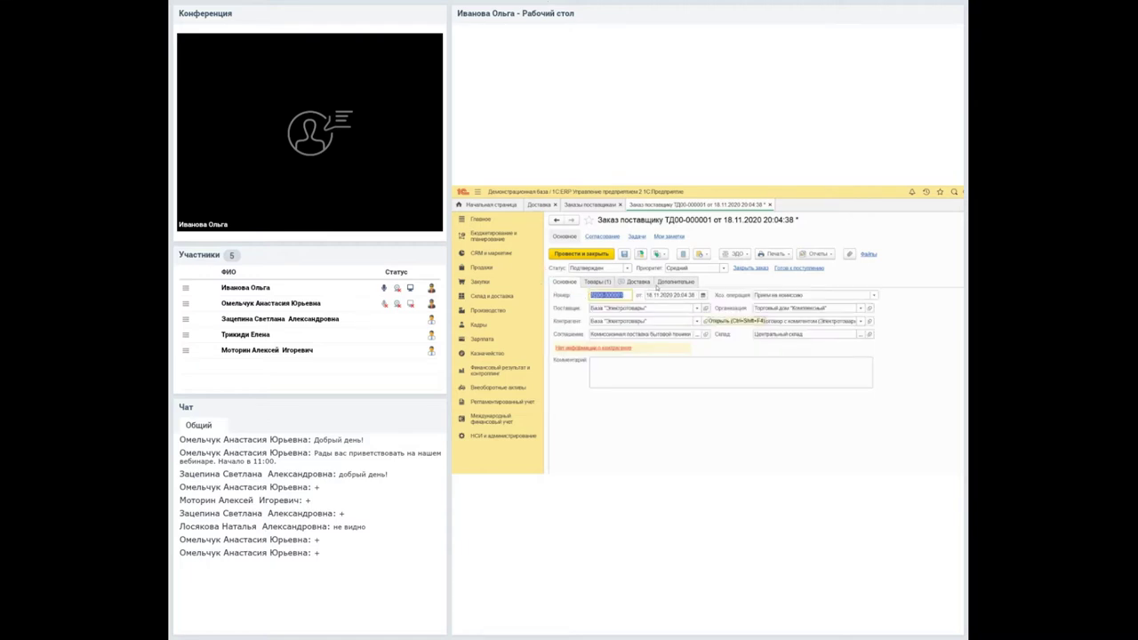
key(Tab)
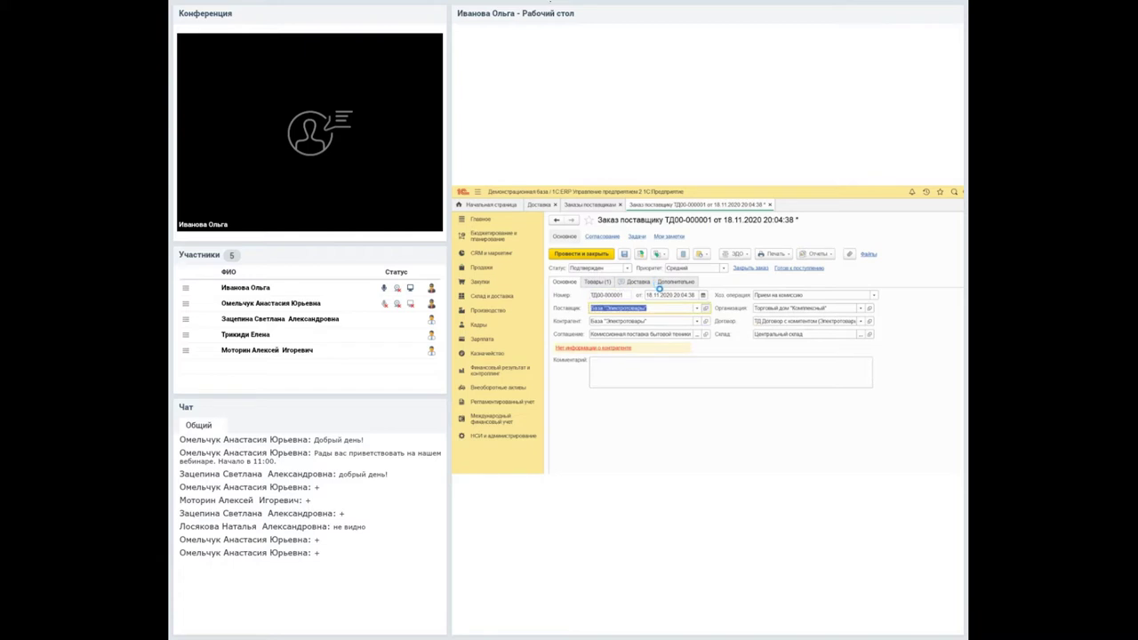
key(ctrl+shift+F4)
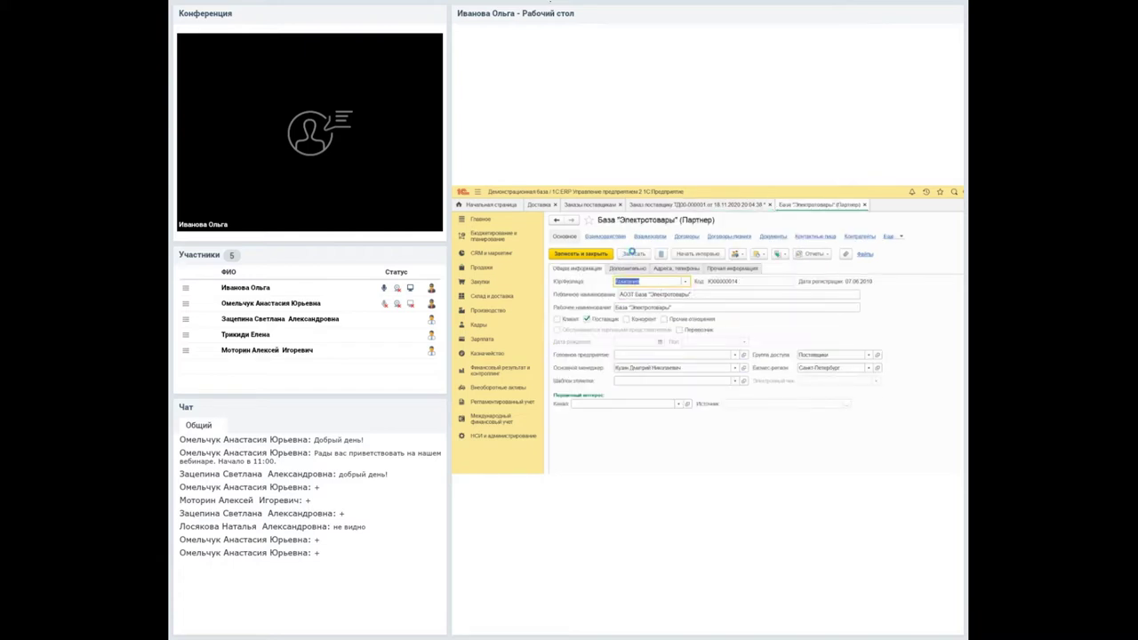
Enter the supplier's phone number and a full Москва delivery address, then save the partner card.
key(ctrl+Page_Down)
key(ctrl+Page_Down)
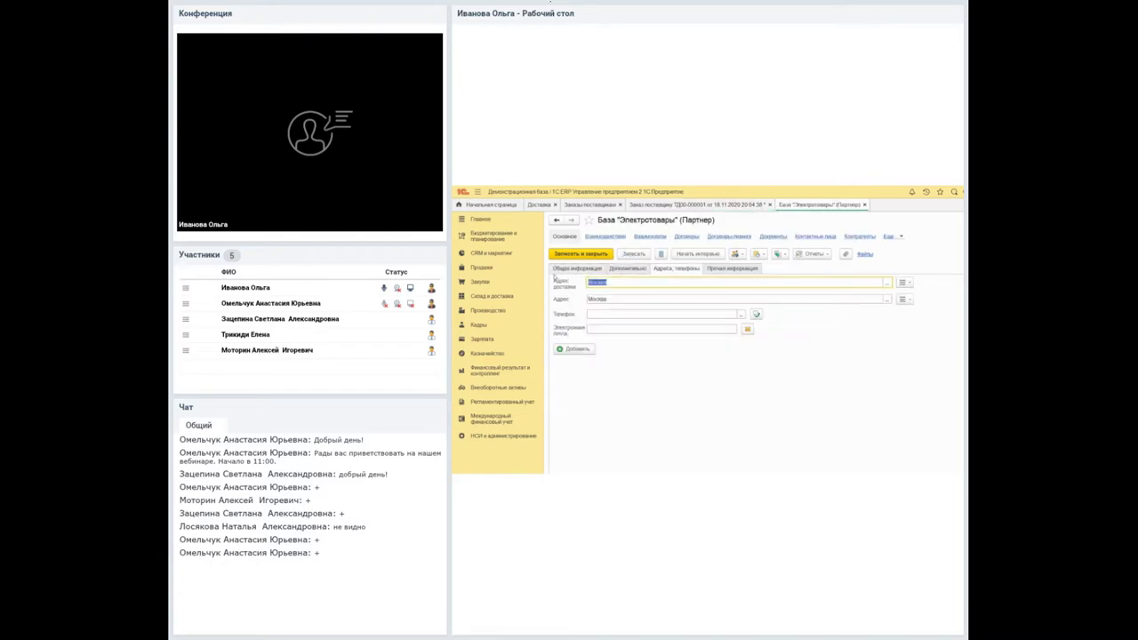
key(Tab)
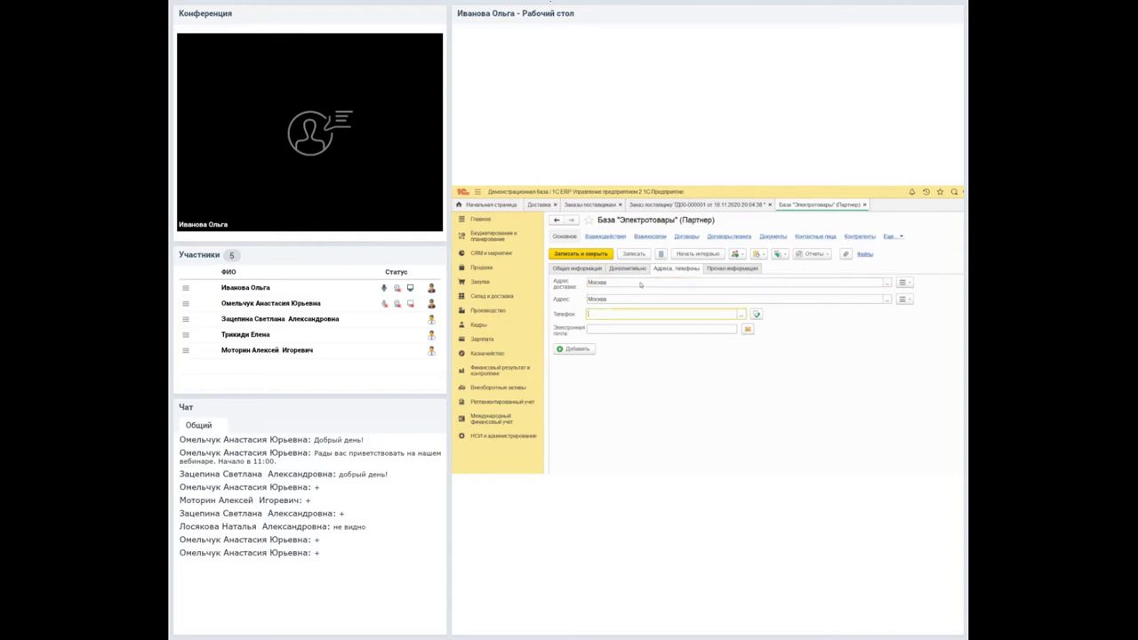
text(789959)
click(605, 282)
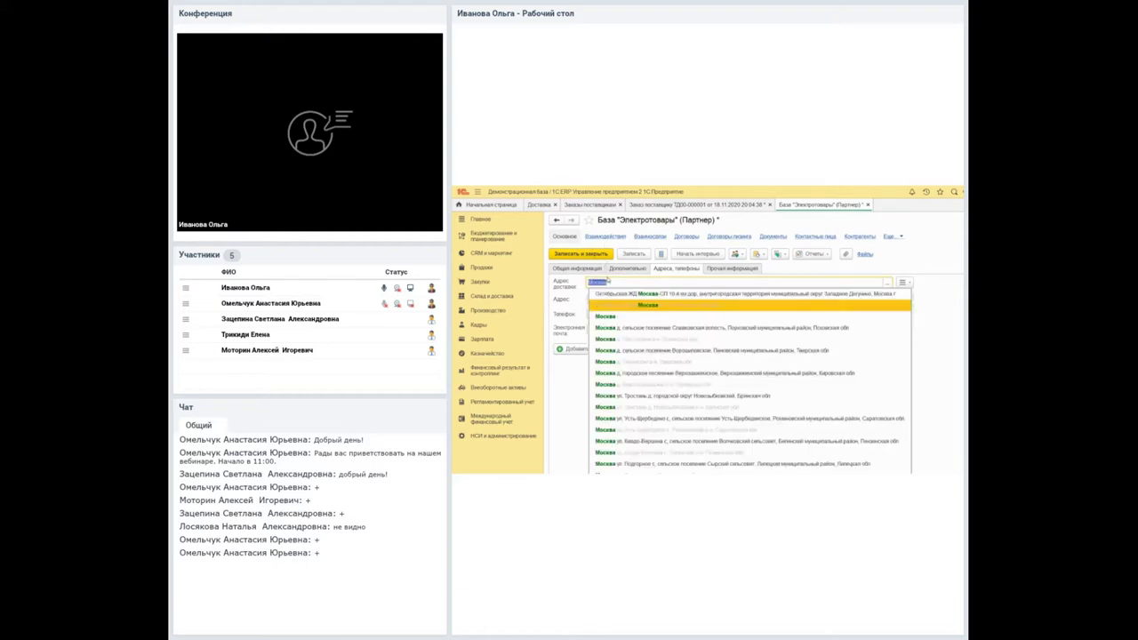
key(Return)
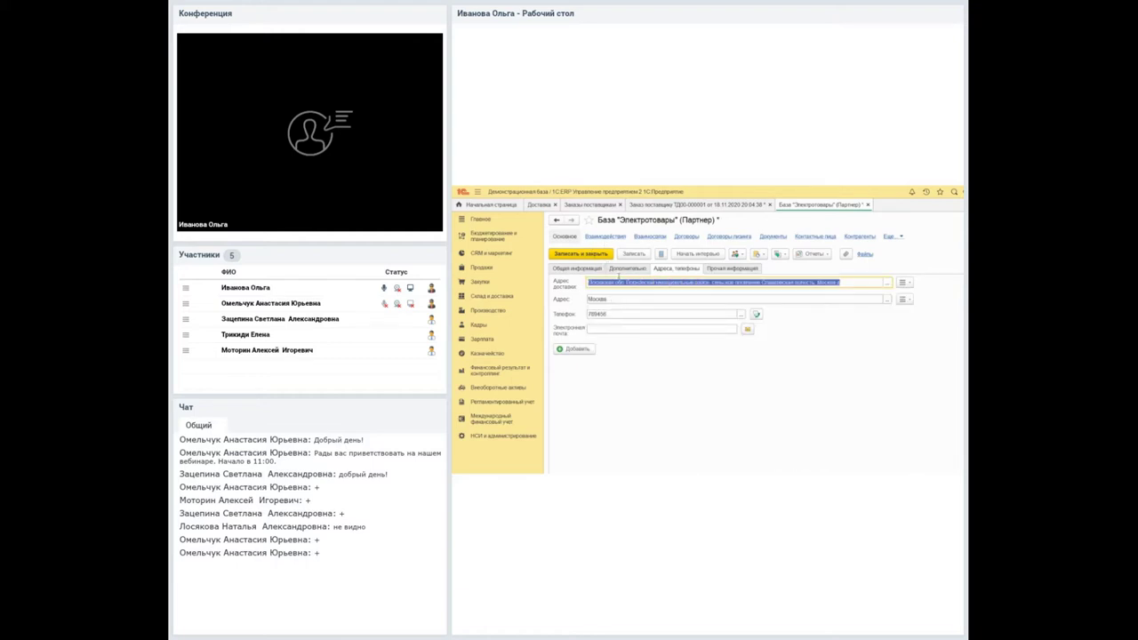
click(634, 253)
Choose a full Москва postal address, save and close the partner, and view the order's delivery details.
click(627, 299)
key(Down)
key(Down)
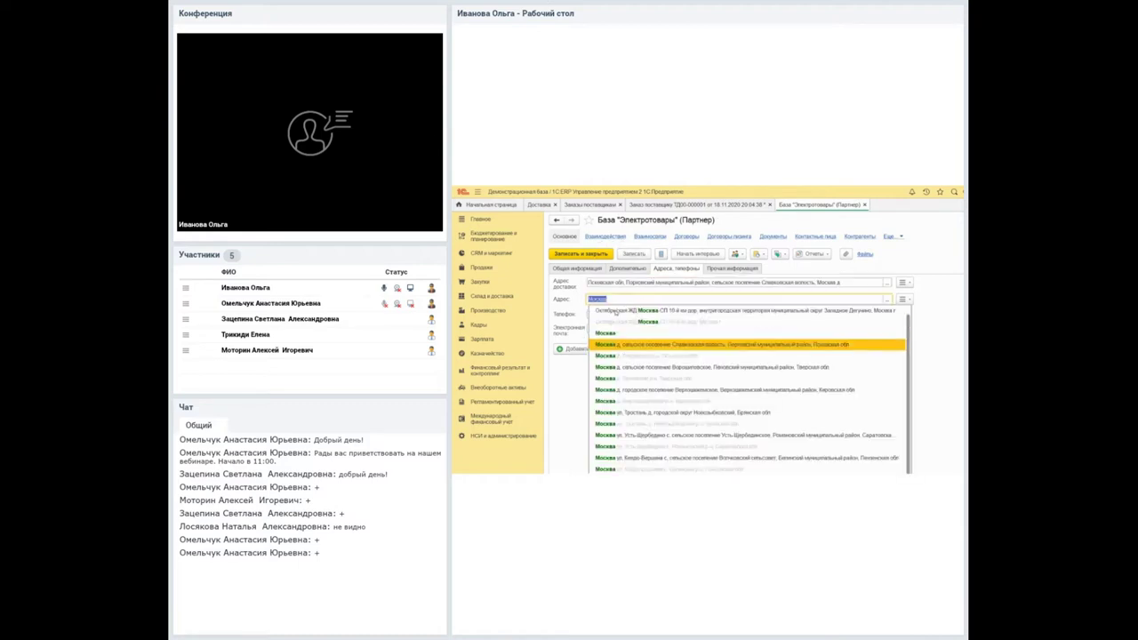
key(Return)
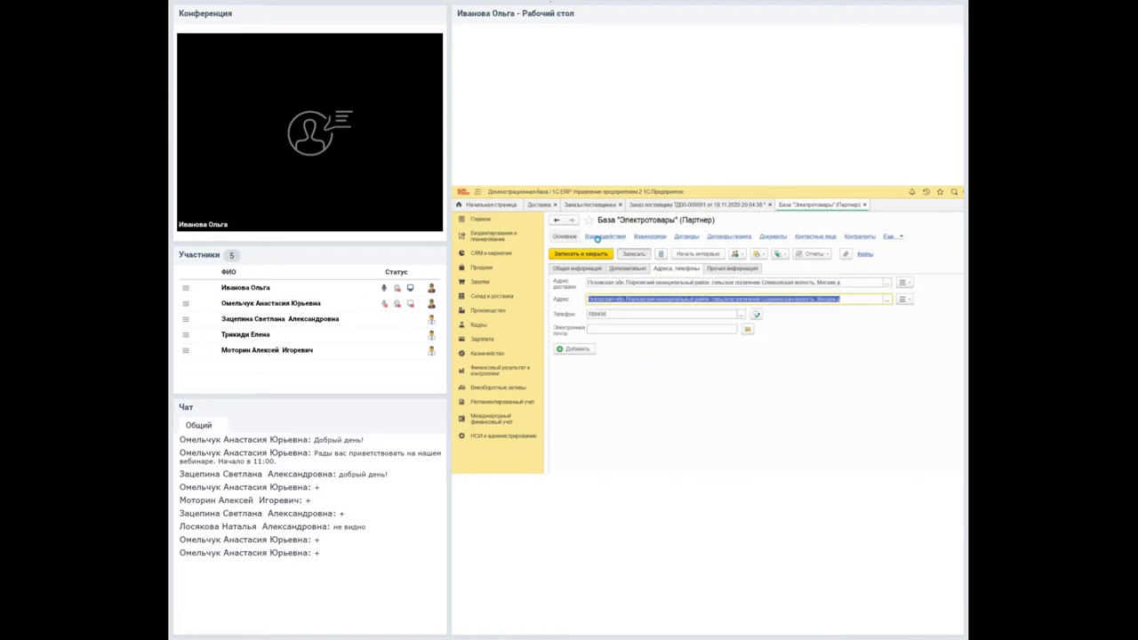
click(577, 268)
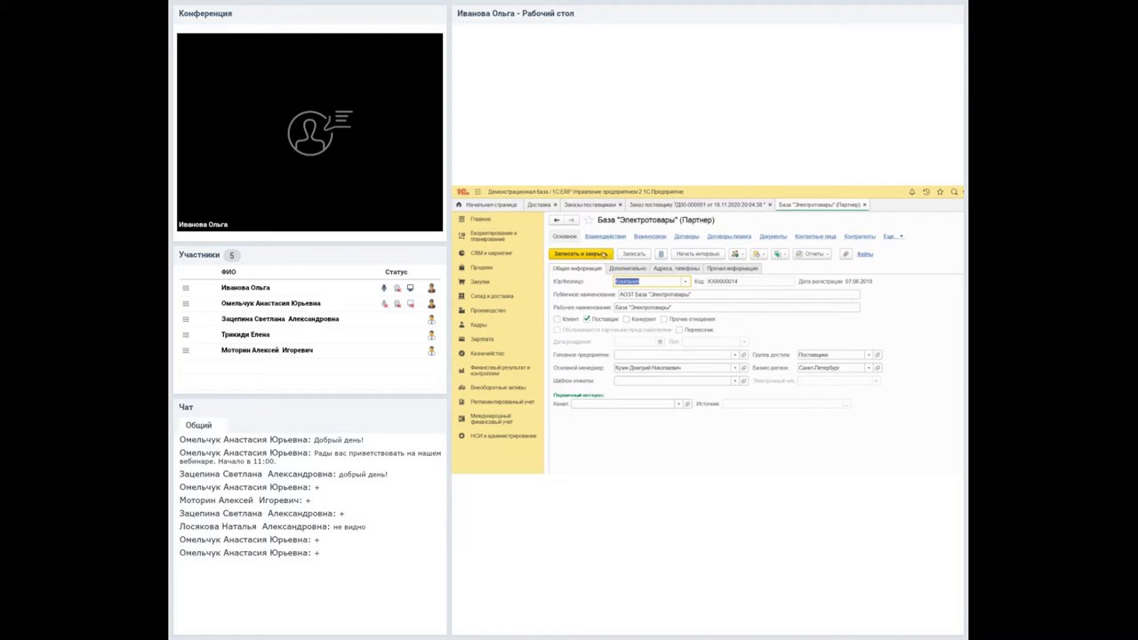
click(580, 253)
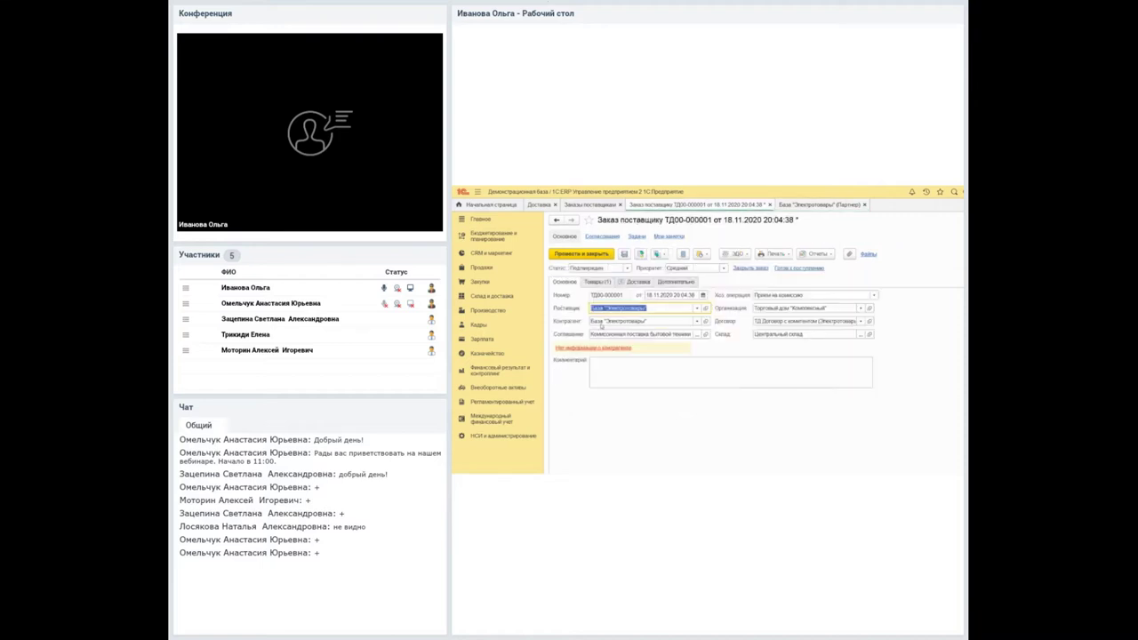
click(638, 281)
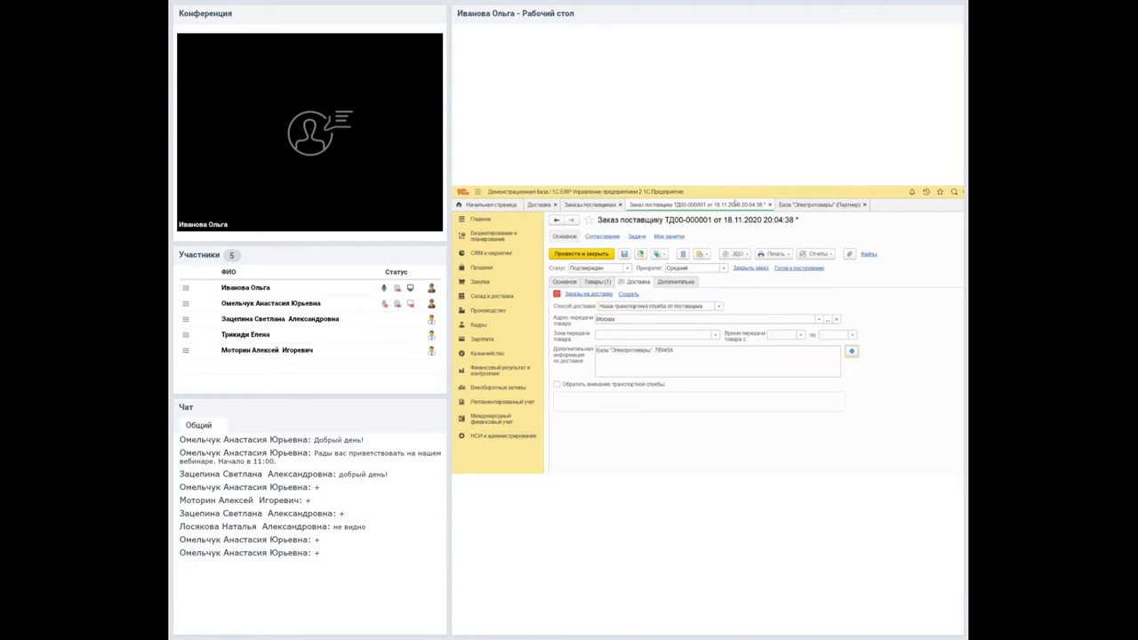
Give the supplier's contact person a phone number and paste the contact's details into the delivery notes.
click(815, 236)
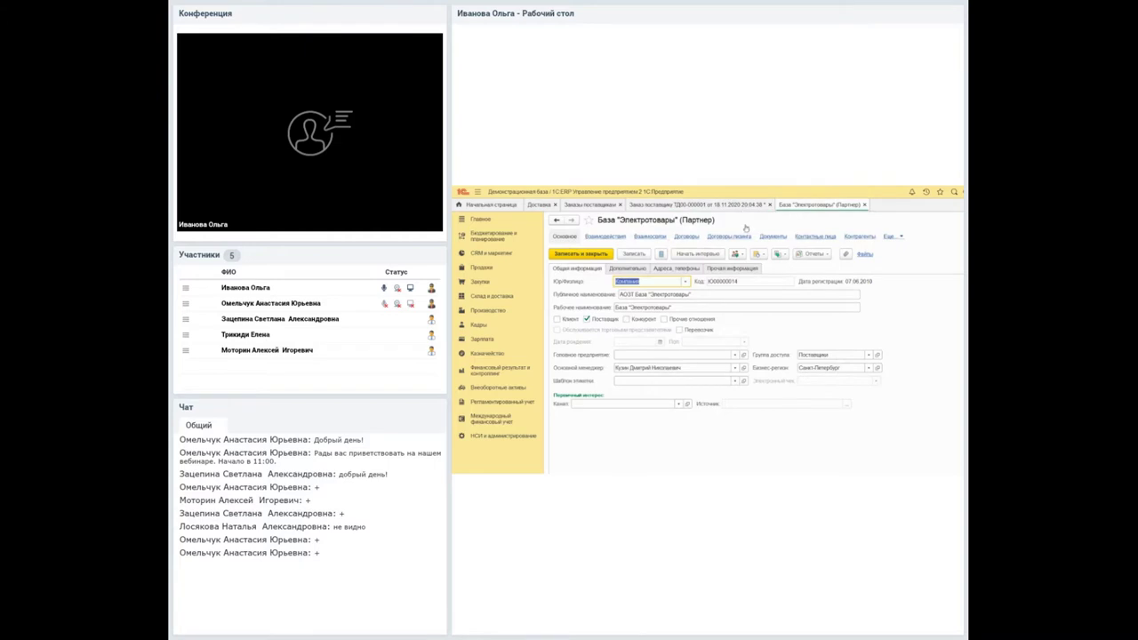
double_click(614, 291)
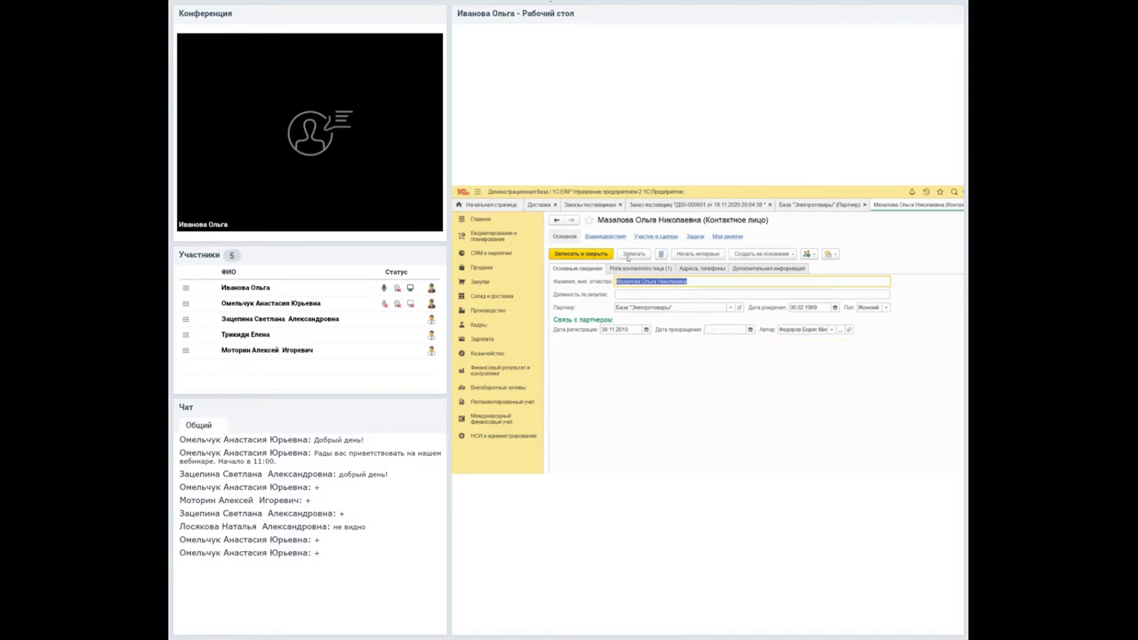
click(701, 269)
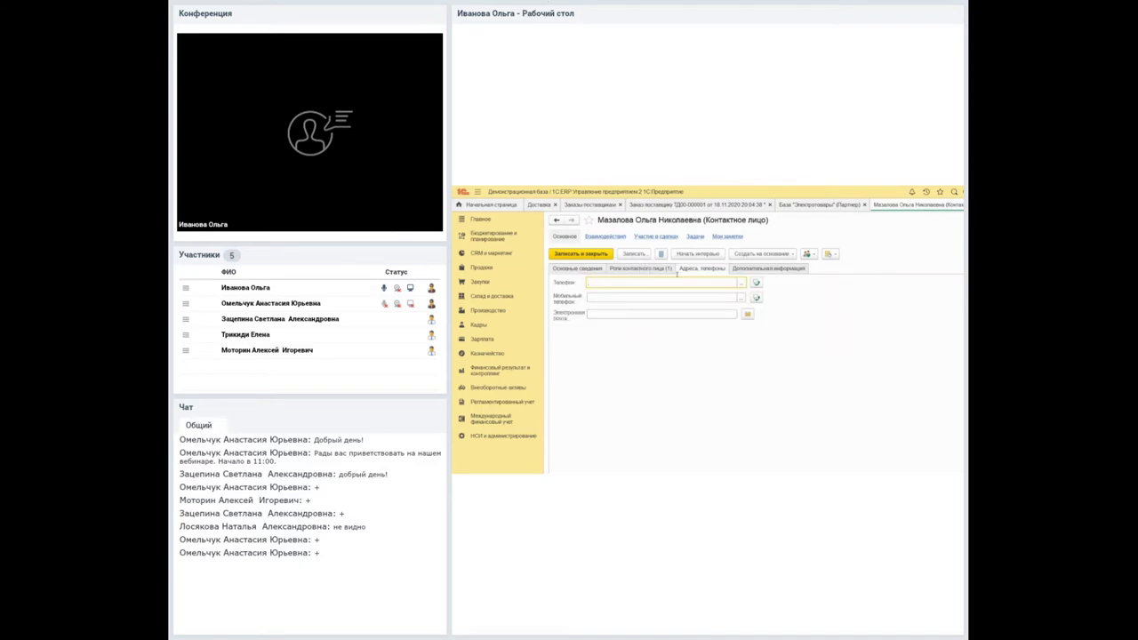
text(74174)
click(580, 254)
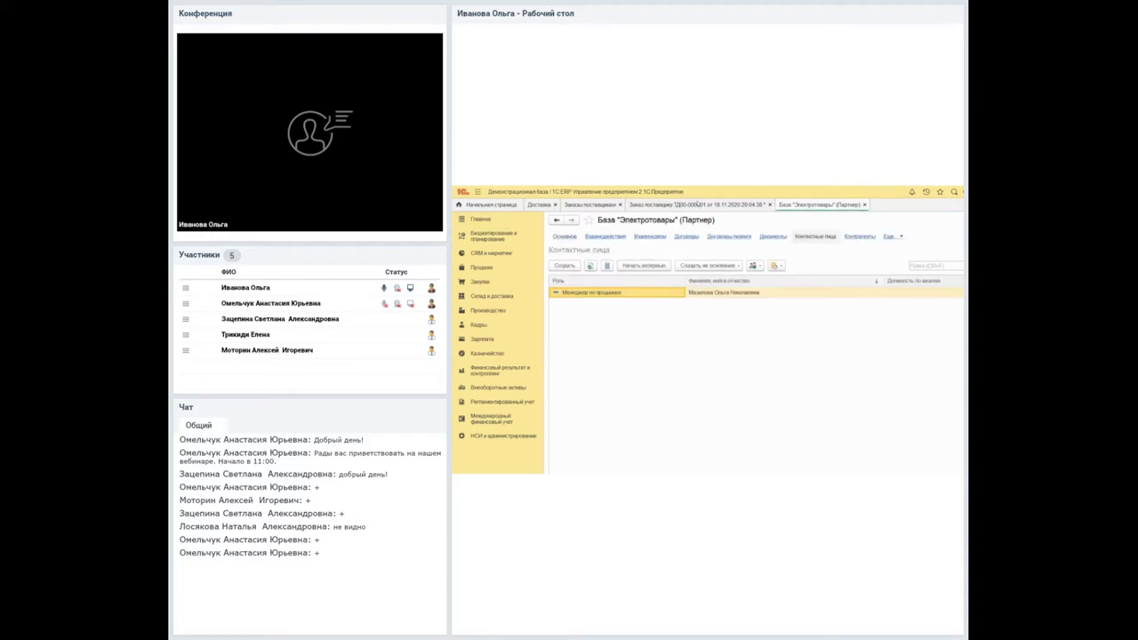
click(712, 205)
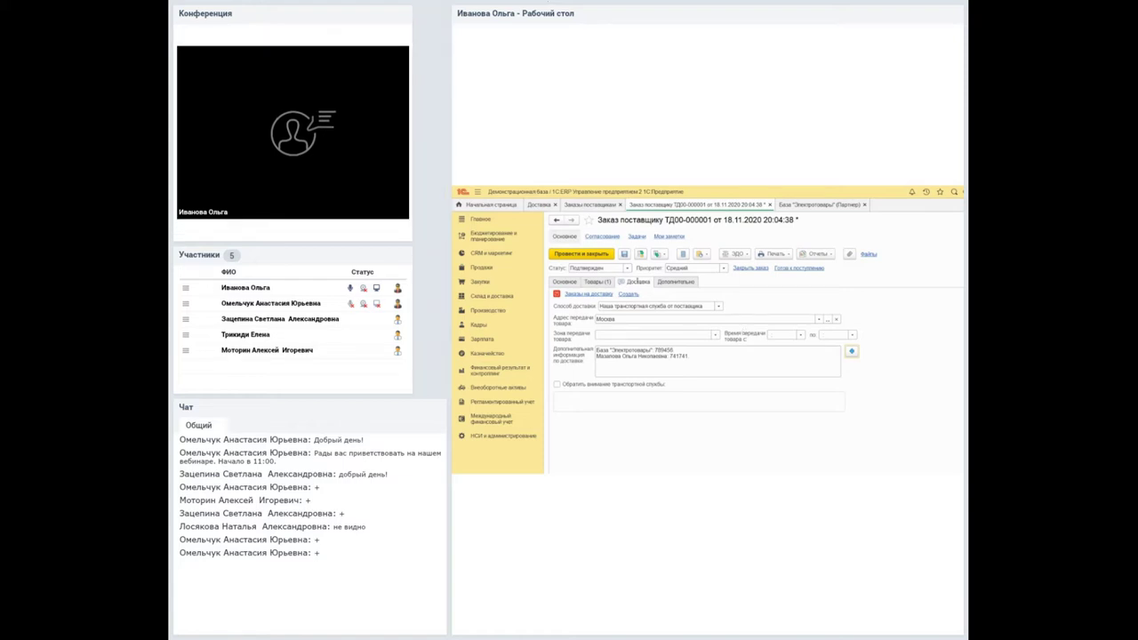
Set the delivery method to Перевозчик (на наш склад) and open the carrier list for the carrier field.
click(627, 307)
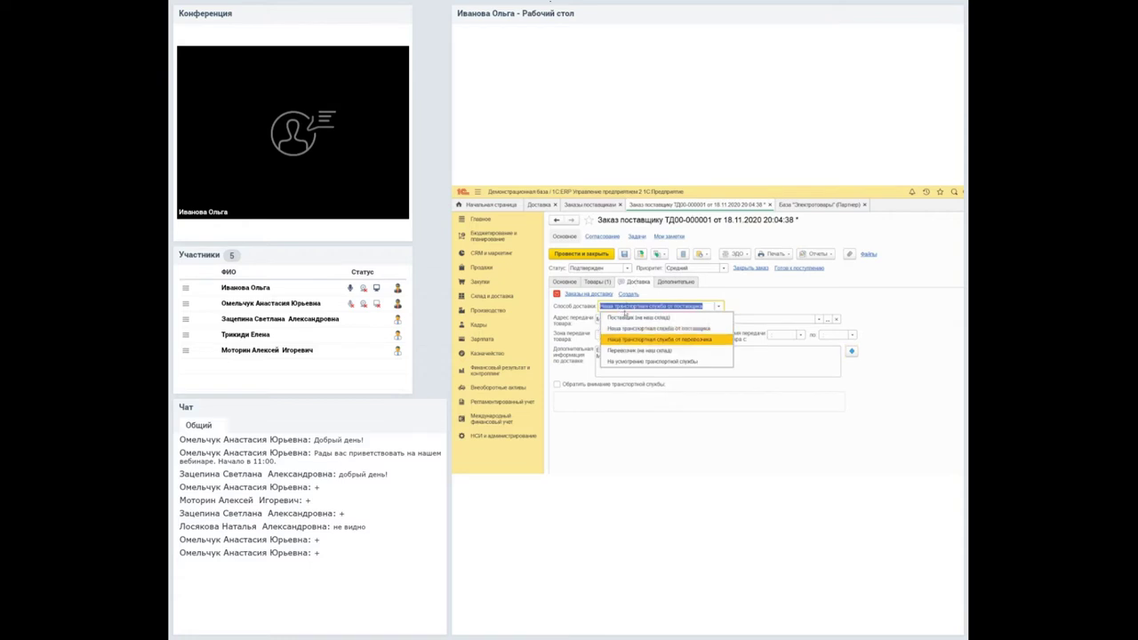
key(Return)
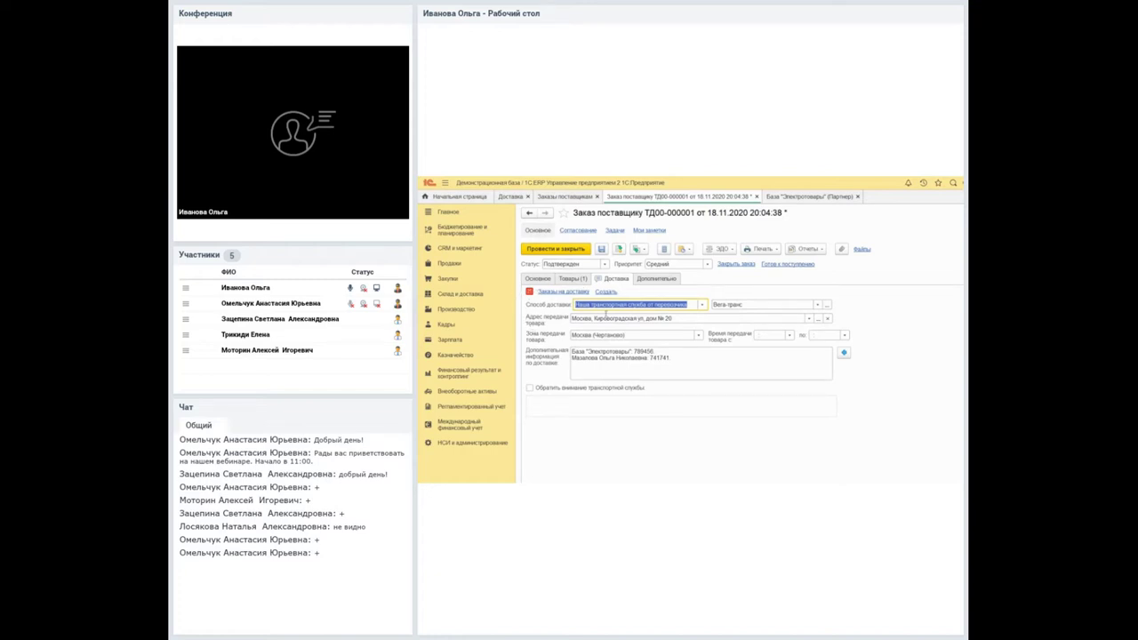
click(636, 303)
key(Down)
key(Down)
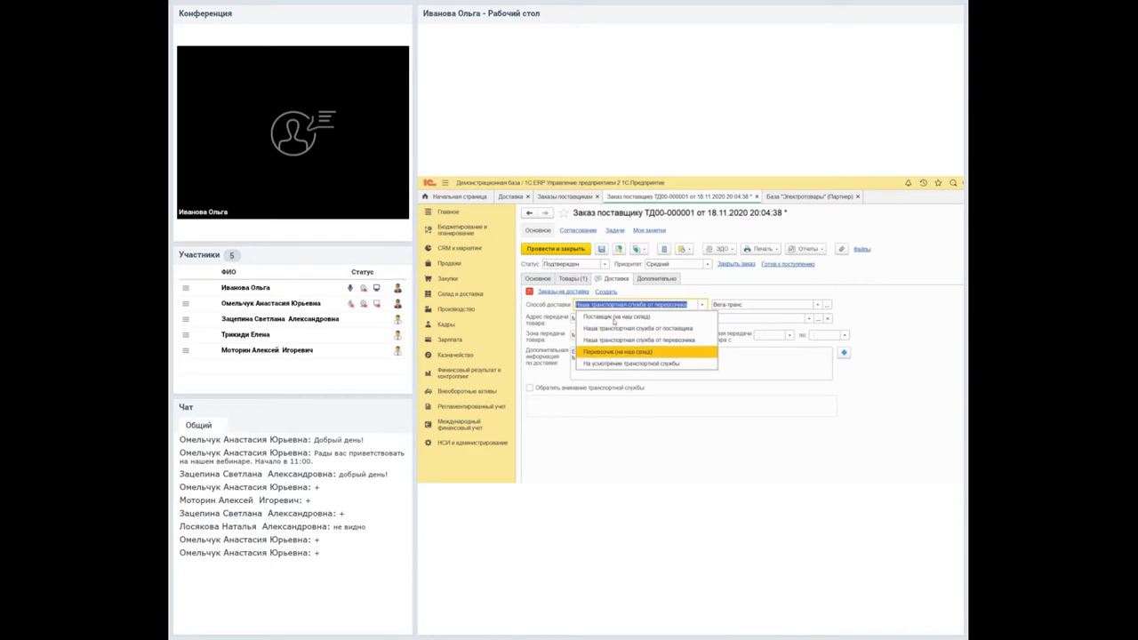
key(Return)
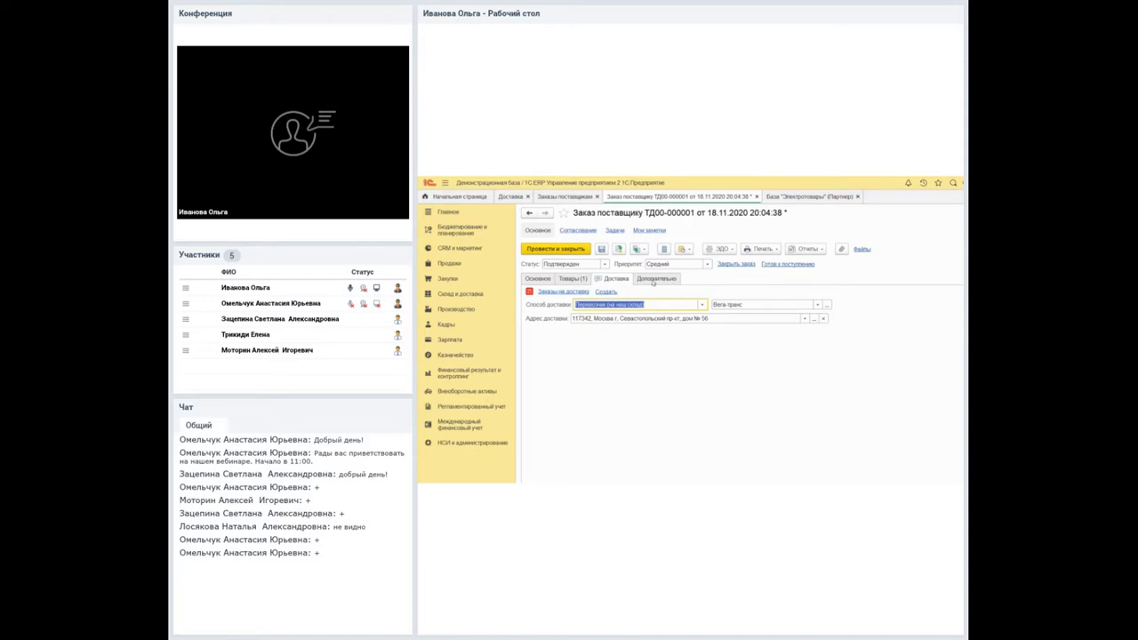
key(Tab)
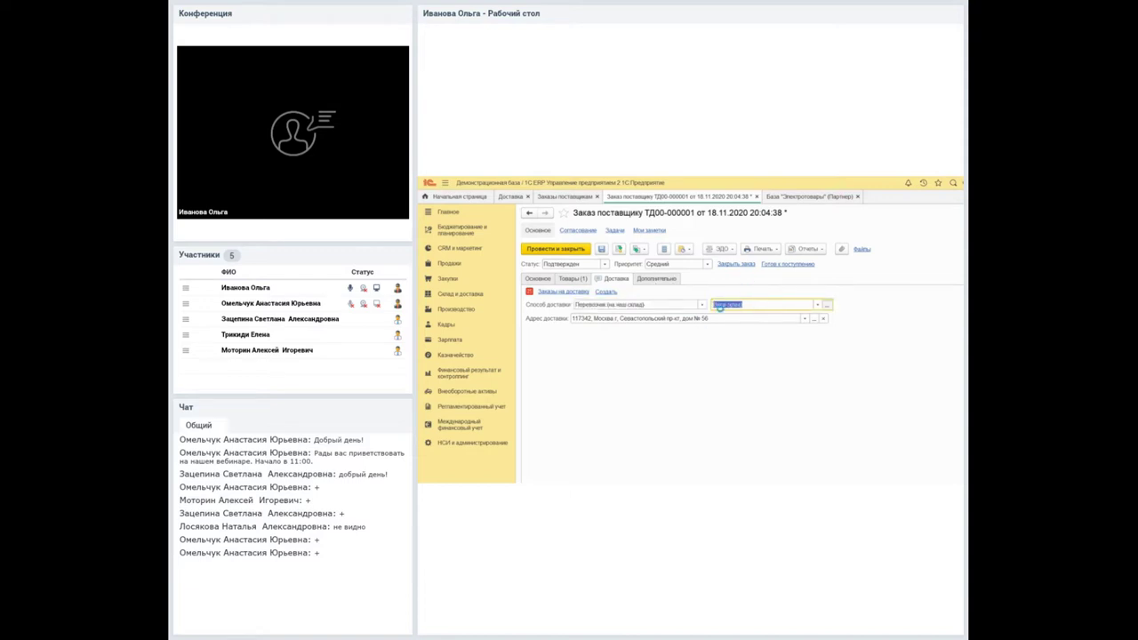
key(F4)
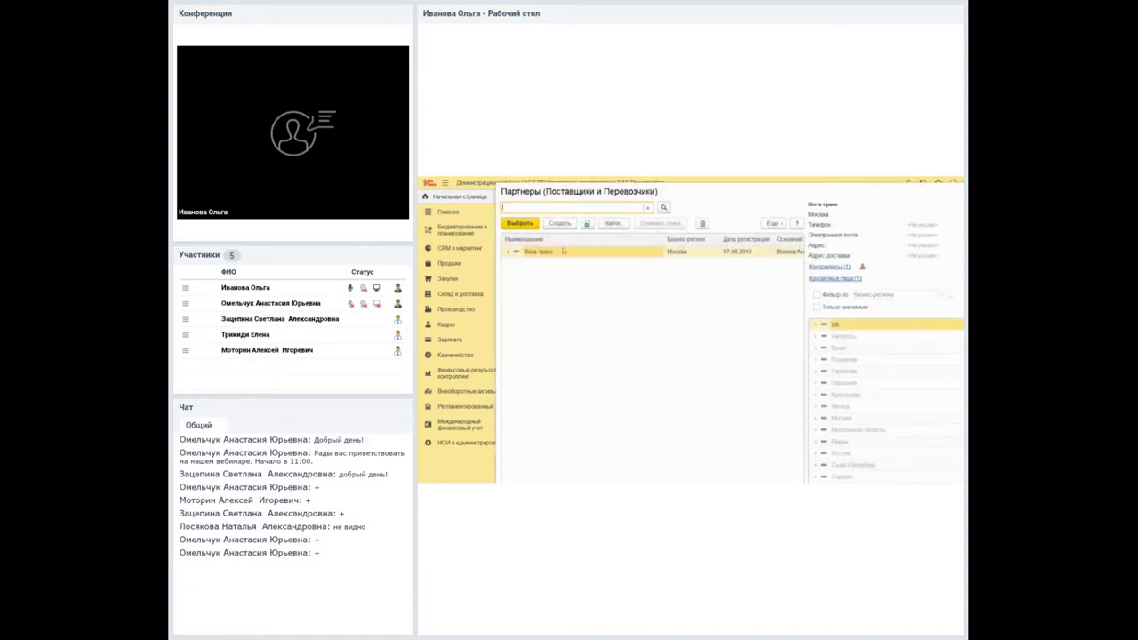
Pick Вега-транс from the Партнеры (Поставщики и Перевозчики) list as the order's carrier.
right_click(569, 253)
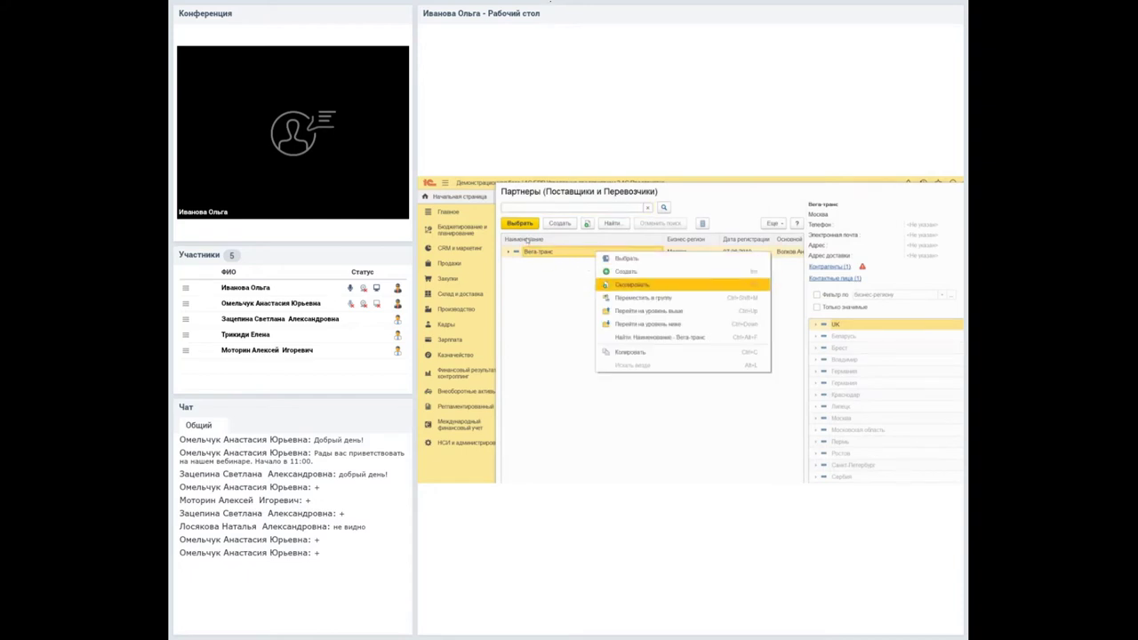
key(Escape)
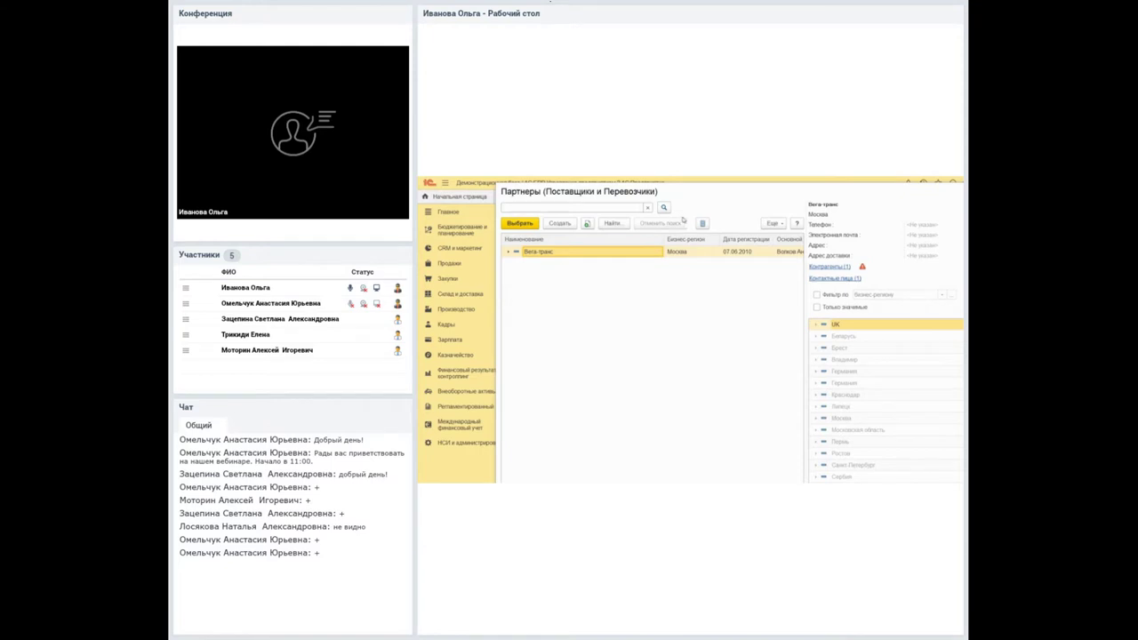
click(772, 223)
double_click(719, 252)
key(Return)
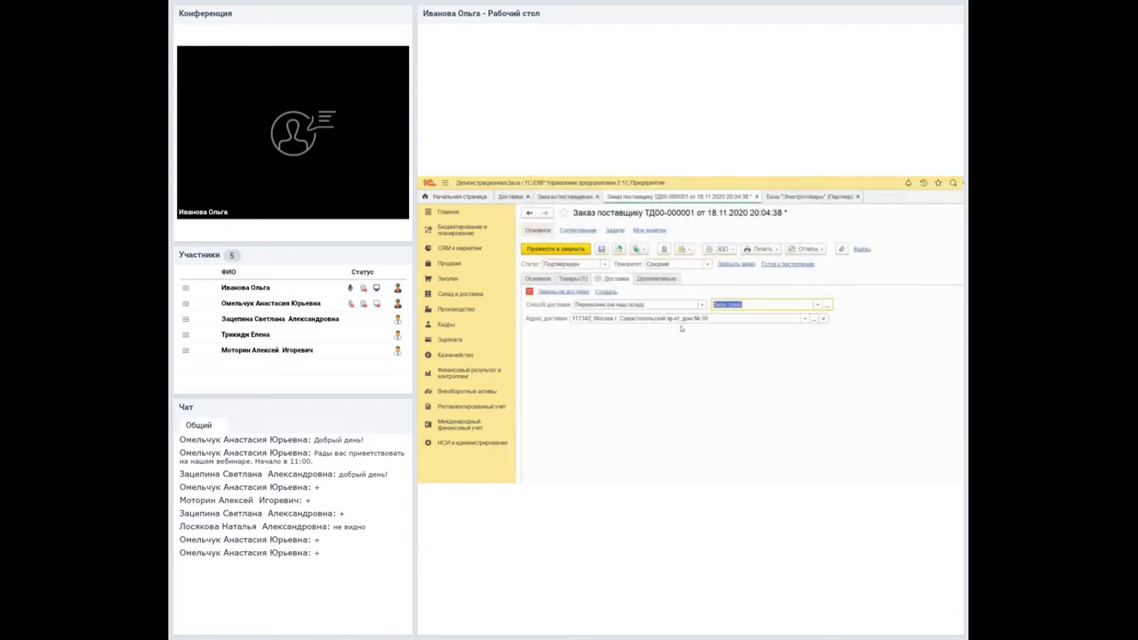
Set delivery to the transport service's discretion with Москва as the handover address.
click(613, 304)
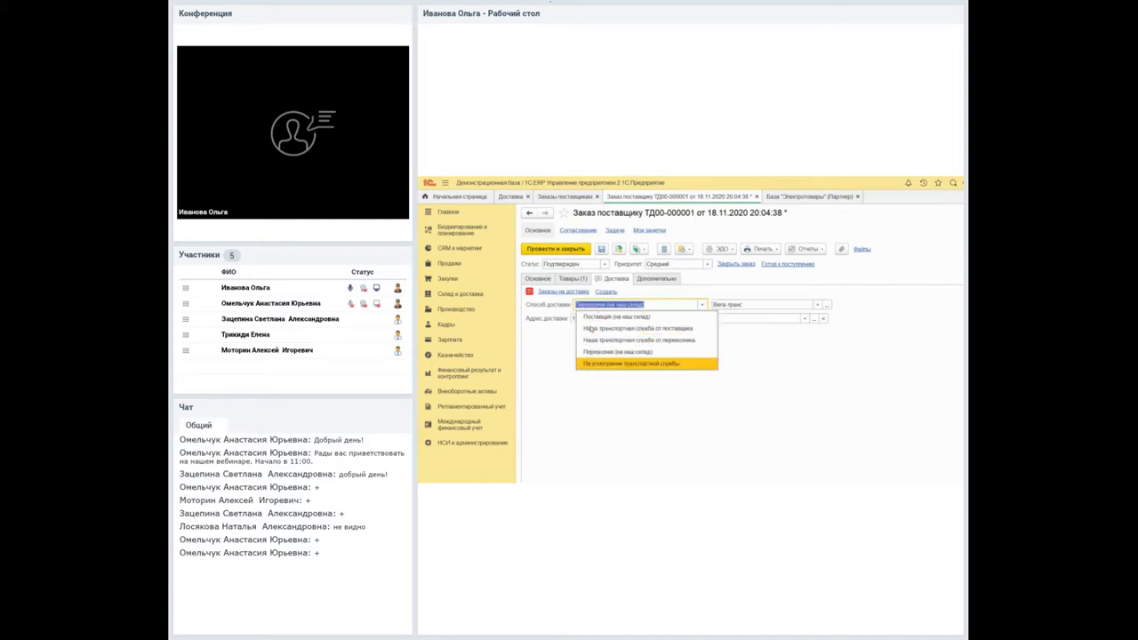
key(Return)
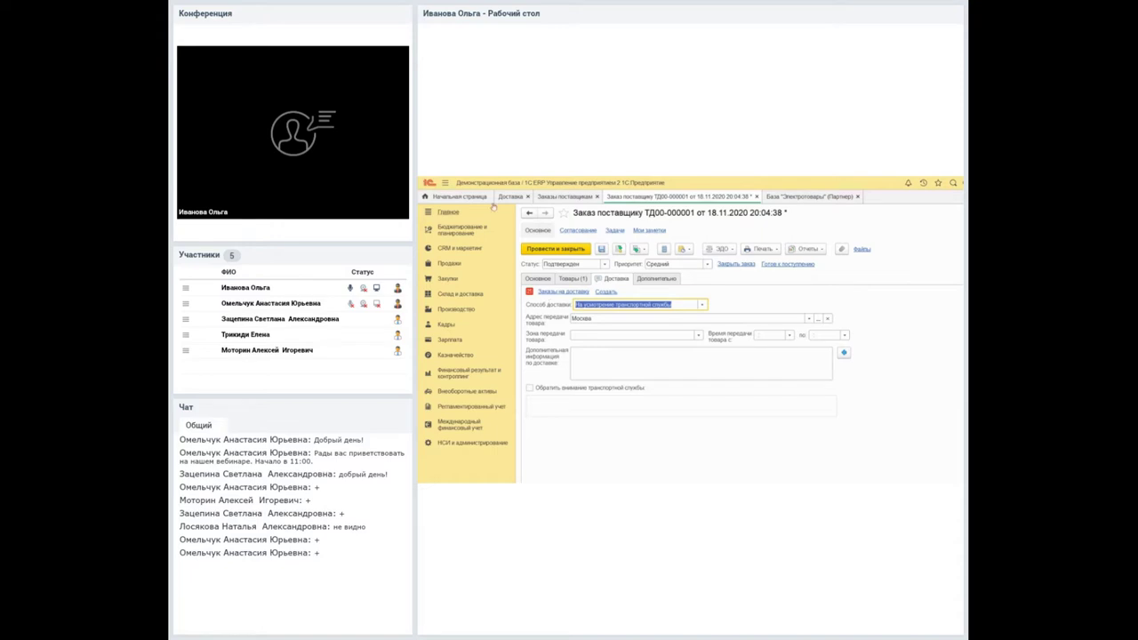
key(Tab)
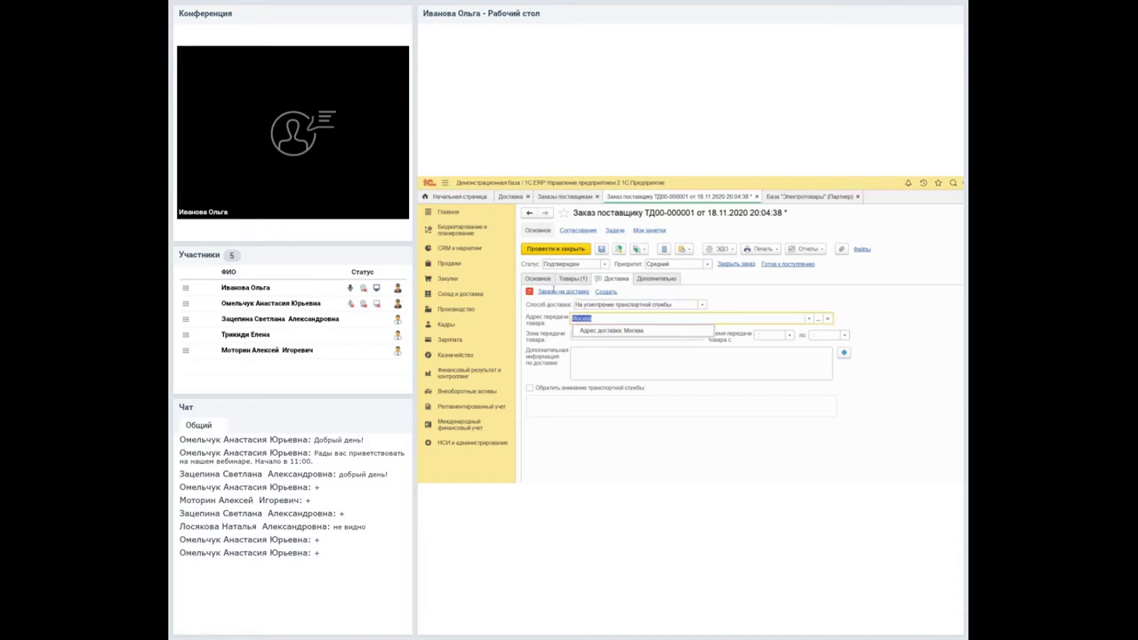
key(Escape)
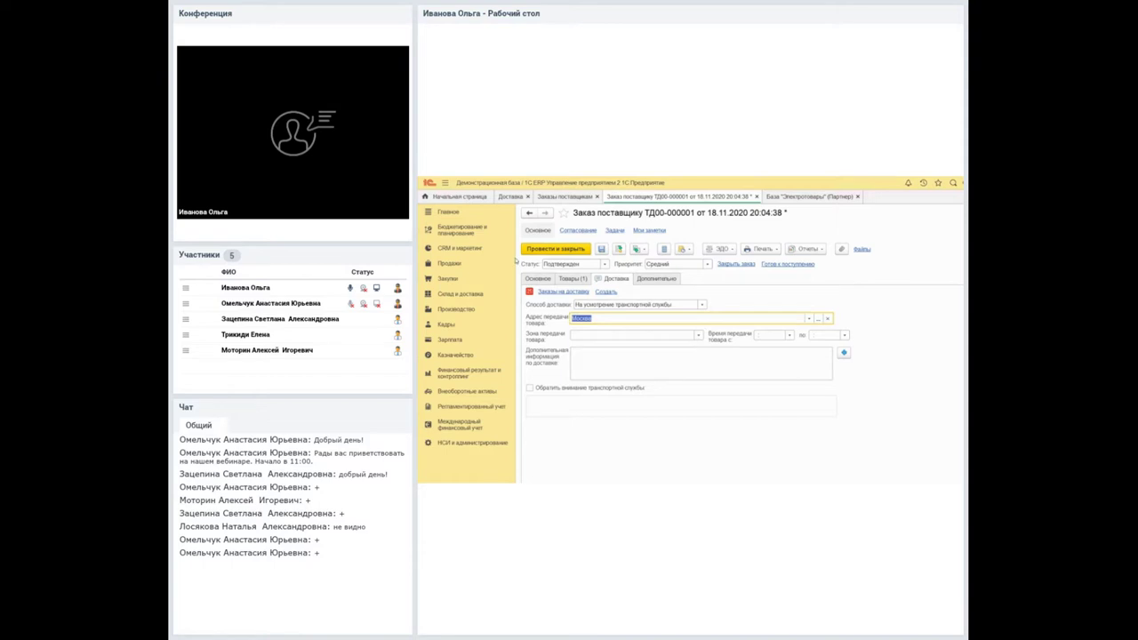
Reselect База "Электротовары" as the supplier from the full supplier list.
click(537, 278)
click(590, 362)
double_click(551, 345)
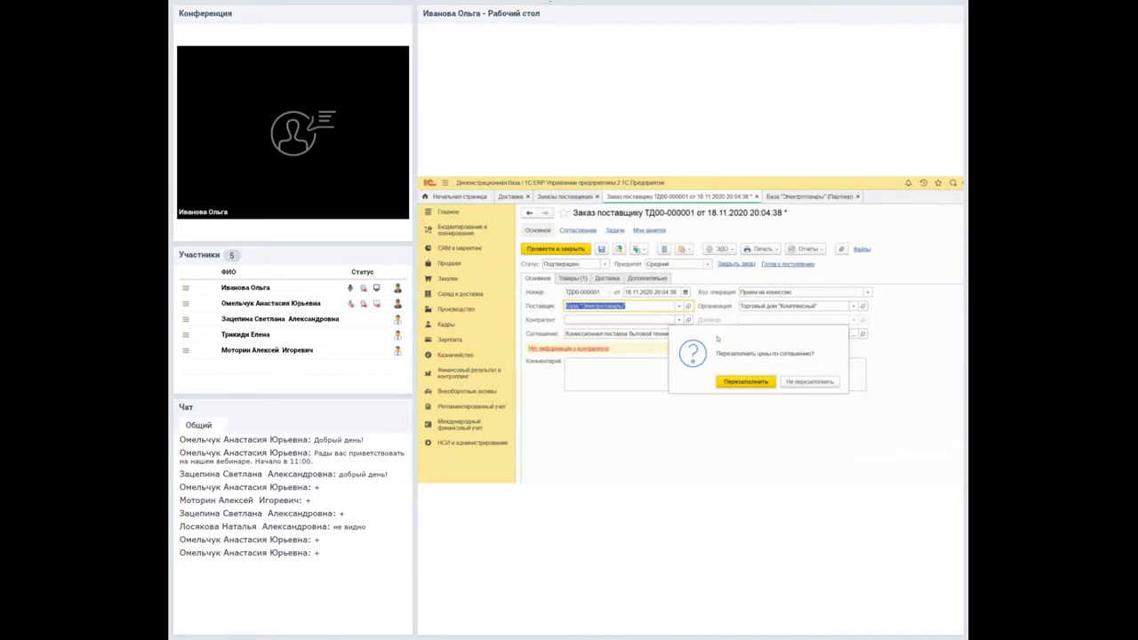
Keep the existing prices and choose База "Электротовары" as the order's counterparty from the full list.
click(809, 381)
click(613, 319)
click(591, 375)
double_click(615, 292)
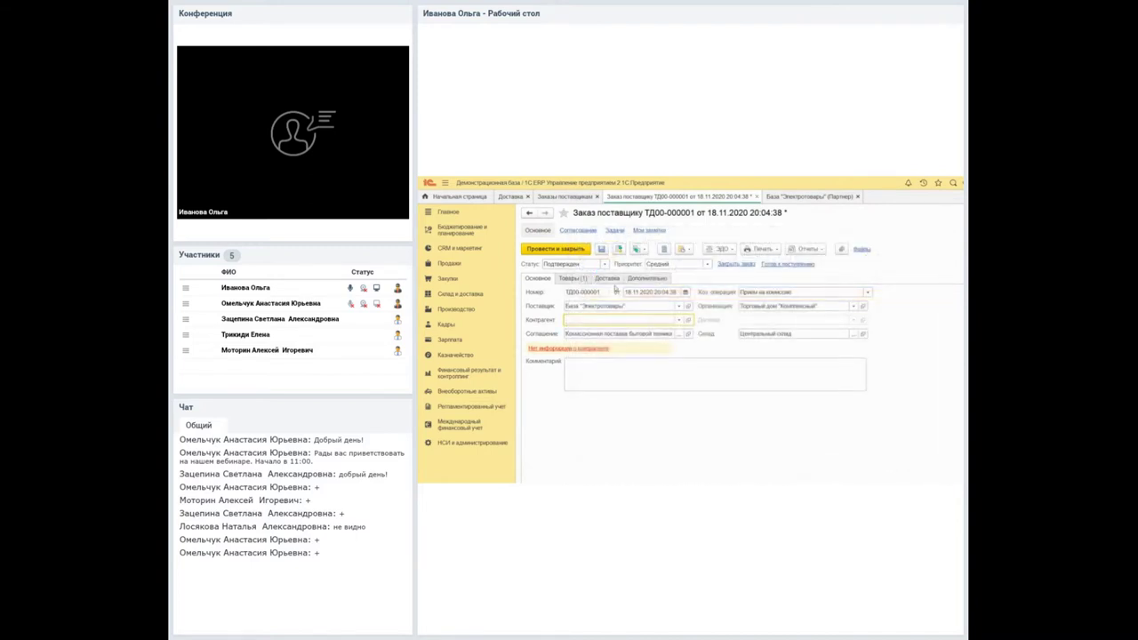
Set the order's delivery method to Наша транспортная служба от поставщика on the Доставка tab.
click(573, 278)
click(607, 278)
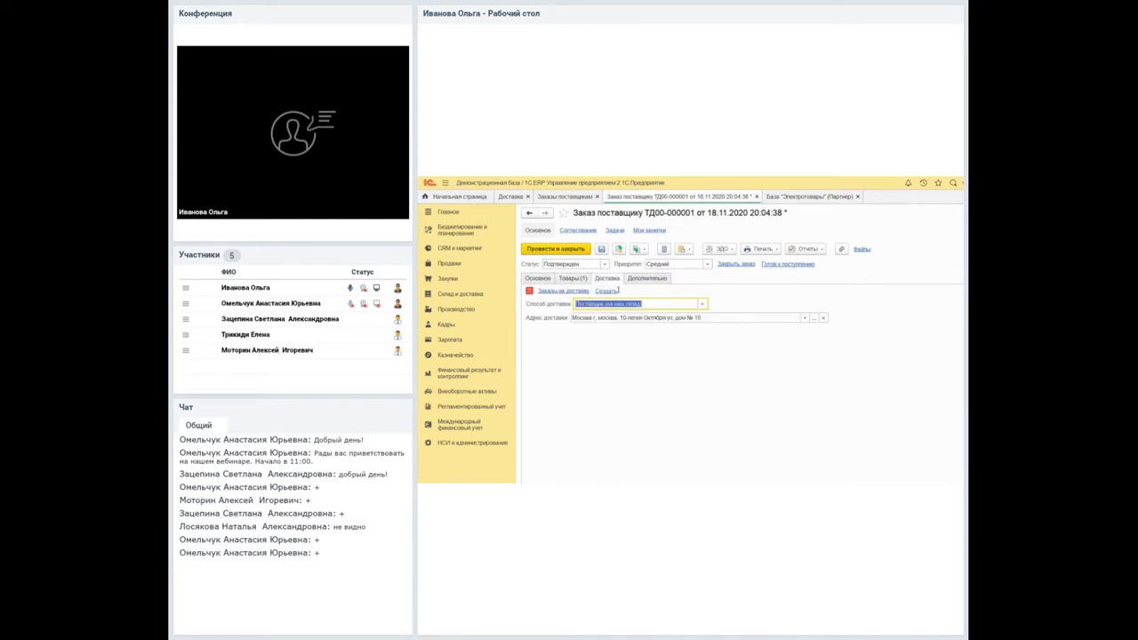
click(594, 303)
click(636, 328)
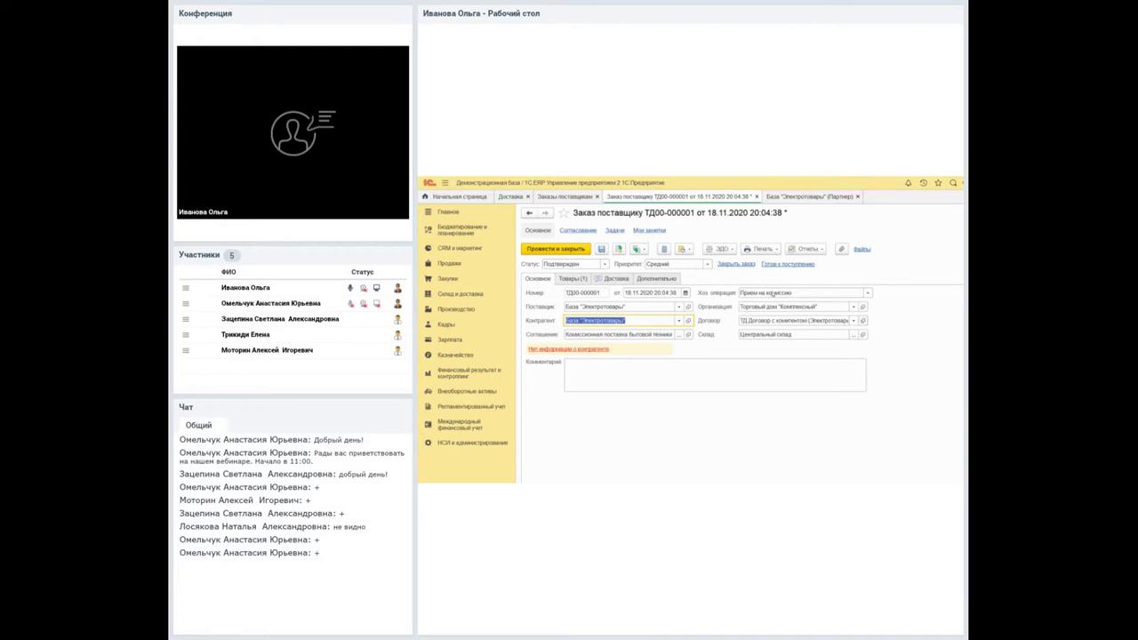
Review the ТД Договор с комитентом (Электротовары) card's main and accounting tabs, then show Заказы поставщикам.
key(Tab)
key(shift+F4)
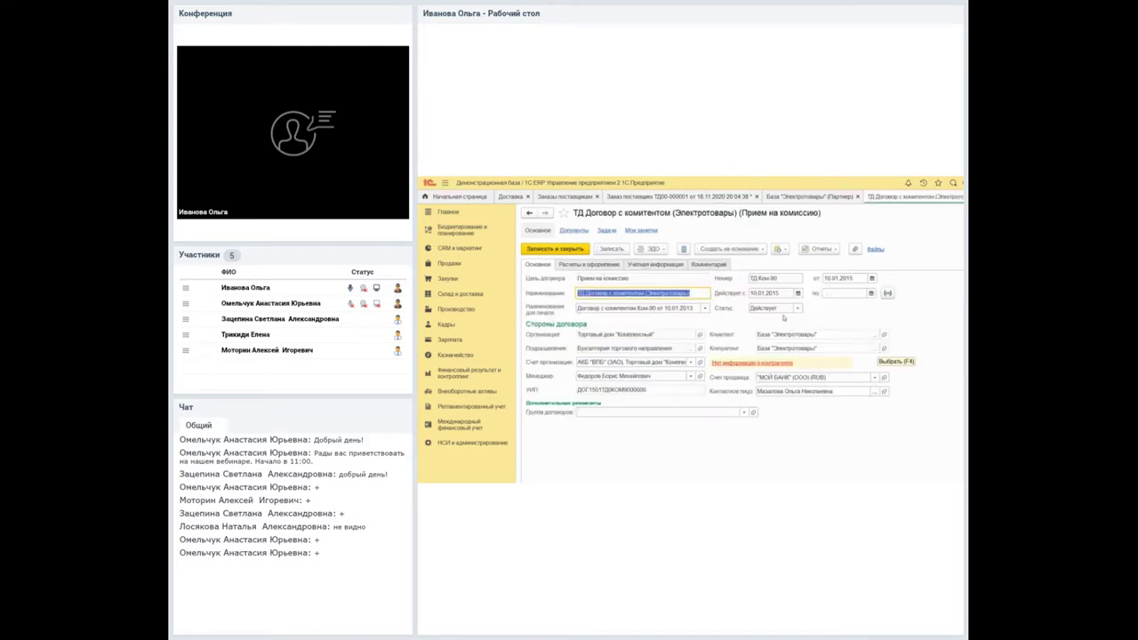
key(ctrl+Page_Down)
key(ctrl+Page_Down)
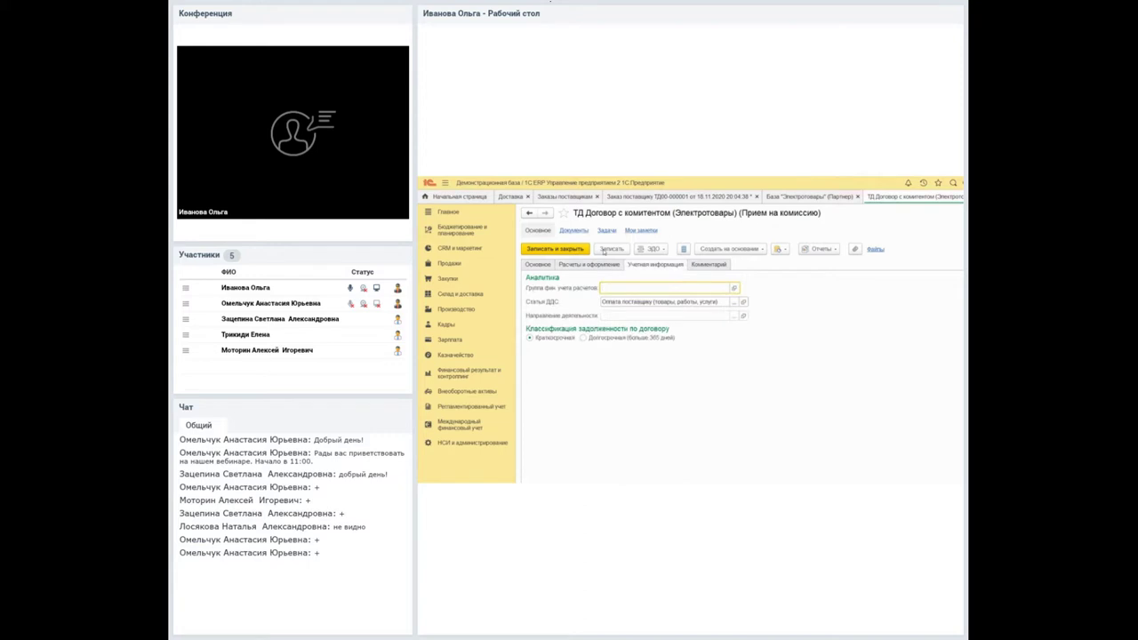
key(ctrl+Page_Up)
key(ctrl+Page_Up)
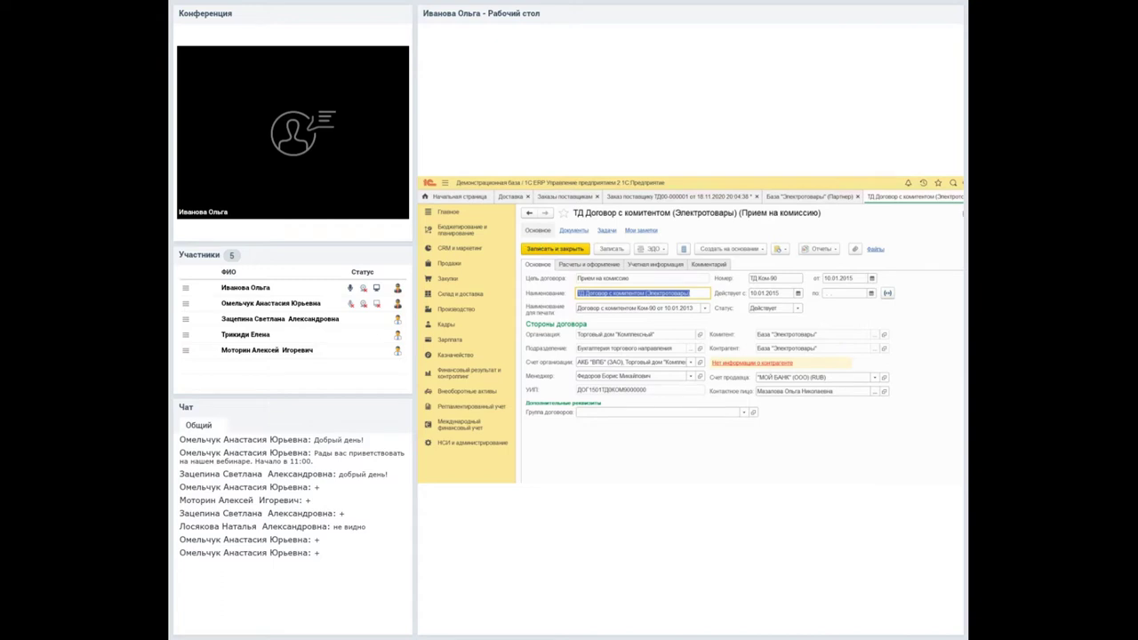
click(955, 210)
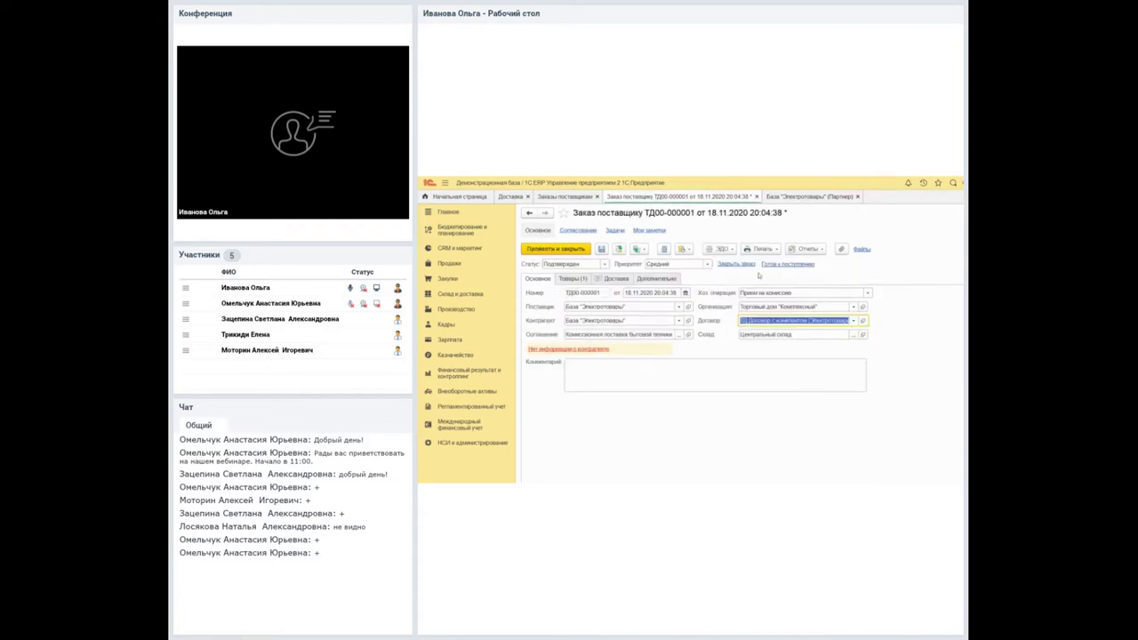
click(539, 195)
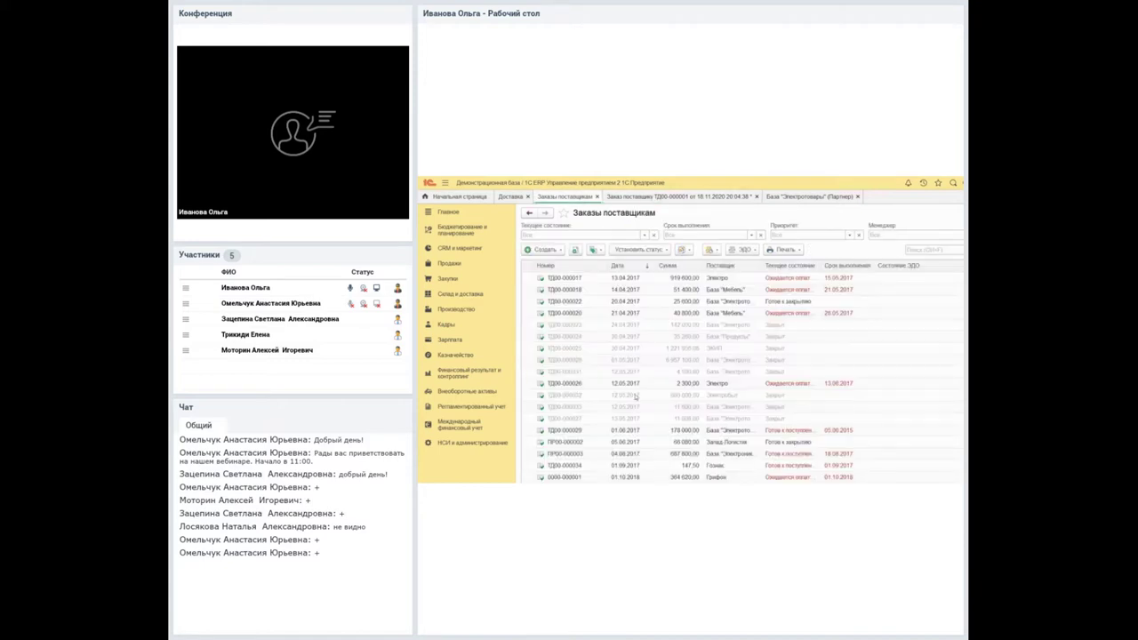
Open and close supplier orders ПР00-000002, ТД00-000029 and ТД00-000028 to inspect them.
double_click(636, 442)
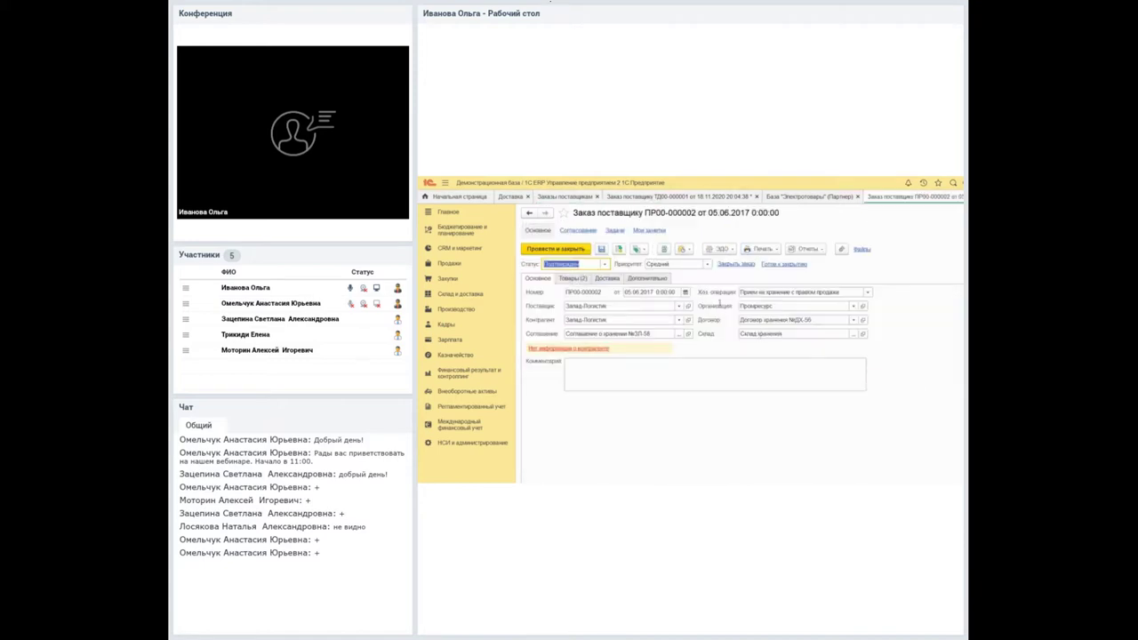
click(956, 211)
key(Up)
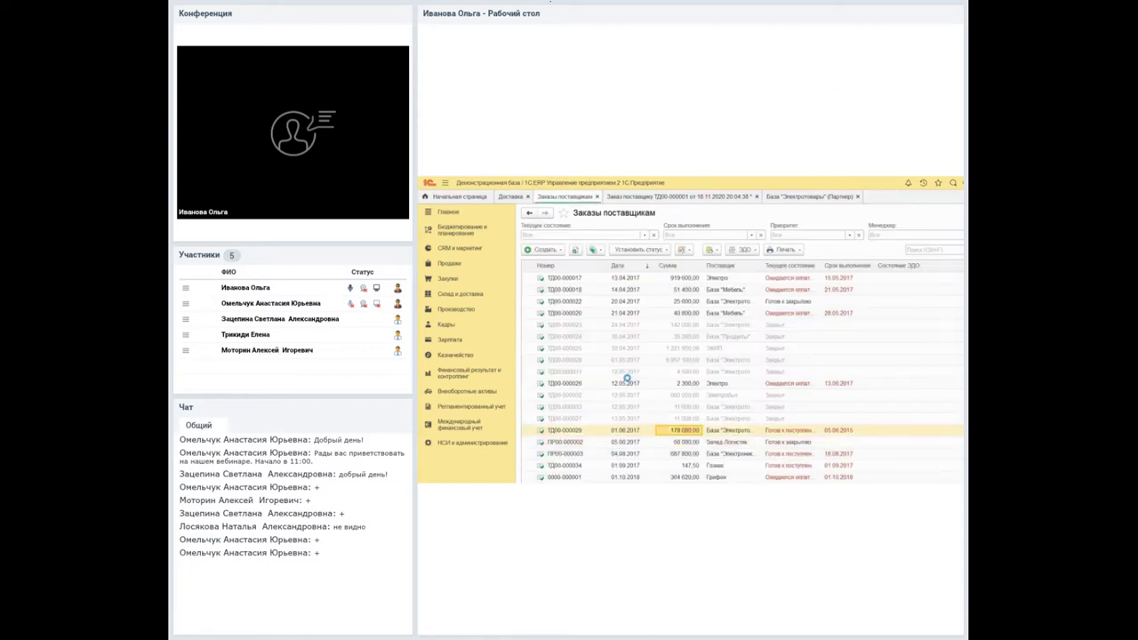
key(Return)
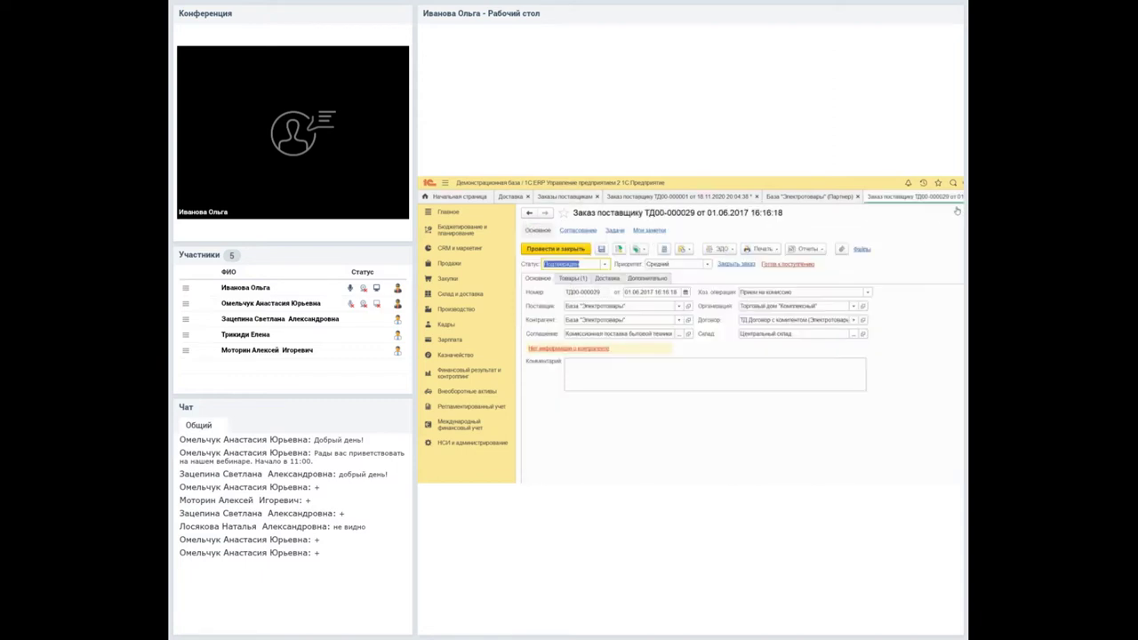
click(959, 211)
double_click(711, 360)
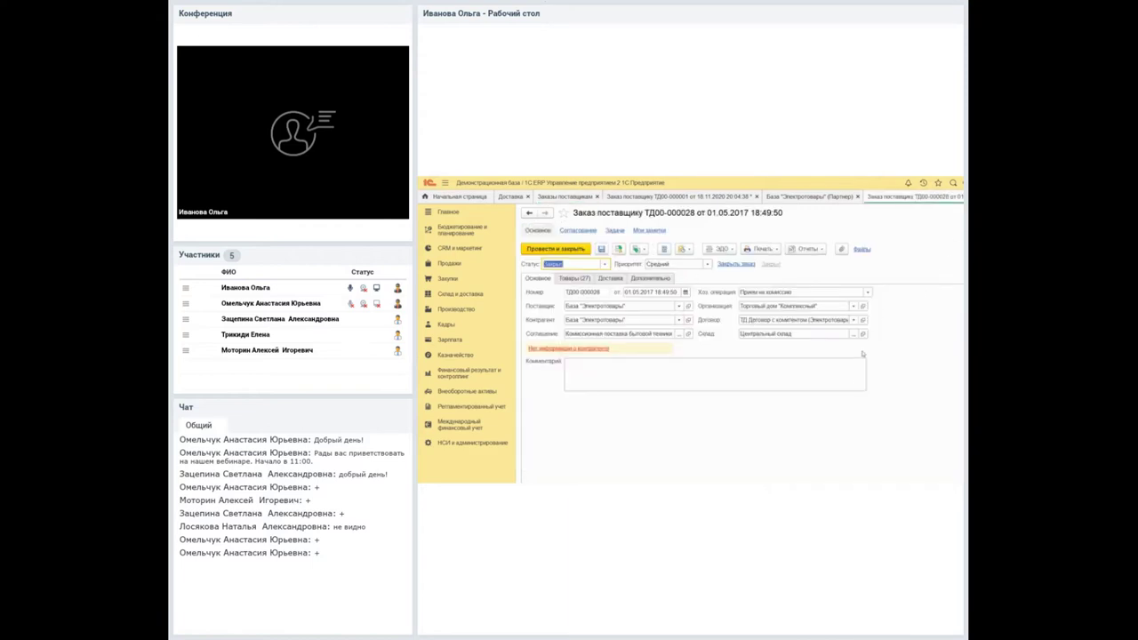
key(Escape)
key(ctrl+End)
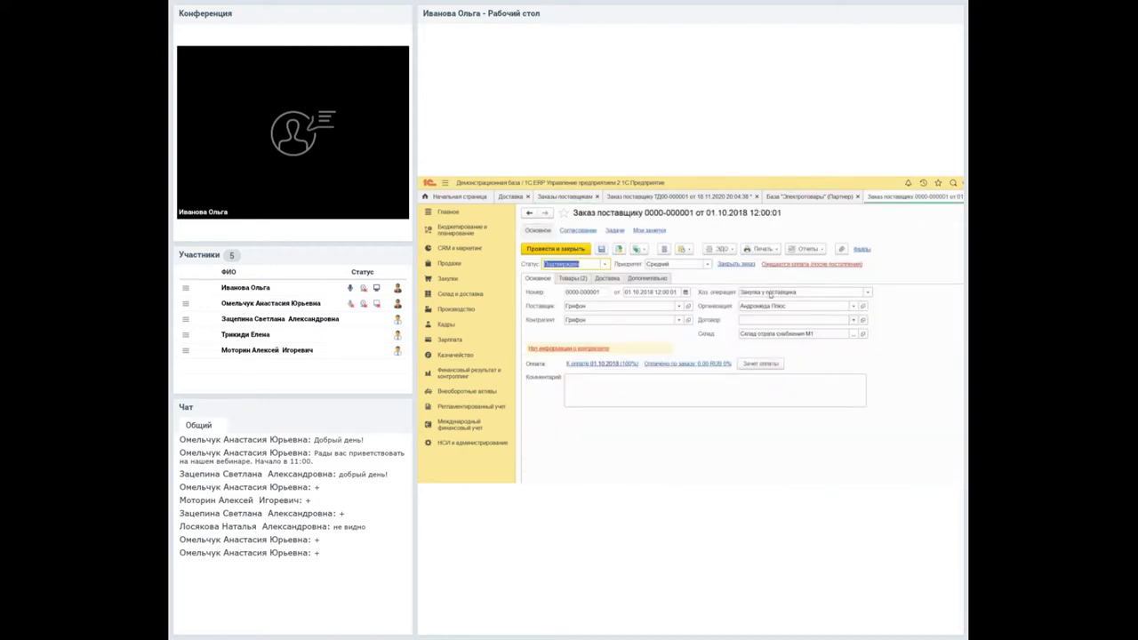
click(783, 320)
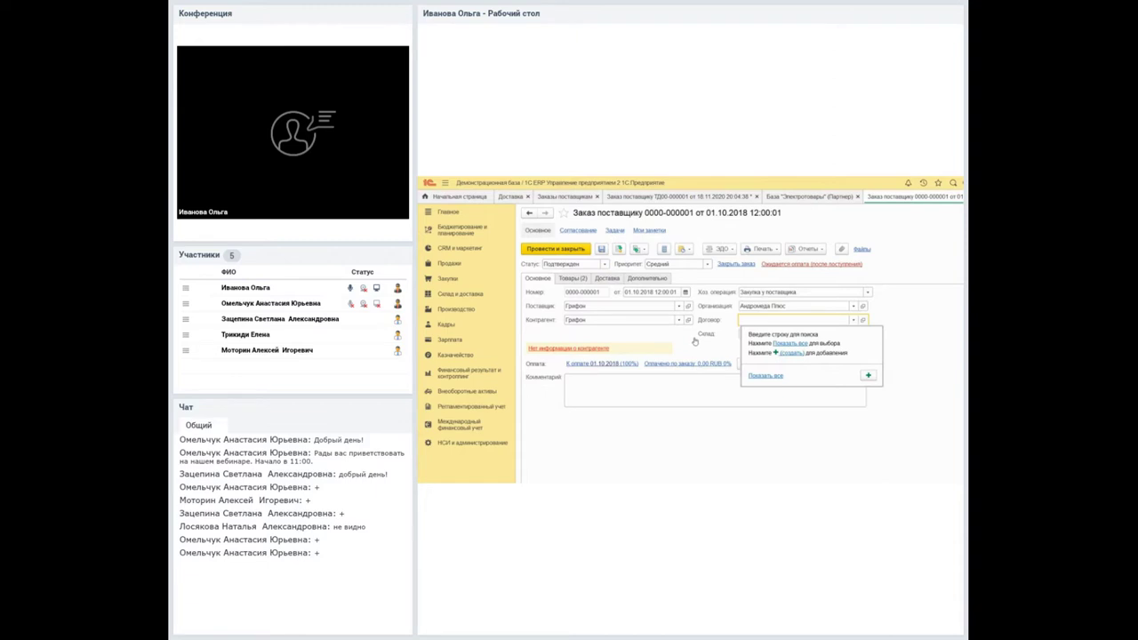
click(791, 353)
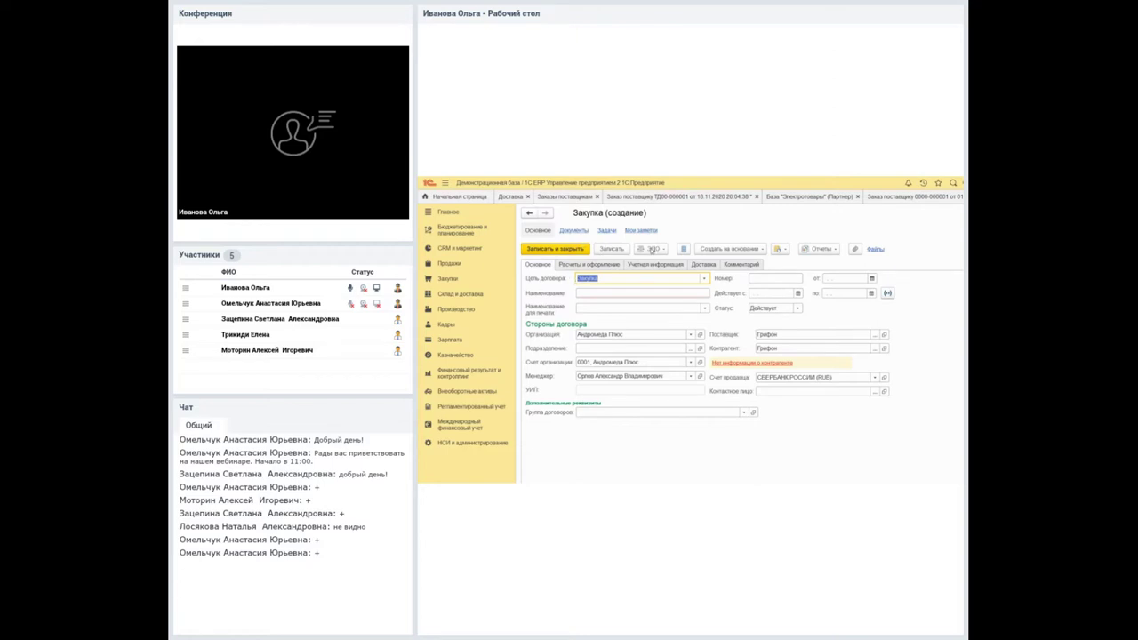
Show the new Грифон contract's delivery settings, with method Определяется в распоряжении.
key(ctrl+Page_Down)
key(ctrl+Page_Down)
key(ctrl+Page_Down)
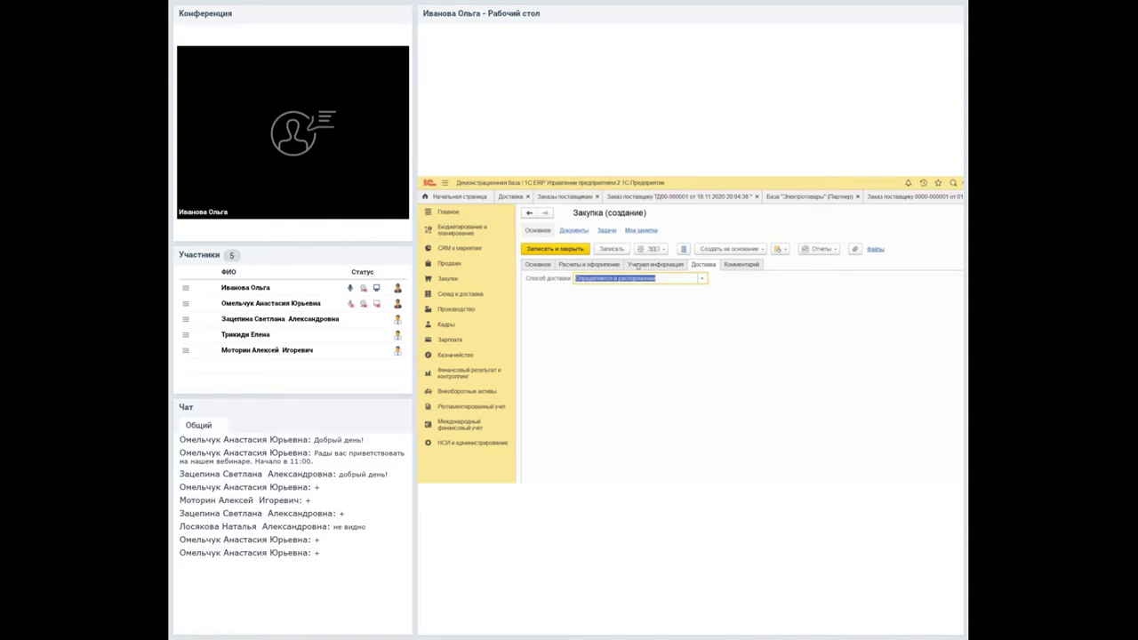
Try delivery methods in the new contract, ending on delivery by our own means from sender.
click(701, 278)
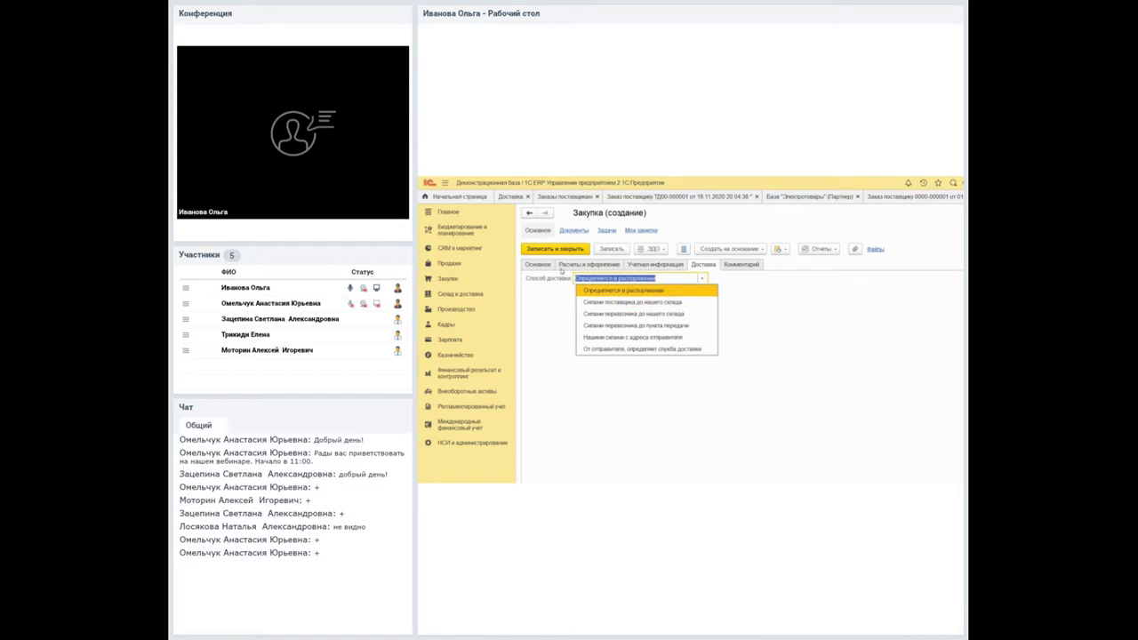
key(Down)
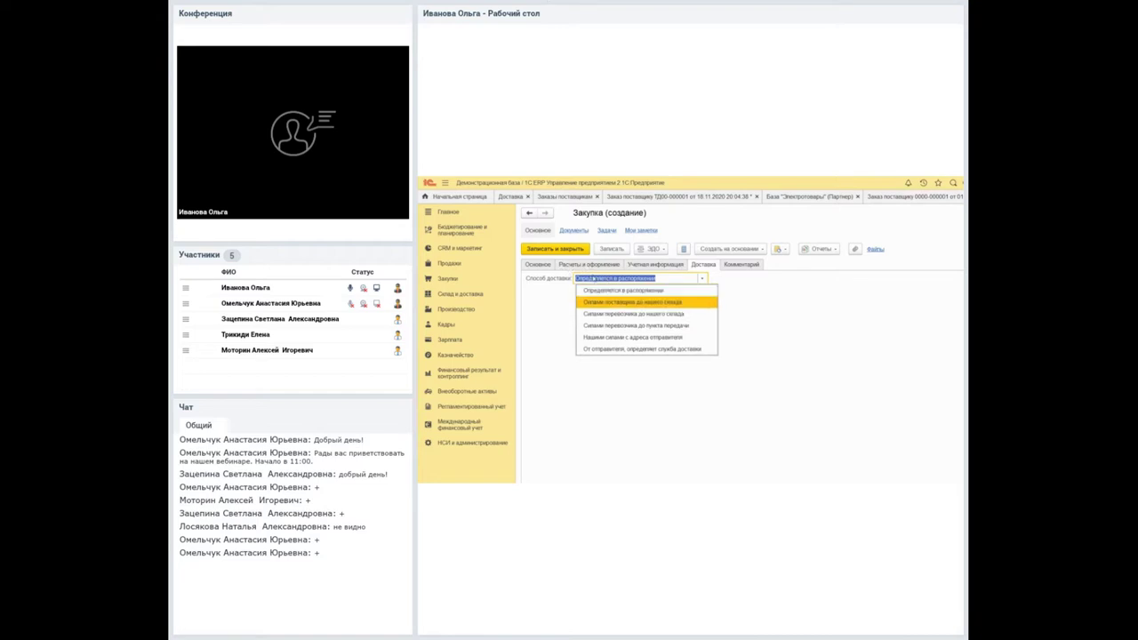
key(Return)
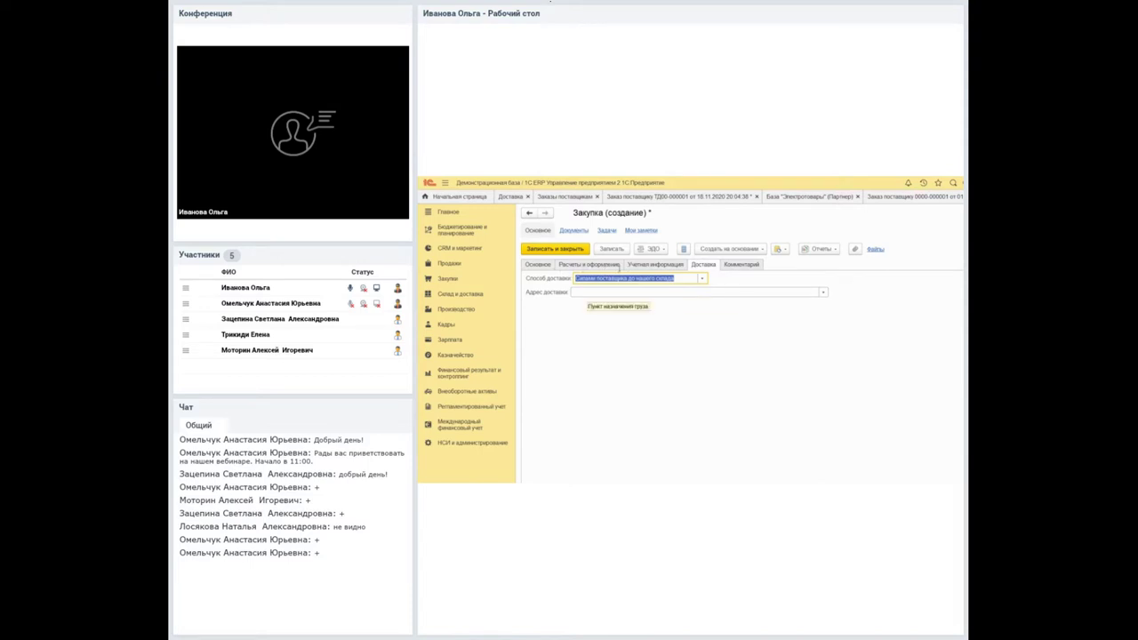
click(701, 278)
key(Up)
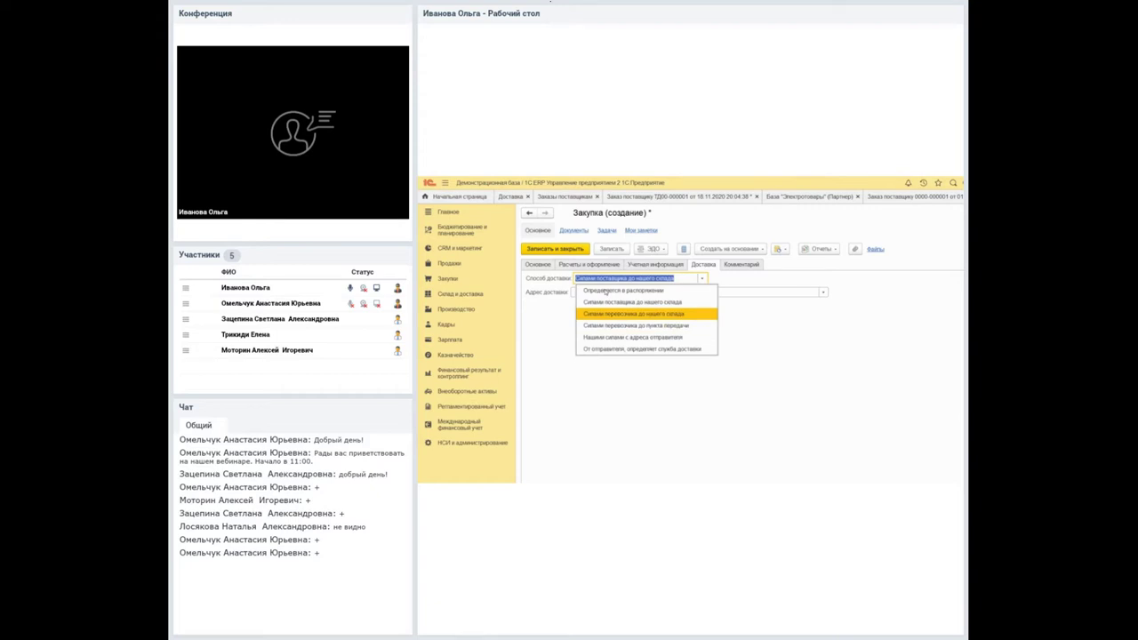
key(Down)
key(Down)
key(Return)
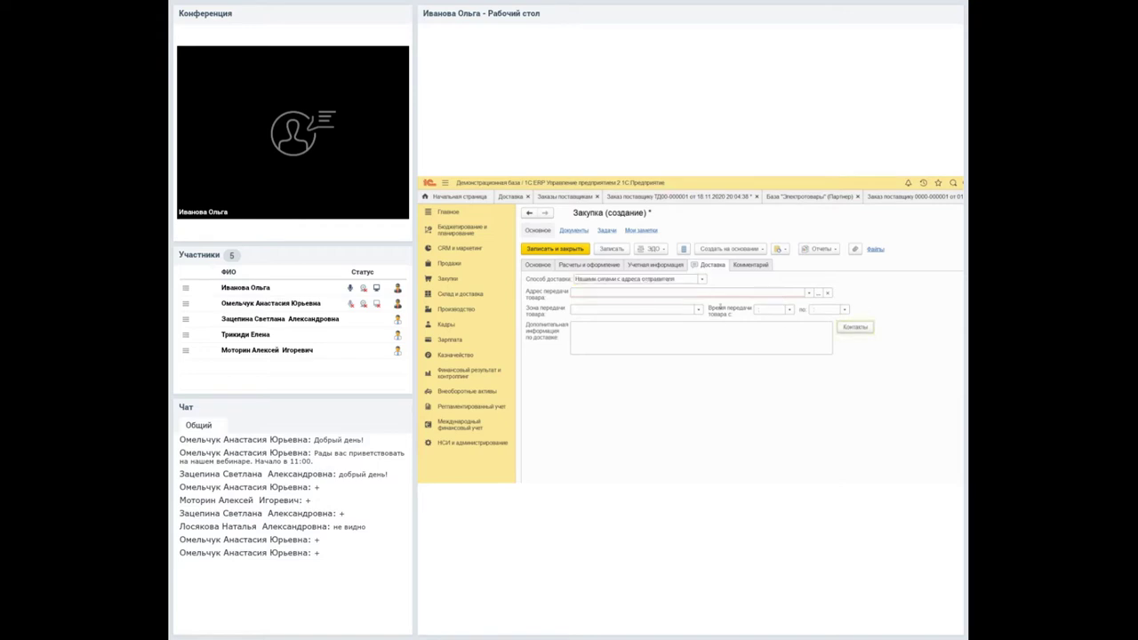
click(537, 265)
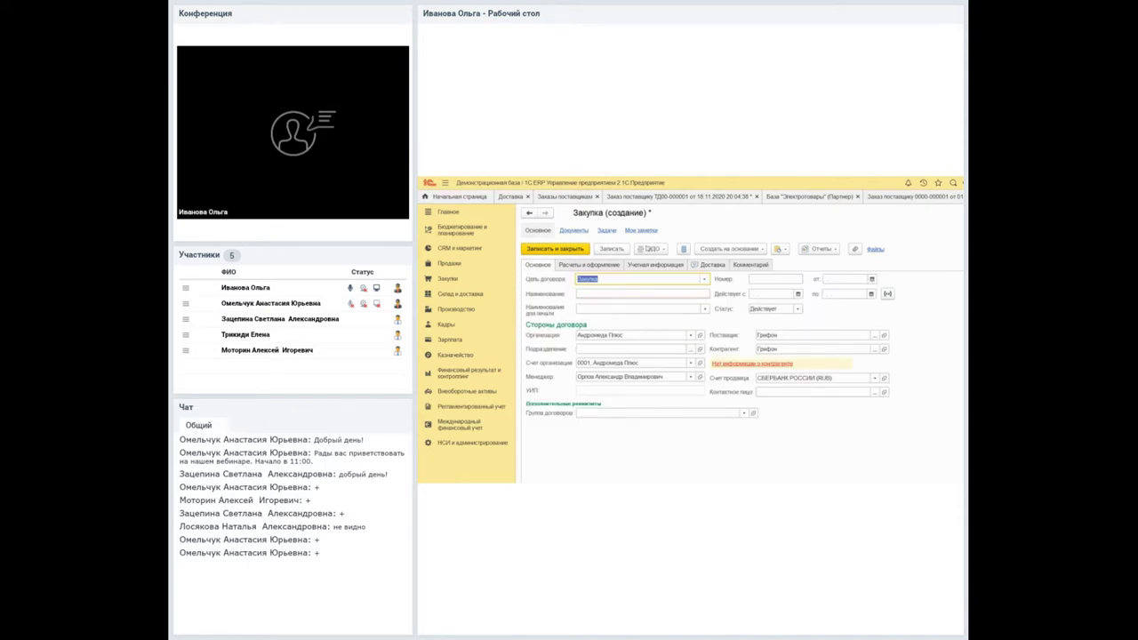
click(711, 265)
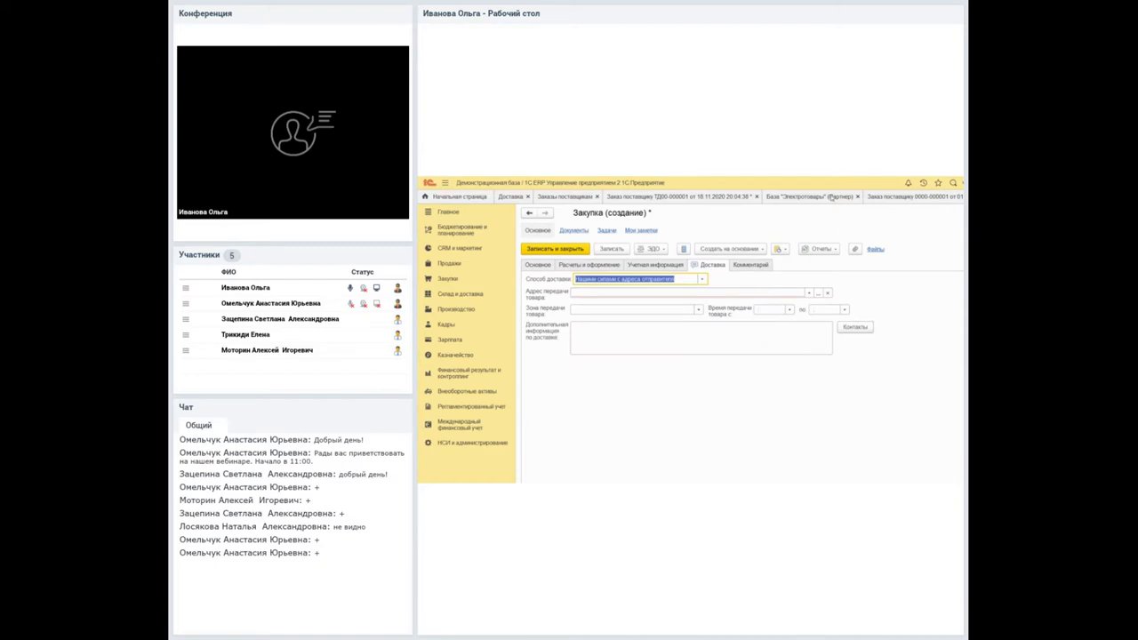
click(911, 196)
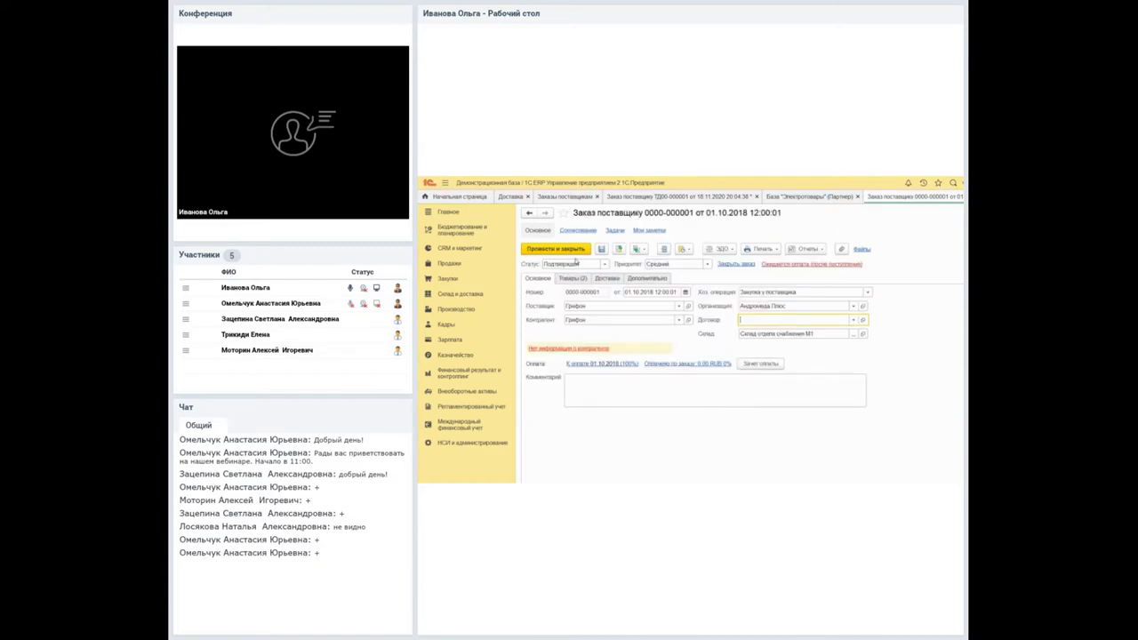
click(610, 279)
click(626, 304)
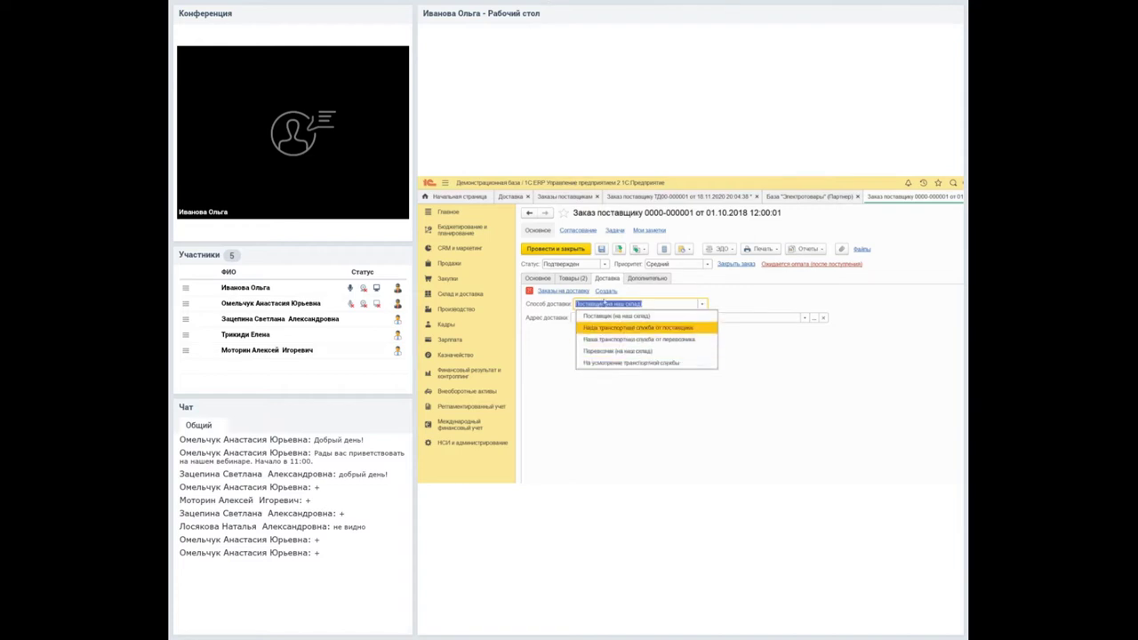
click(622, 327)
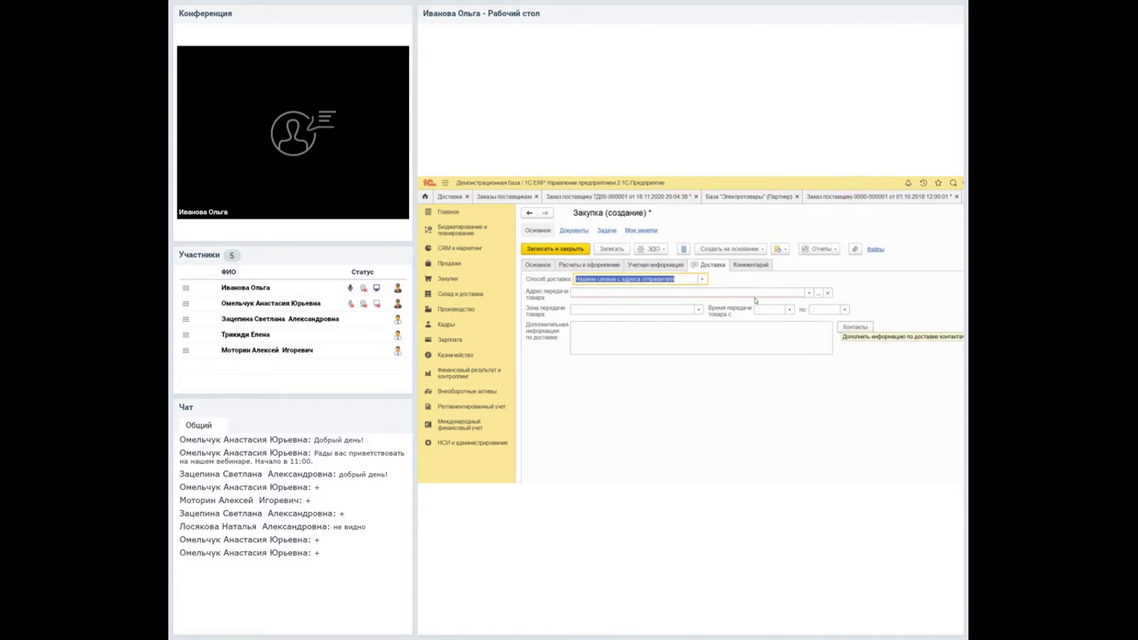
key(Escape)
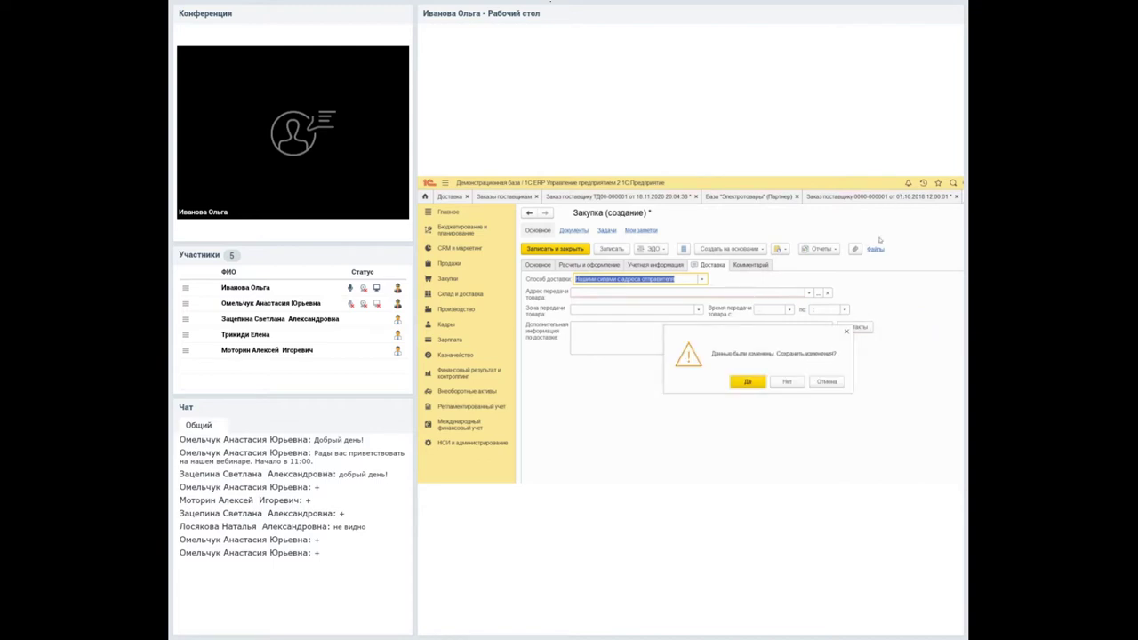
click(787, 381)
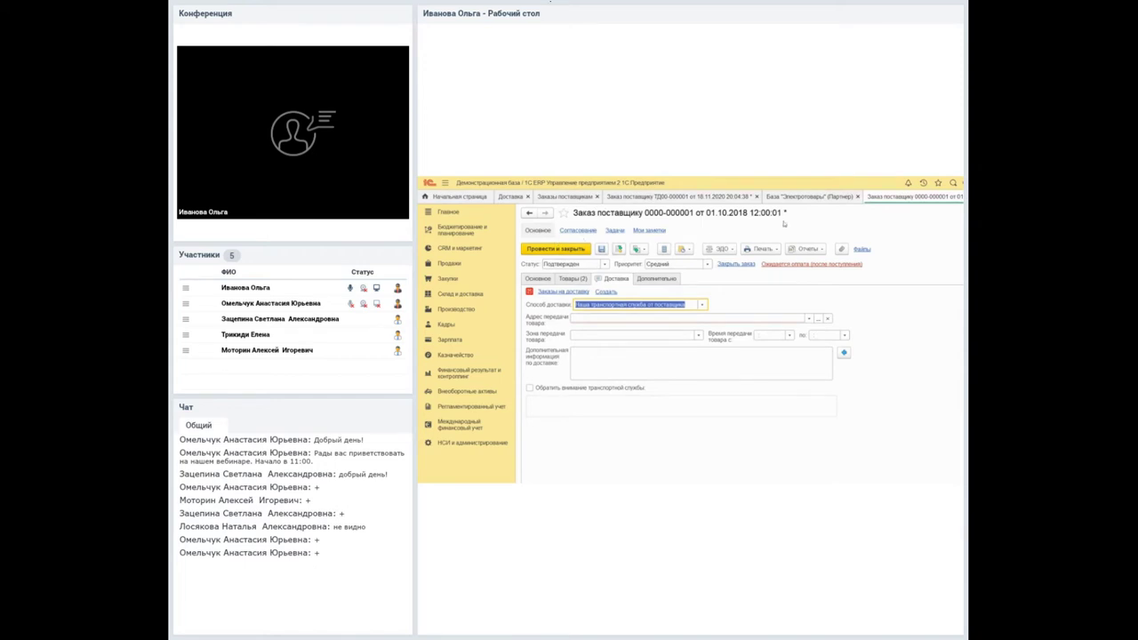
key(Escape)
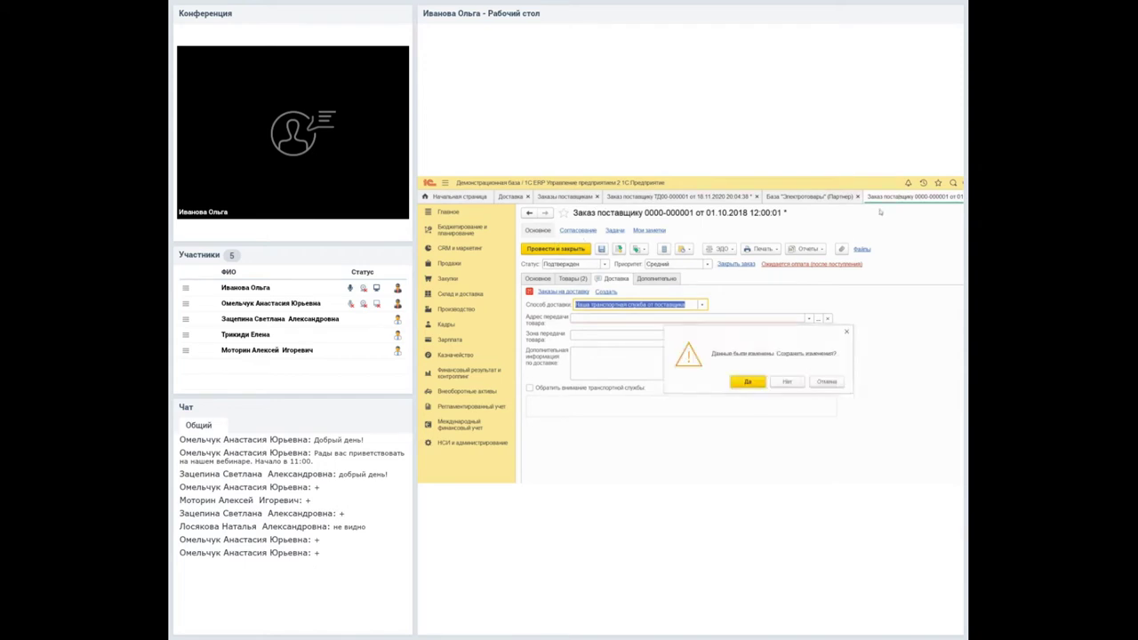
click(786, 381)
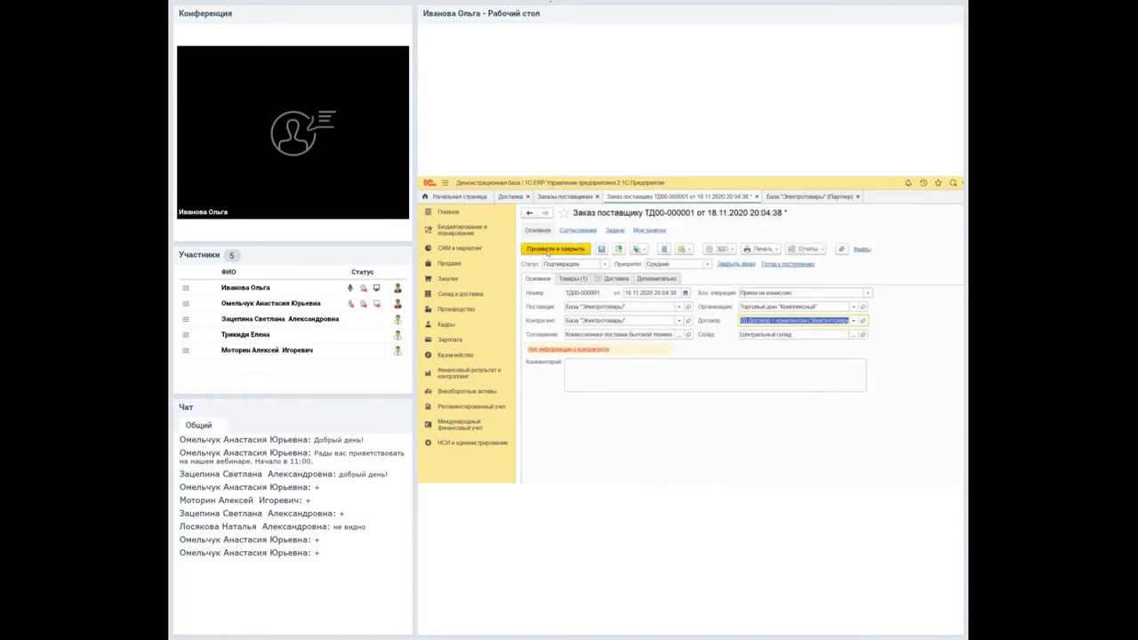
Review the goods and delivery details of order ТД00-000001, then bring up the Доставка workplace.
key(ctrl+Page_Down)
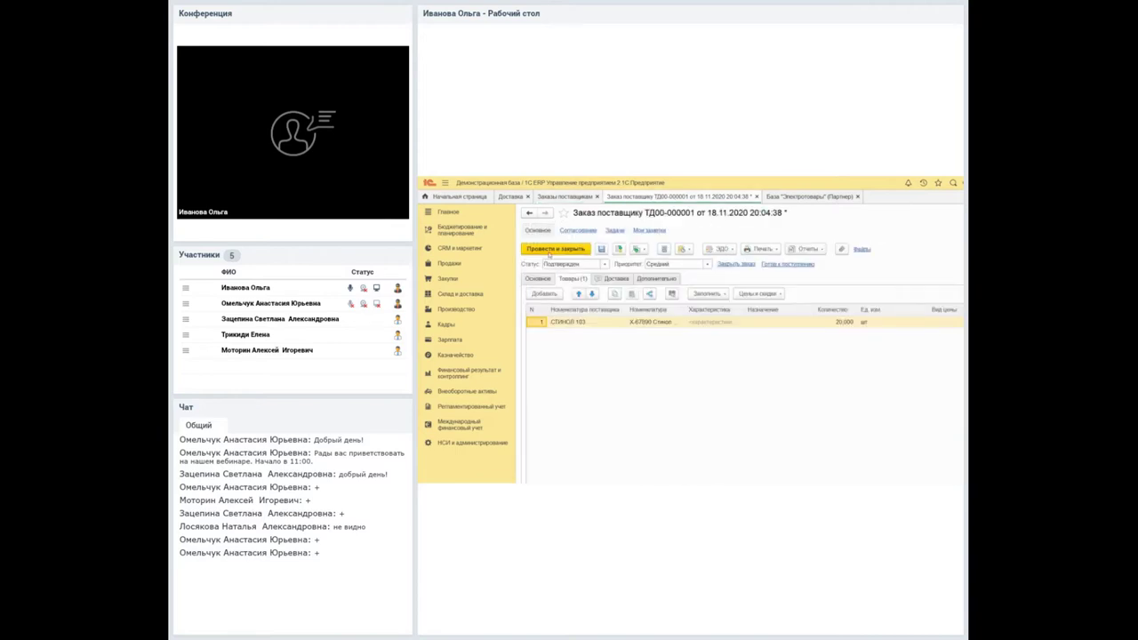
key(ctrl+Page_Down)
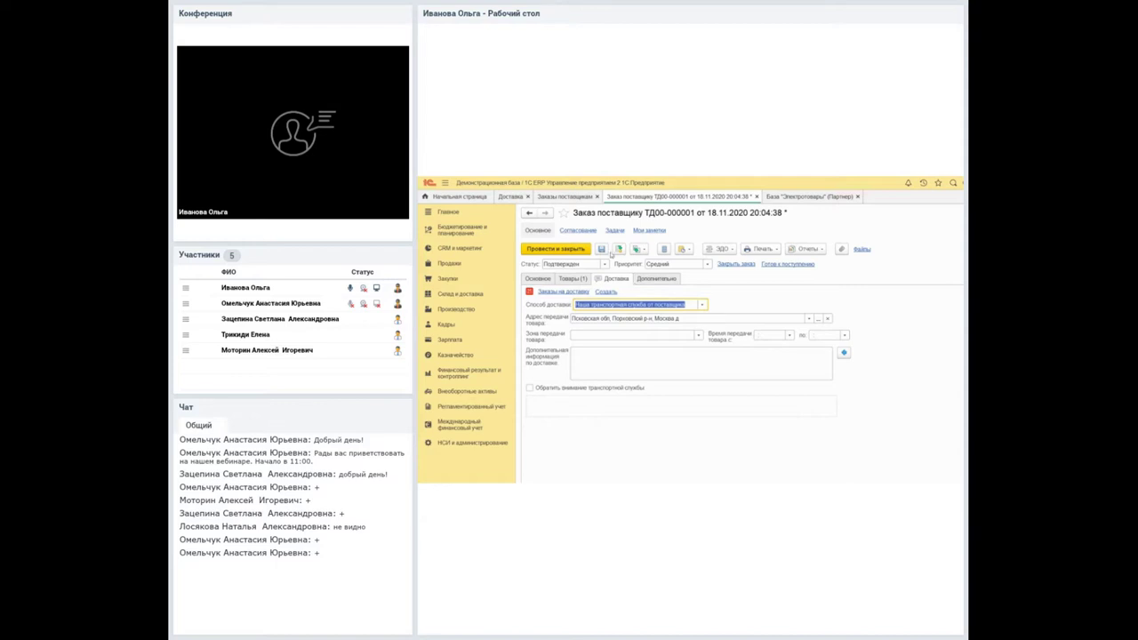
click(496, 197)
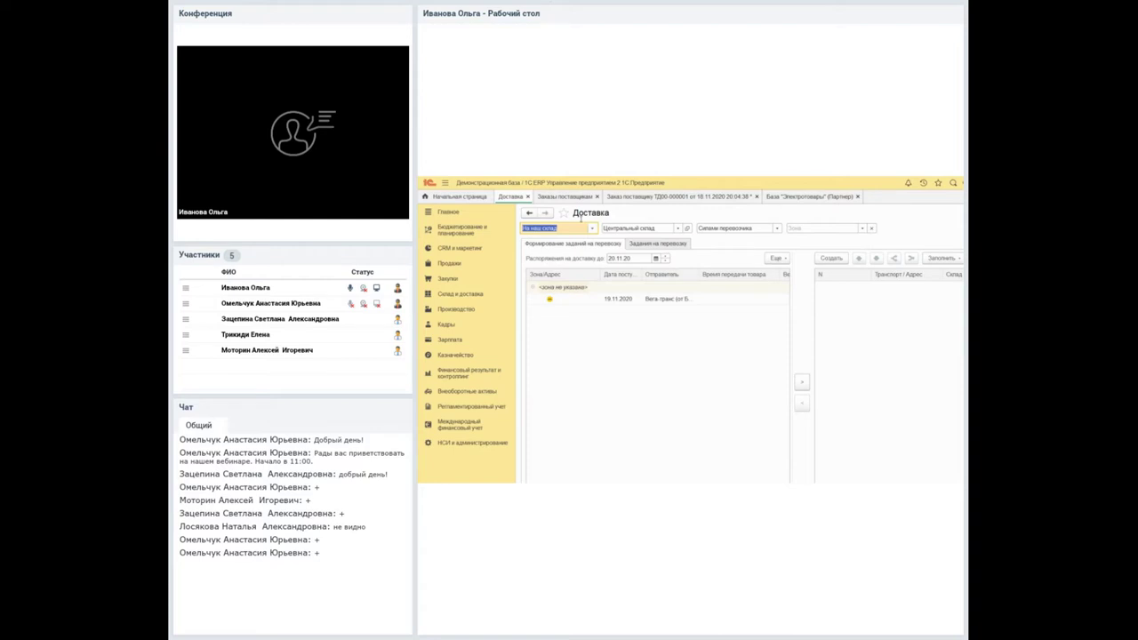
Set the Доставка method filter to Все способы and select the Вега-транс receipt row.
key(Tab)
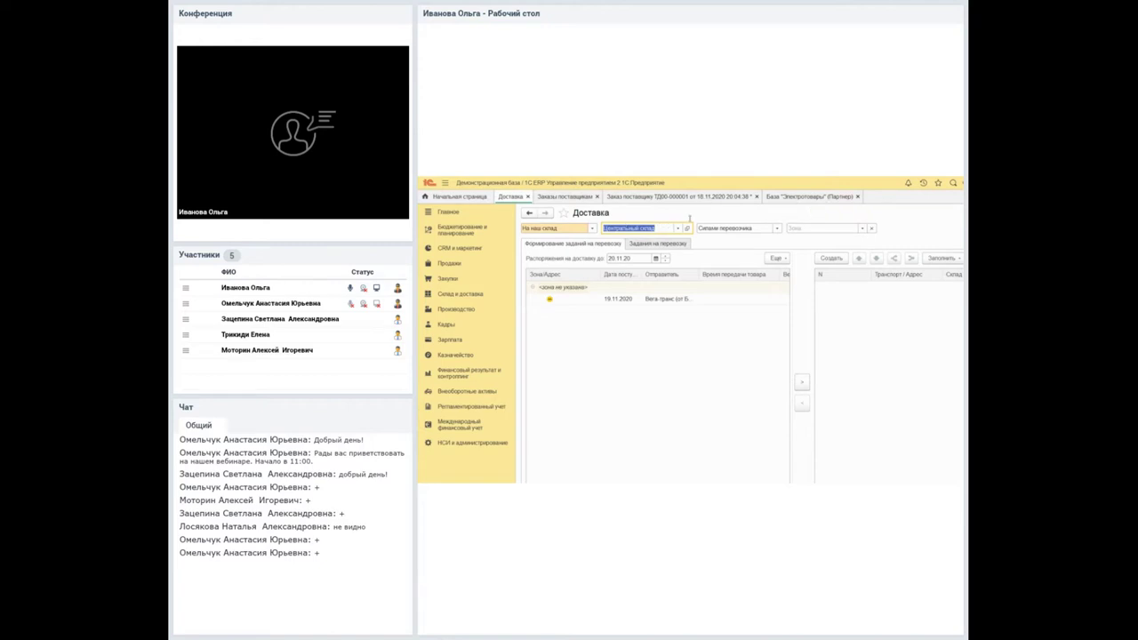
key(Tab)
key(Down)
key(Down)
key(Return)
key(Tab)
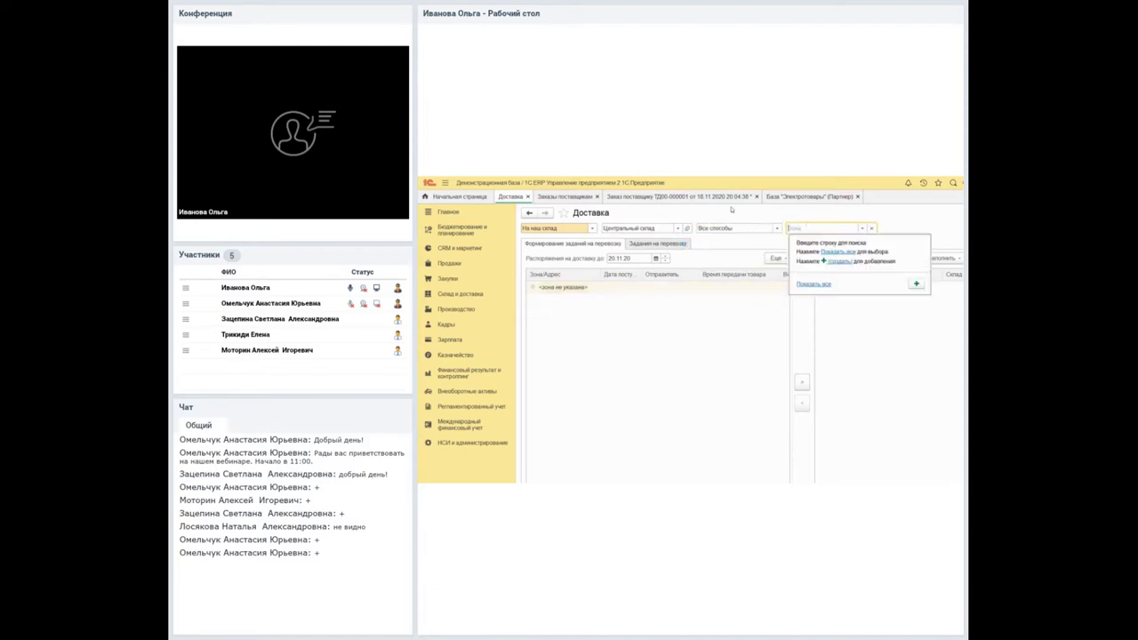
key(Escape)
key(Tab)
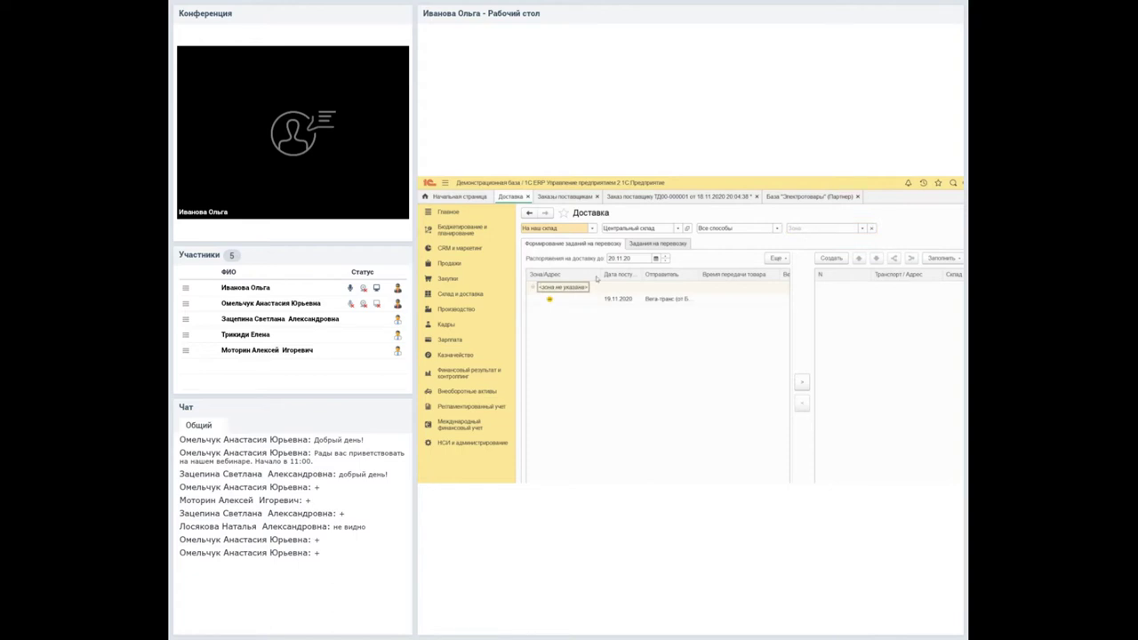
key(Down)
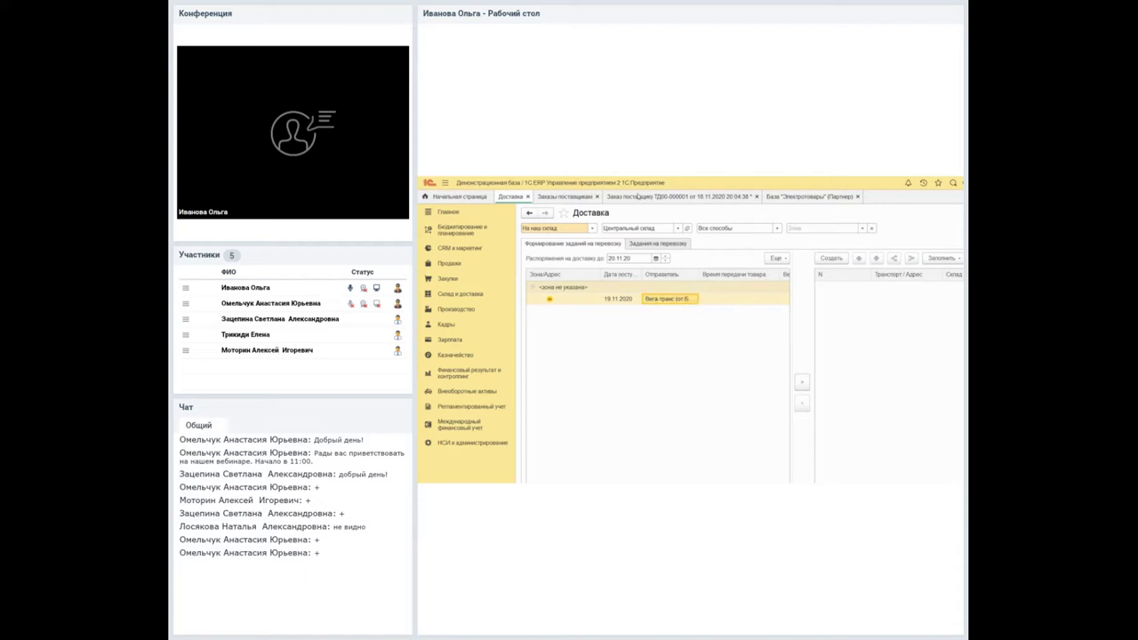
Close order ТД00-000001 and switch to the Заказы поставщикам list.
click(694, 195)
click(756, 196)
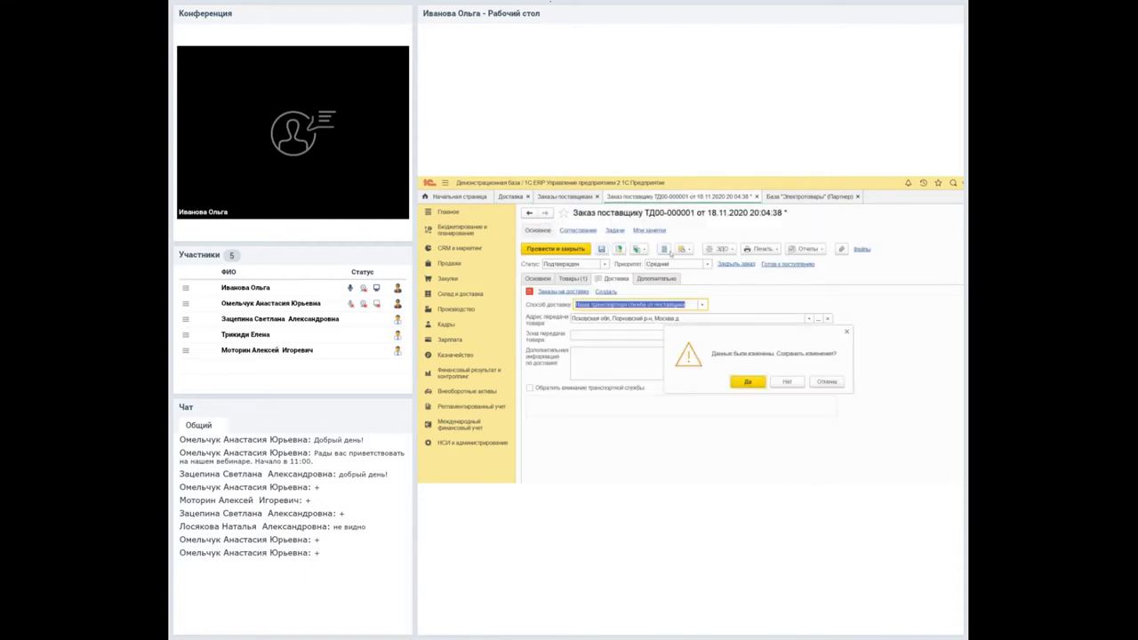
key(Return)
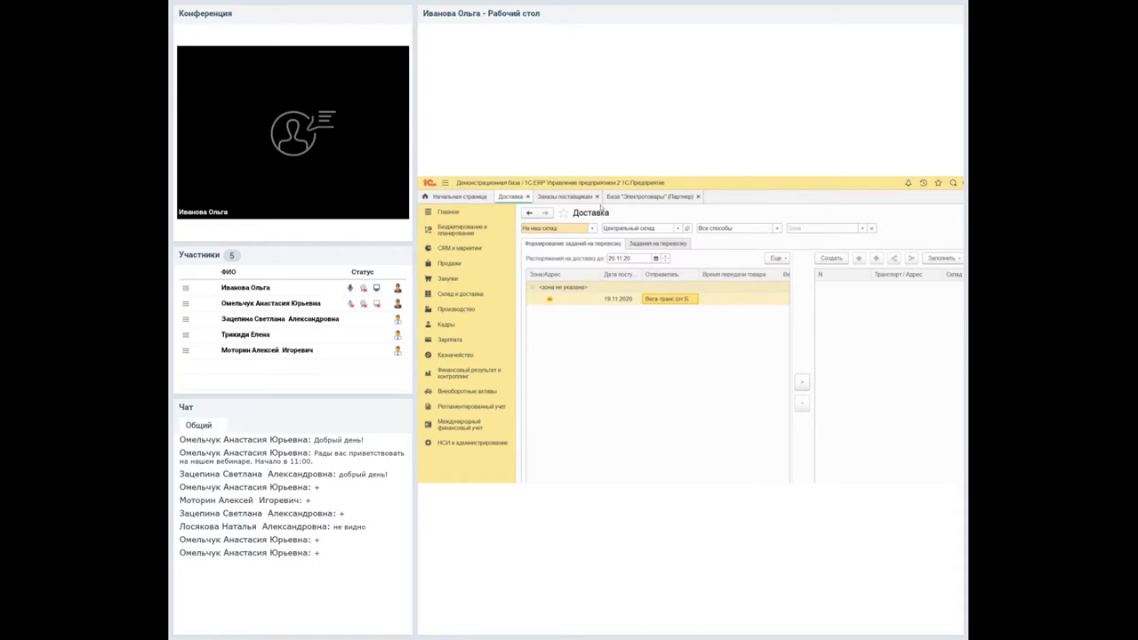
click(537, 196)
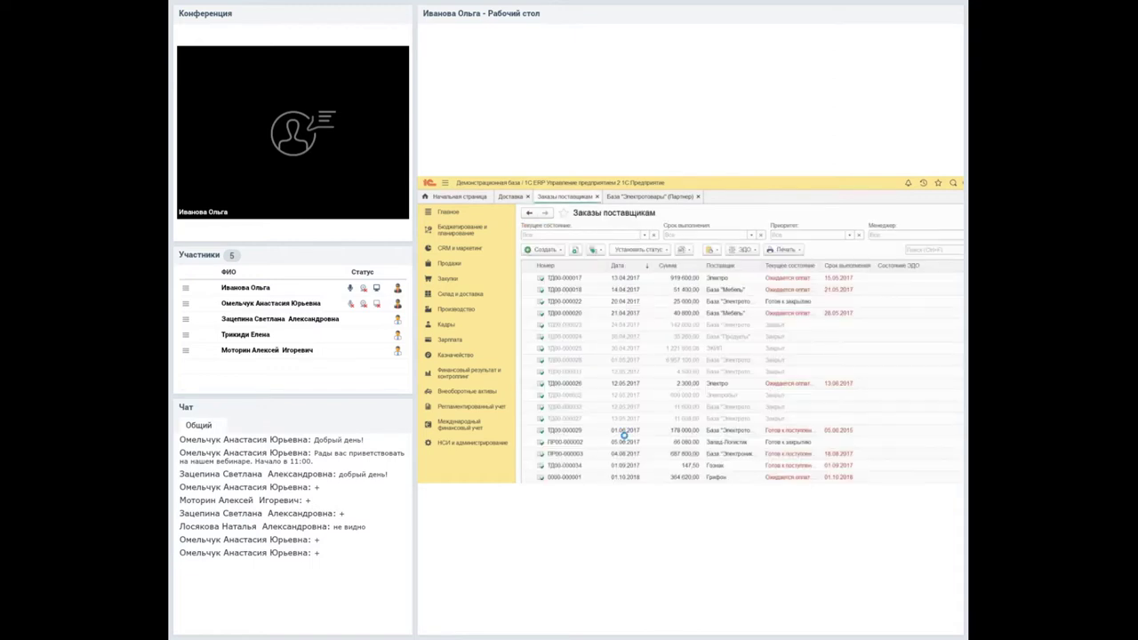
Reopen order ТД00-000001, review its goods, delivery details and the partner's contact persons.
double_click(625, 434)
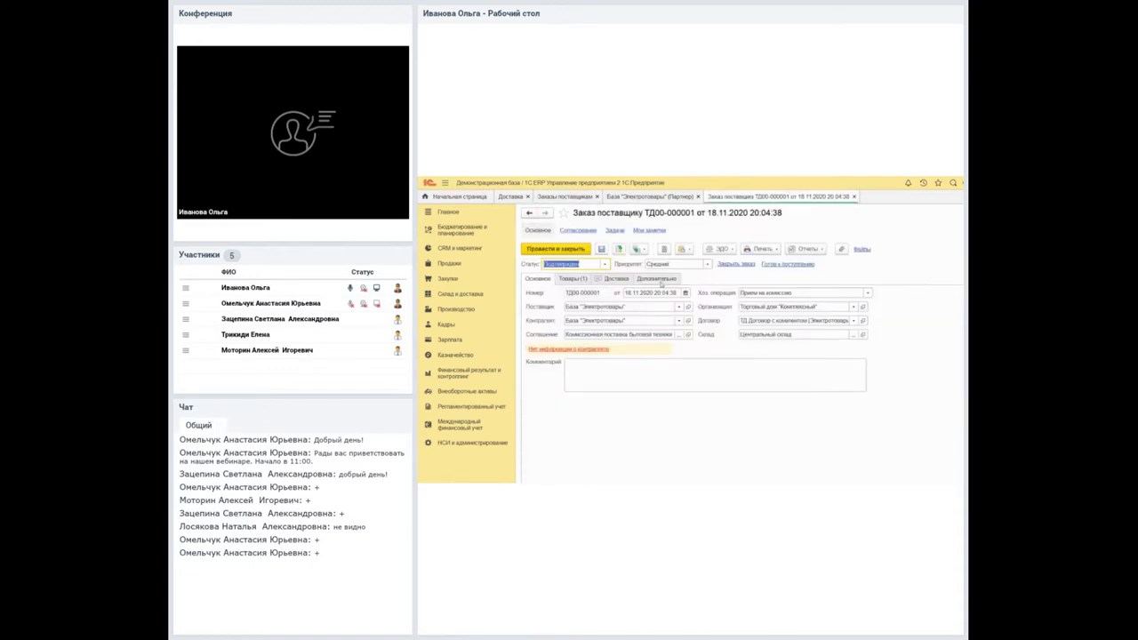
click(573, 279)
click(614, 279)
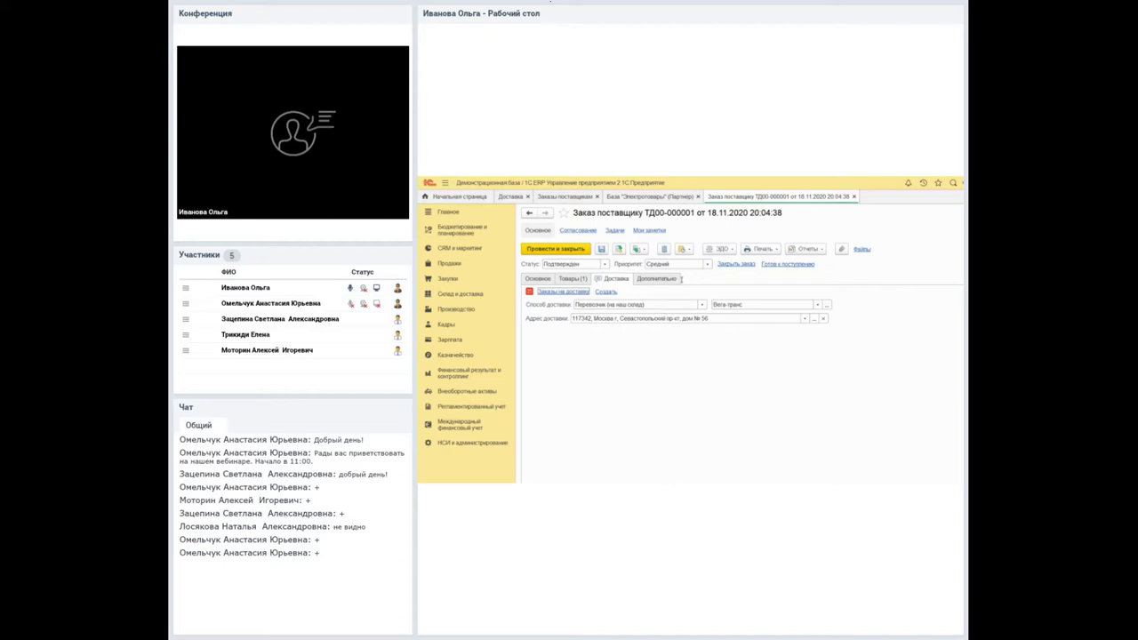
click(619, 194)
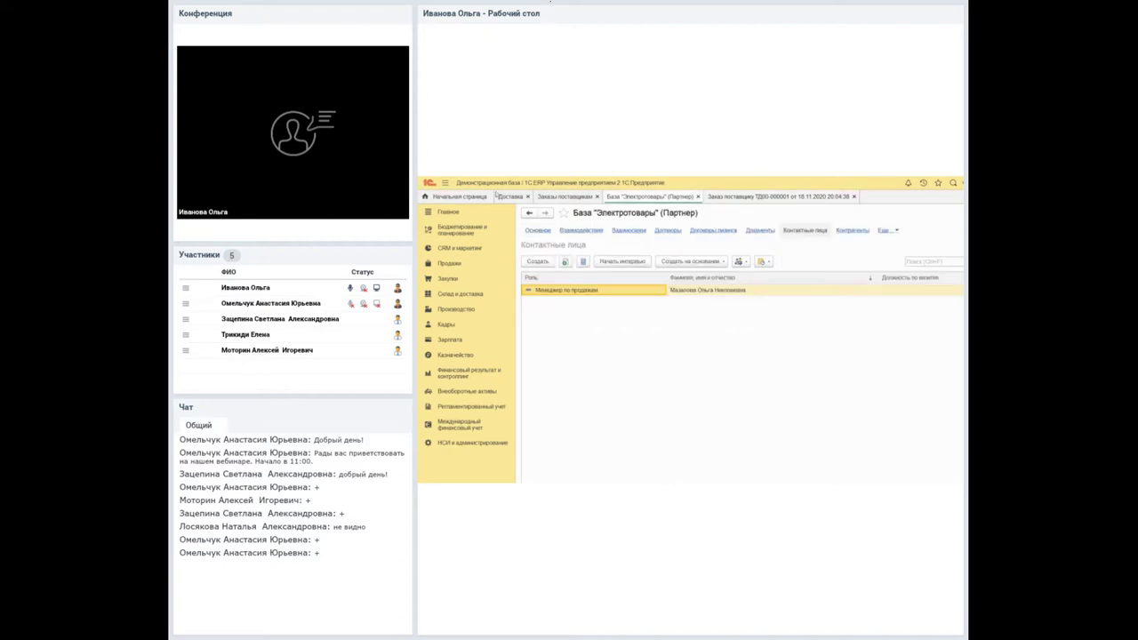
click(508, 195)
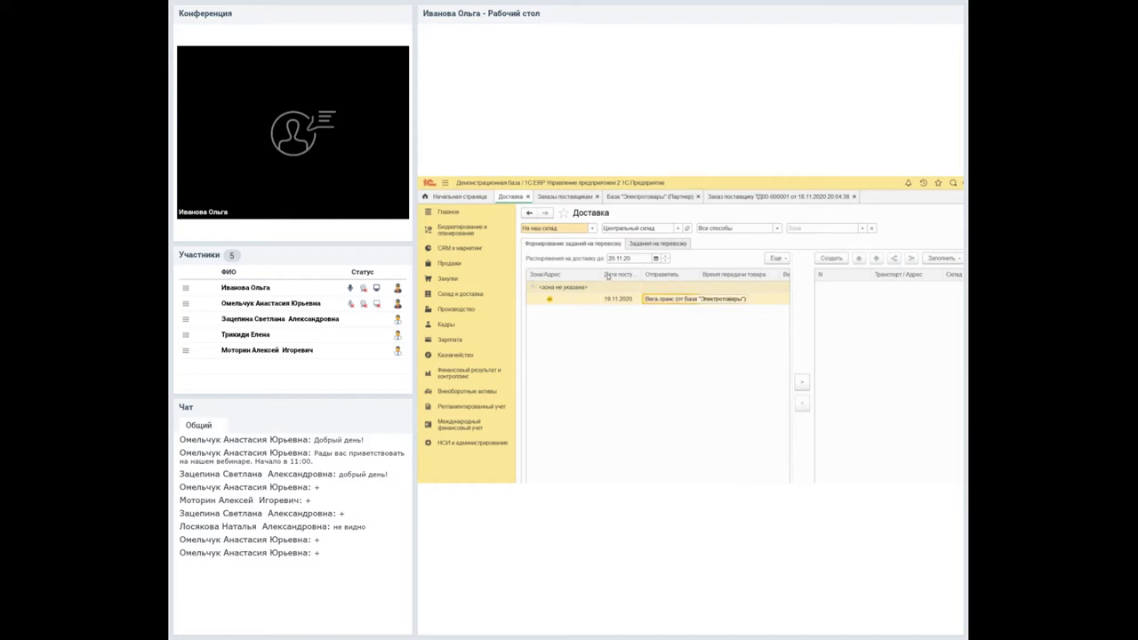
Scroll the Доставка delivery table right to inspect columns such as Отправитель and Вес, кг.
scroll(631, 454, right, 2)
scroll(630, 454, right, 3)
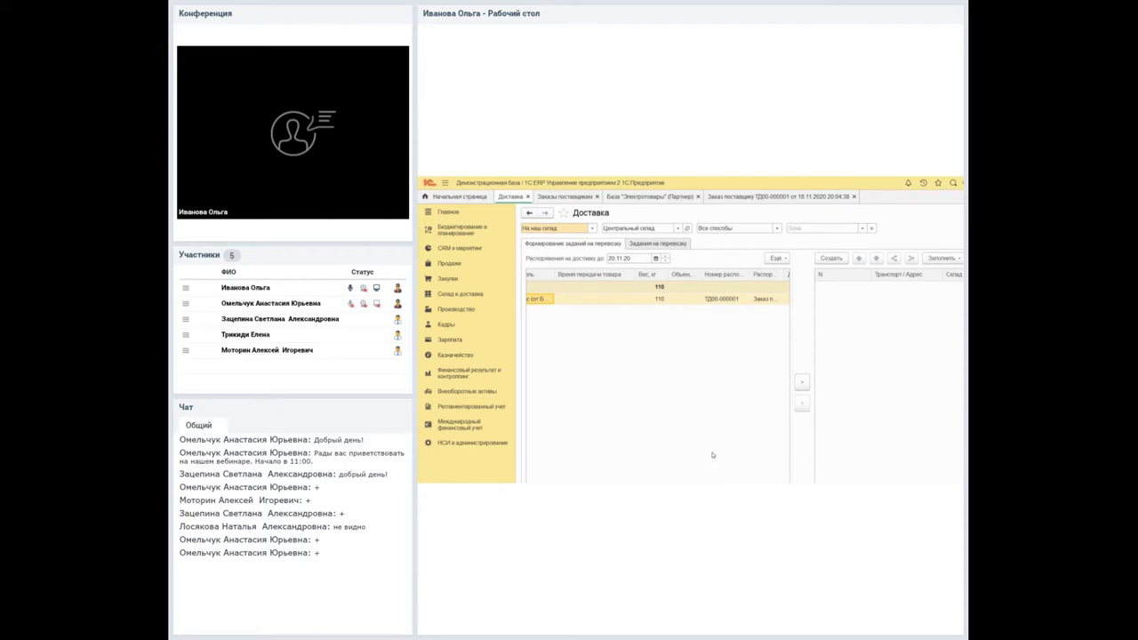
scroll(672, 450, right, 3)
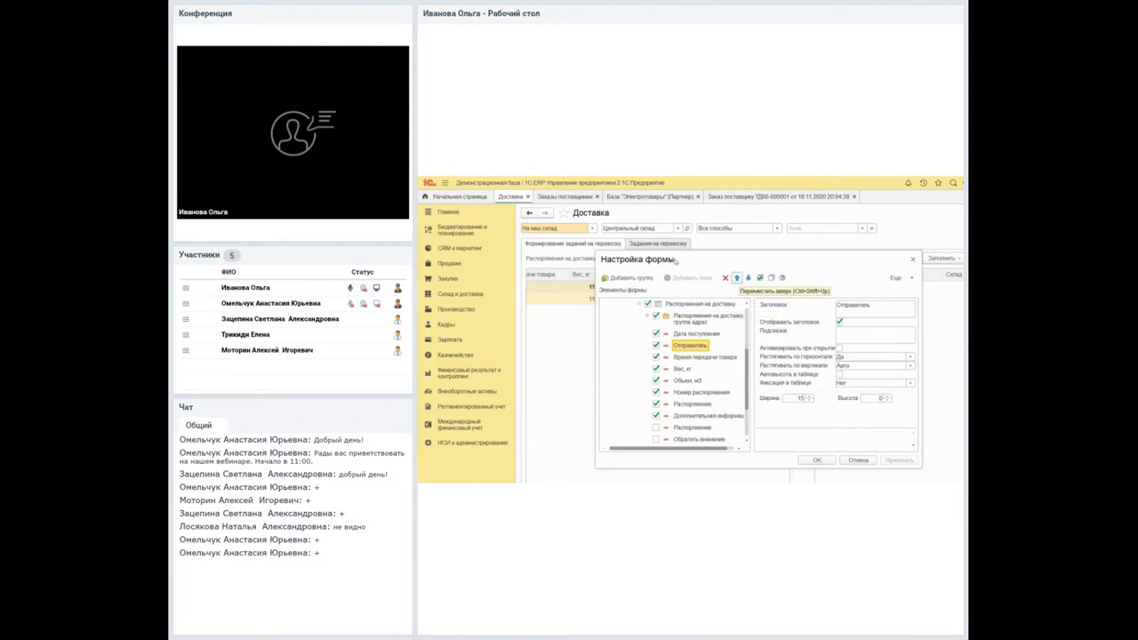
Inspect the Дополнительная информация, Распоряжение, Объем, м3 and Отправитель elements, then close Настройка формы.
scroll(637, 382, down, 3)
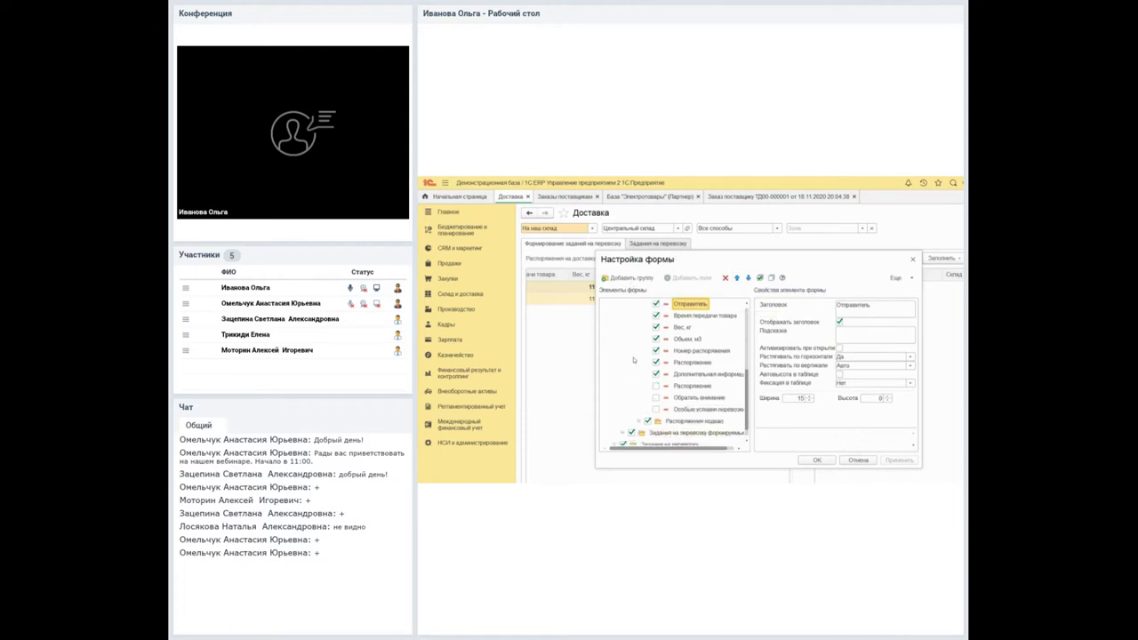
key(Down)
key(Down)
key(Down)
key(Down)
key(Down)
key(Down)
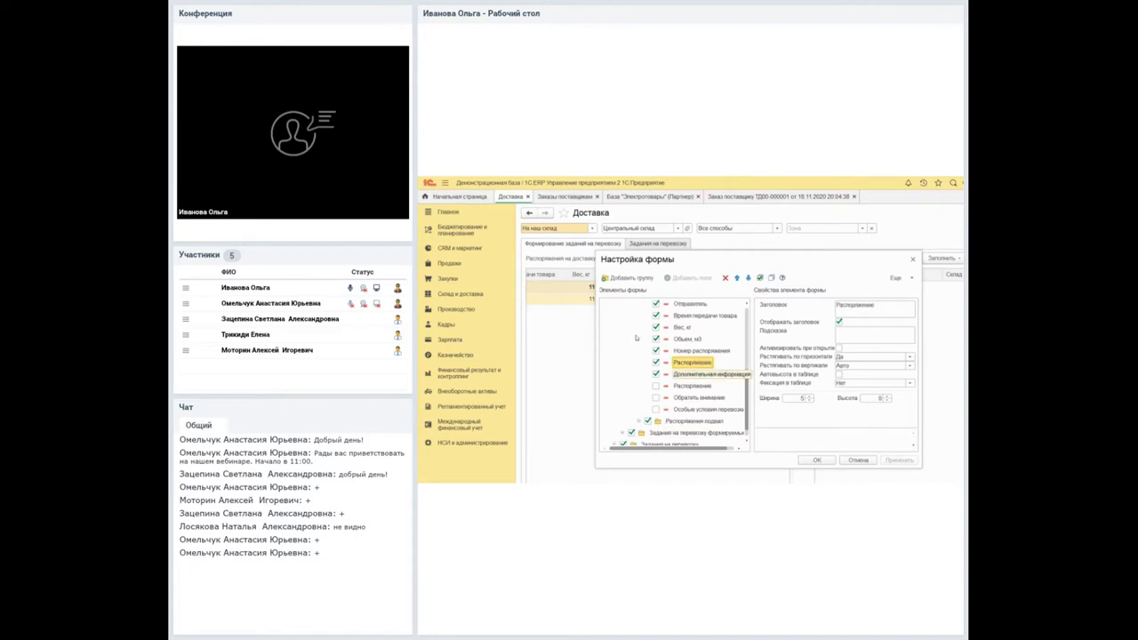
key(Down)
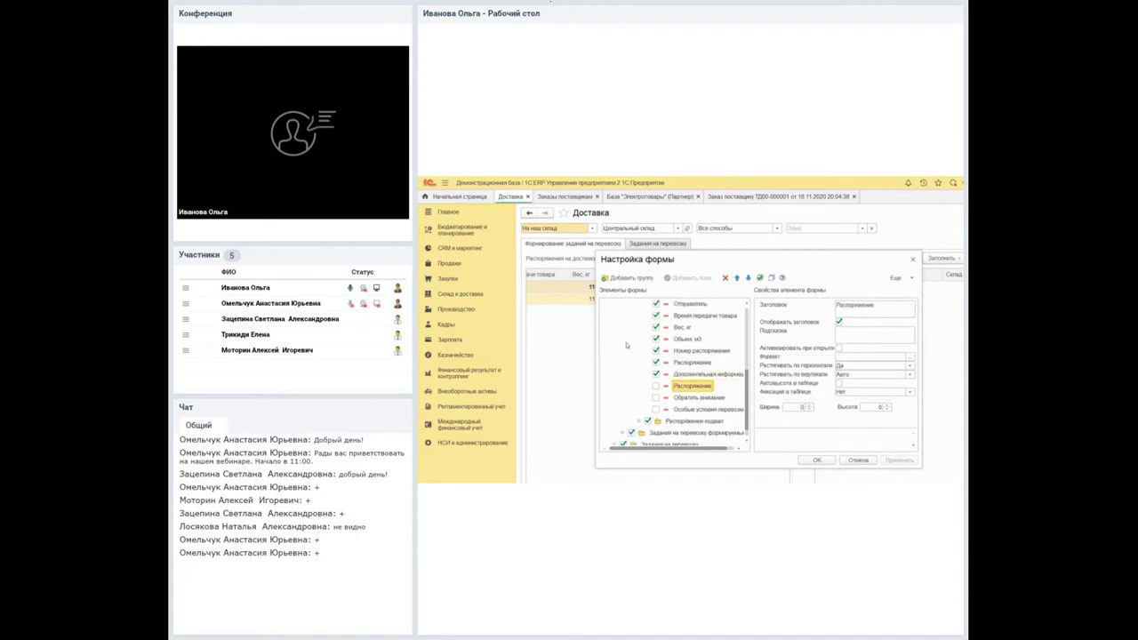
scroll(631, 361, up, 2)
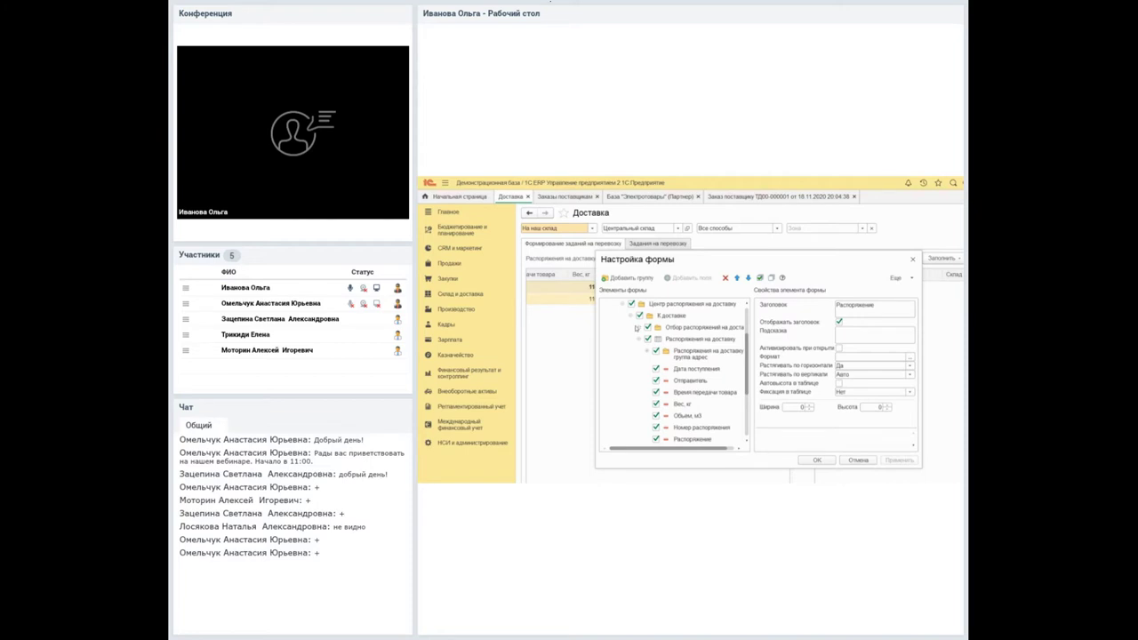
key(Up)
key(Up)
key(Up)
key(Up)
key(Up)
key(Up)
key(Up)
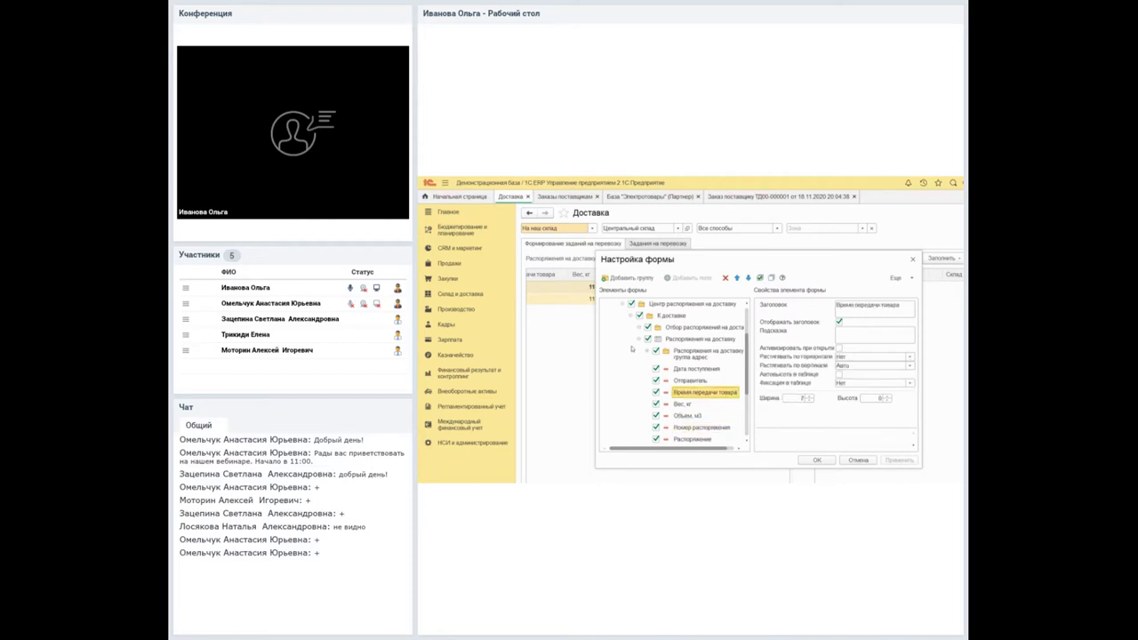
key(Up)
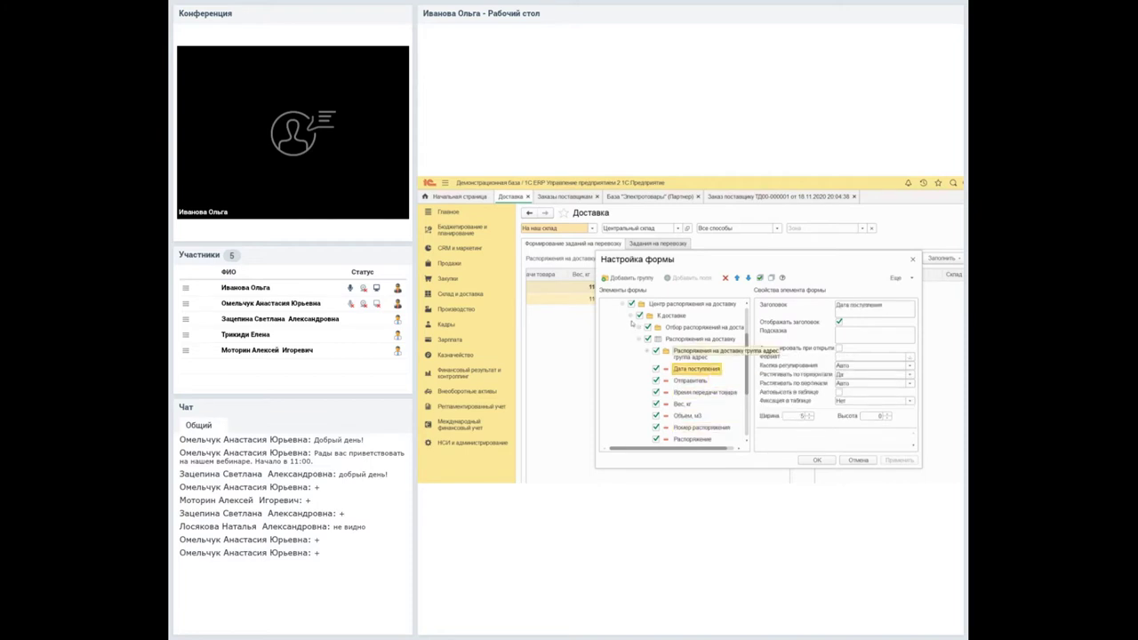
scroll(628, 332, down, 1)
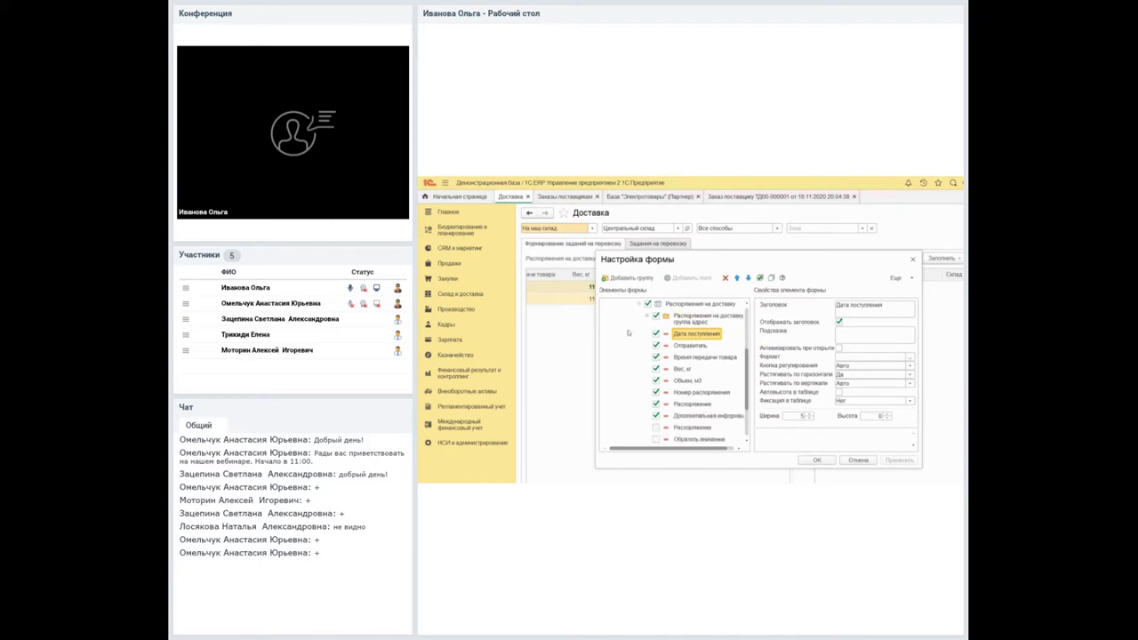
scroll(626, 355, down, 1)
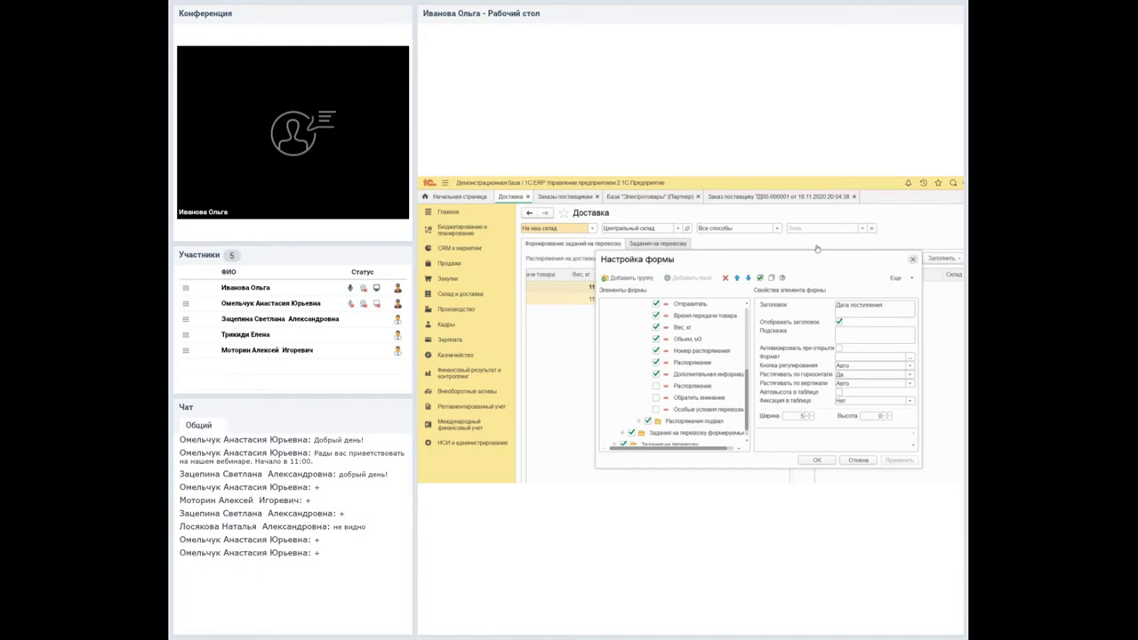
key(Escape)
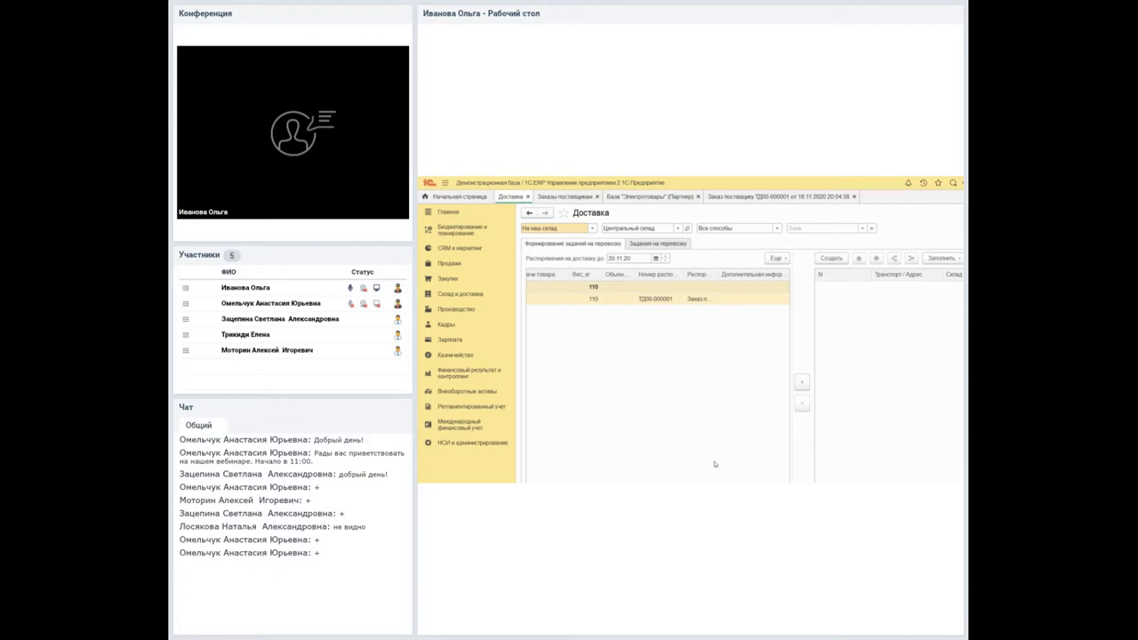
Open the Х-67890 Стинол item card from order ТД00-000001 and unlock its protected attributes.
click(716, 196)
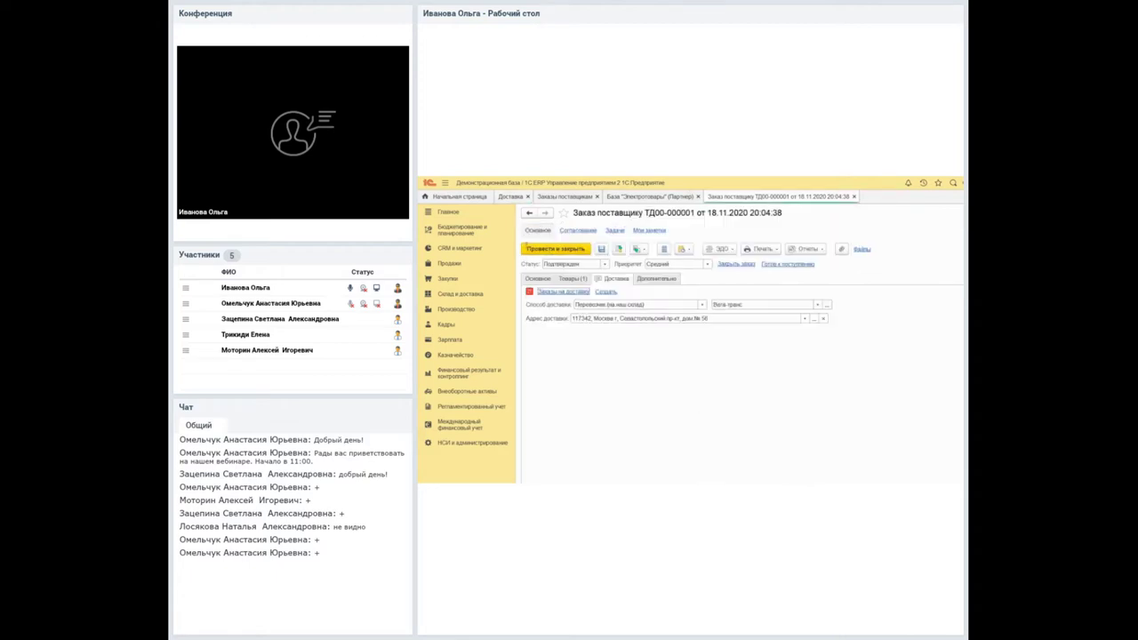
click(574, 278)
double_click(646, 322)
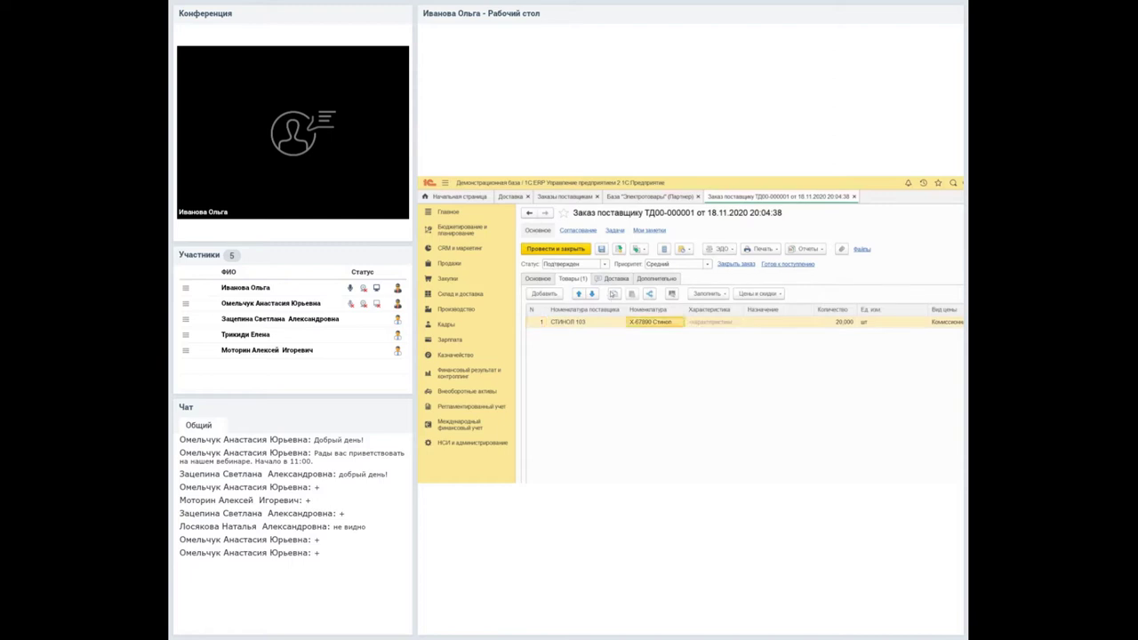
key(F4)
scroll(747, 373, down, 2)
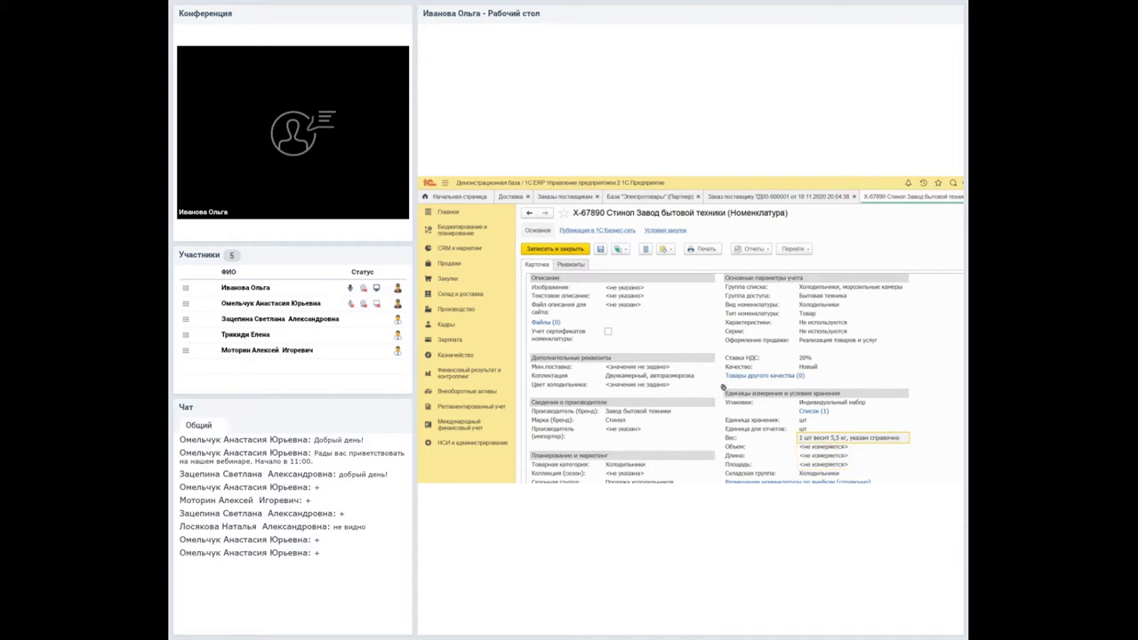
click(939, 247)
click(947, 437)
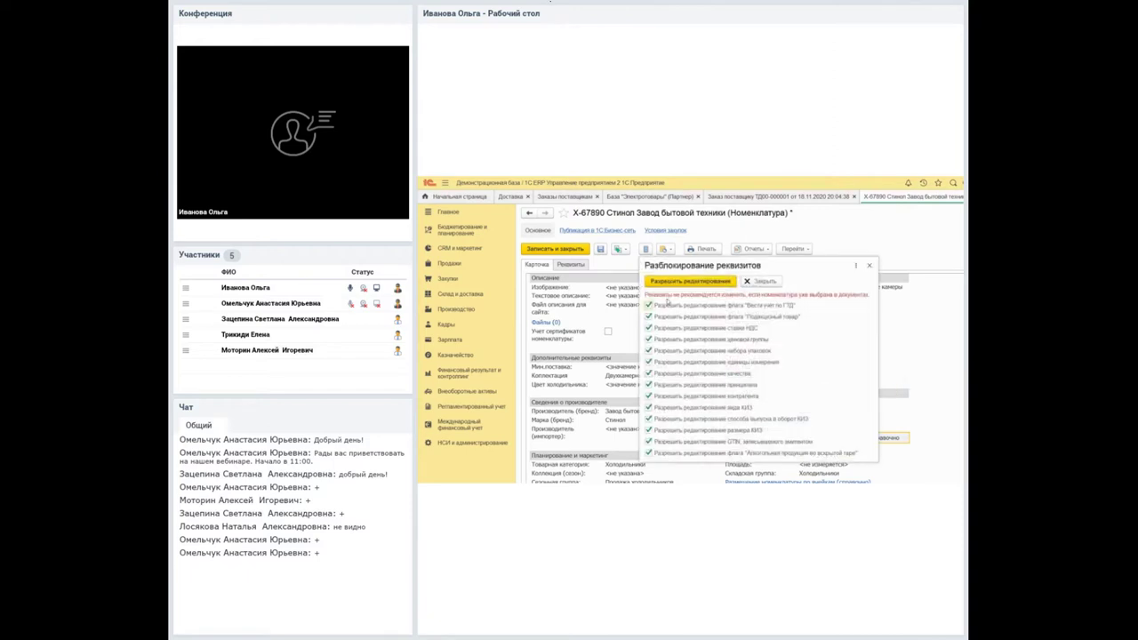
click(662, 279)
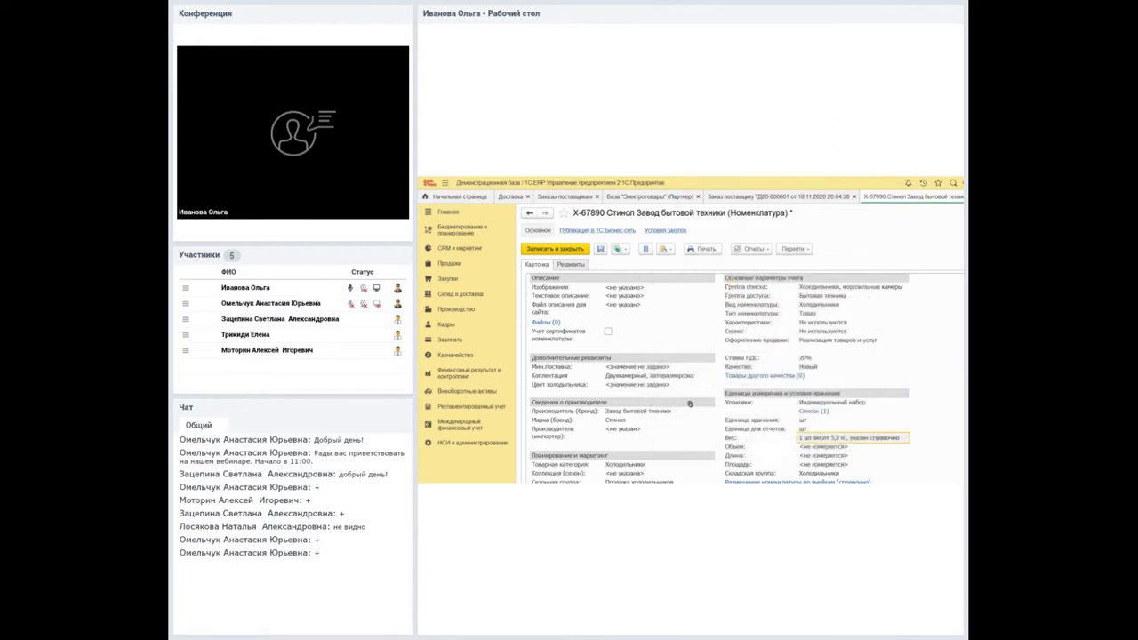
On the Реквизиты tab, enable Объем for the item and enter a per-piece volume of 5.
key(Tab)
key(ctrl+Page_Down)
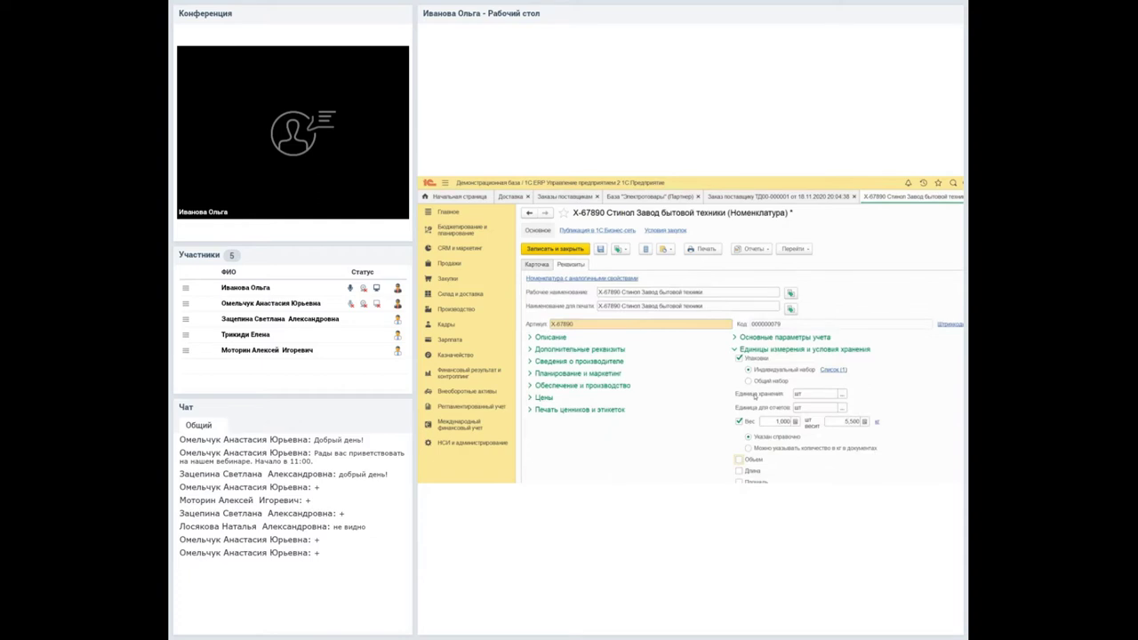
scroll(742, 403, down, 1)
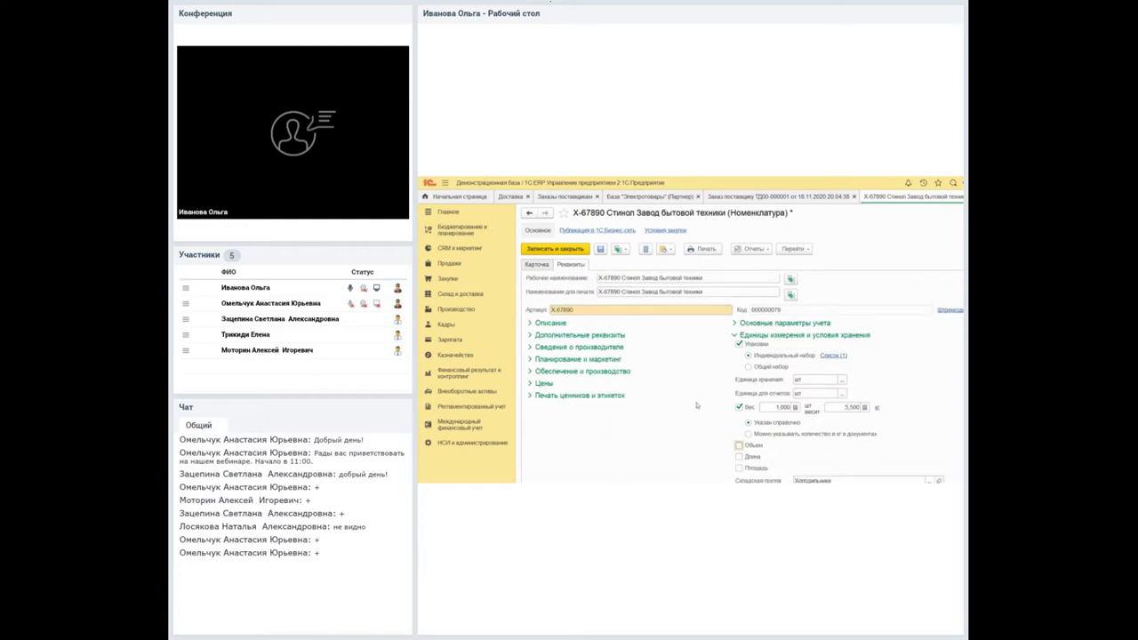
key(space)
key(Tab)
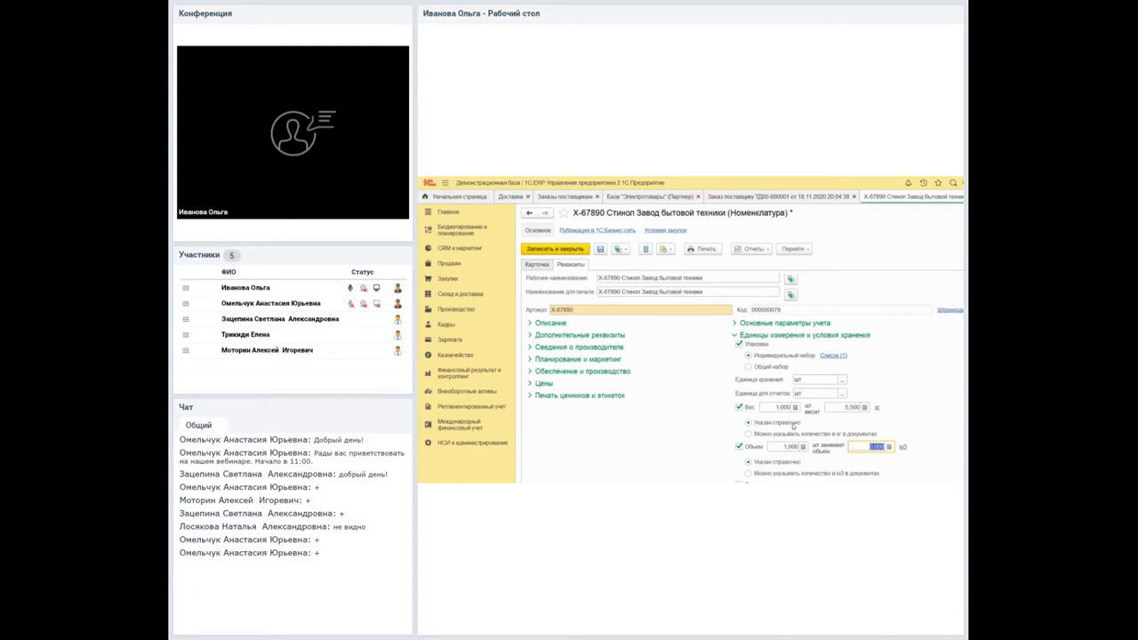
text(500)
Save the Стинол card, close the order, check its volume of 10 in Доставка, and reopen ТД00-000001.
click(537, 233)
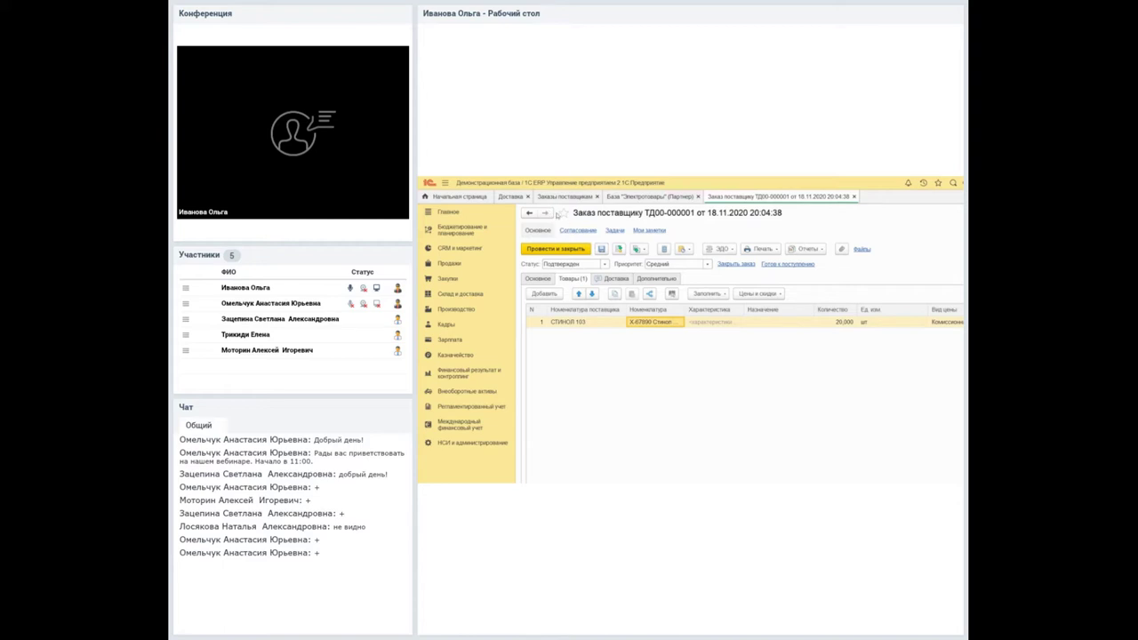
key(ctrl+Return)
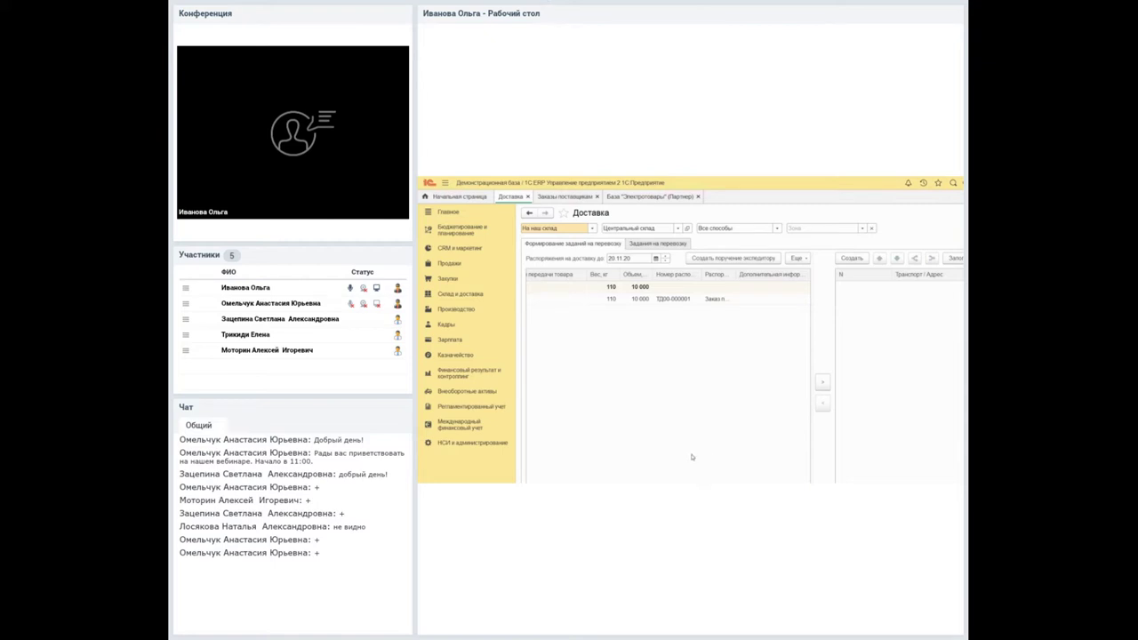
scroll(675, 450, left, 3)
scroll(663, 447, left, 5)
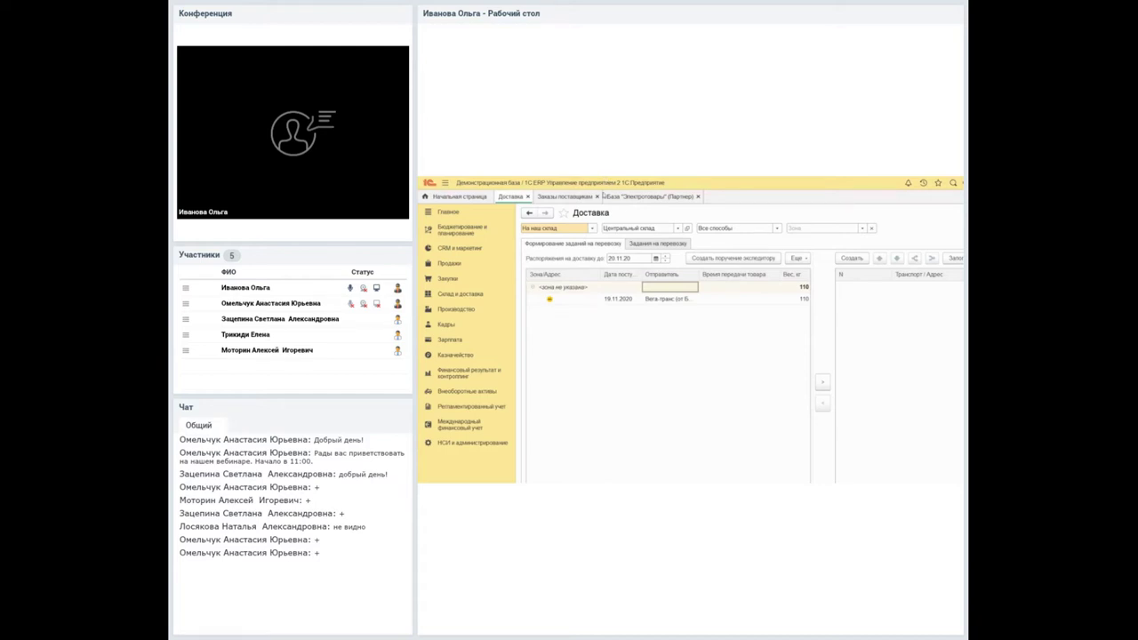
click(539, 197)
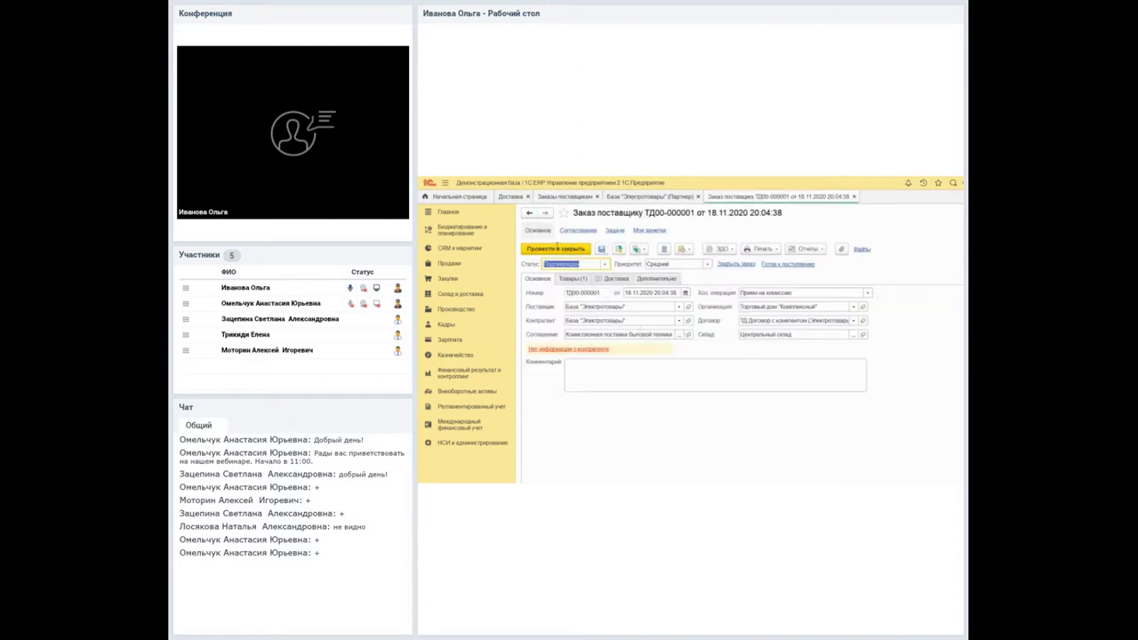
Set supplier order ТД00-000001's status to Согласован, then post and close it.
click(560, 264)
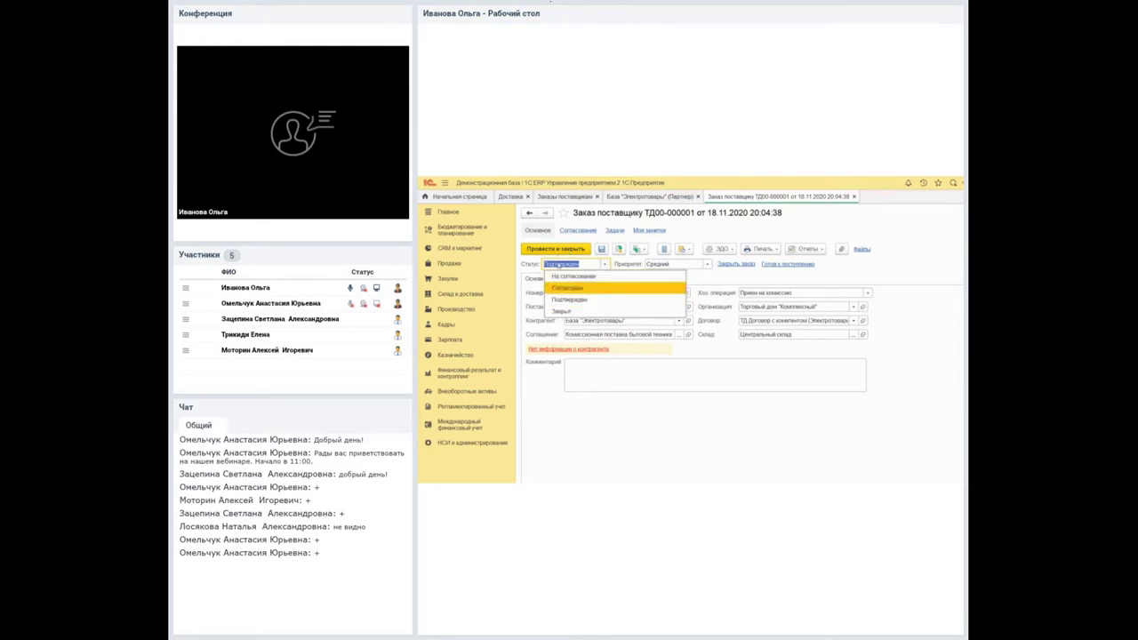
click(569, 288)
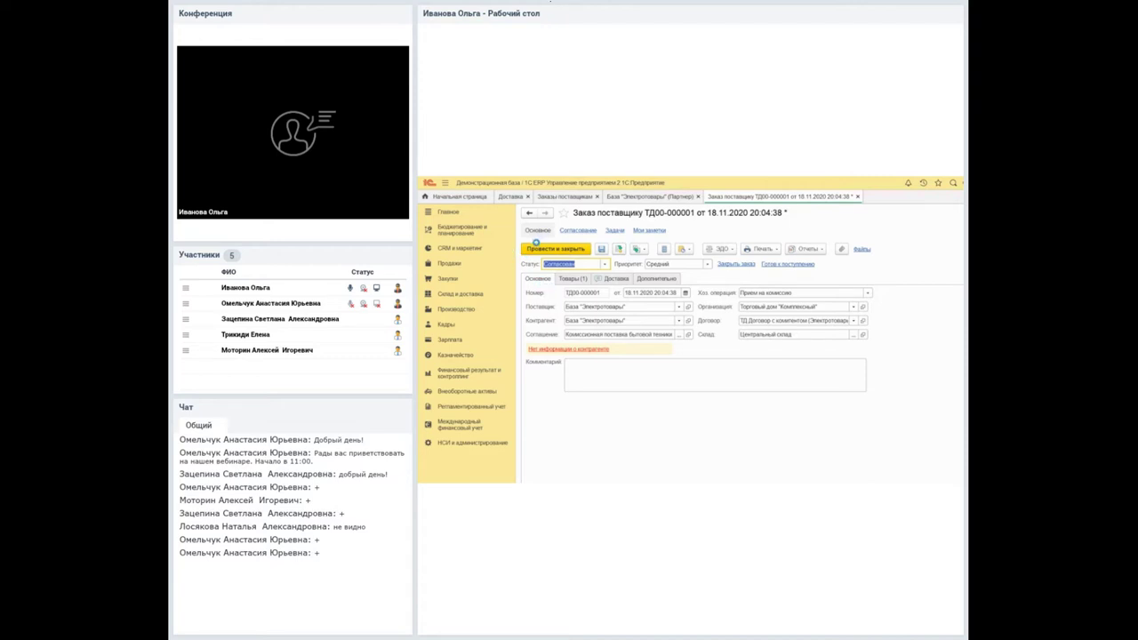
click(531, 246)
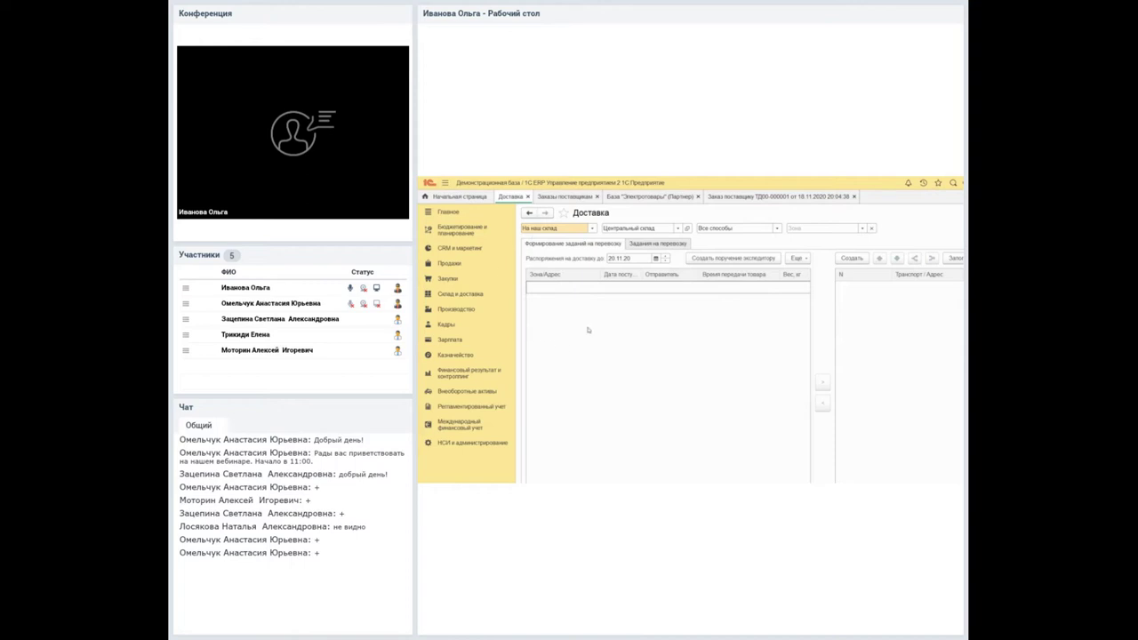
Reopen the order, set it to Подтвержден, post and close, then refresh Доставка and close the partner card.
click(724, 196)
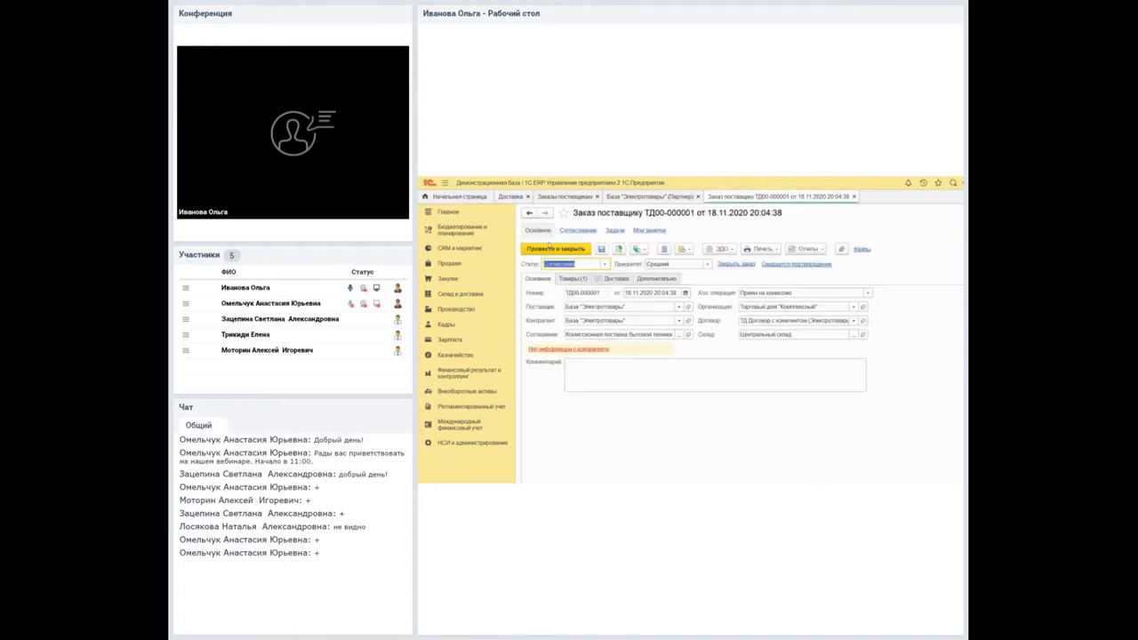
click(573, 264)
click(569, 300)
key(ctrl+Return)
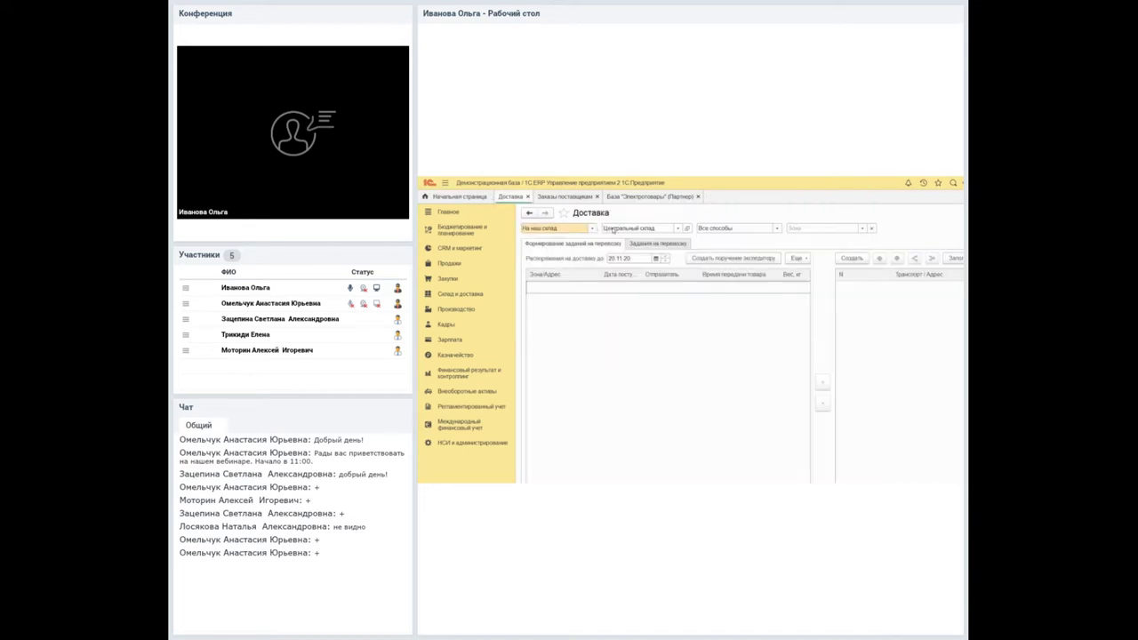
click(674, 286)
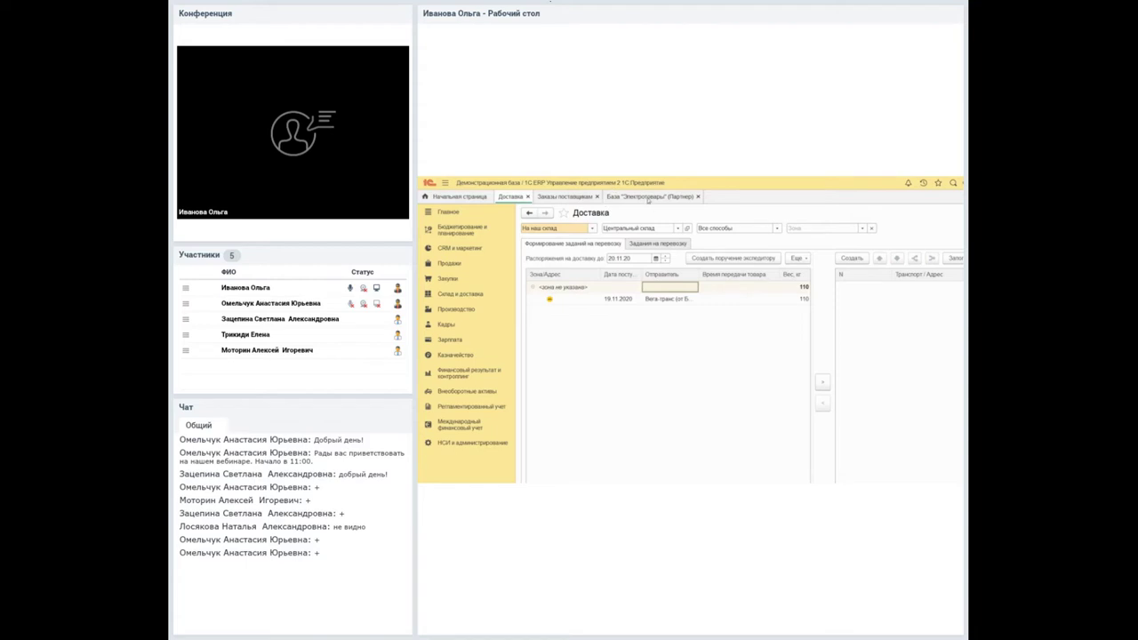
click(698, 196)
Filter Доставка to С нашего склада, Центральный склад, all methods, empty zone, and pick the unzoned delivery.
click(556, 228)
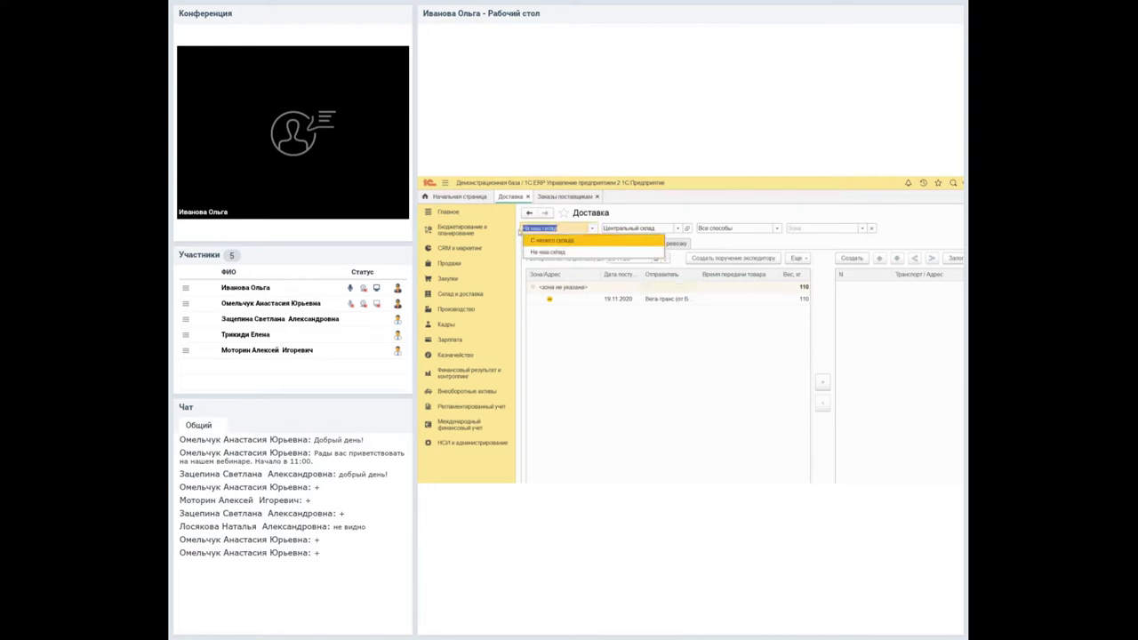
key(Return)
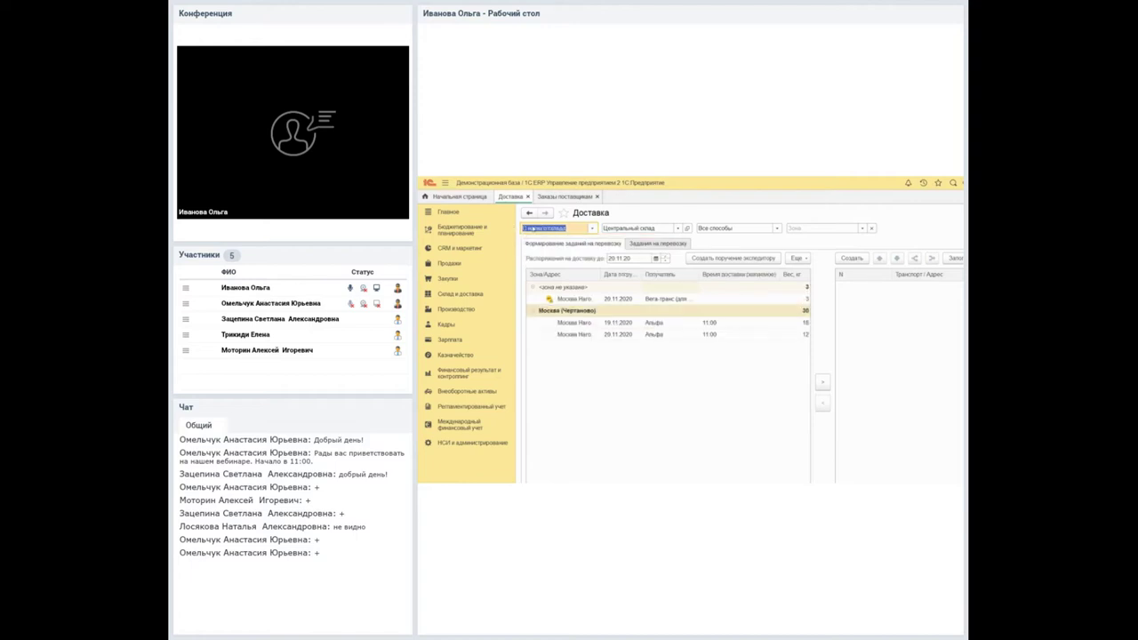
key(Tab)
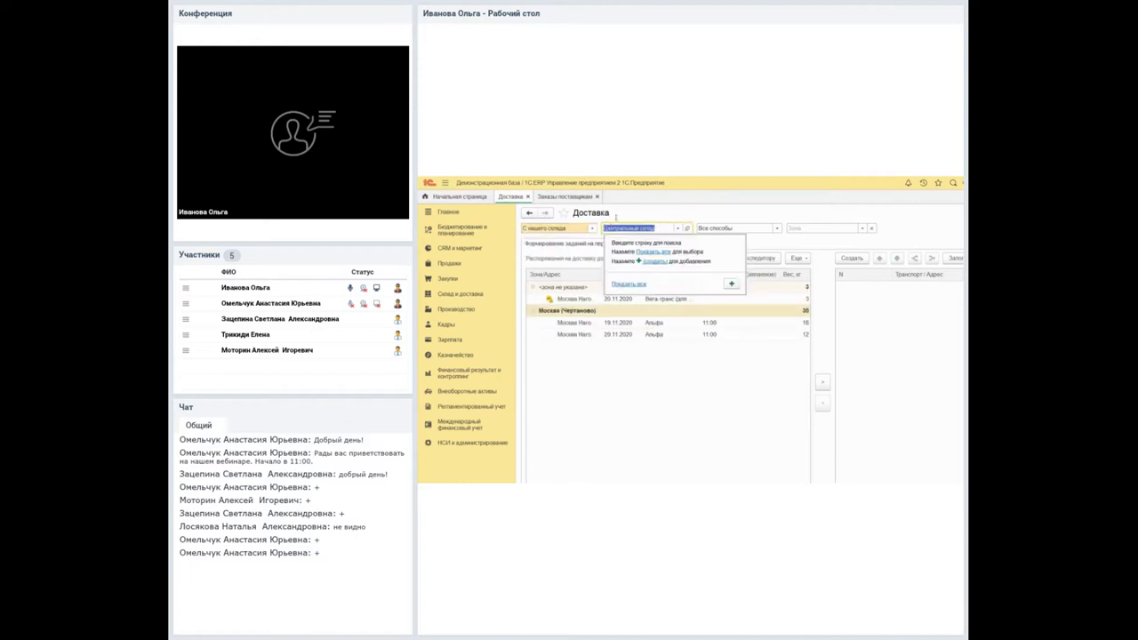
key(Escape)
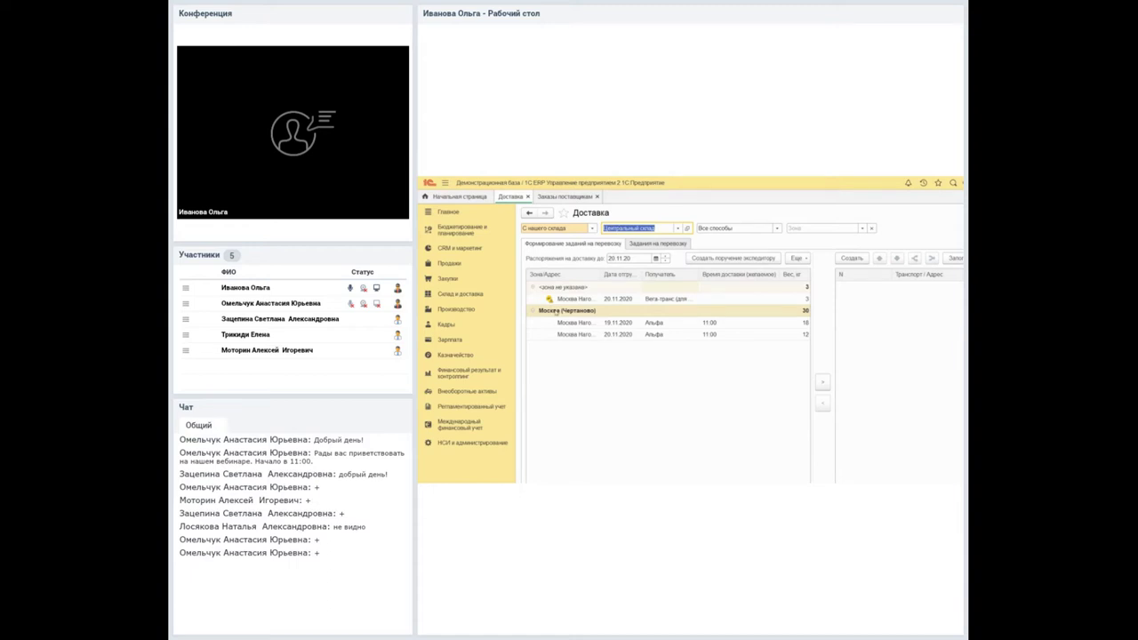
key(Tab)
key(Escape)
key(Tab)
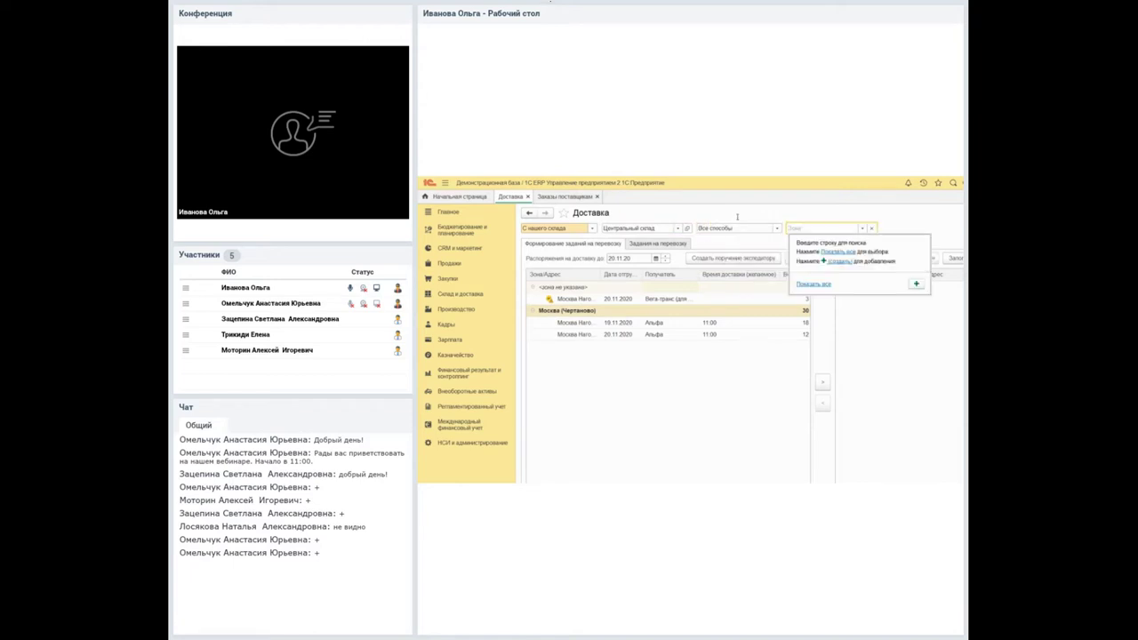
key(Escape)
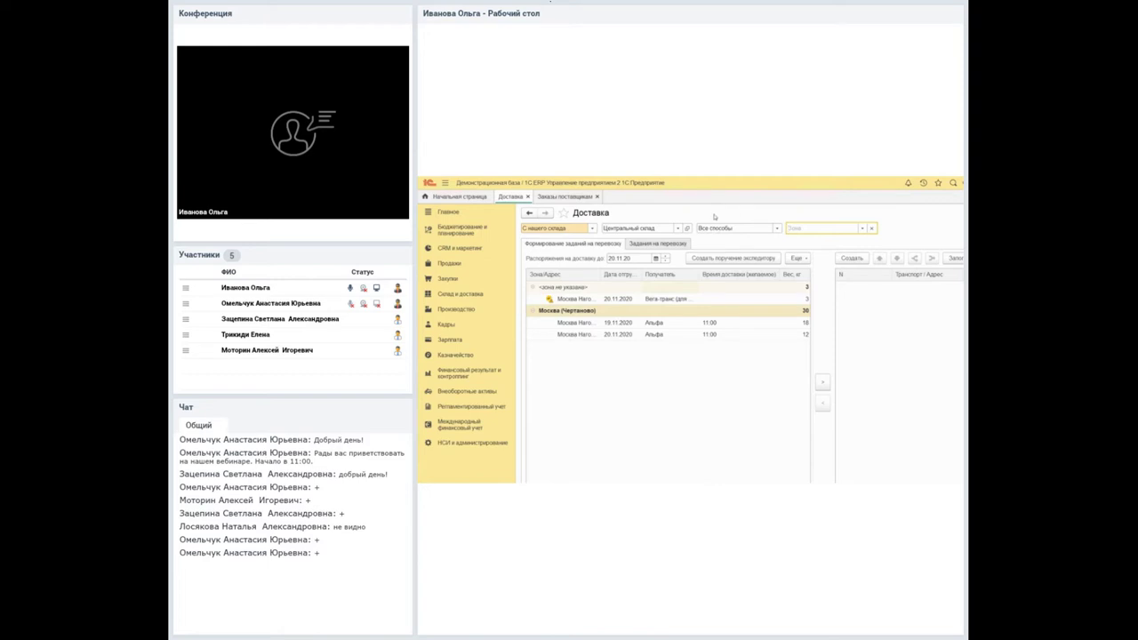
click(539, 288)
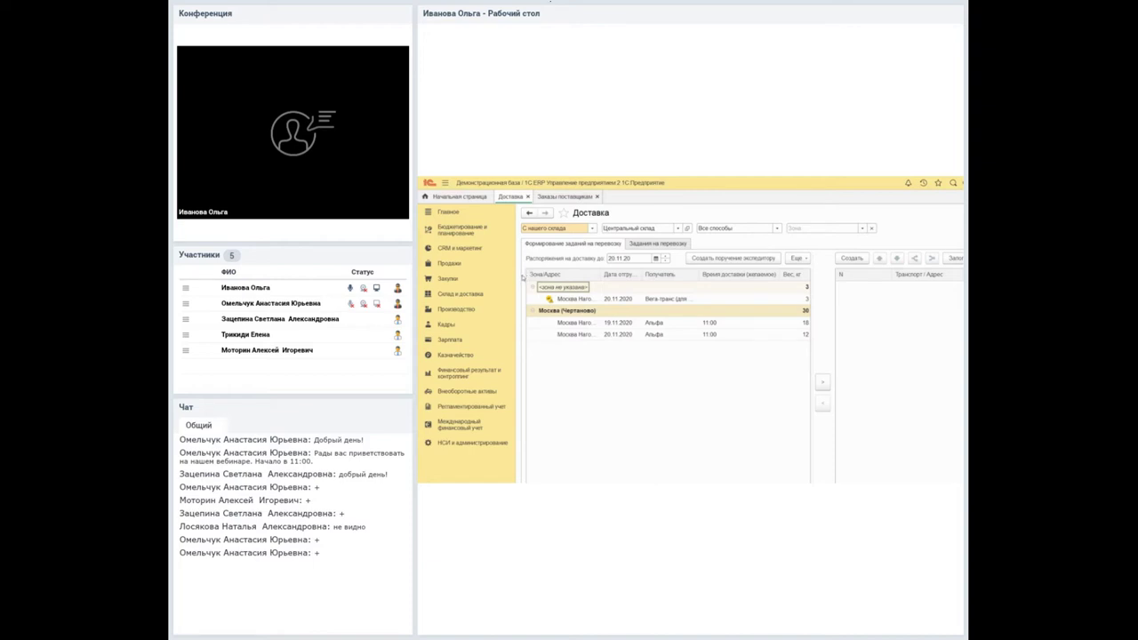
click(538, 299)
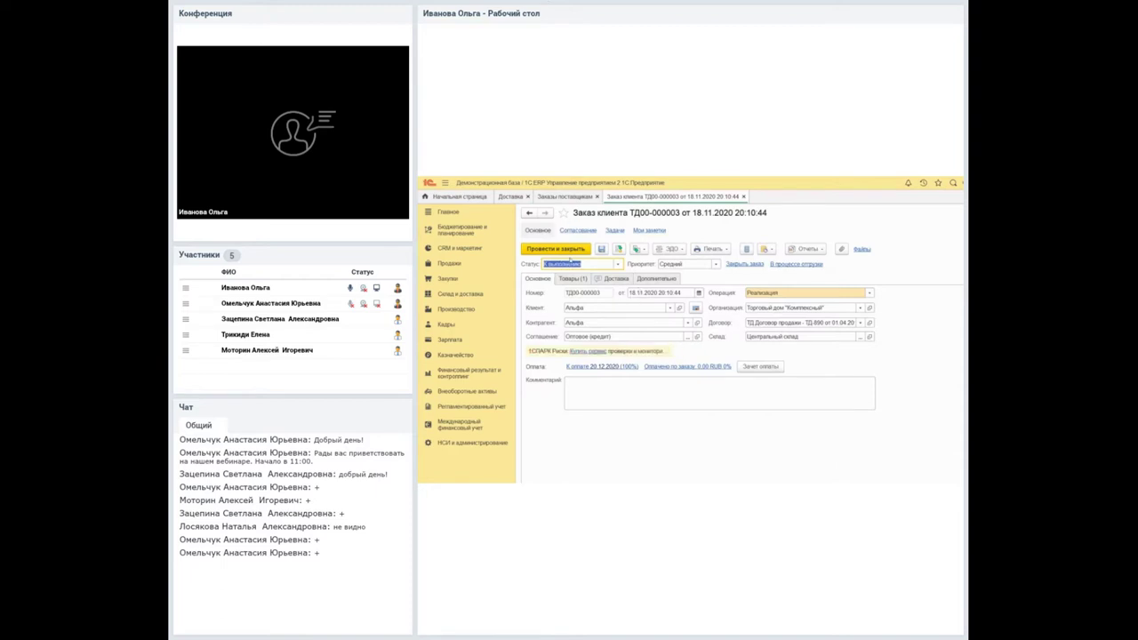
Check order ТД00-000003's delivery details (carrier Вега-транс, «Хрупкий»), then return to the Доставка workplace.
click(616, 278)
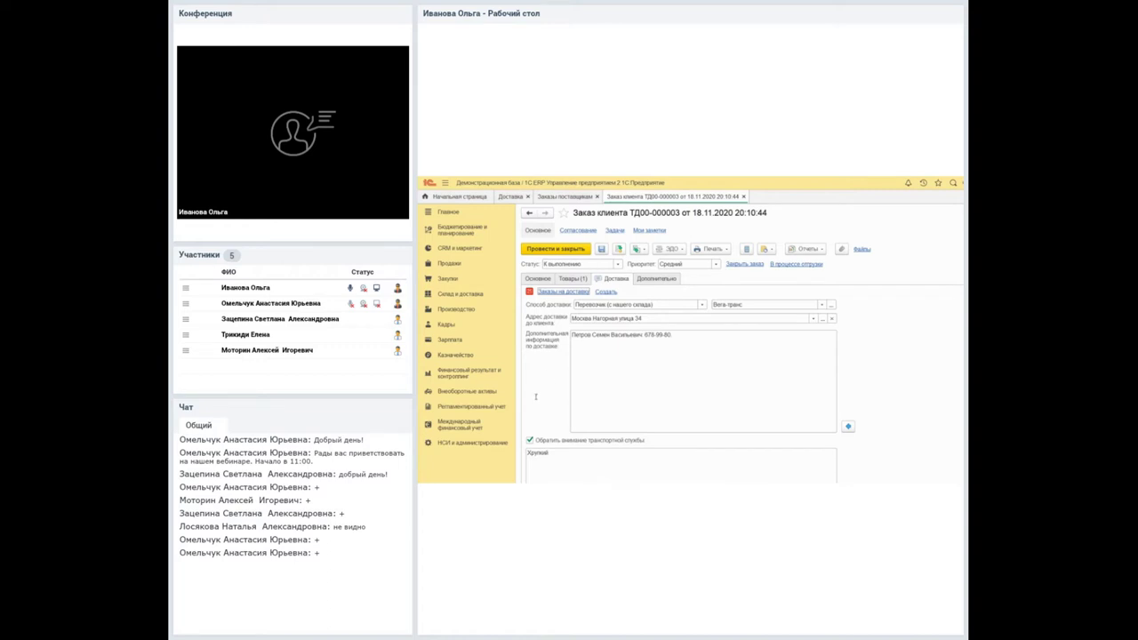
click(501, 196)
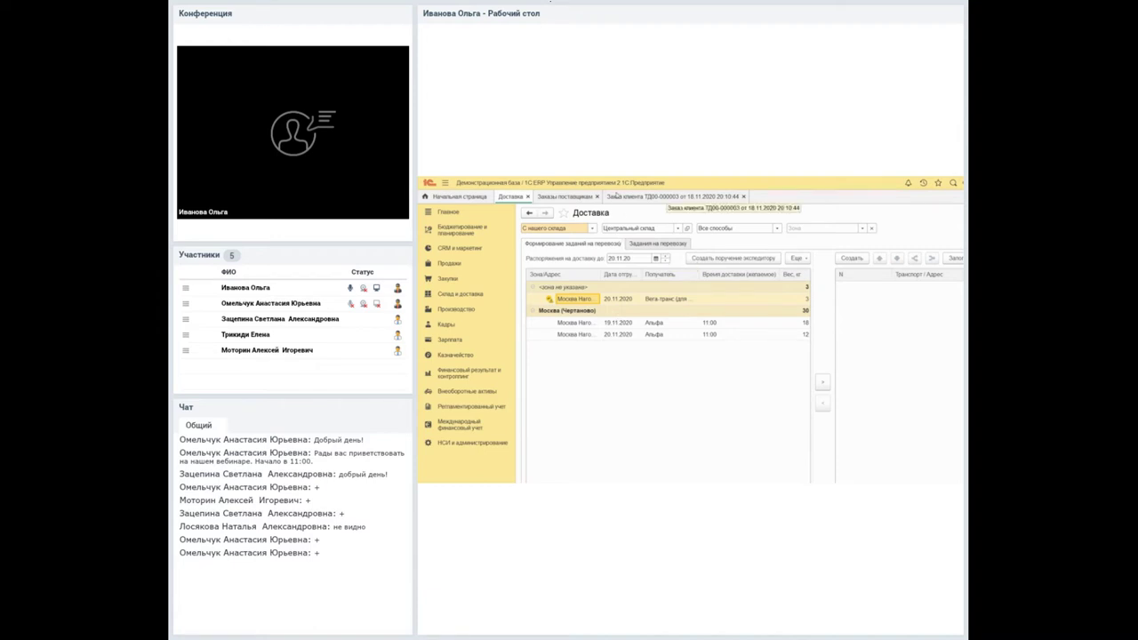
Close customer order ТД00-000003 and widen the delivery list to show more columns.
click(647, 196)
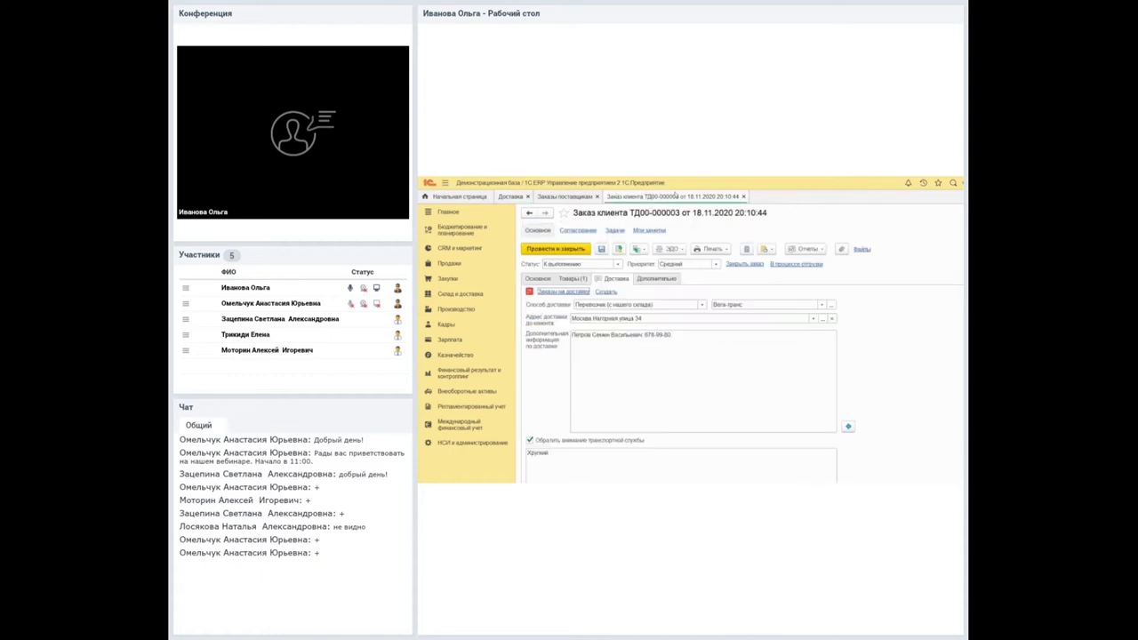
key(Escape)
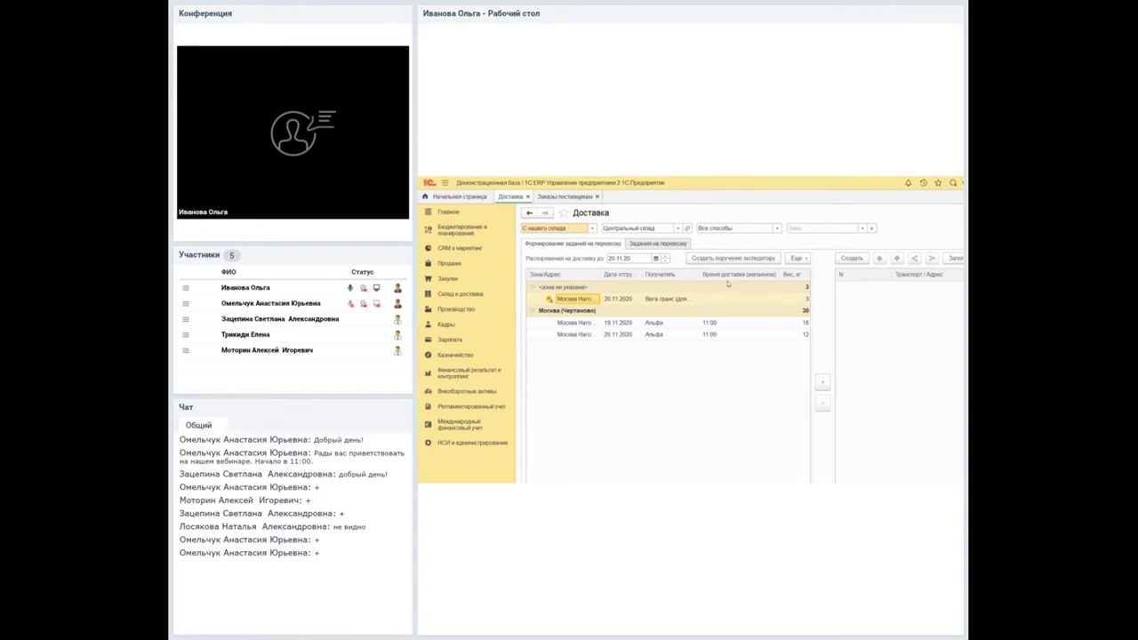
drag(813, 392, 845, 392)
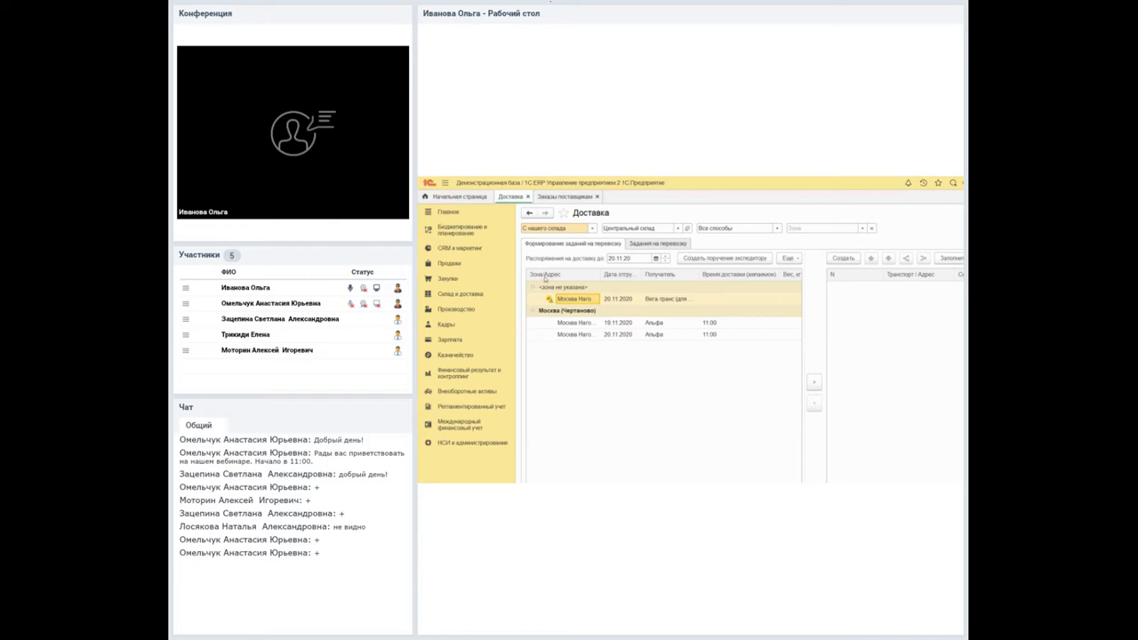
Collapse the Москва (Чертаново) group and drag the unzoned delivery onto the transport task panel.
key(Down)
key(Down)
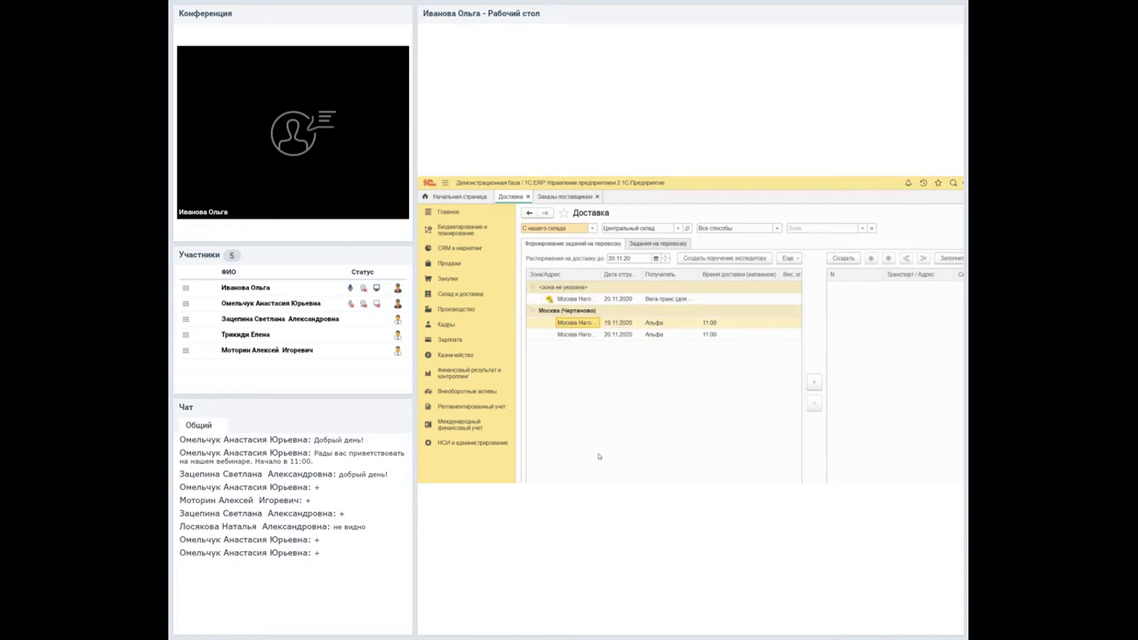
scroll(610, 455, right, 5)
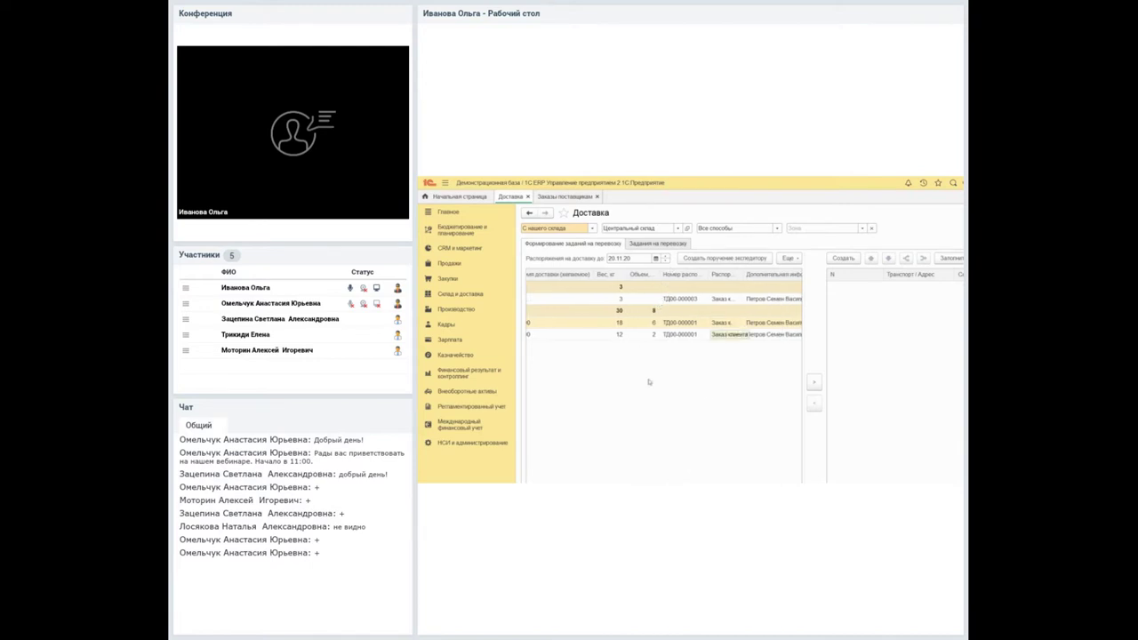
scroll(605, 450, left, 3)
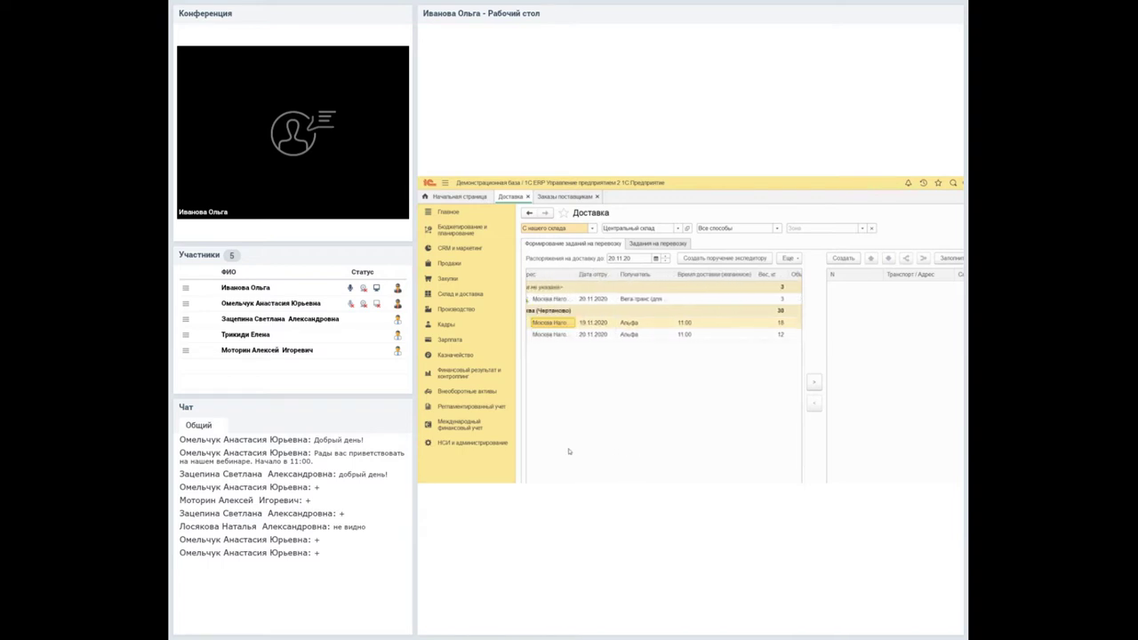
scroll(584, 453, left, 1)
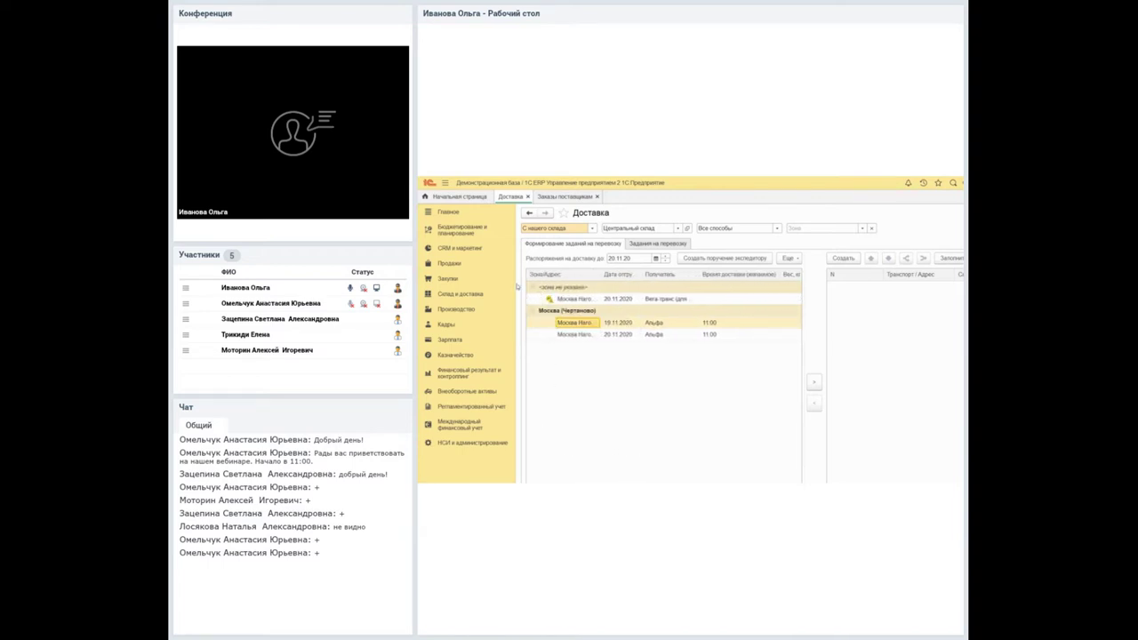
key(KP_Subtract)
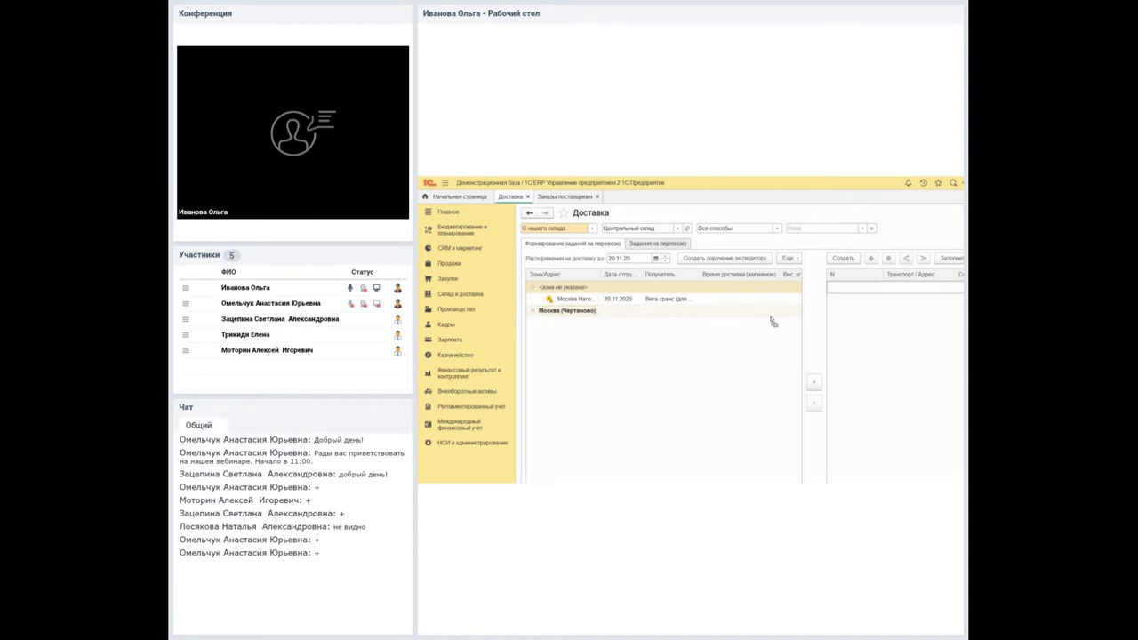
drag(774, 322, 763, 341)
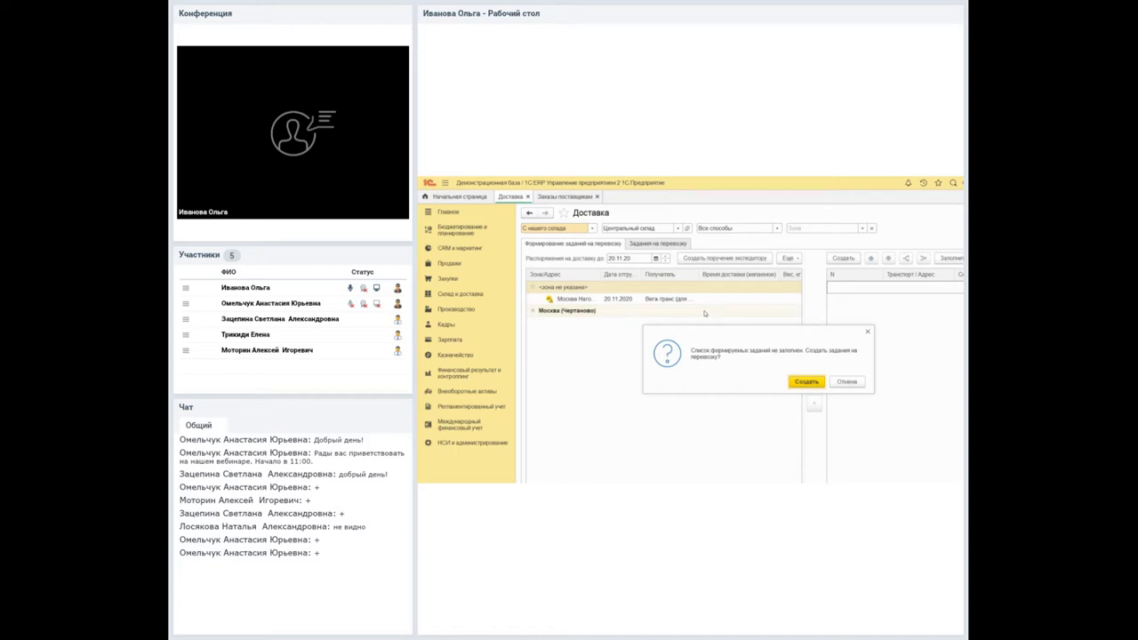
Confirm creating transport tasks, keeping Наша транспортная служба as the executor.
click(807, 381)
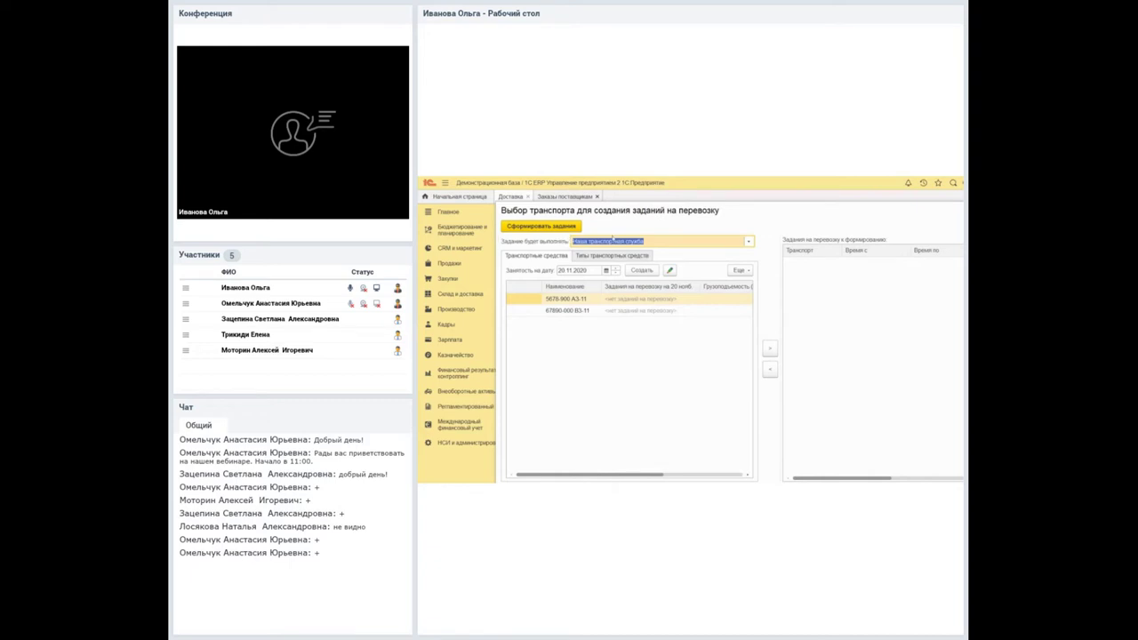
click(683, 232)
key(Down)
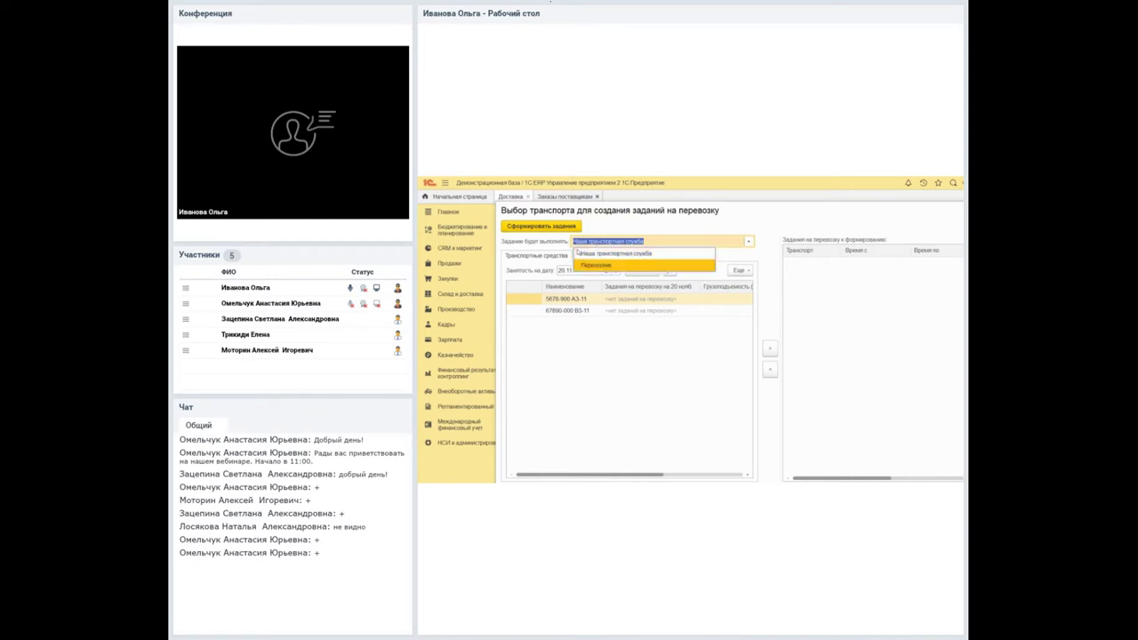
click(646, 218)
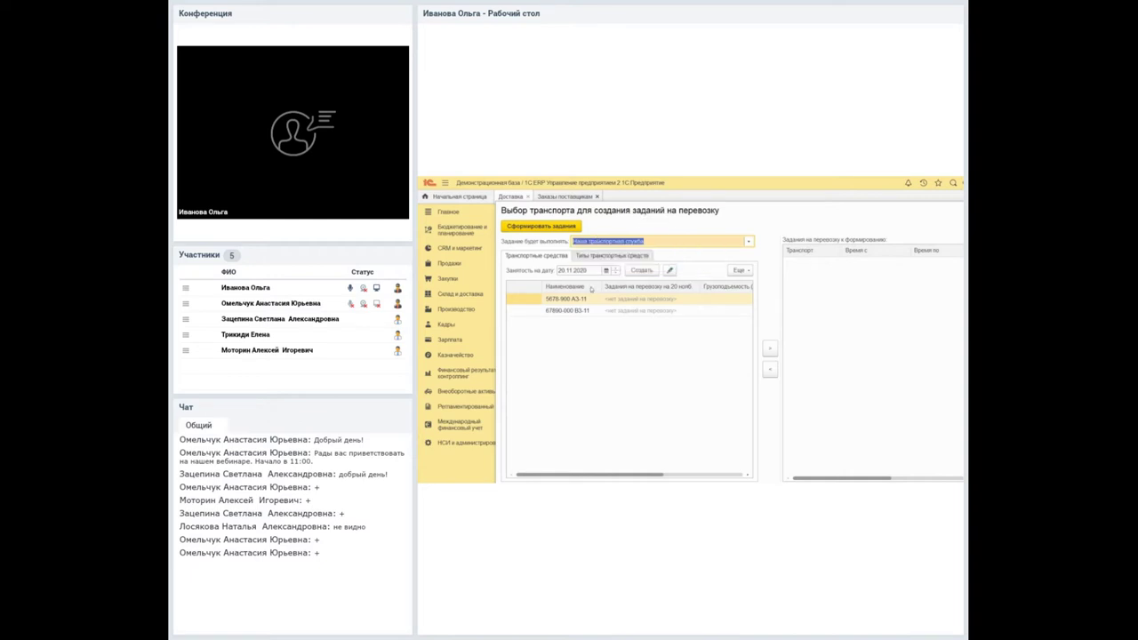
Add vehicle 5678-900 А3-11 and generate the transport tasks.
double_click(675, 299)
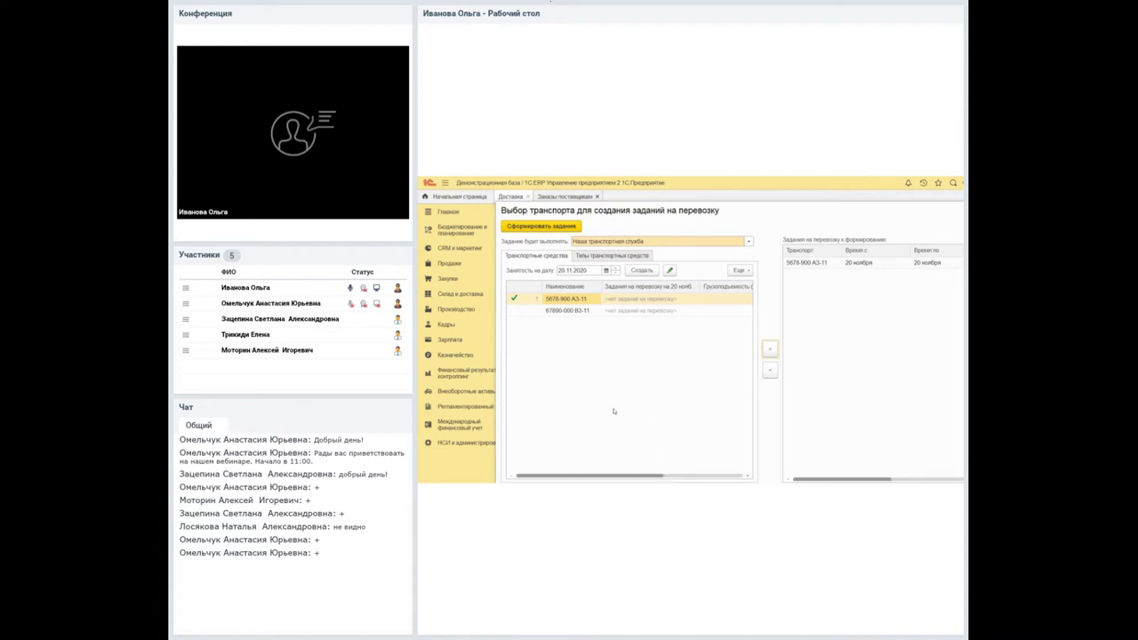
scroll(610, 416, right, 5)
scroll(658, 427, right, 1)
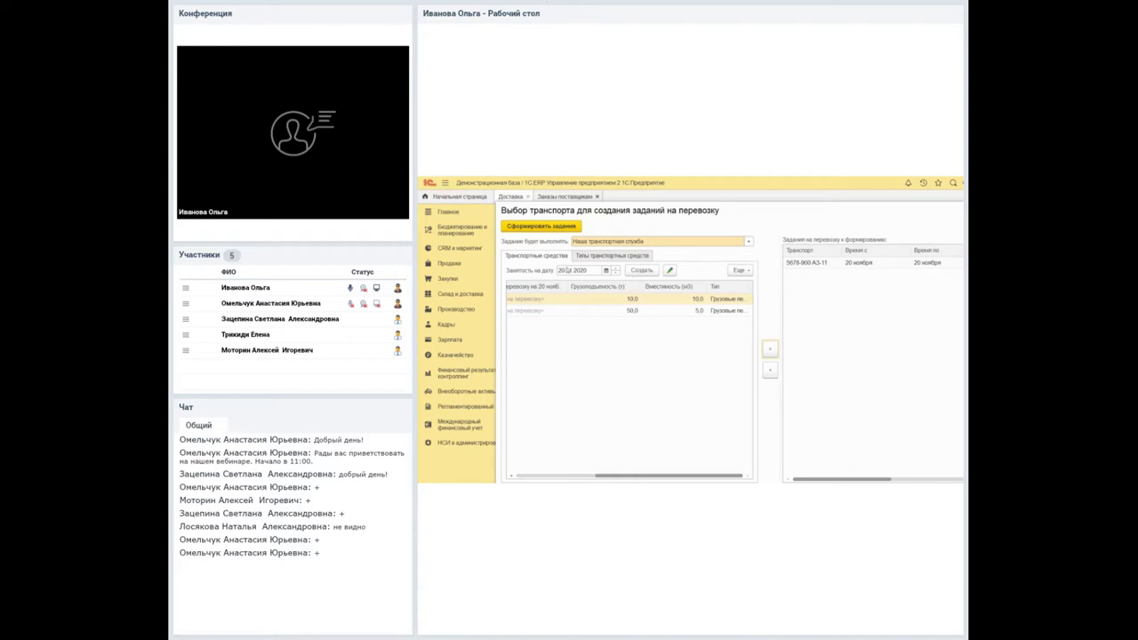
click(580, 255)
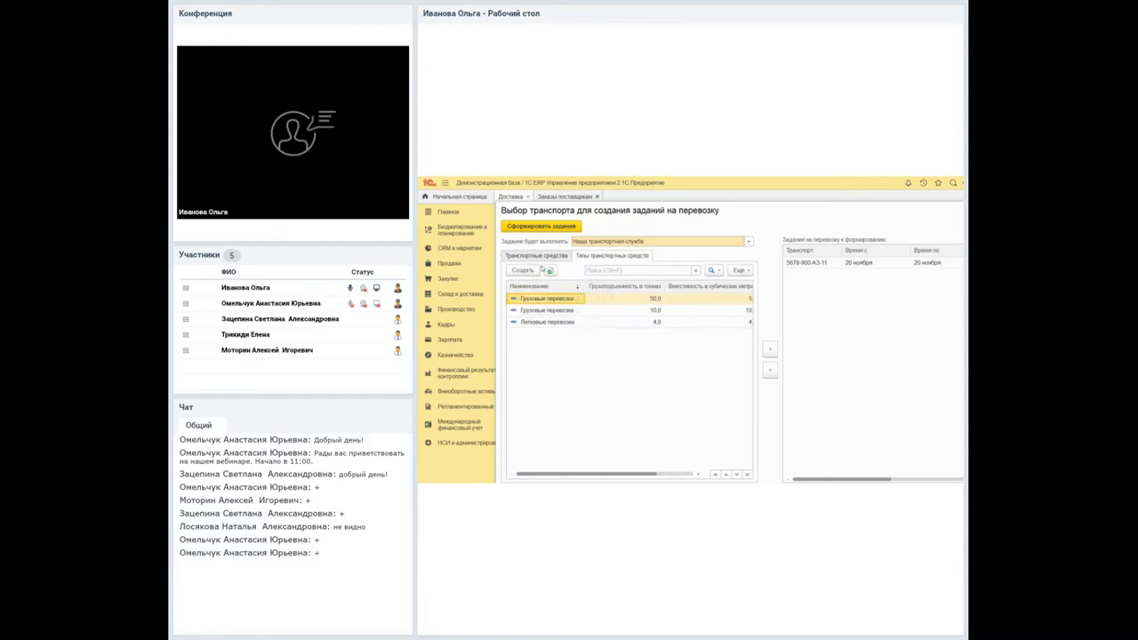
click(532, 255)
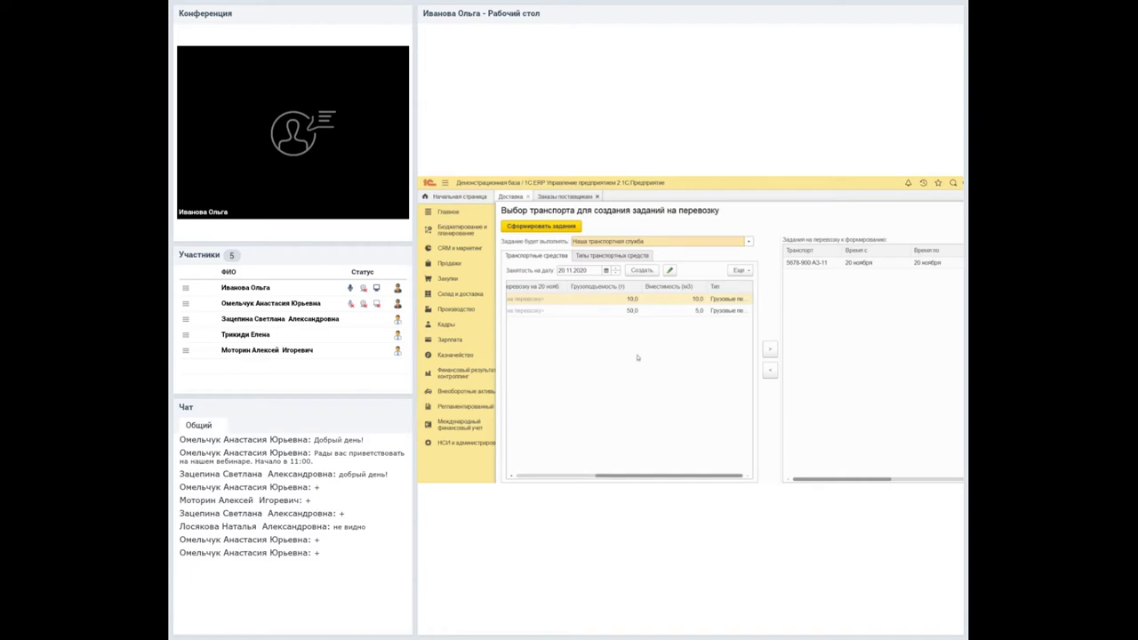
click(514, 224)
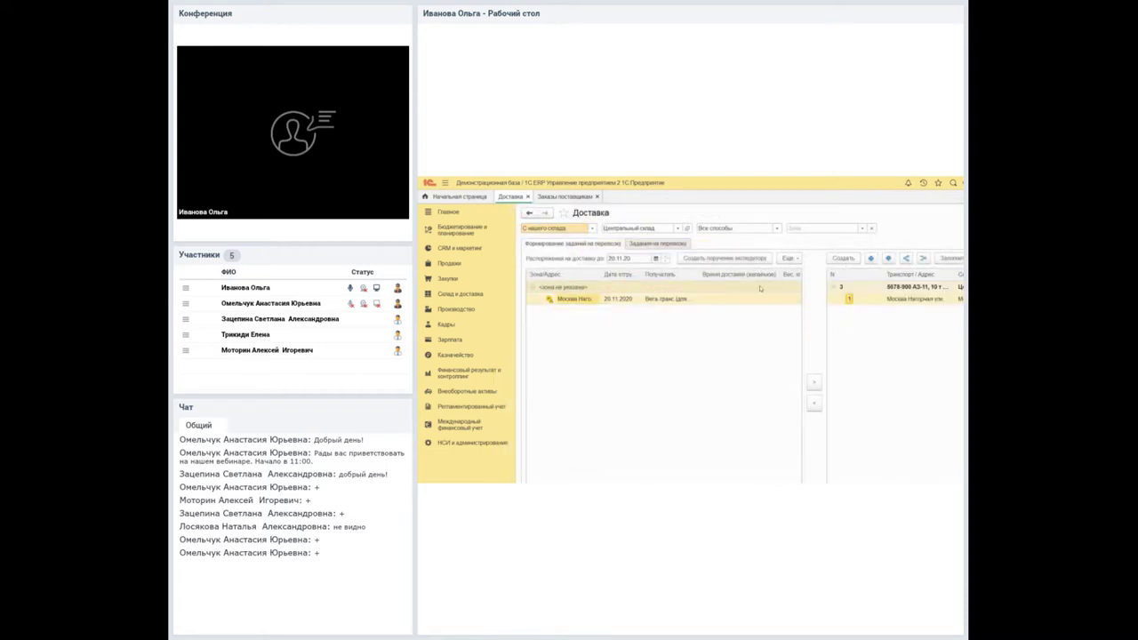
Widen the transport task panel to show task 3 for 5678-900 А3-11 from Центральный склад.
drag(803, 302, 746, 301)
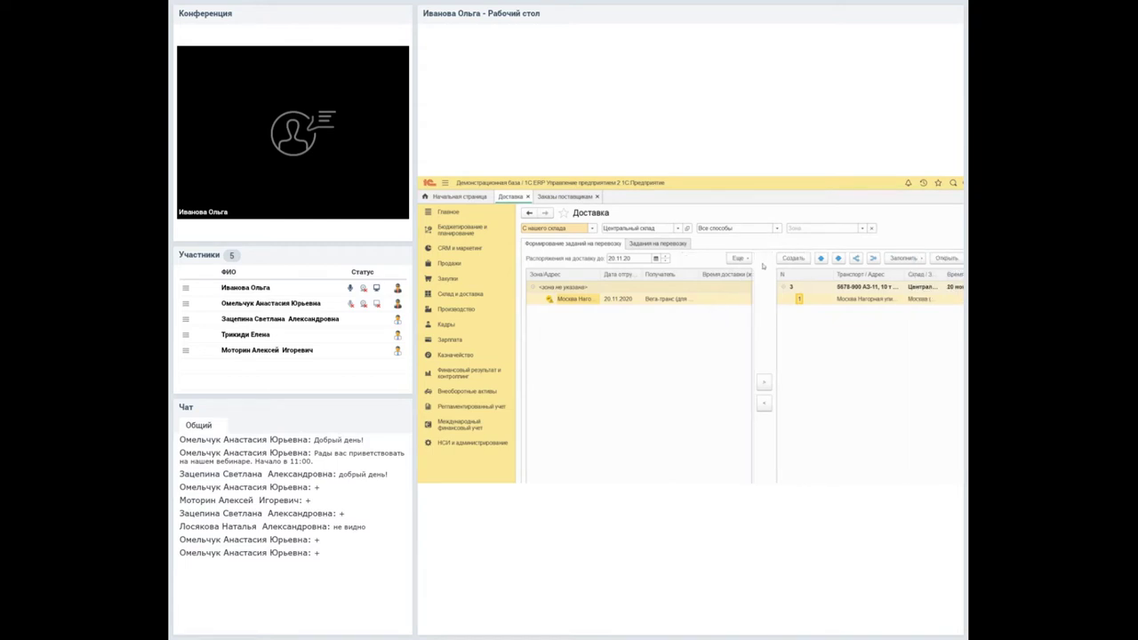
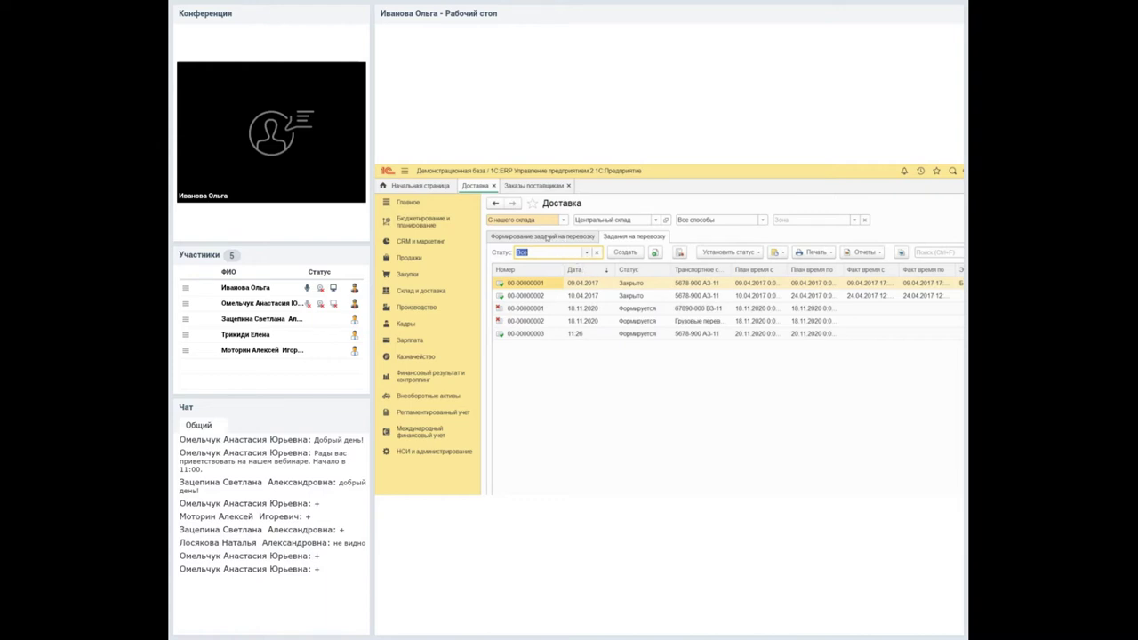
click(586, 252)
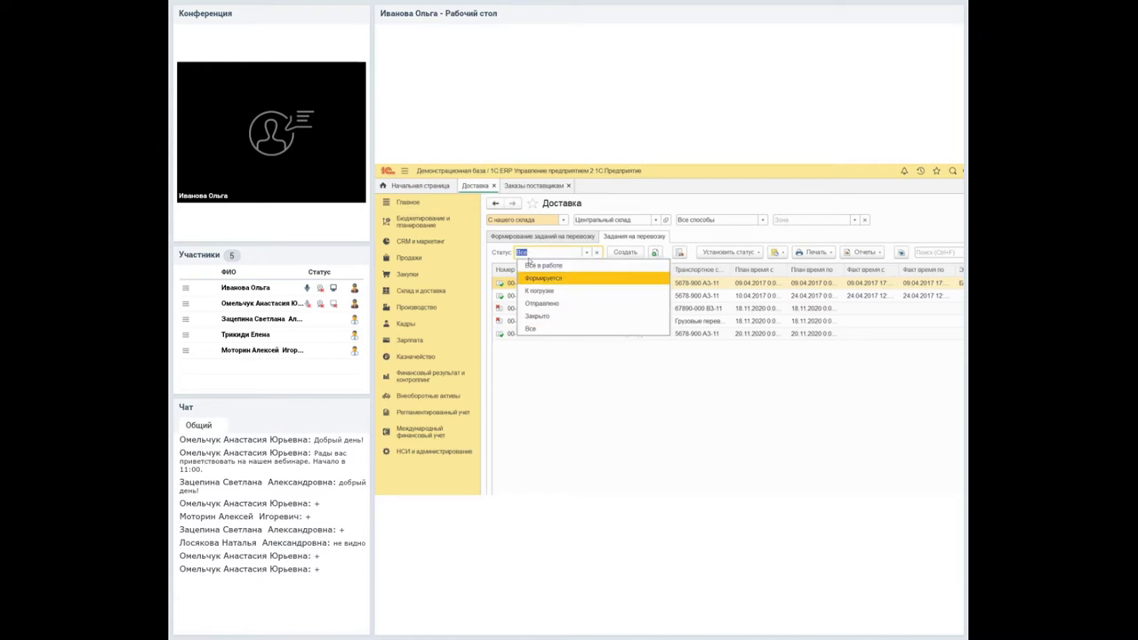
click(538, 277)
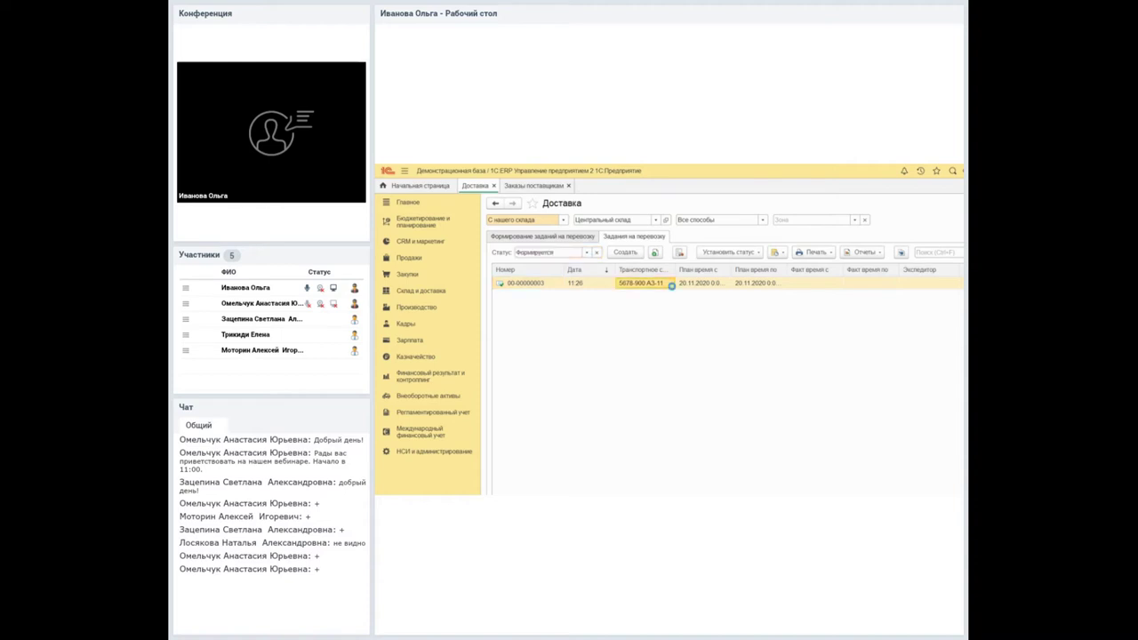
double_click(669, 284)
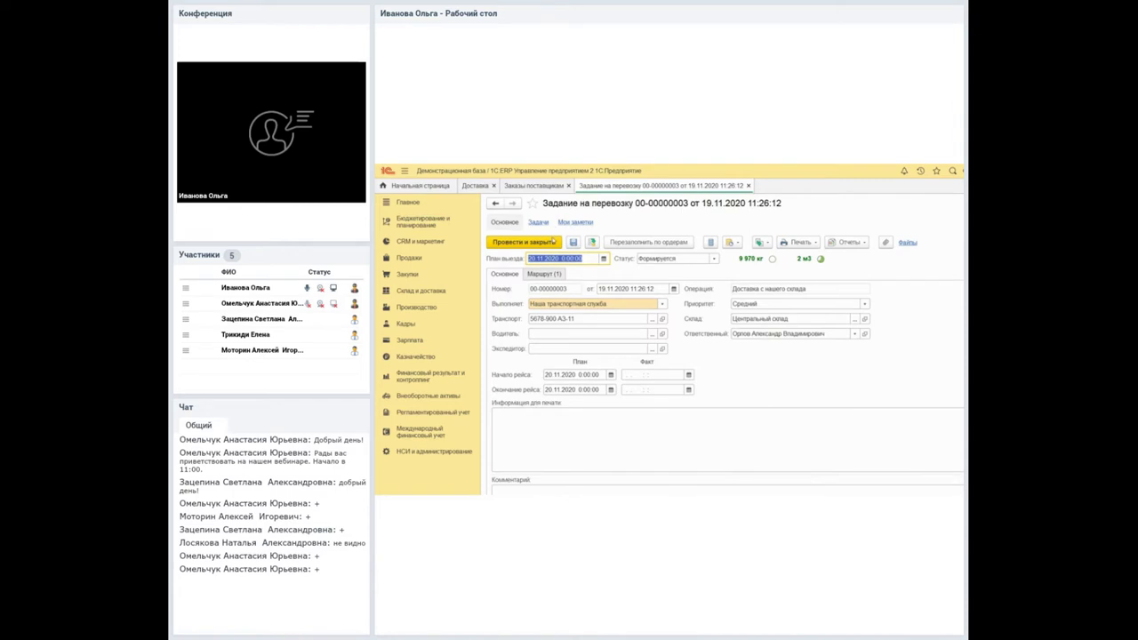
Keep status Формируется and fill in the driver and forwarder from Физические лица.
key(Tab)
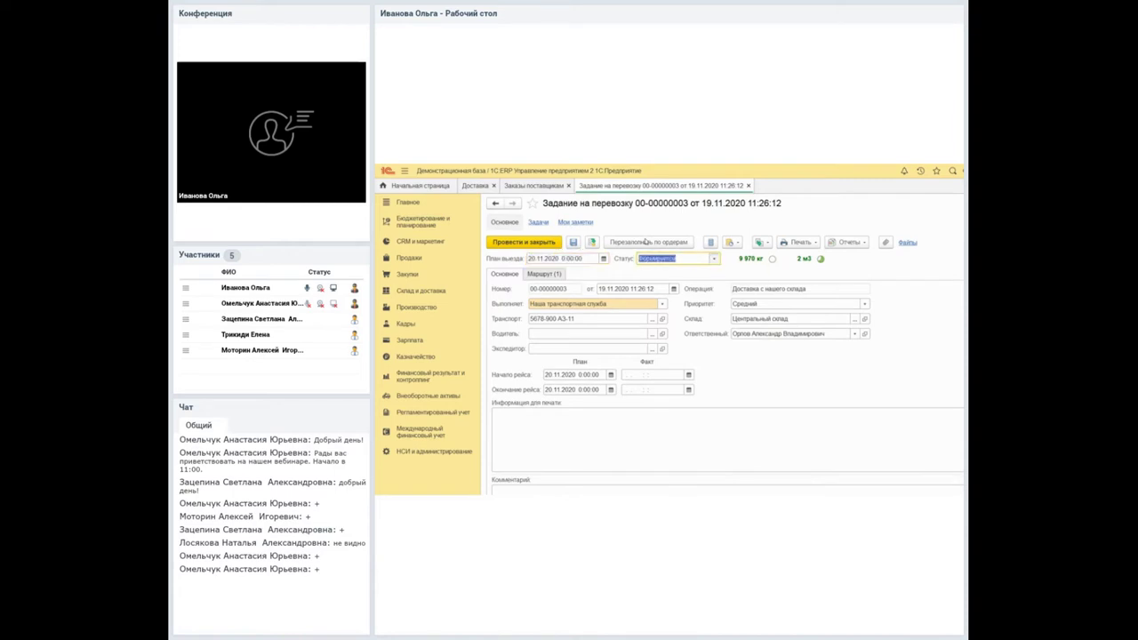
key(F4)
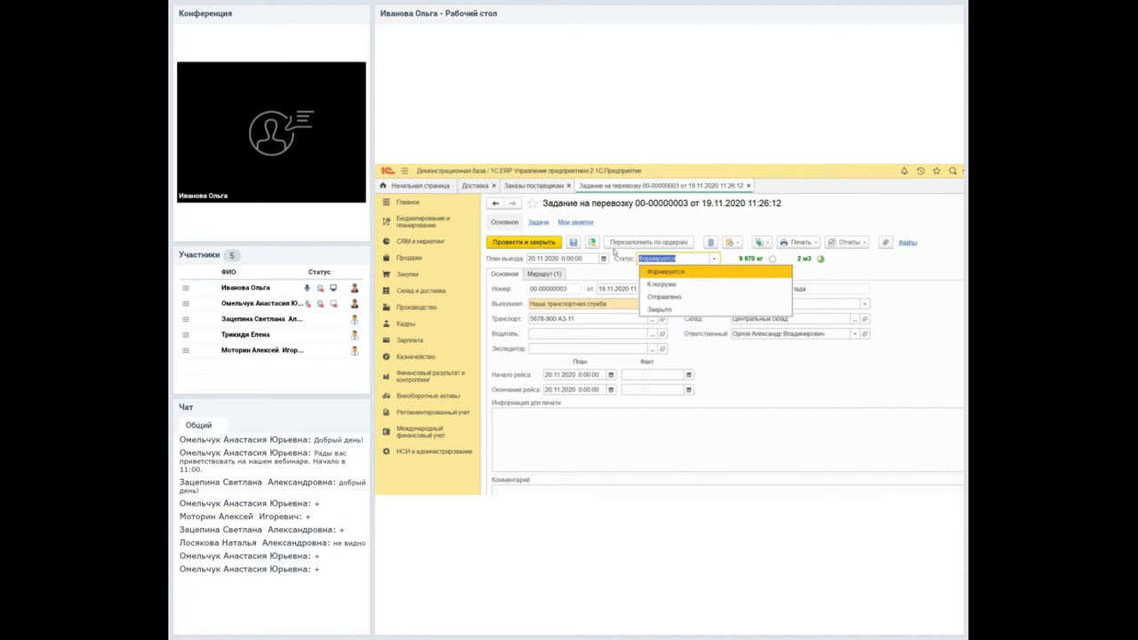
key(Escape)
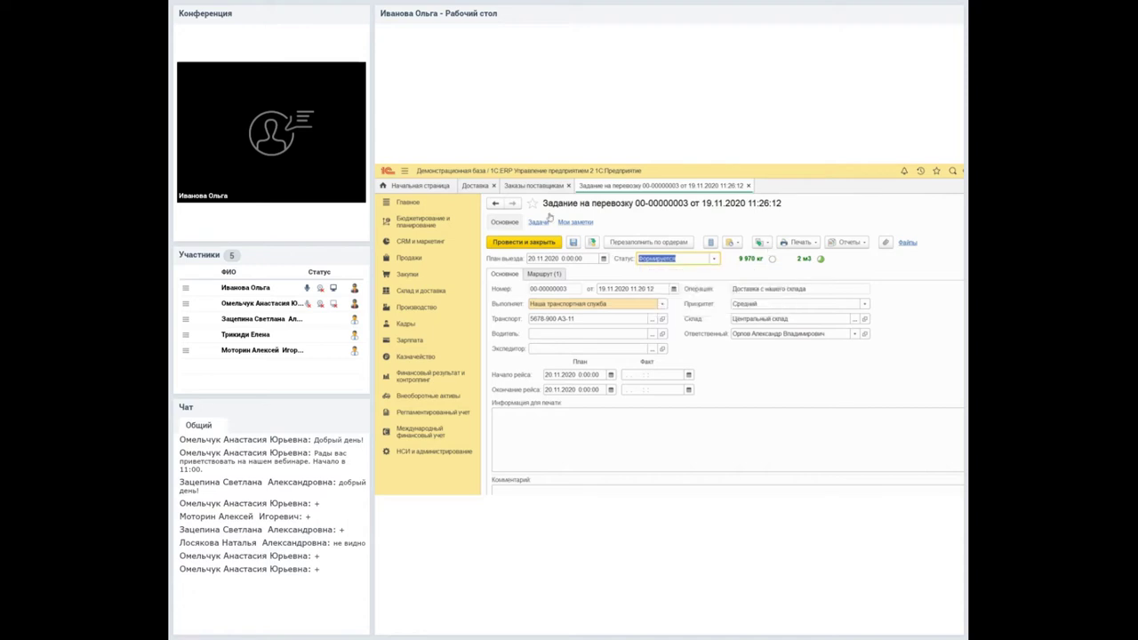
click(539, 334)
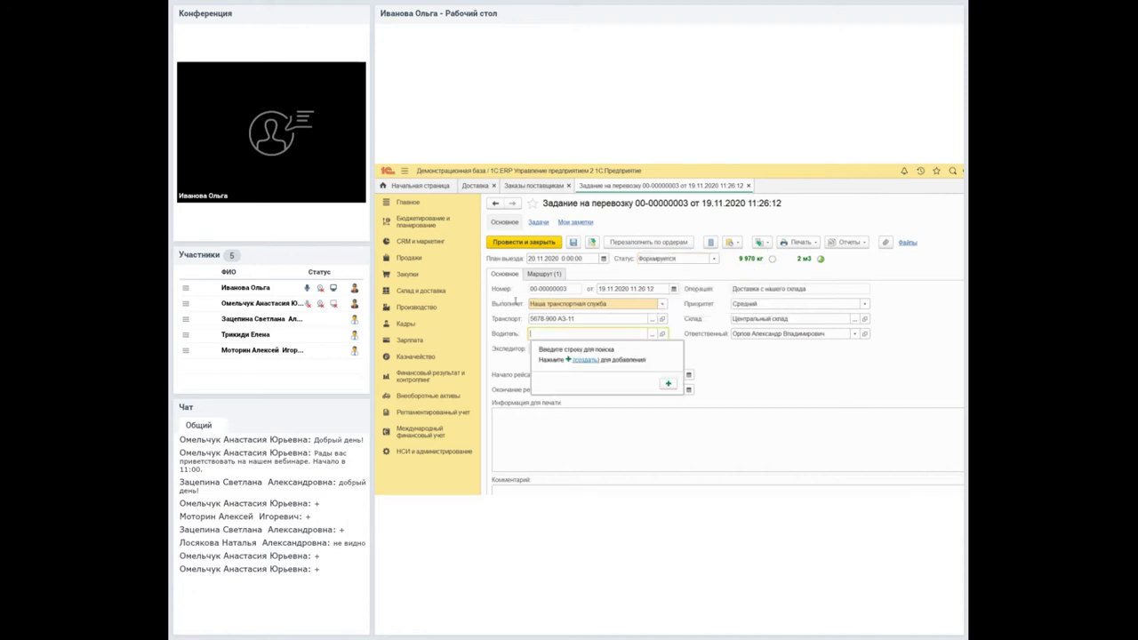
key(F4)
key(Escape)
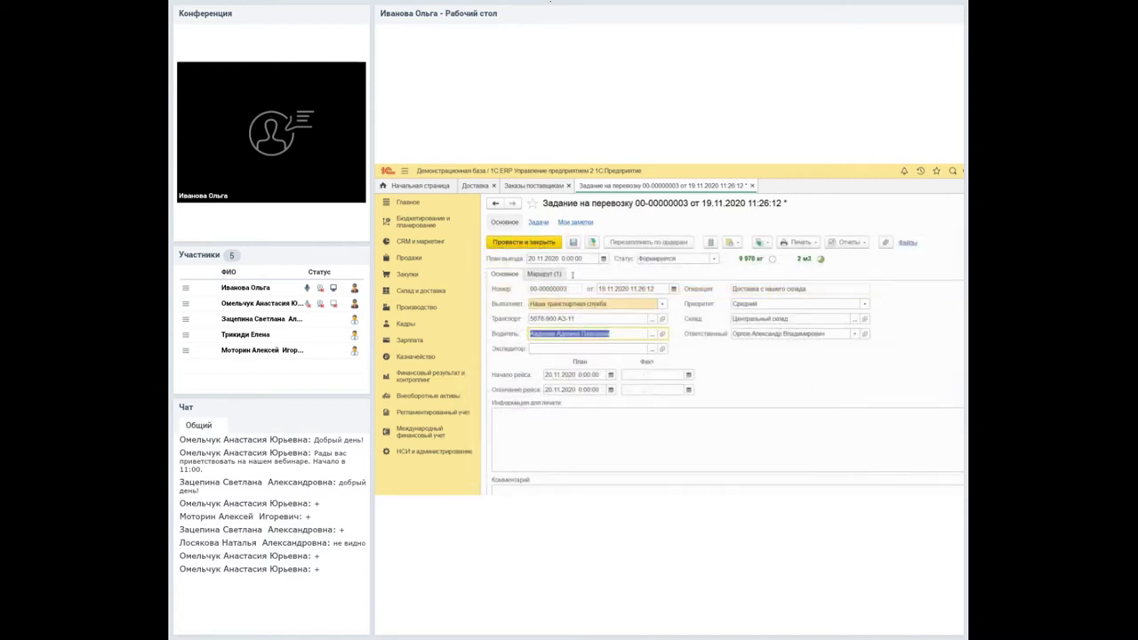
key(F4)
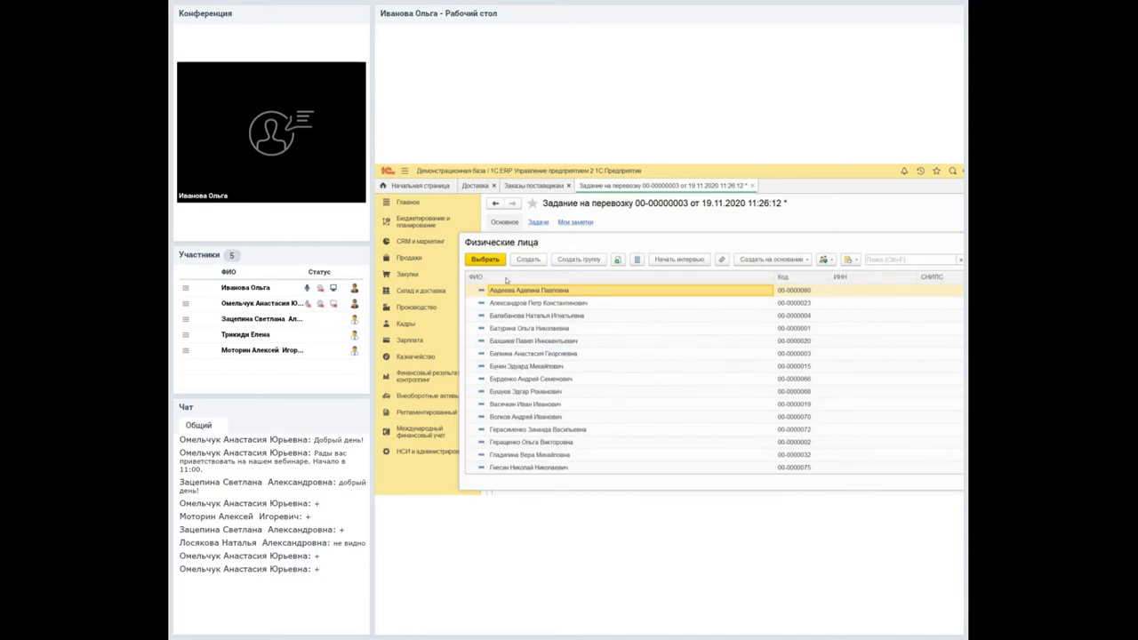
double_click(579, 303)
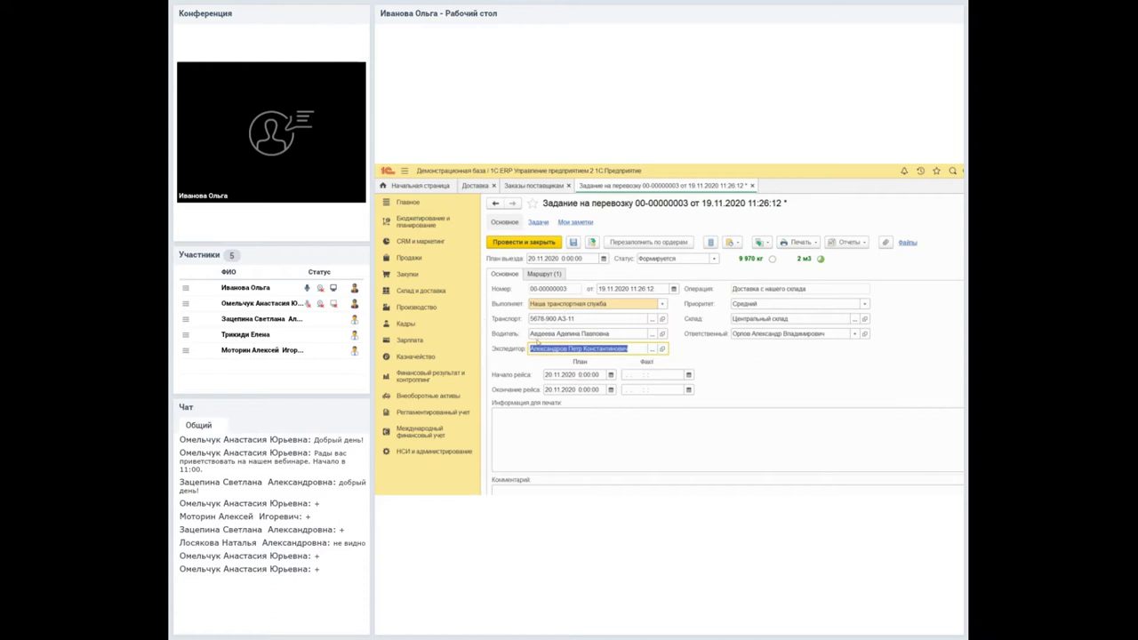
Step through the planned and actual trip dates and view the one-row Маршрут (1) route.
key(Tab)
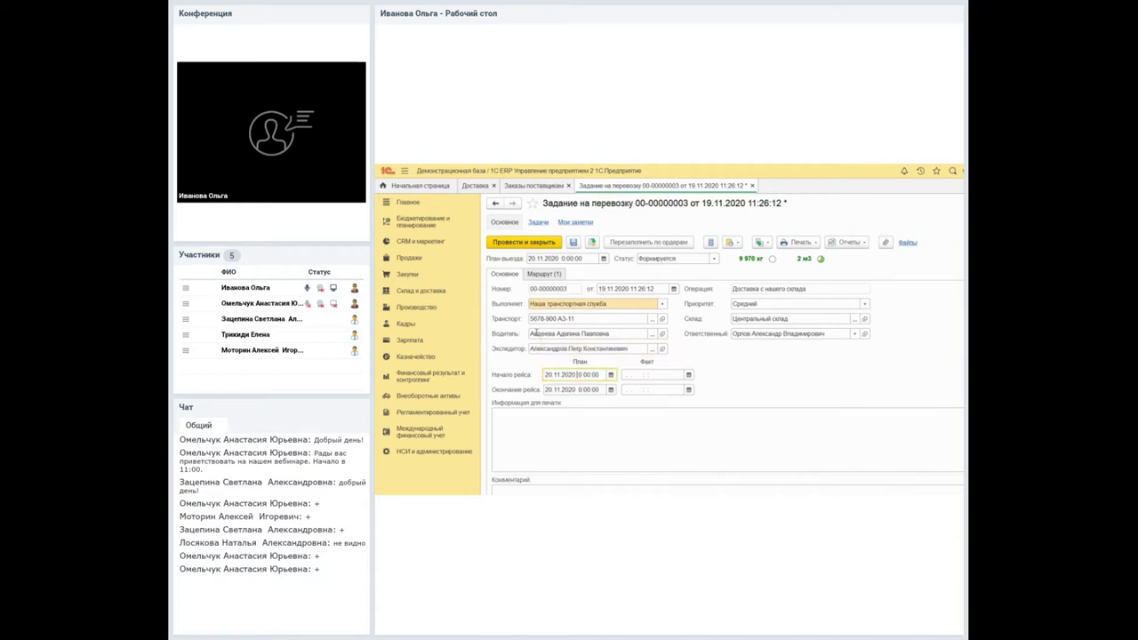
key(Tab)
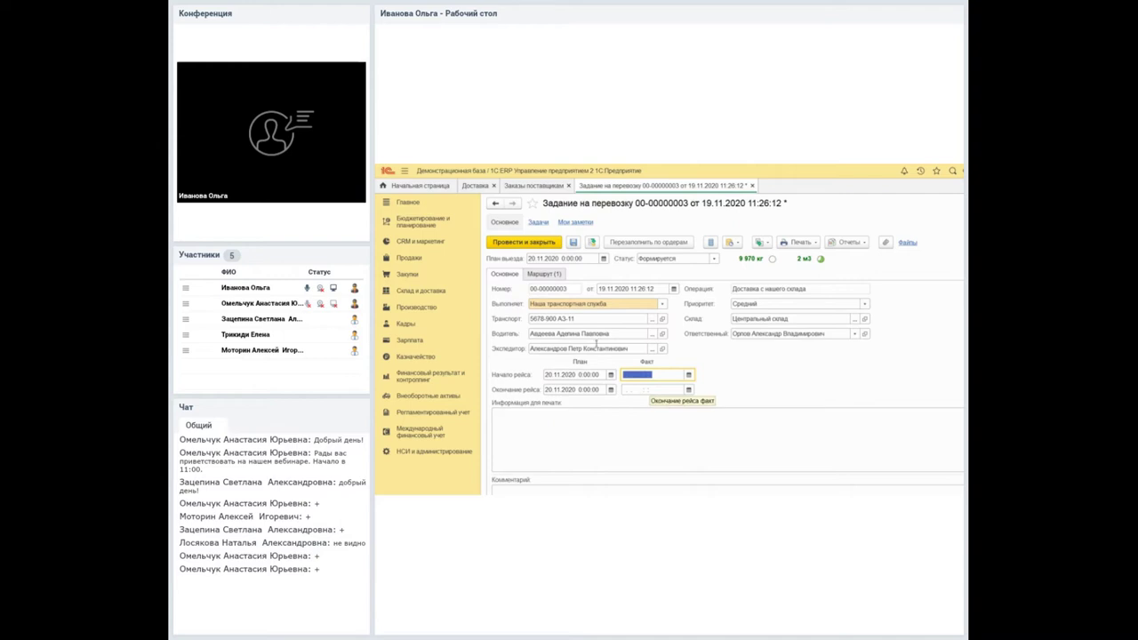
key(Tab)
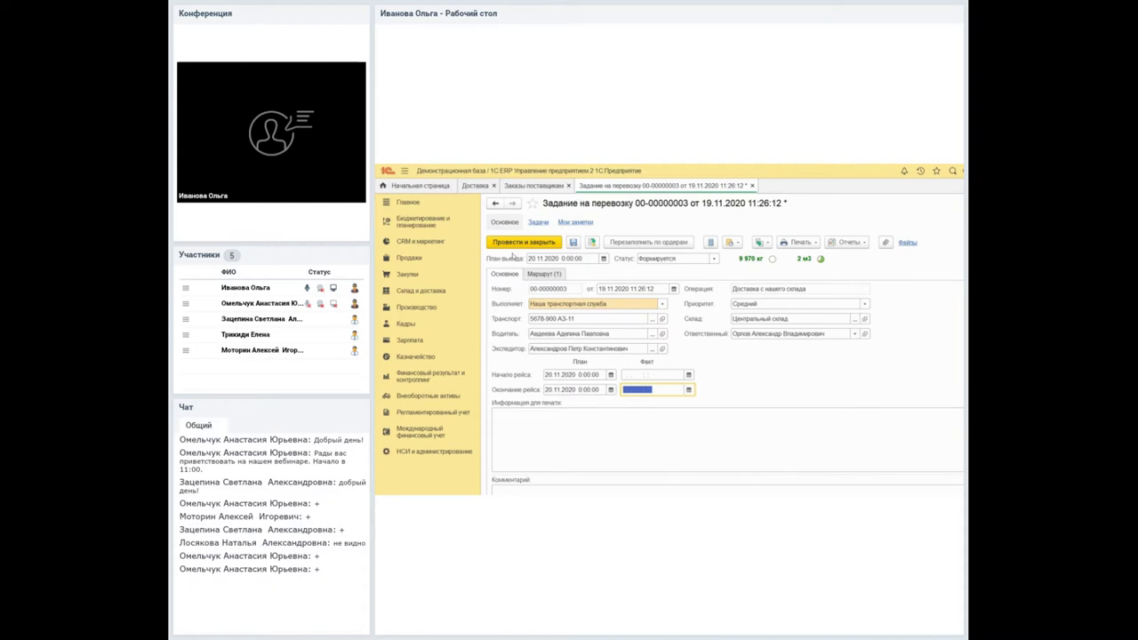
click(543, 274)
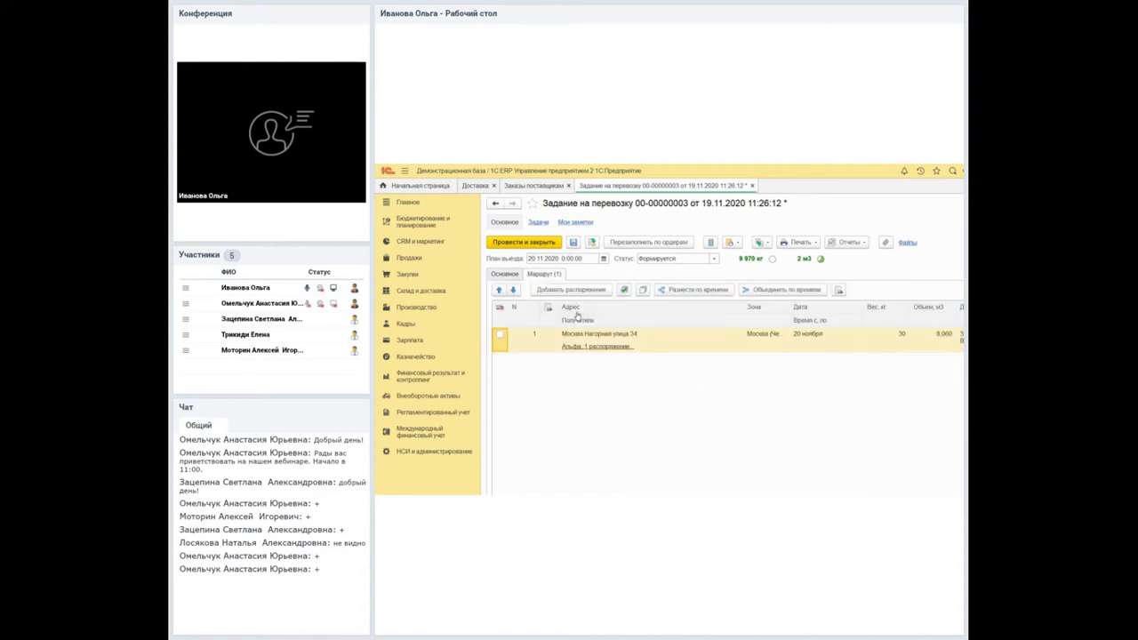
Review Альфа's single order on the route point, then return to the Доставка task list.
click(577, 318)
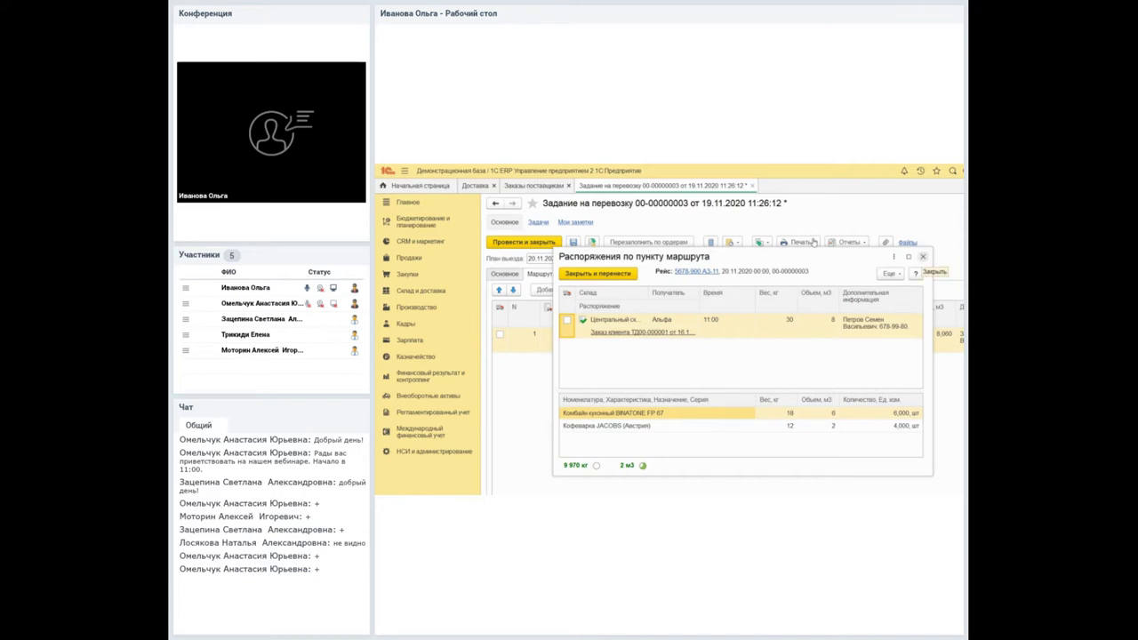
click(922, 256)
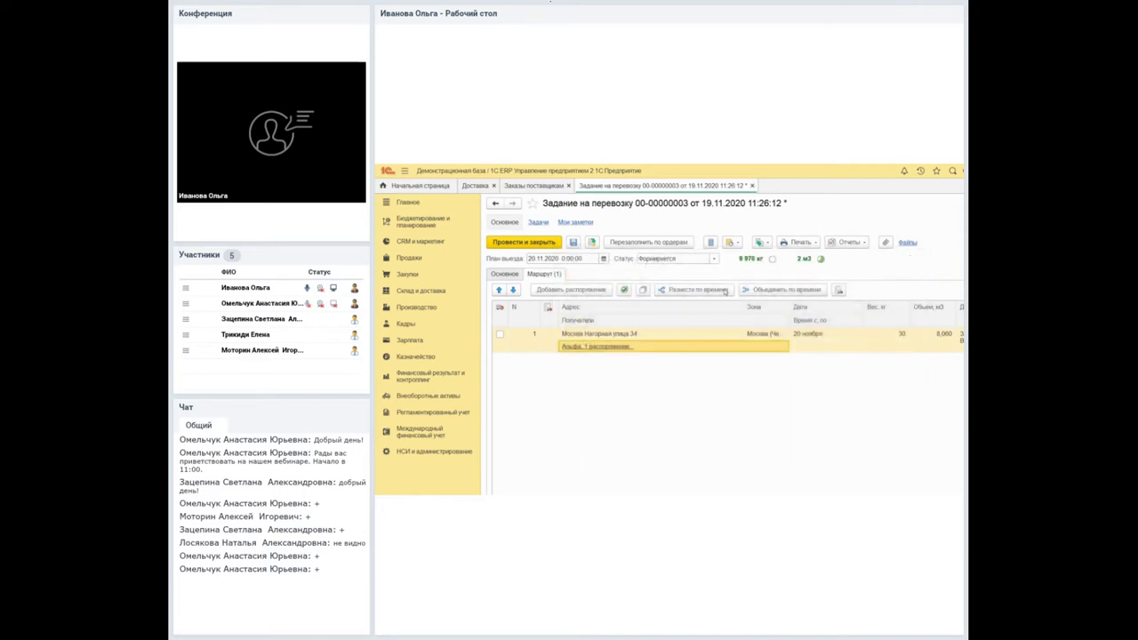
click(508, 186)
click(475, 186)
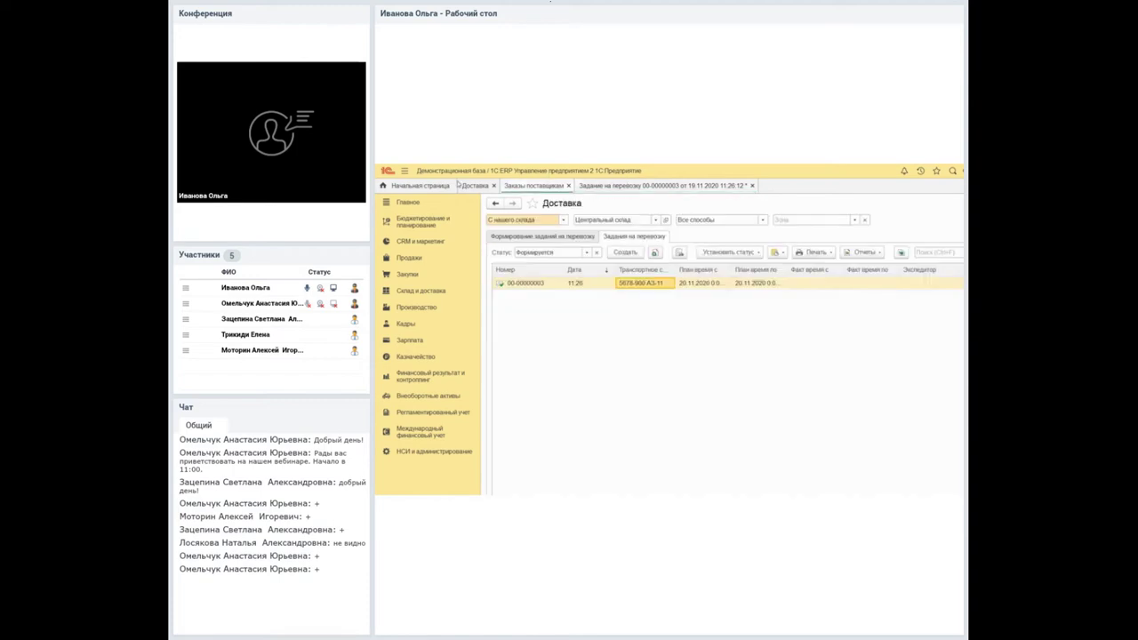
click(535, 237)
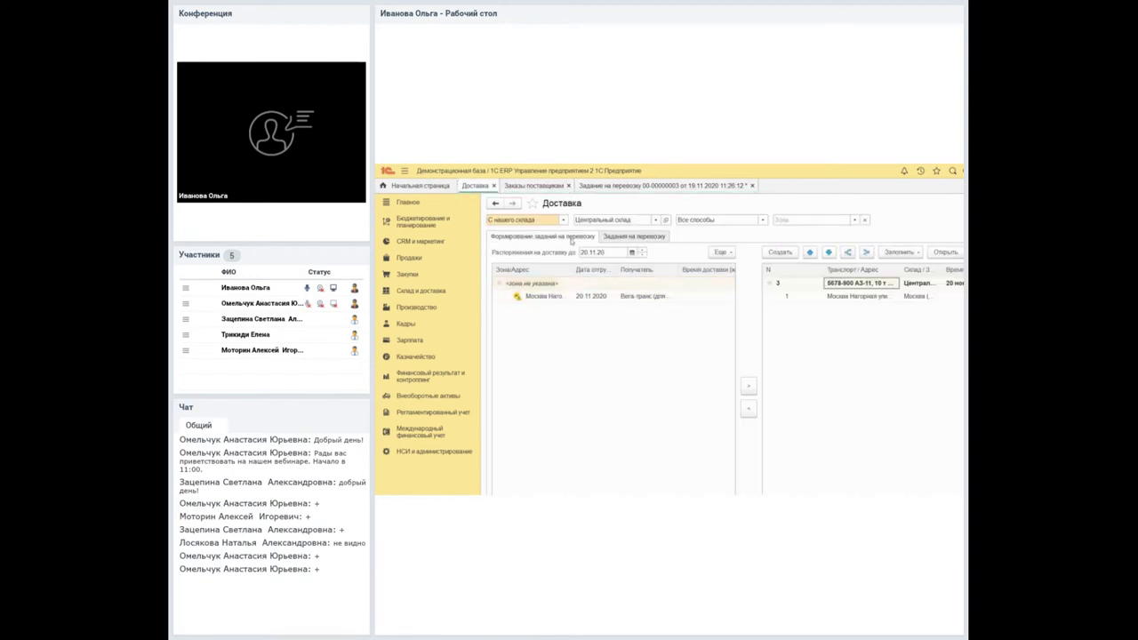
key(BackSpace)
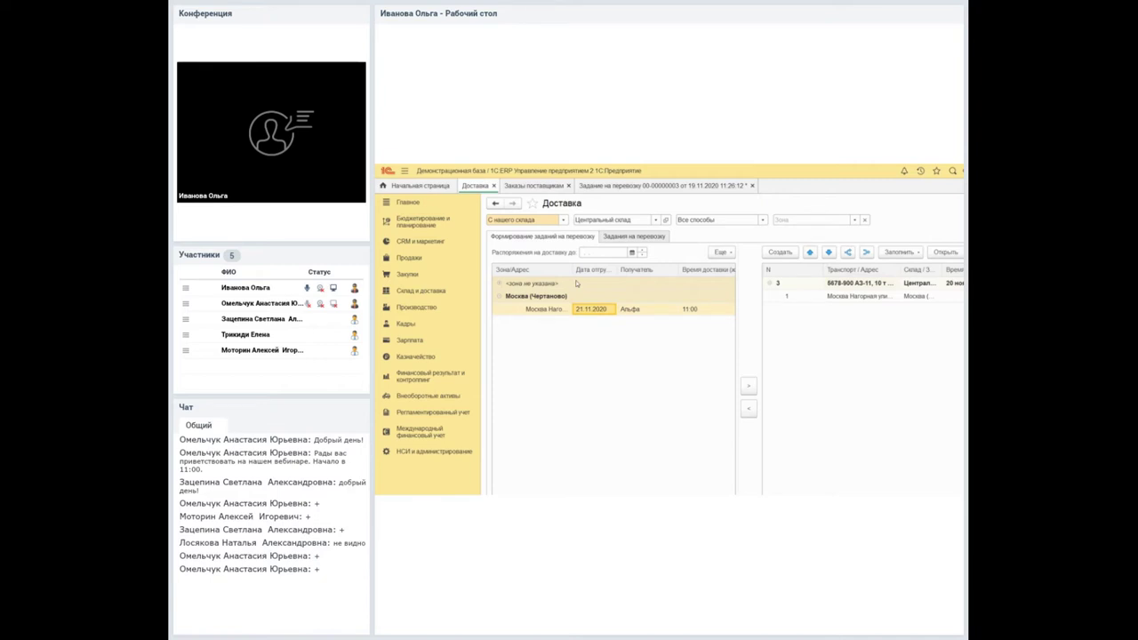
scroll(551, 464, right, 2)
scroll(567, 465, left, 2)
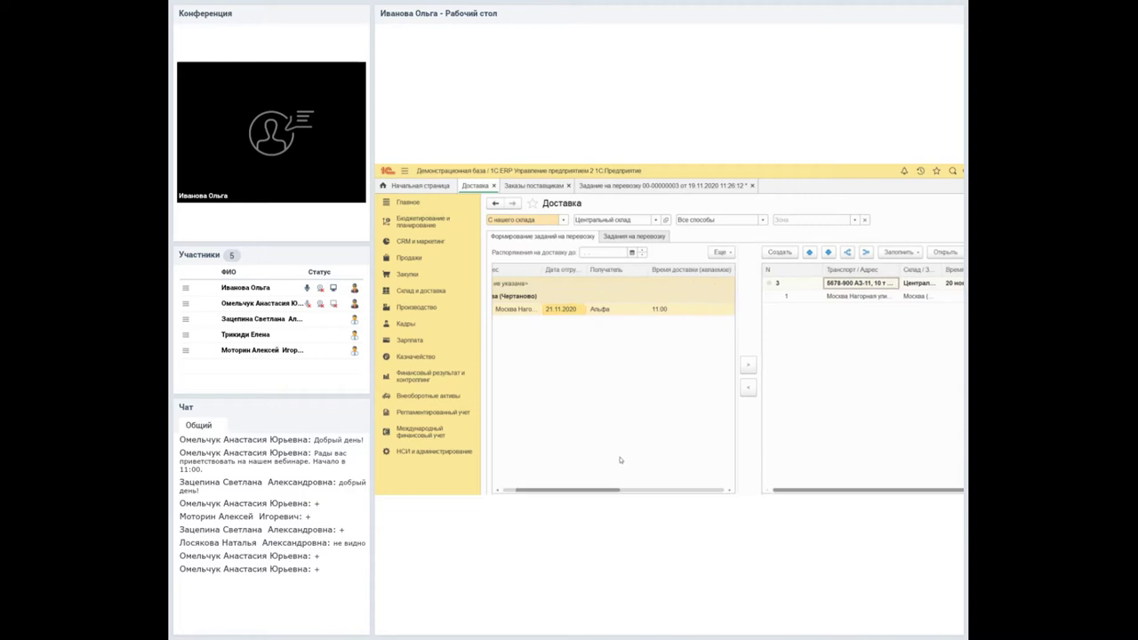
click(610, 184)
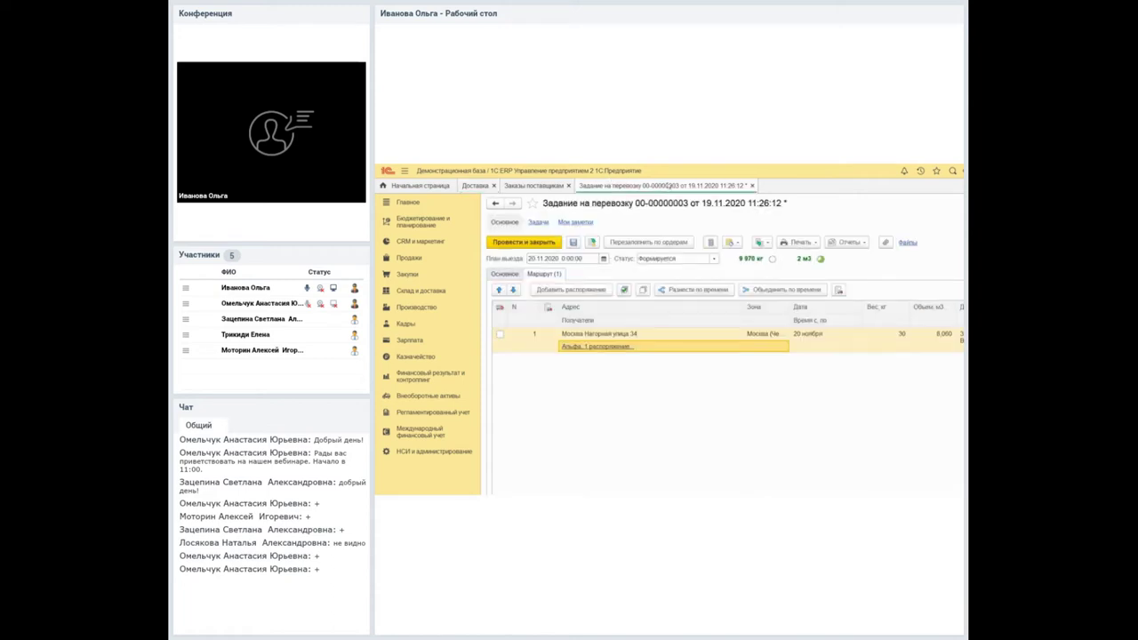
click(752, 185)
click(774, 385)
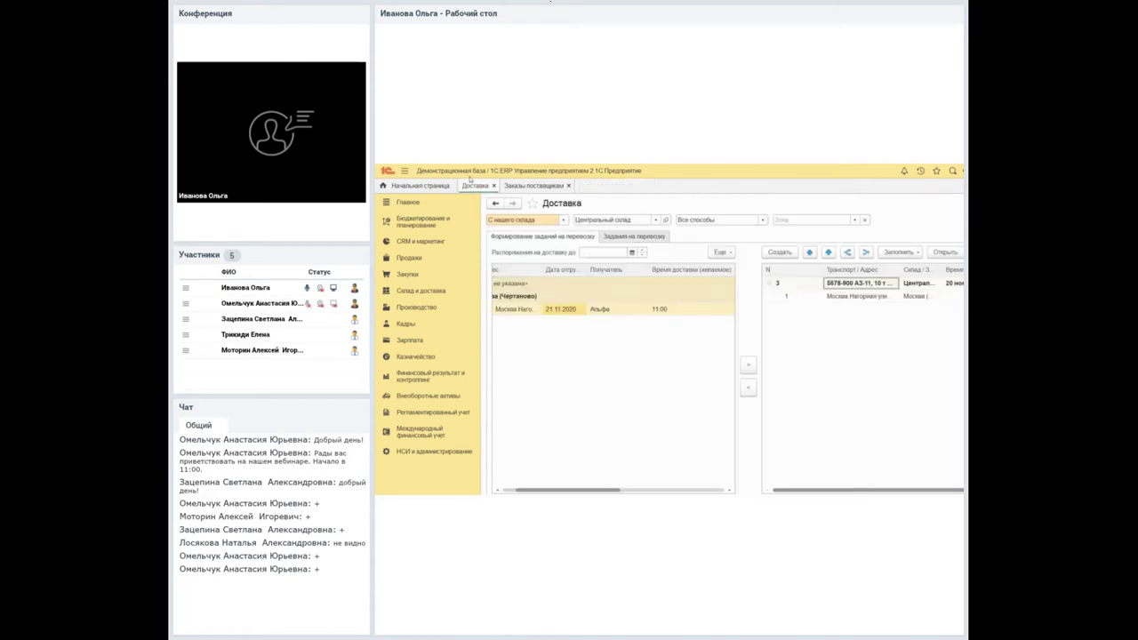
drag(598, 282, 751, 298)
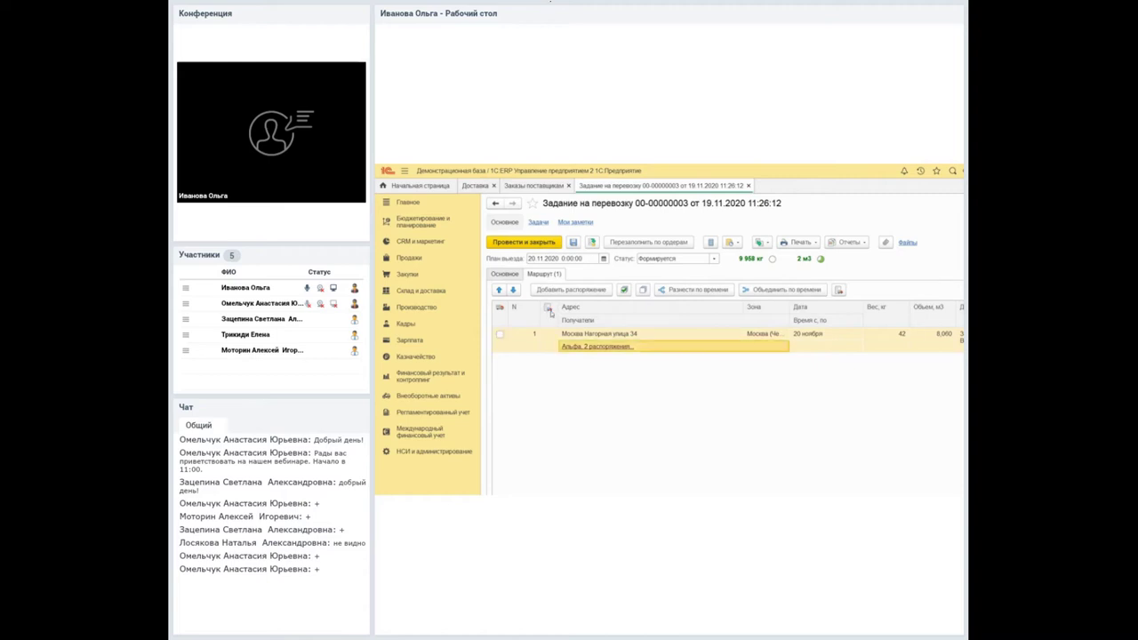
click(596, 346)
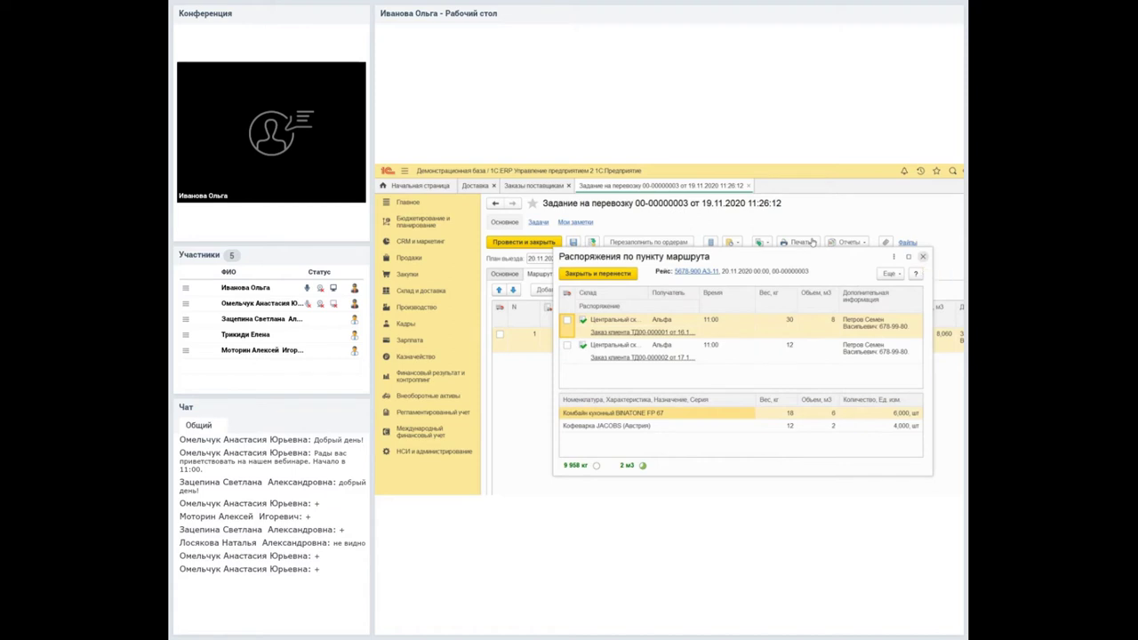
key(Escape)
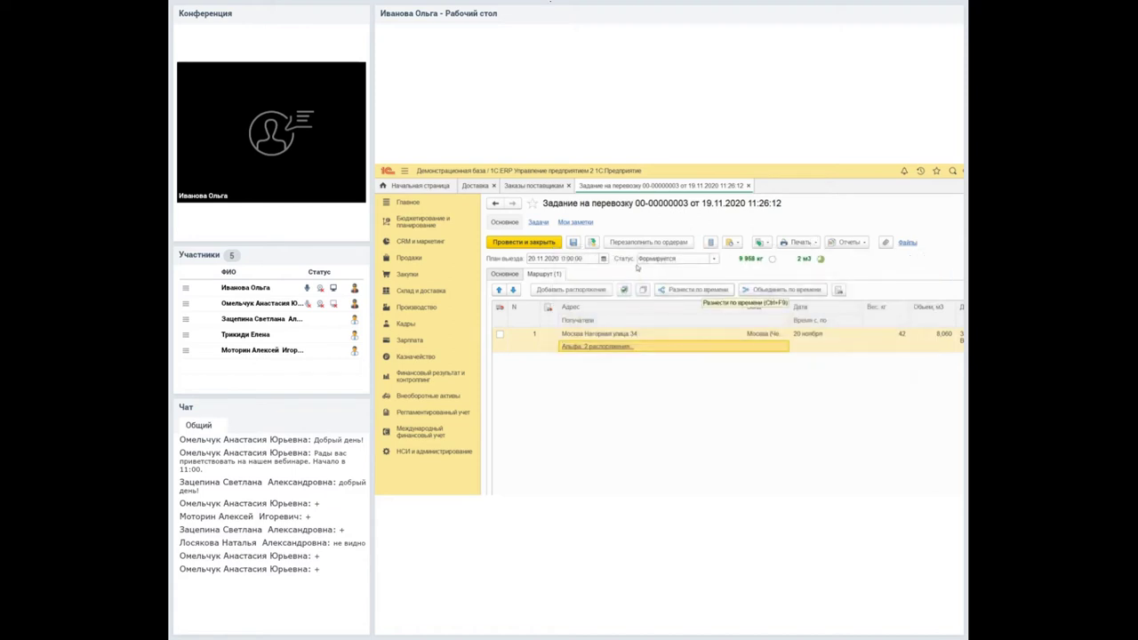
click(695, 289)
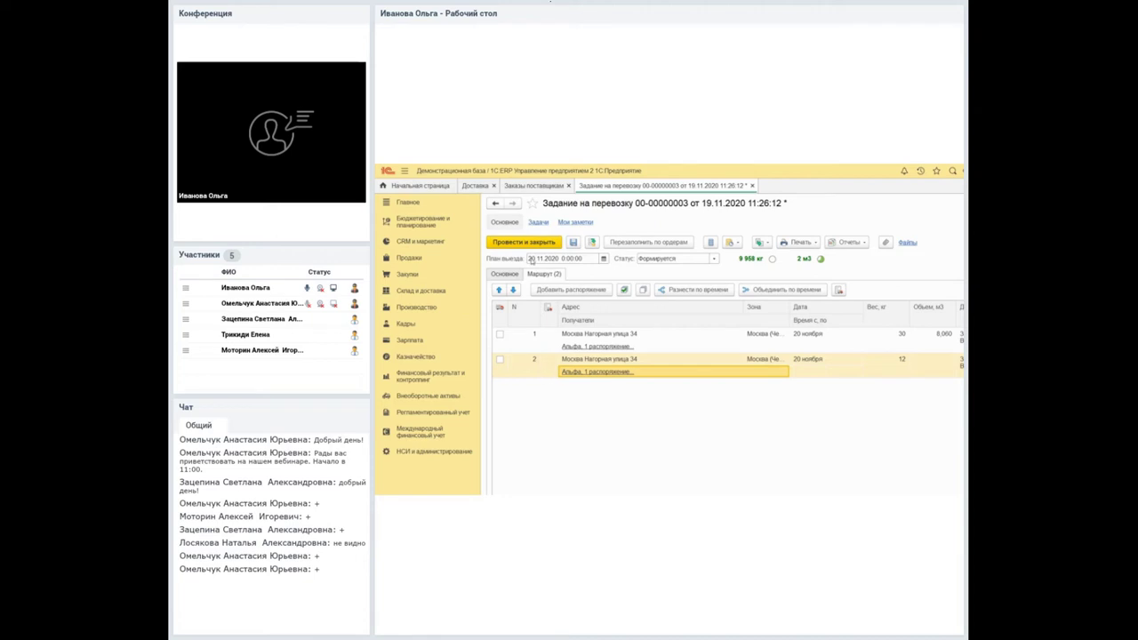
click(502, 273)
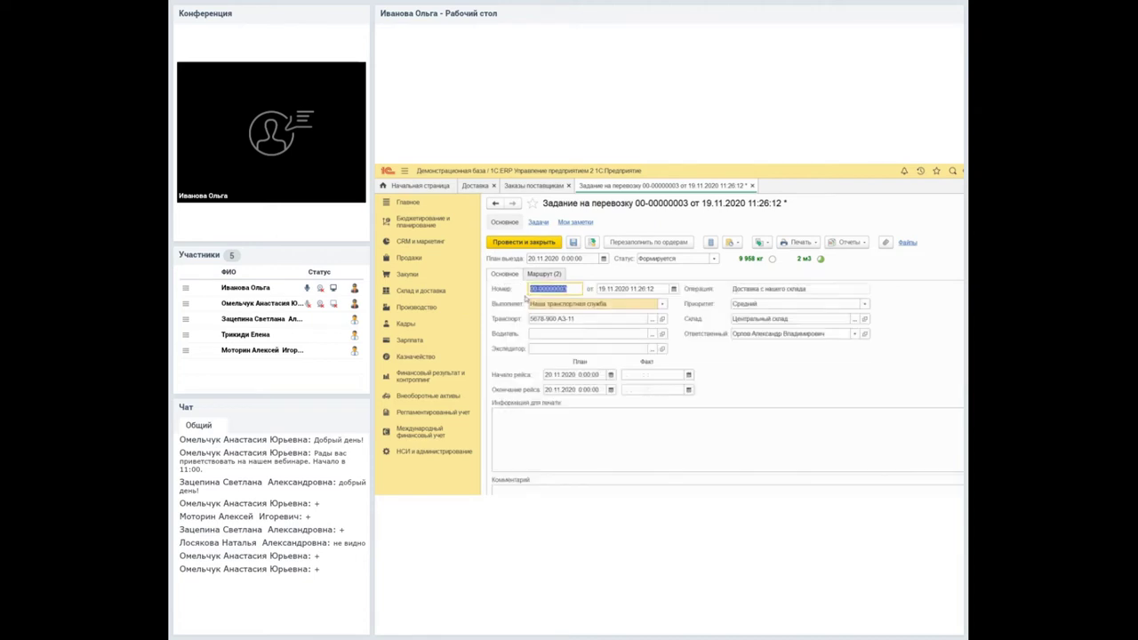
key(alt+Down)
key(Return)
key(alt+Down)
key(Down)
key(Return)
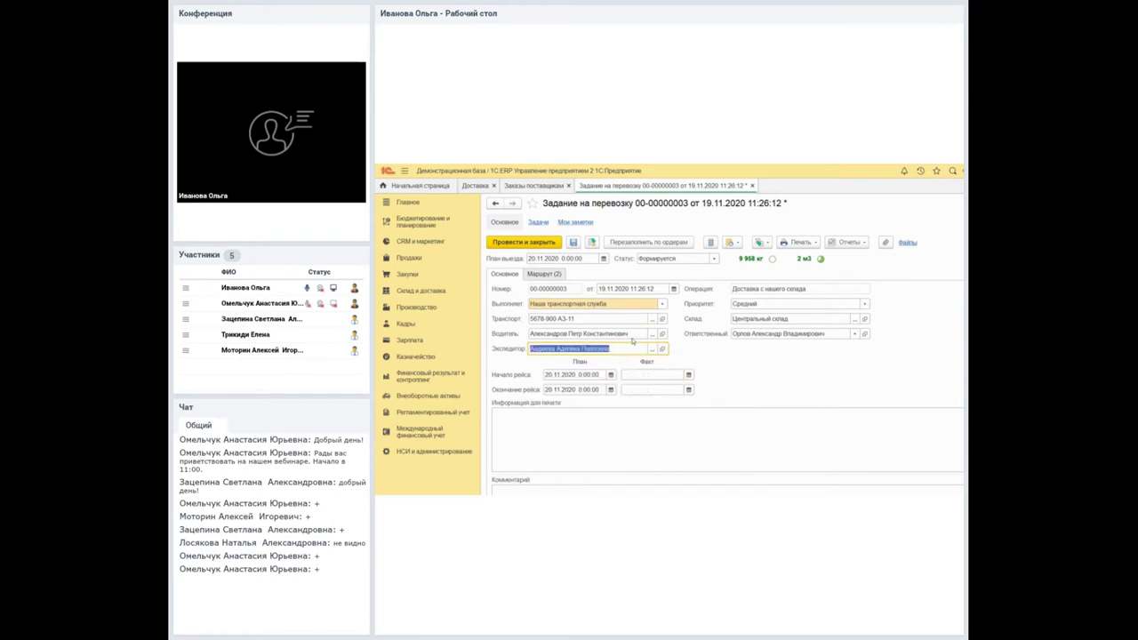
click(592, 242)
click(536, 272)
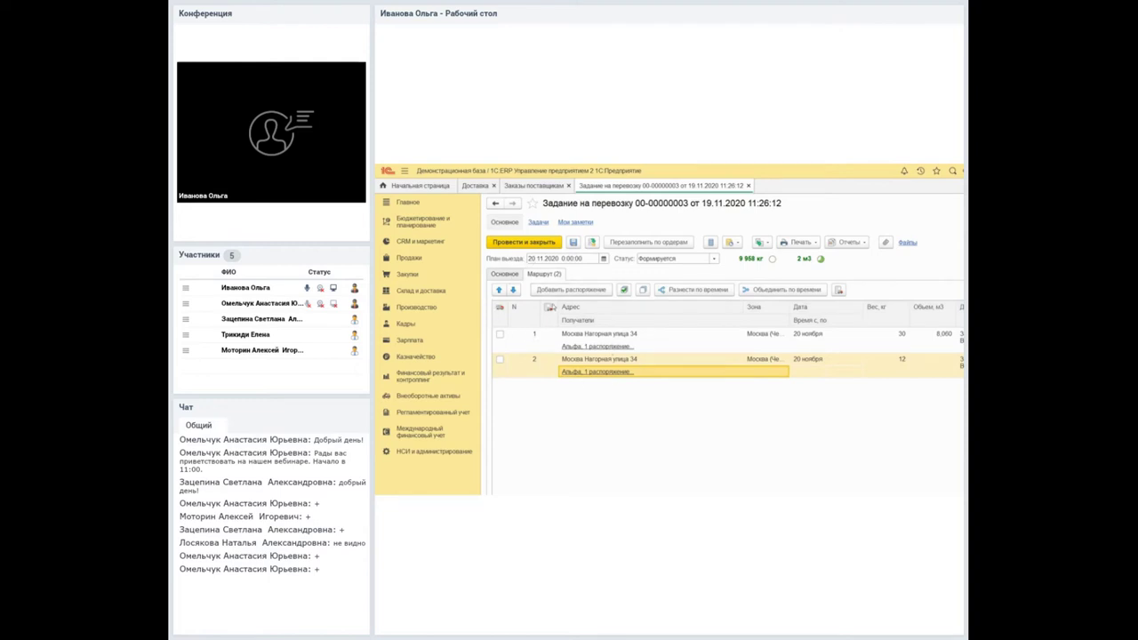
key(Up)
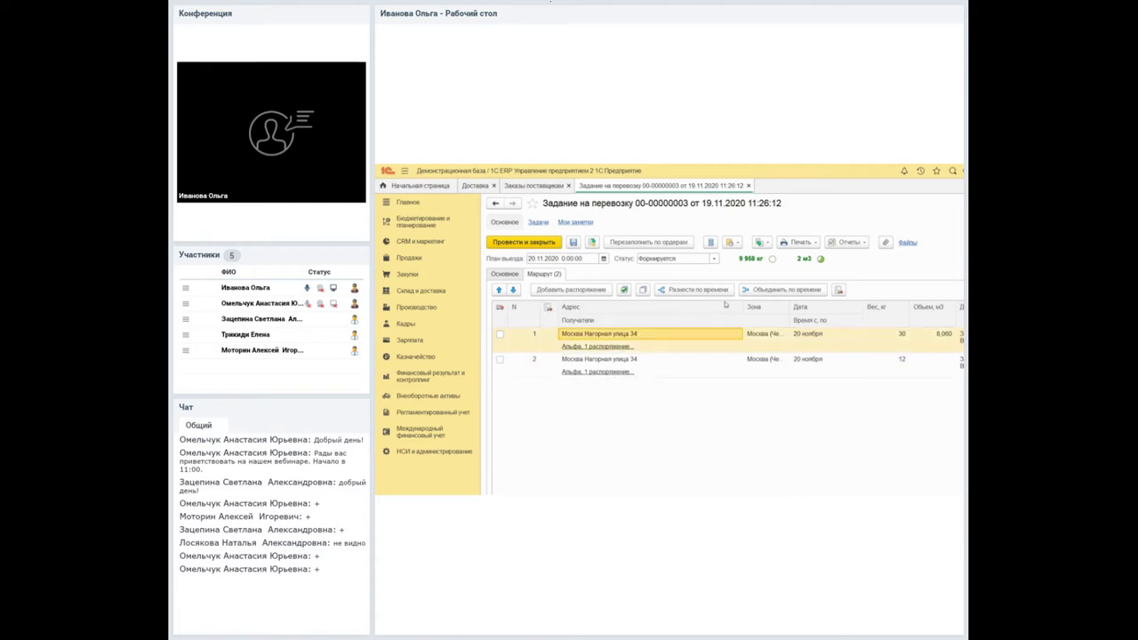
key(Tab)
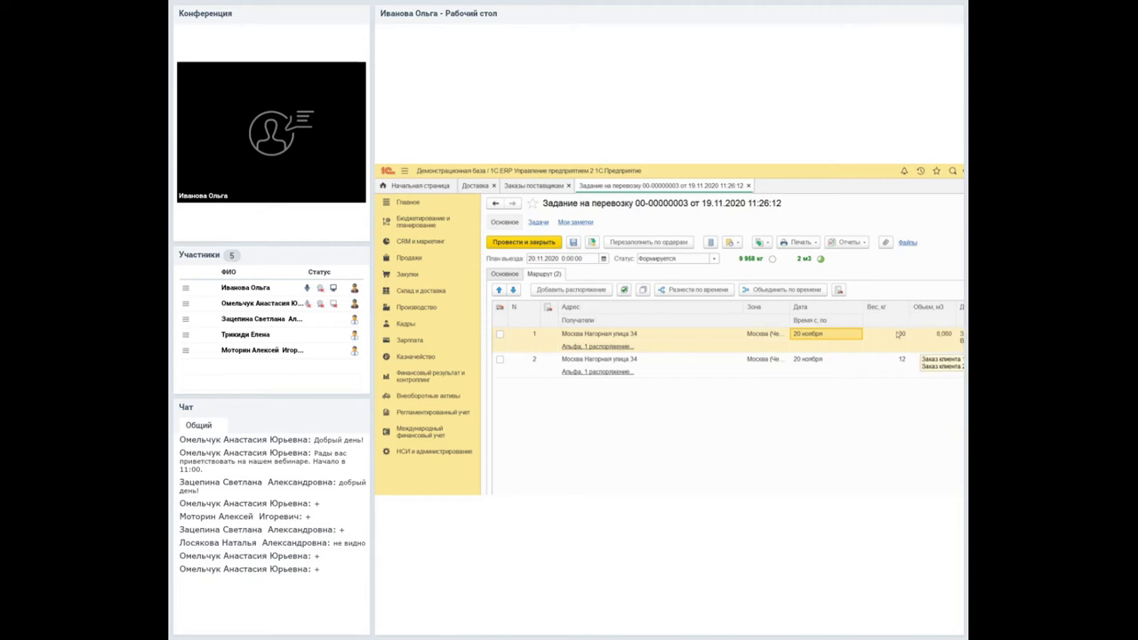
key(Down)
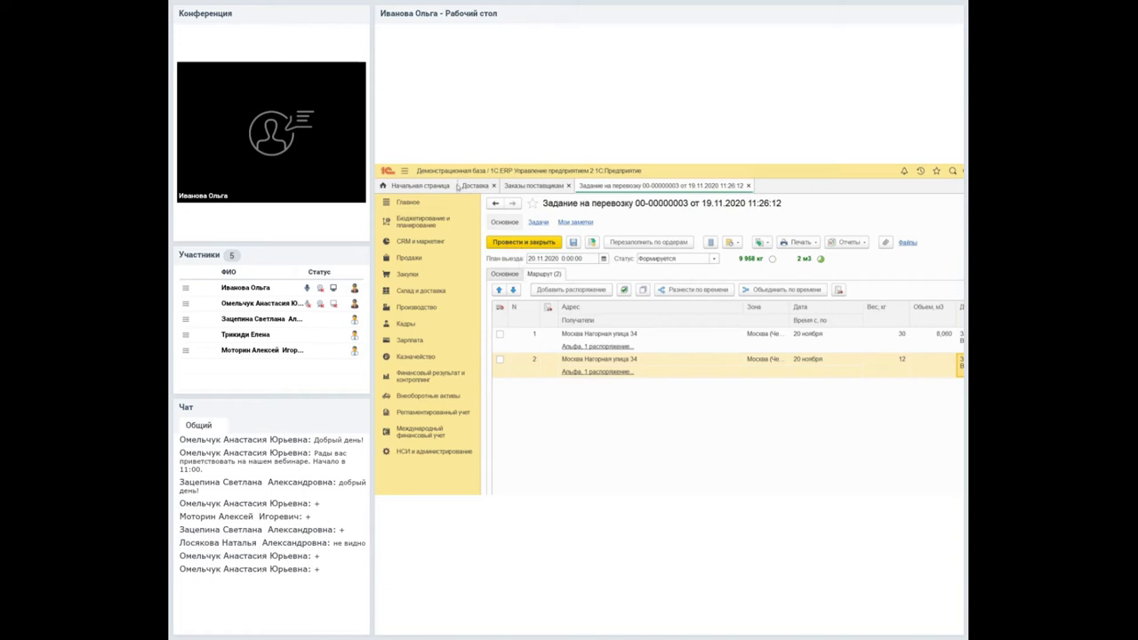
click(469, 186)
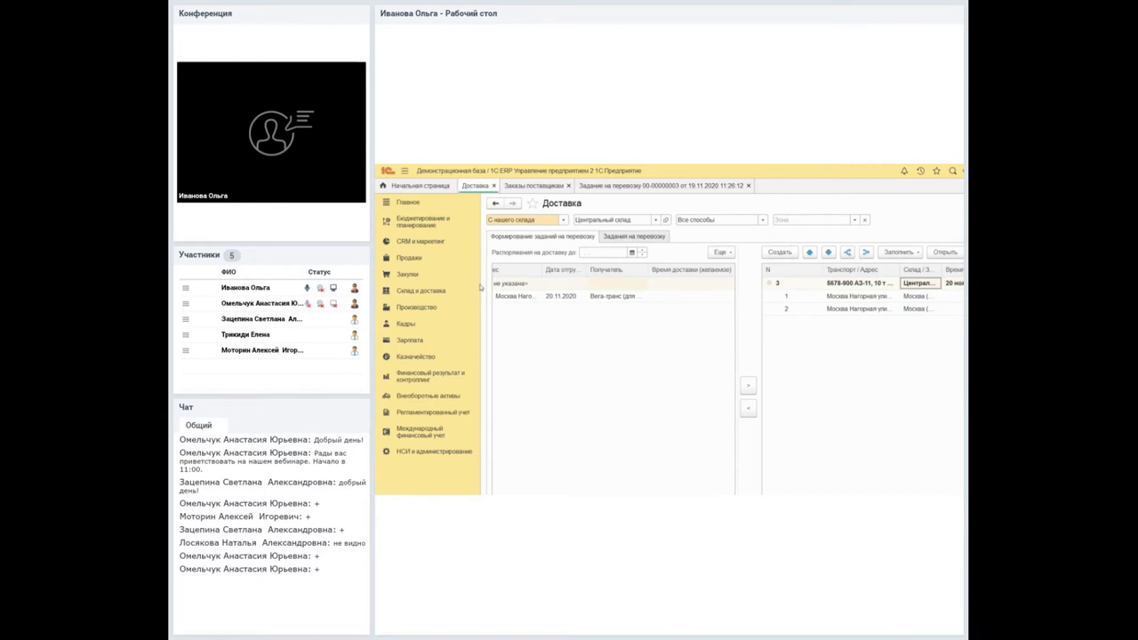
click(574, 186)
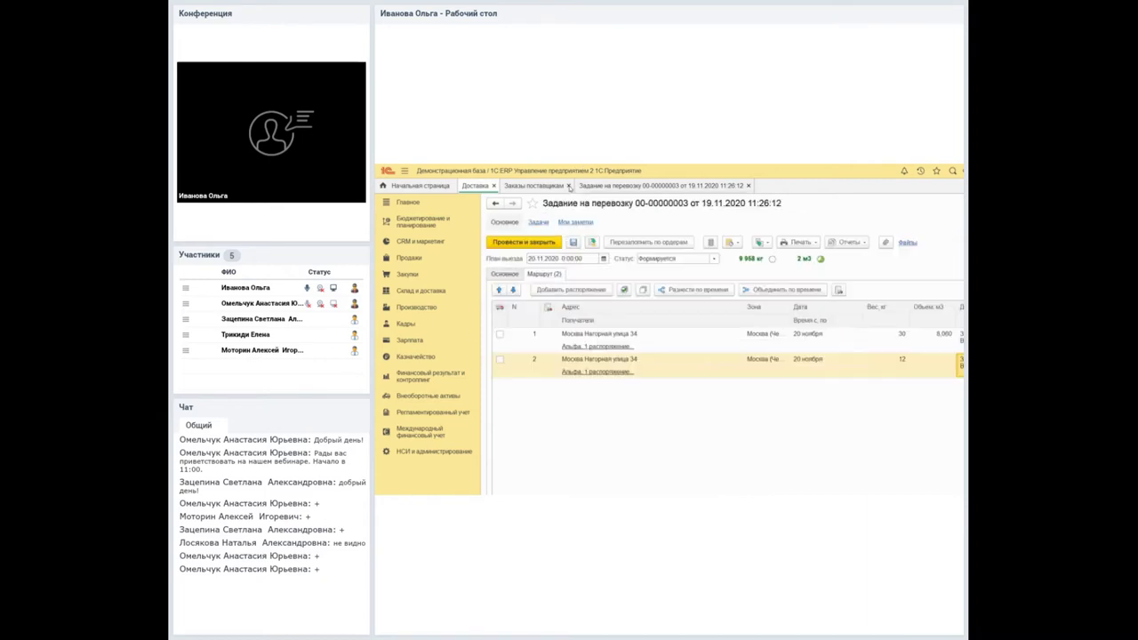
click(540, 288)
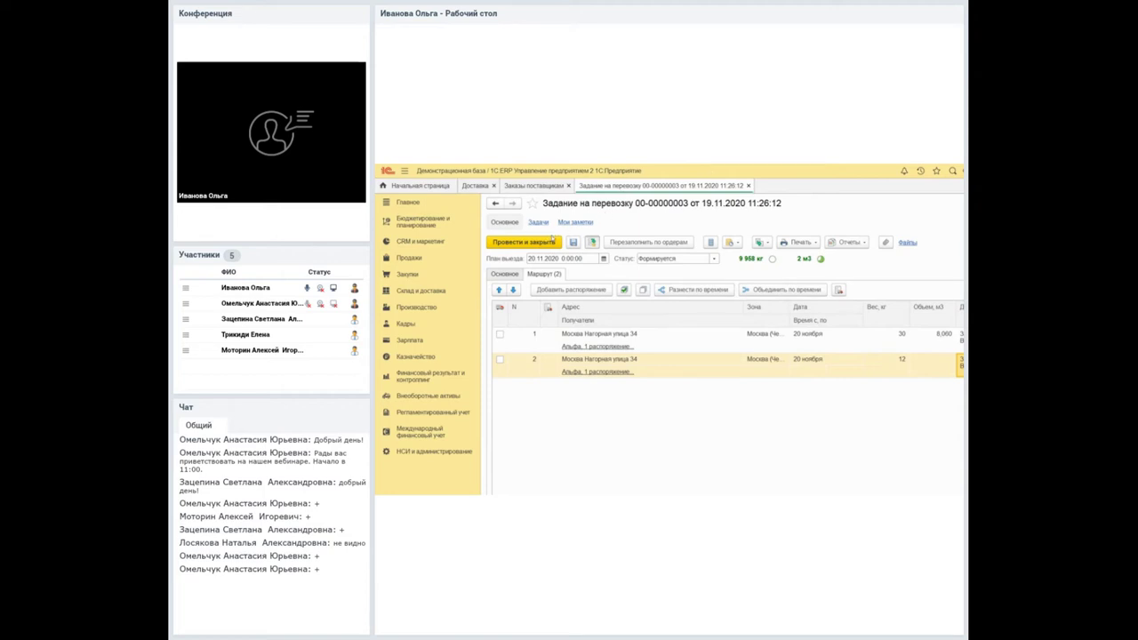
Check the status list keeping Формируется, then go to the Заказы поставщикам list.
click(505, 273)
click(650, 257)
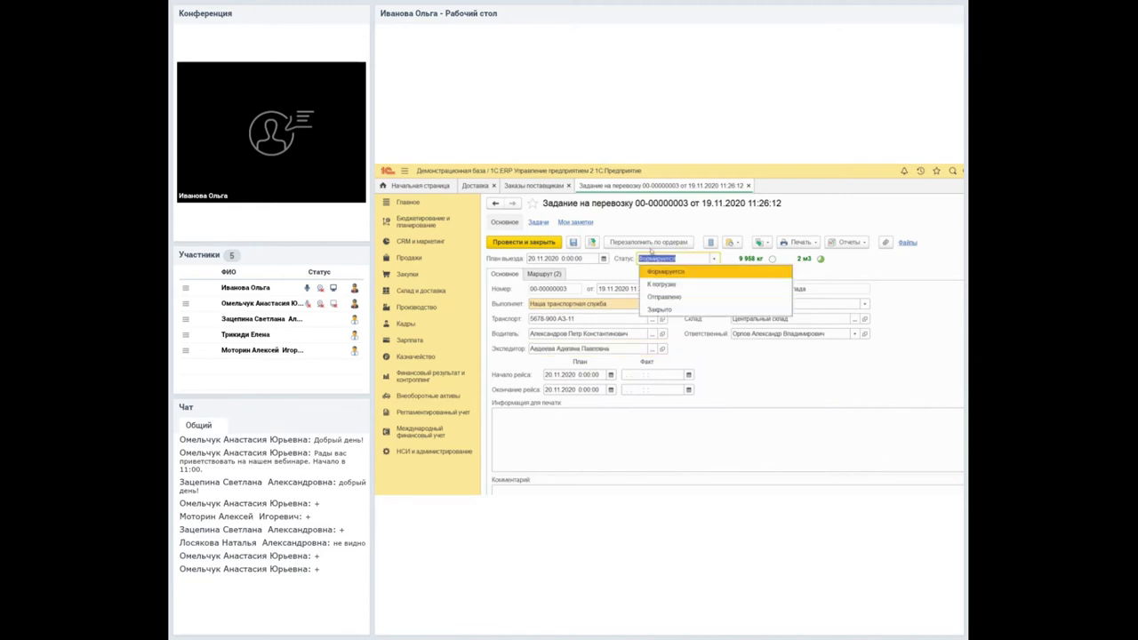
key(Down)
key(Escape)
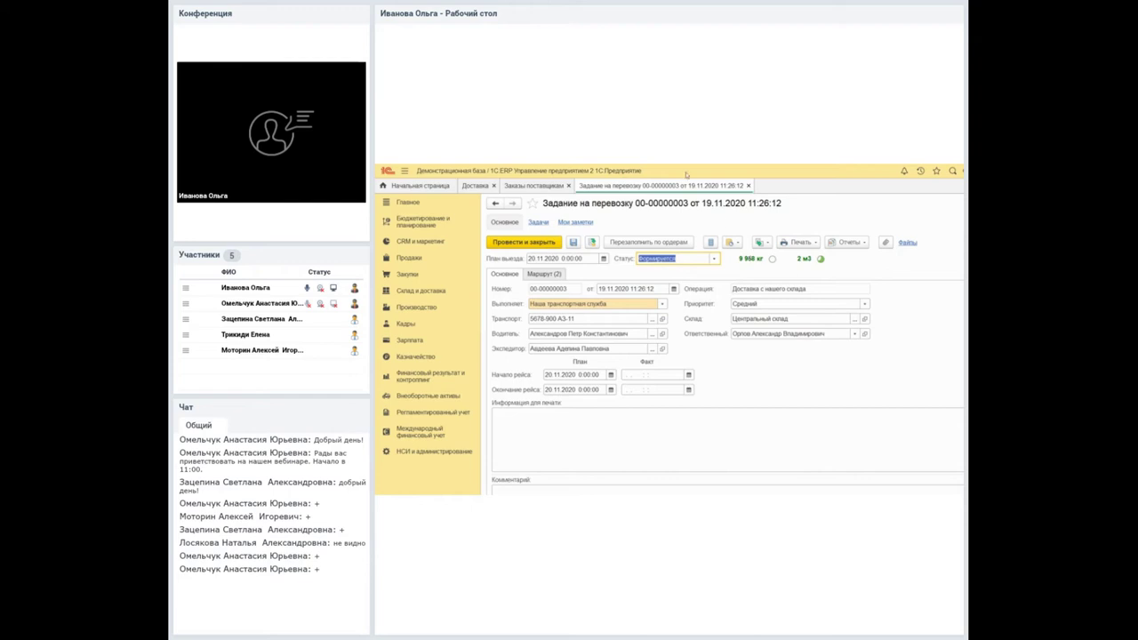
click(520, 187)
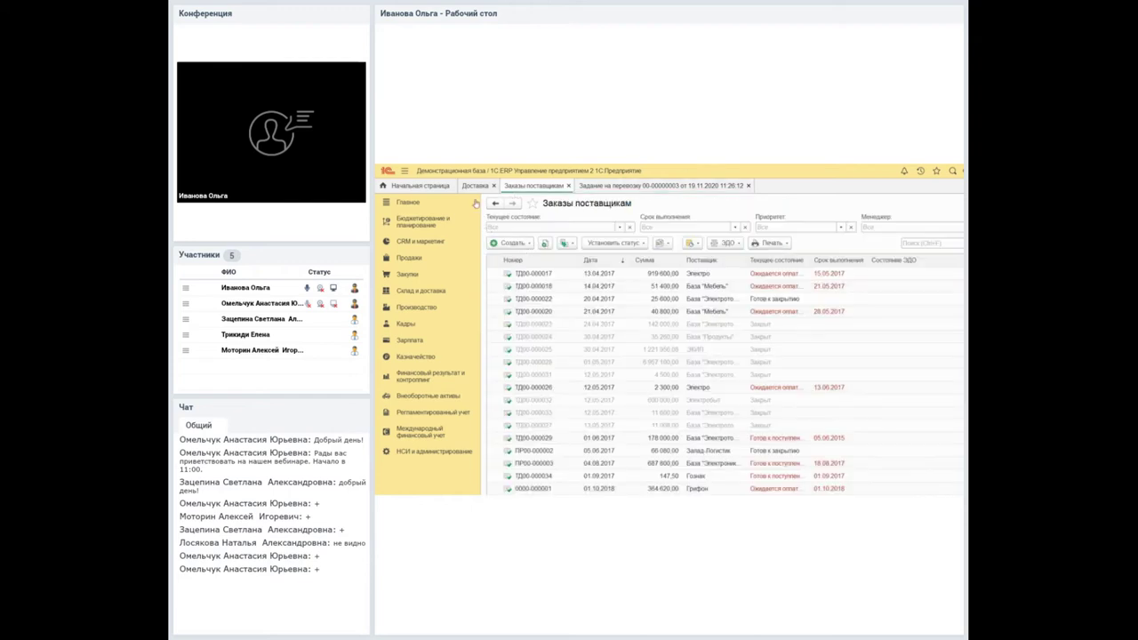
click(471, 186)
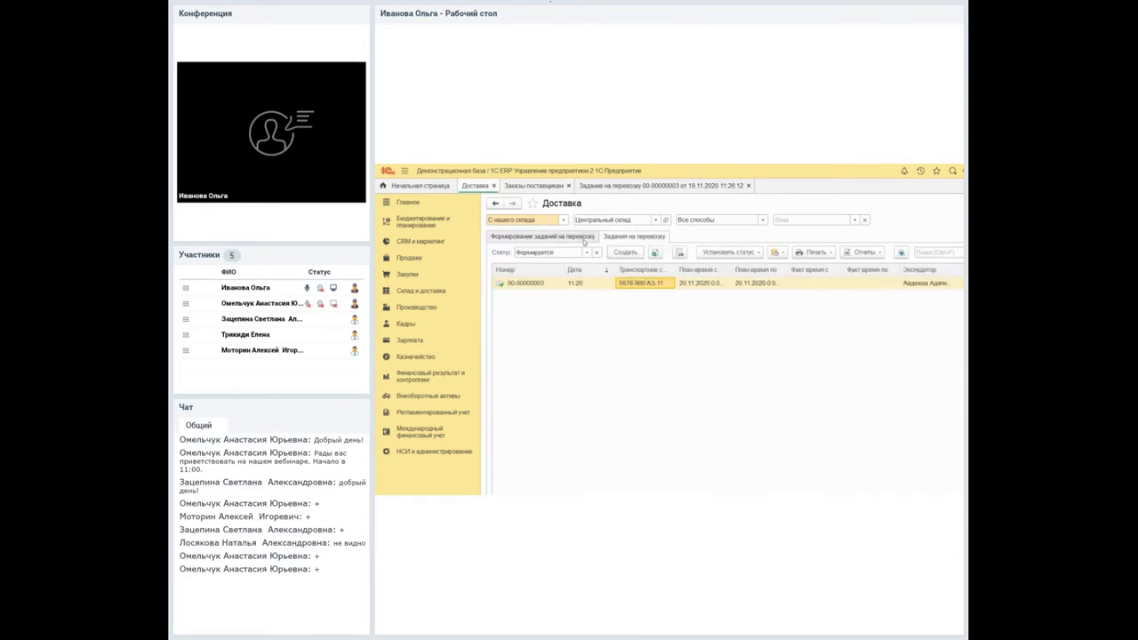
click(539, 253)
key(Down)
key(Down)
key(Down)
key(Down)
key(Down)
key(Return)
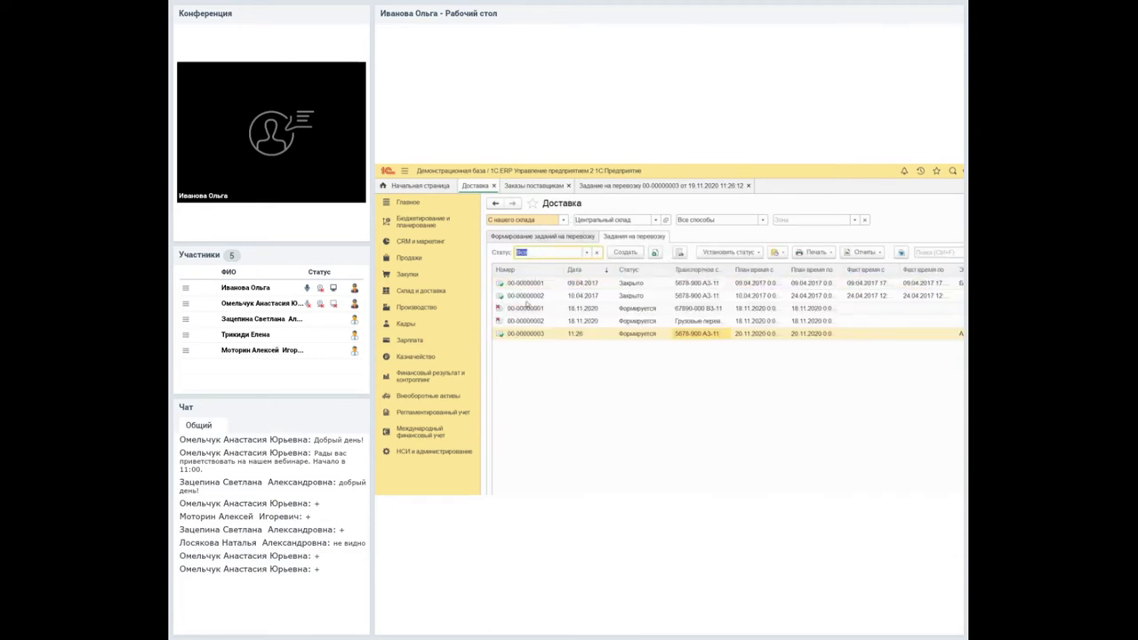
double_click(630, 282)
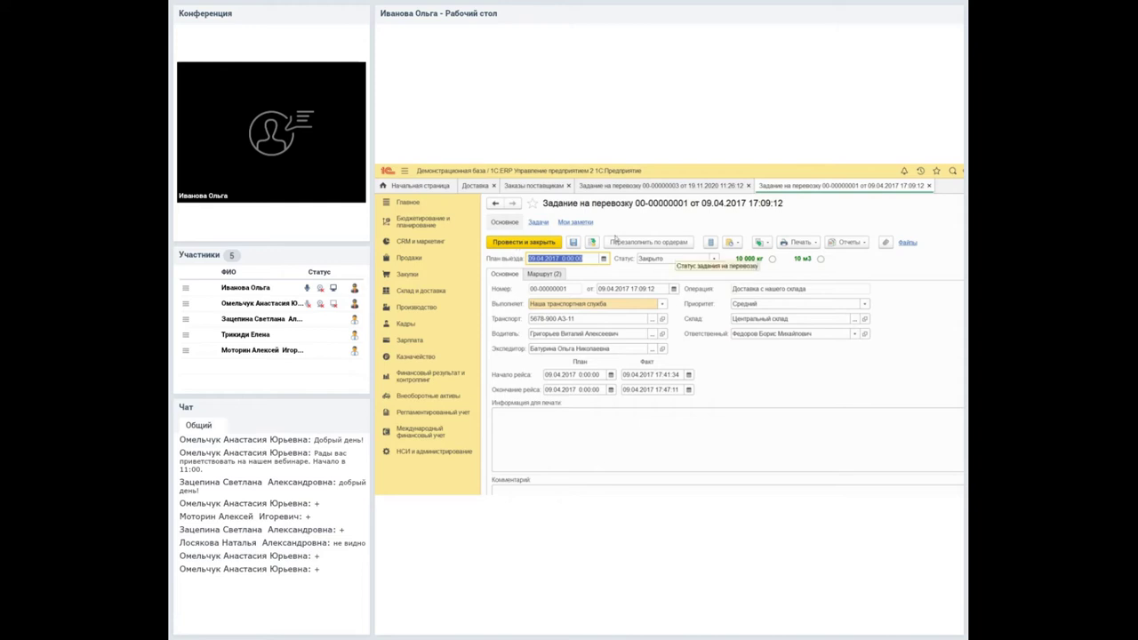
click(545, 273)
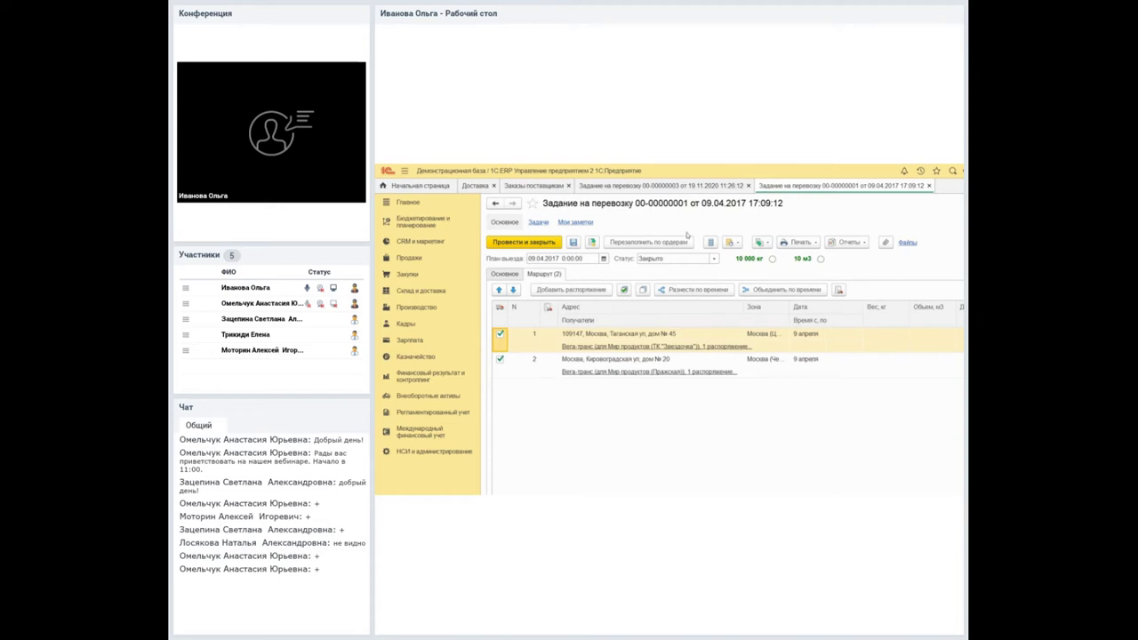
click(658, 258)
key(F4)
key(Down)
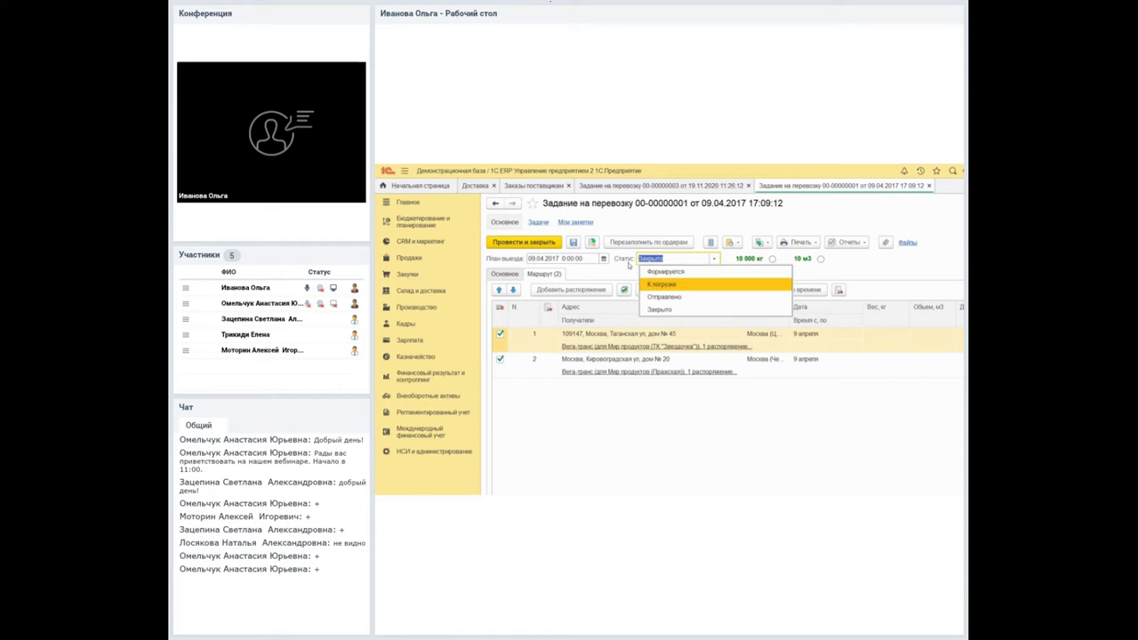
key(Down)
key(Down)
key(Return)
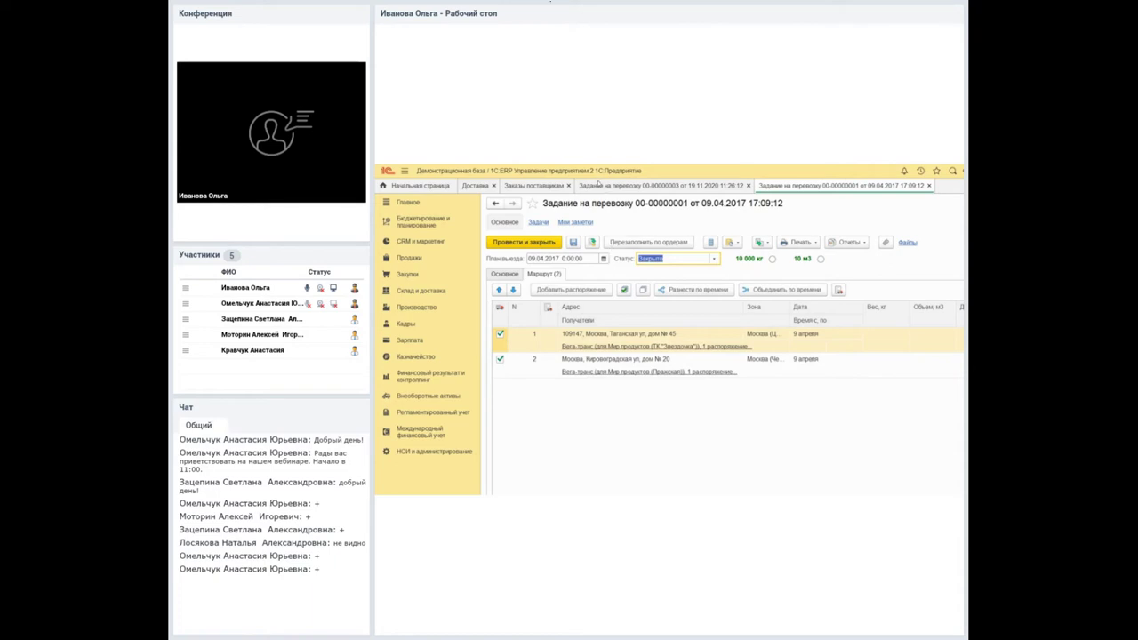
click(608, 190)
Open the Установить статус list in Доставка and dismiss it without applying.
click(534, 185)
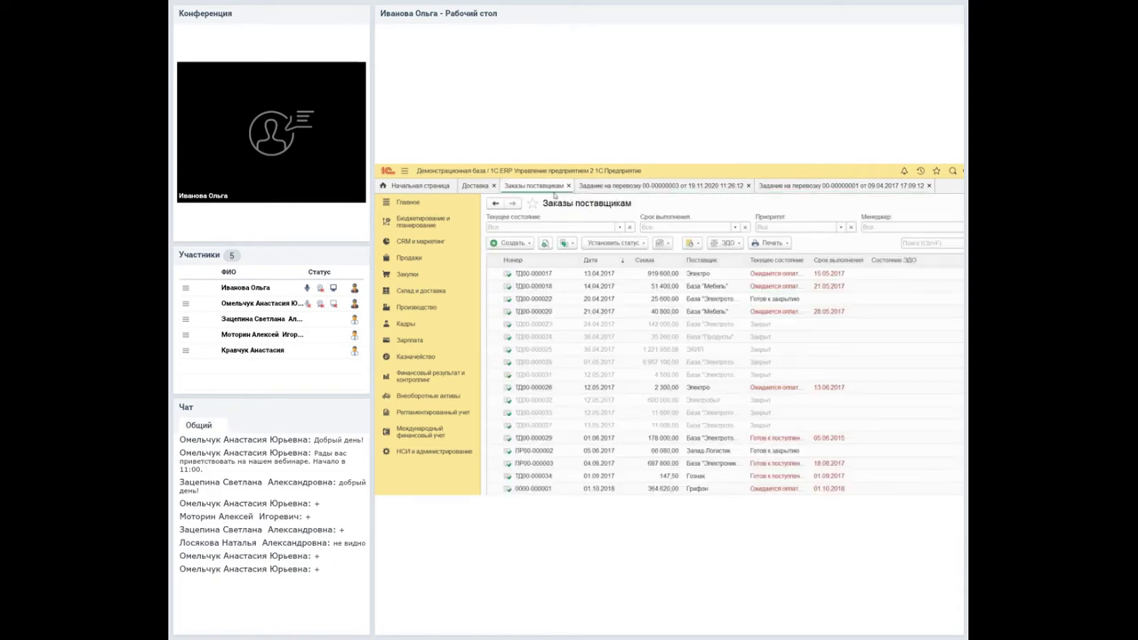
click(460, 185)
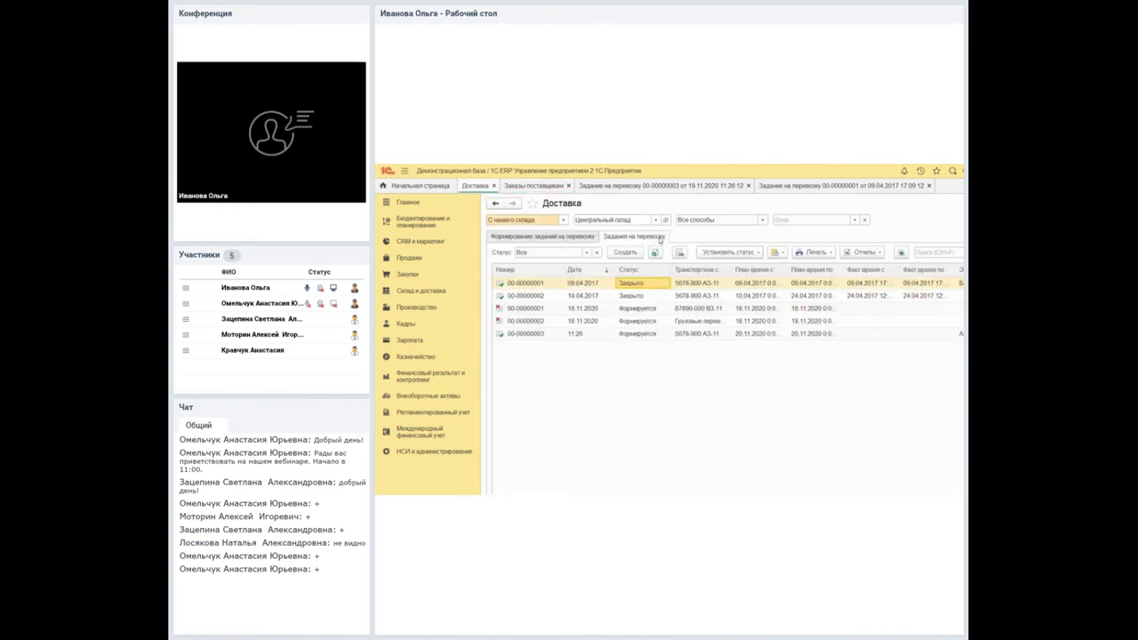
click(728, 252)
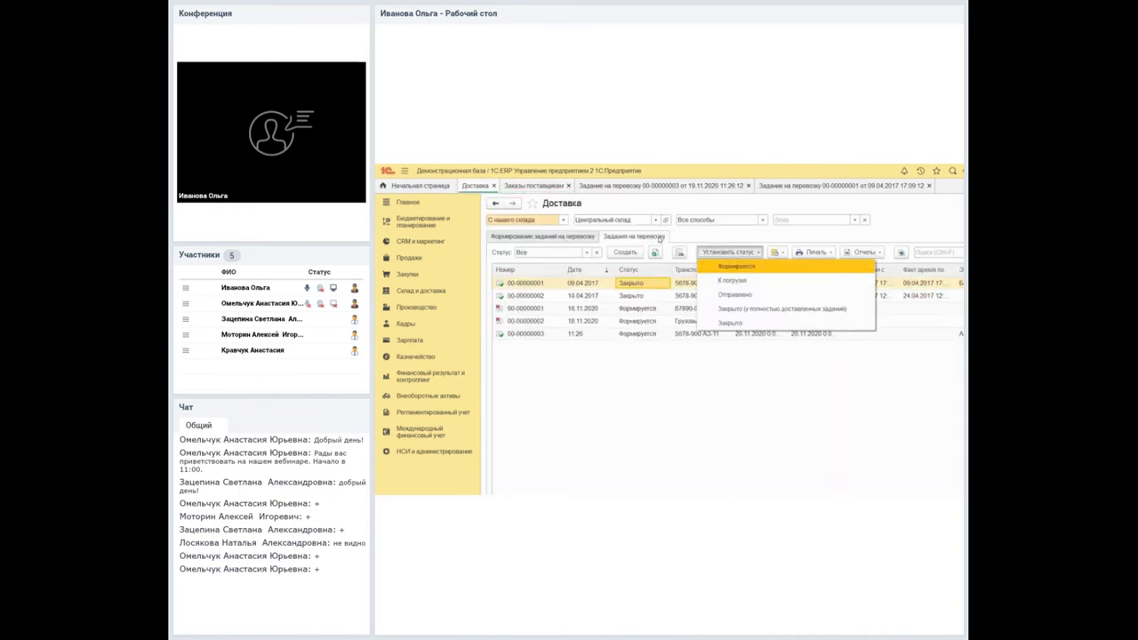
key(Down)
key(Down)
key(Down)
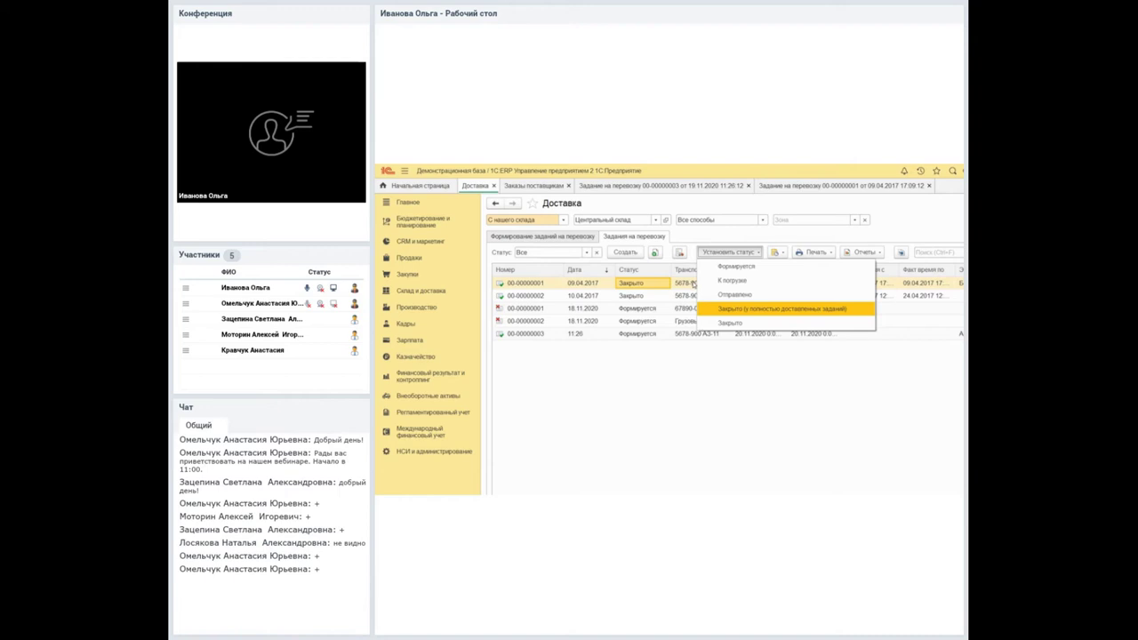
click(736, 202)
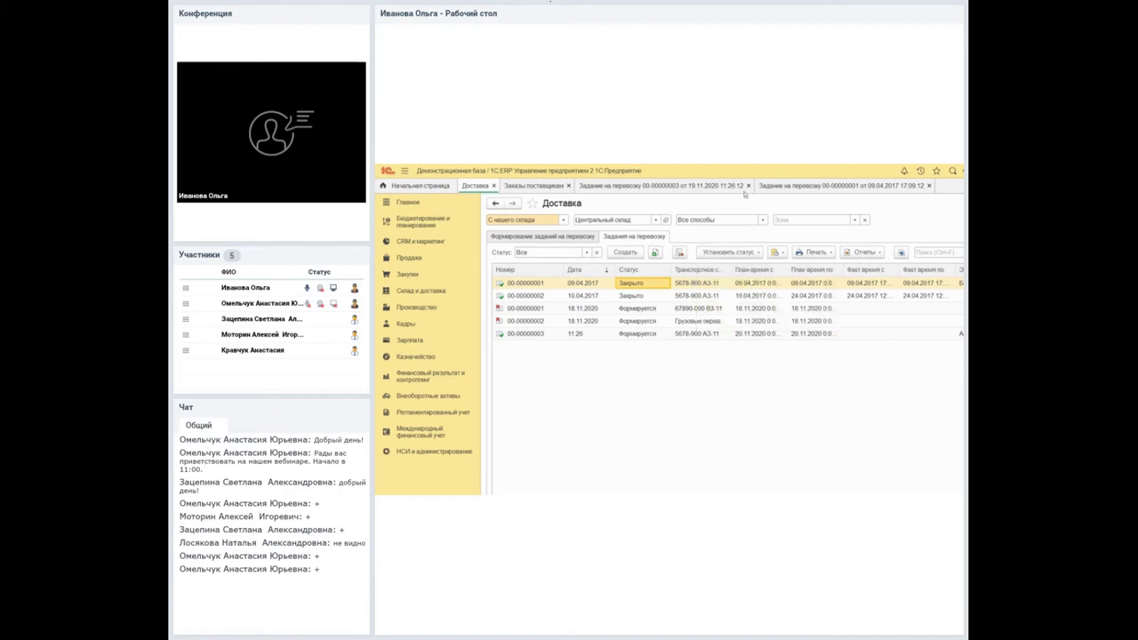
click(759, 184)
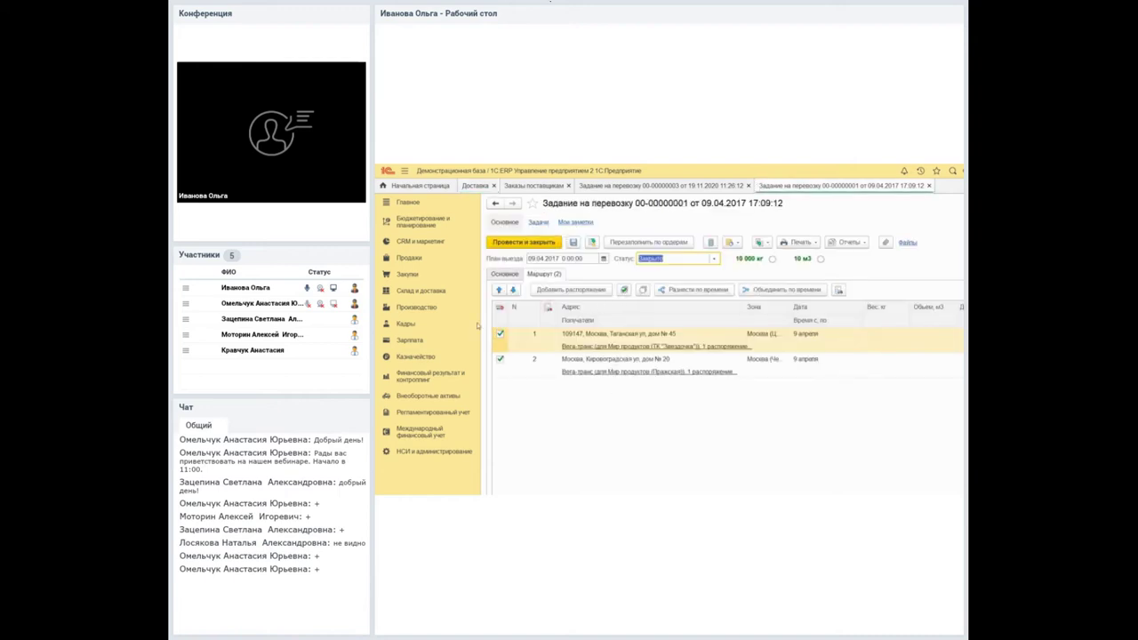
key(Down)
key(space)
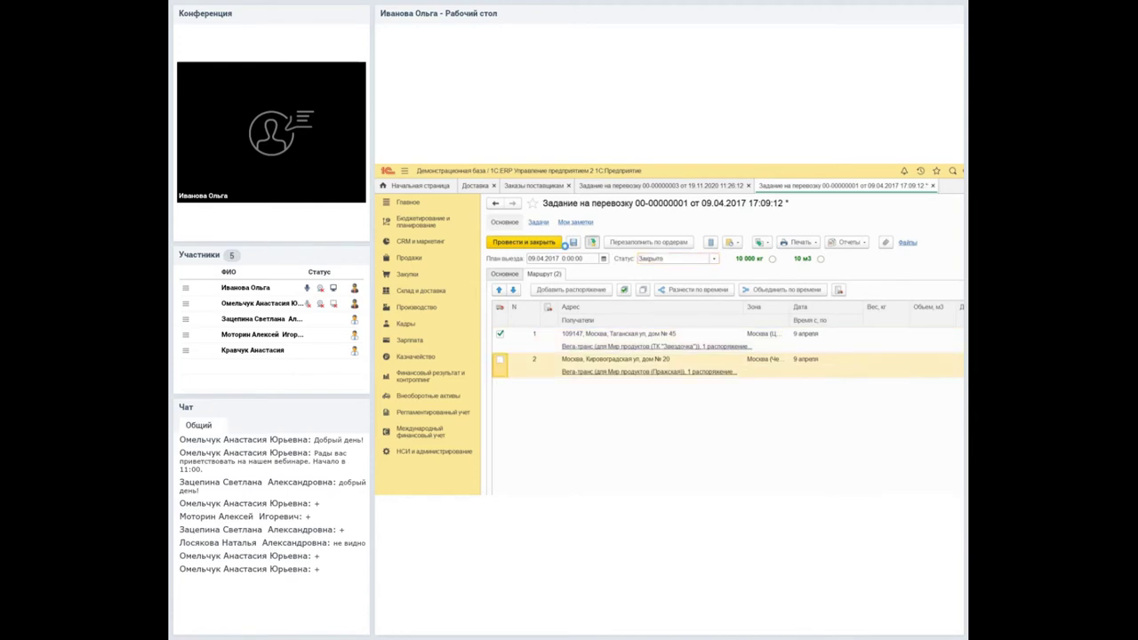
click(932, 185)
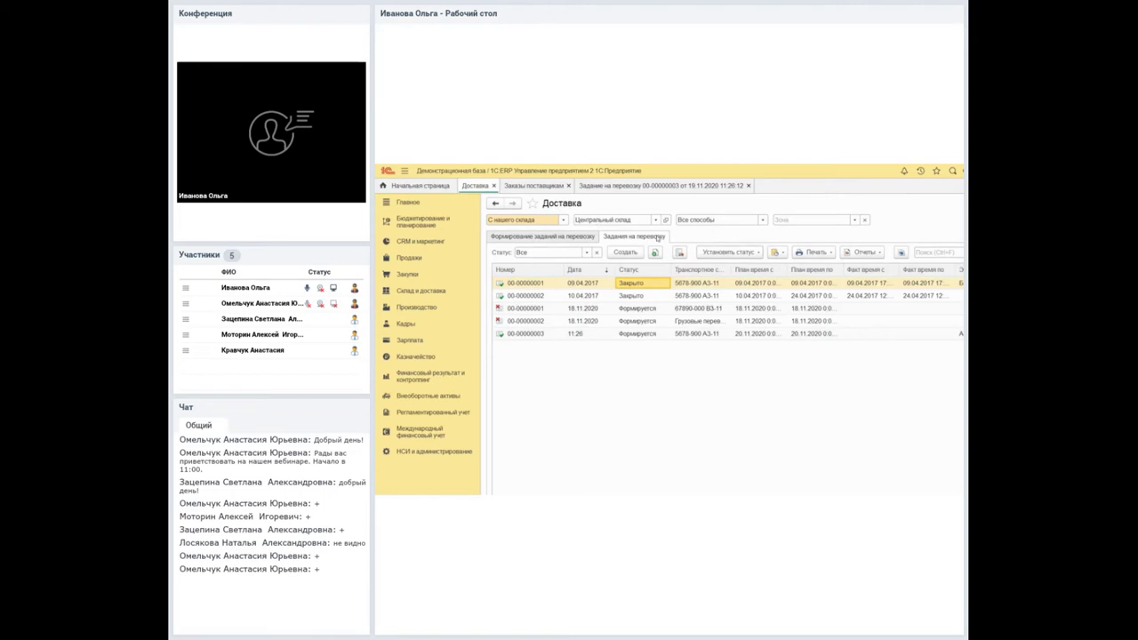
click(728, 252)
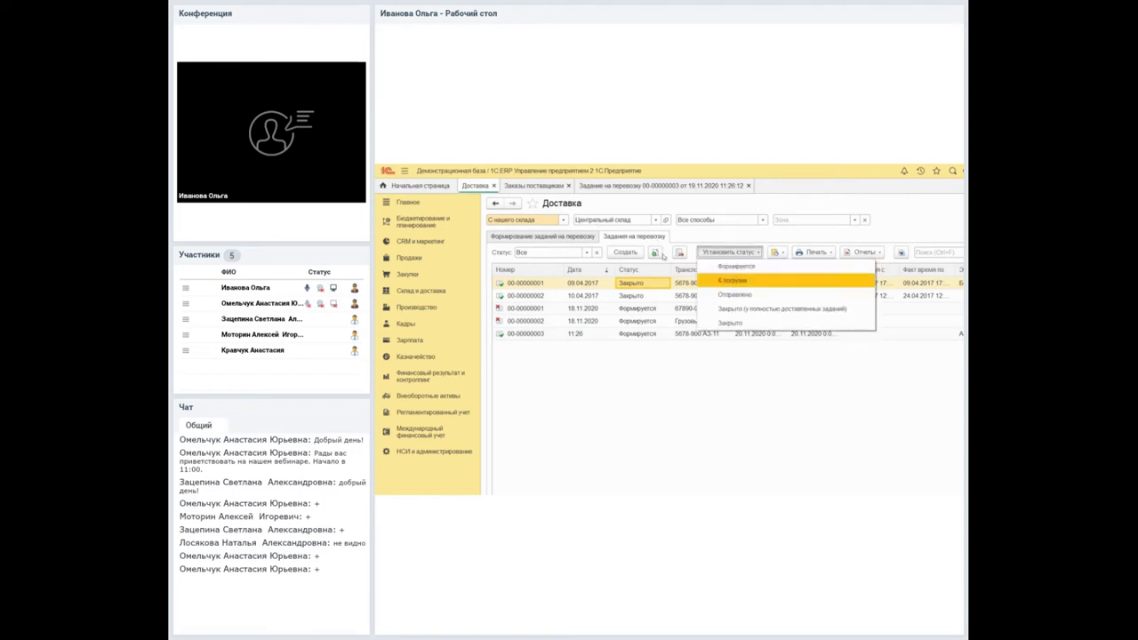
click(673, 284)
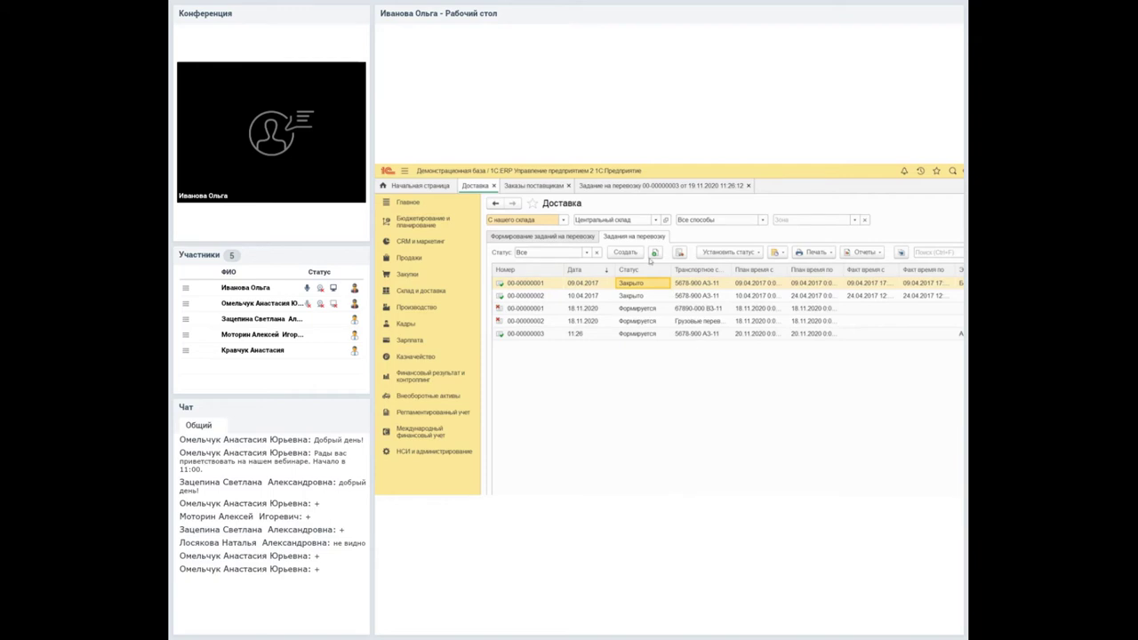
key(Return)
click(675, 258)
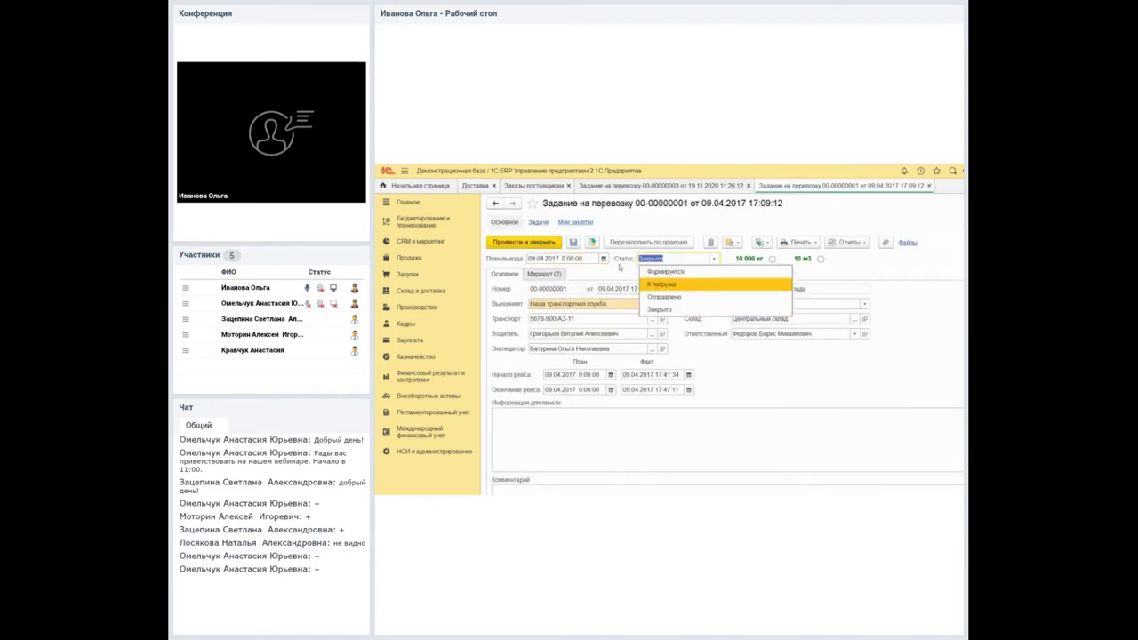
click(667, 298)
click(523, 241)
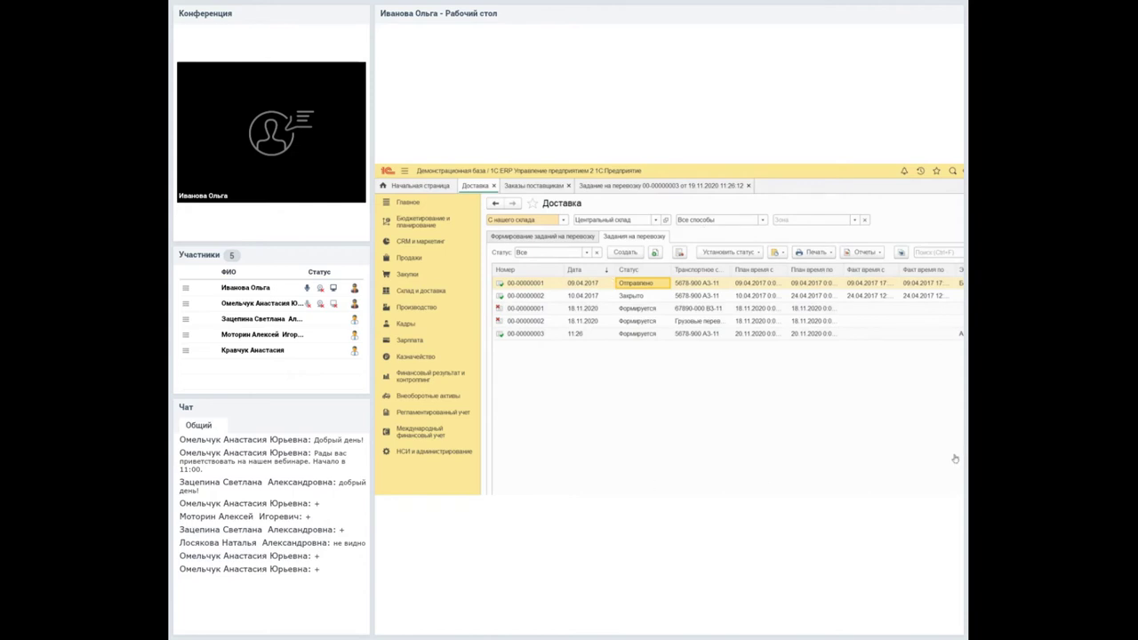
click(729, 253)
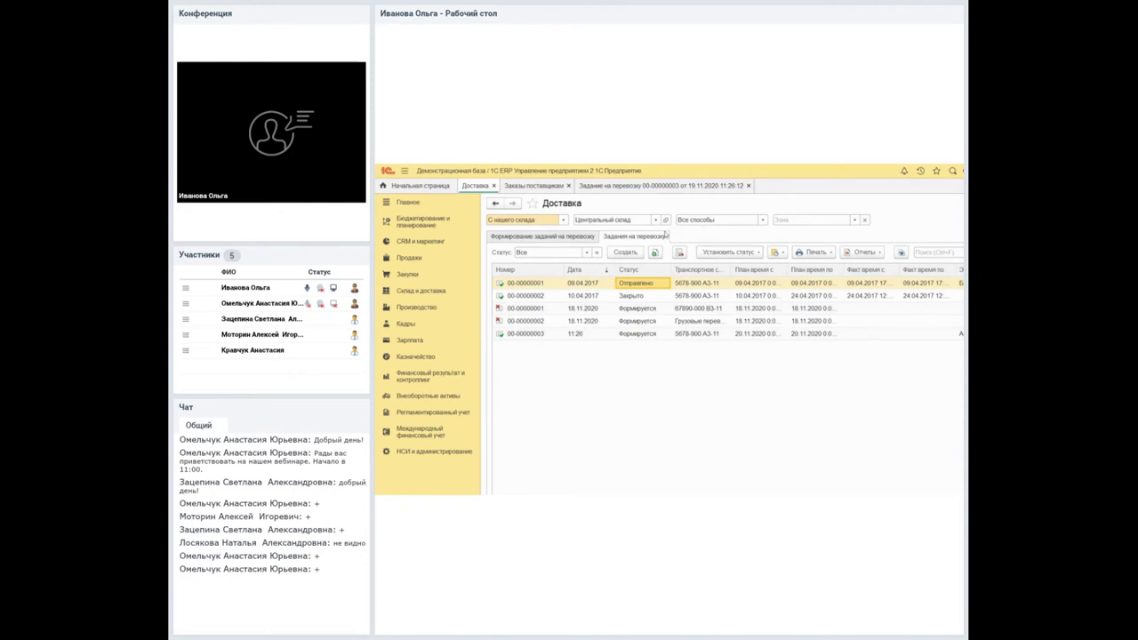
click(665, 284)
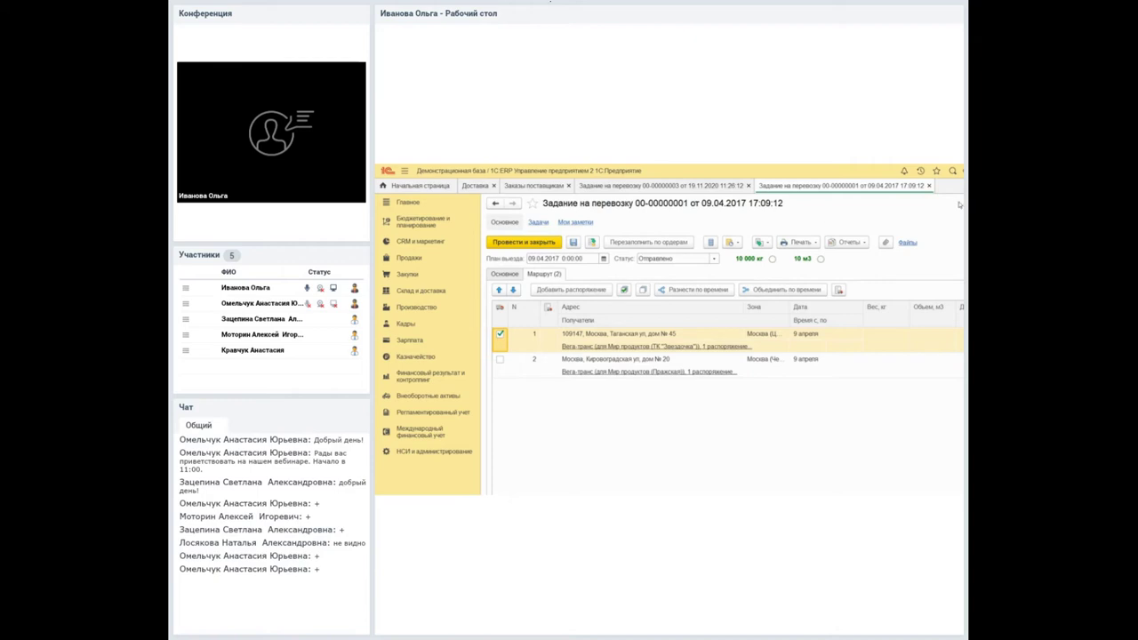
click(929, 185)
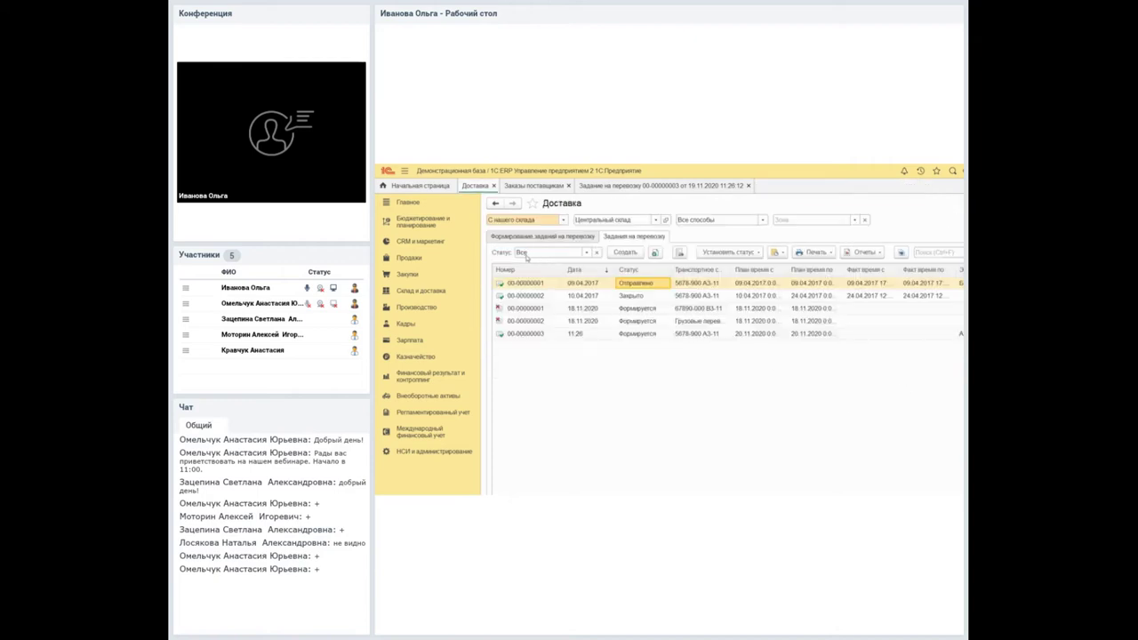
click(728, 253)
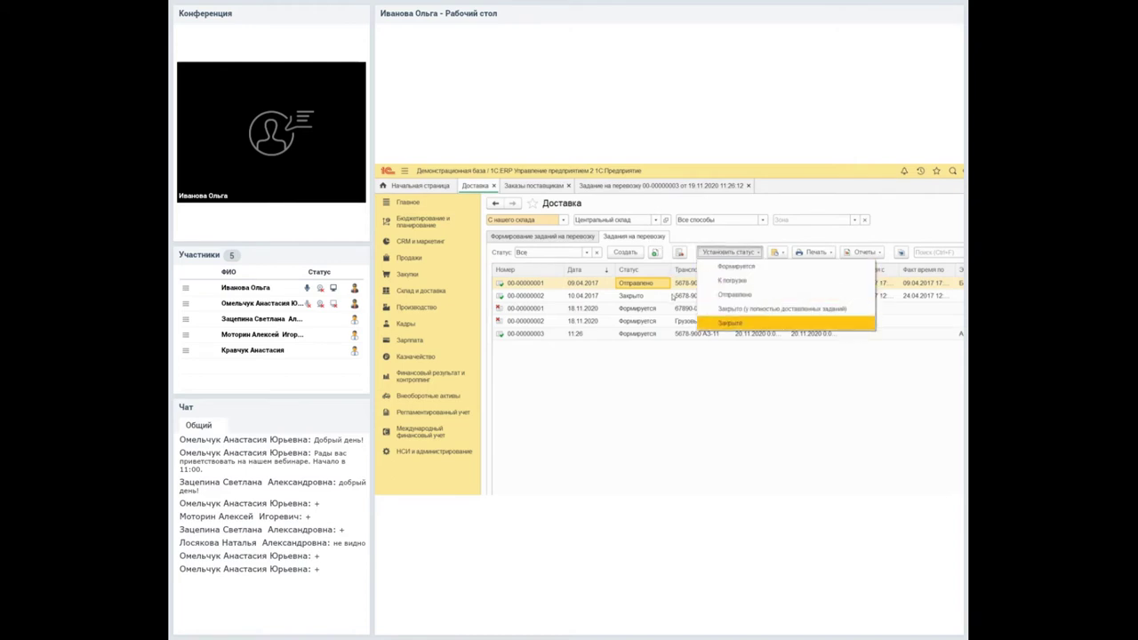
key(Return)
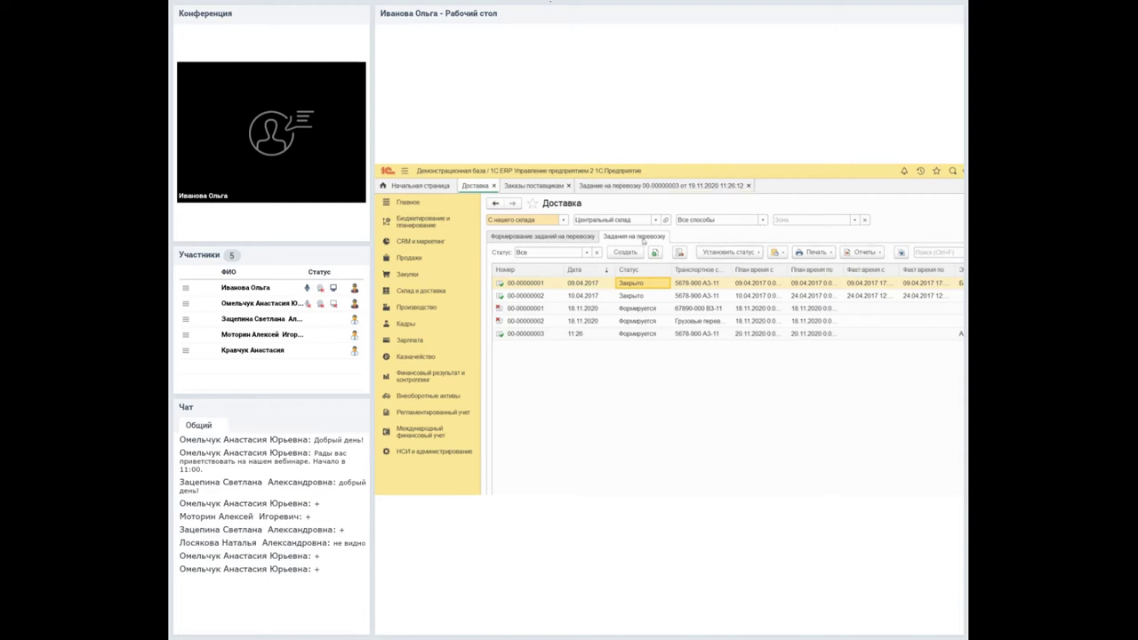
click(615, 185)
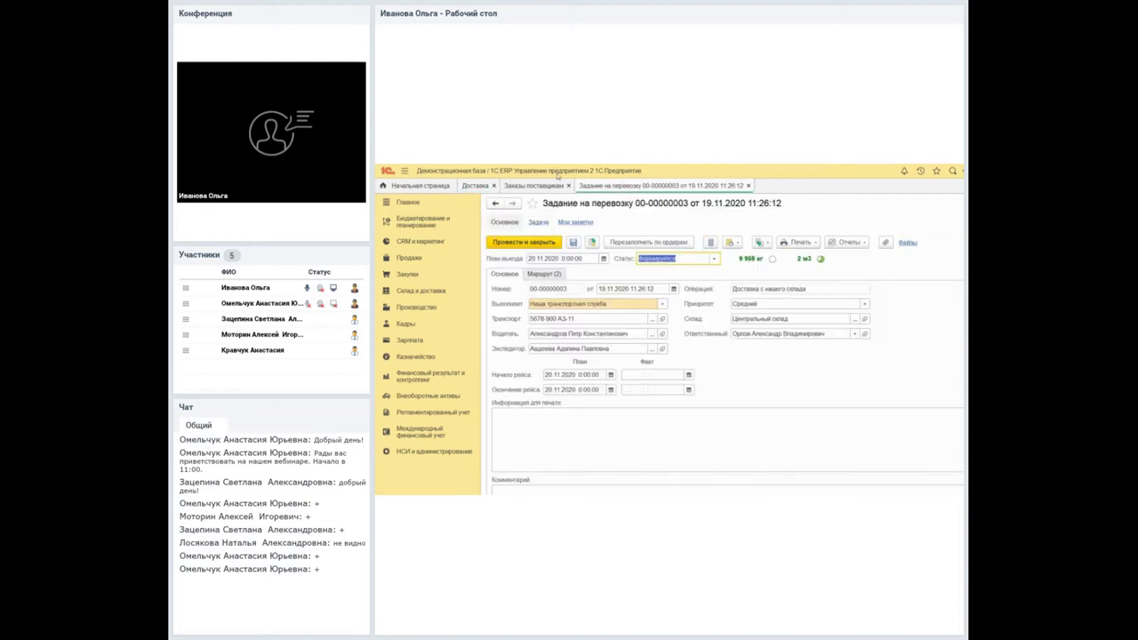
click(800, 242)
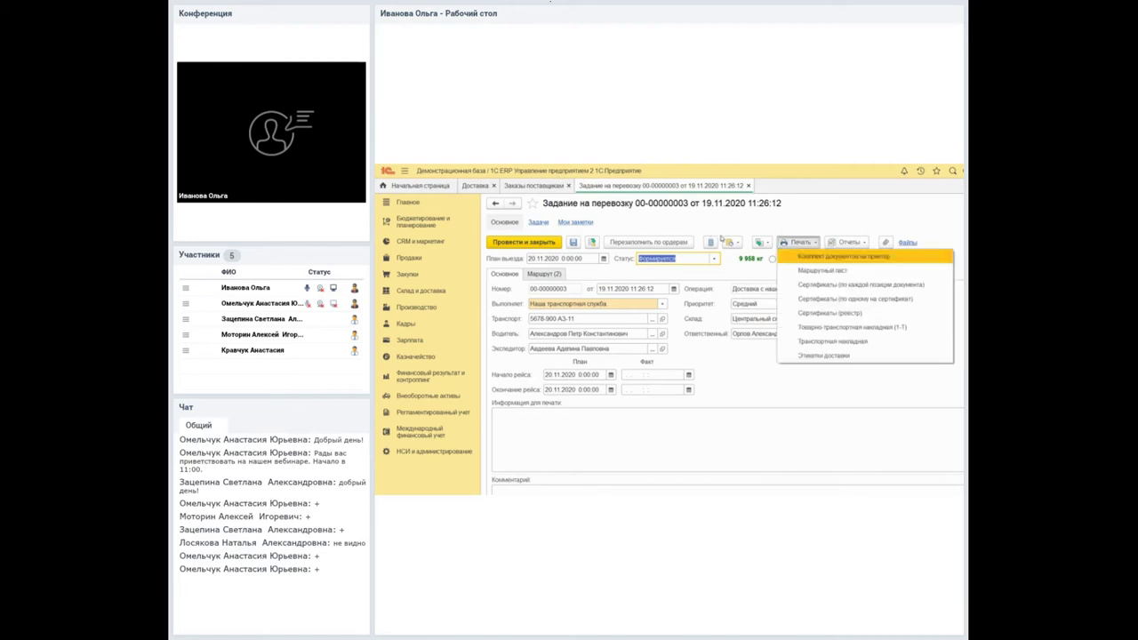
key(Down)
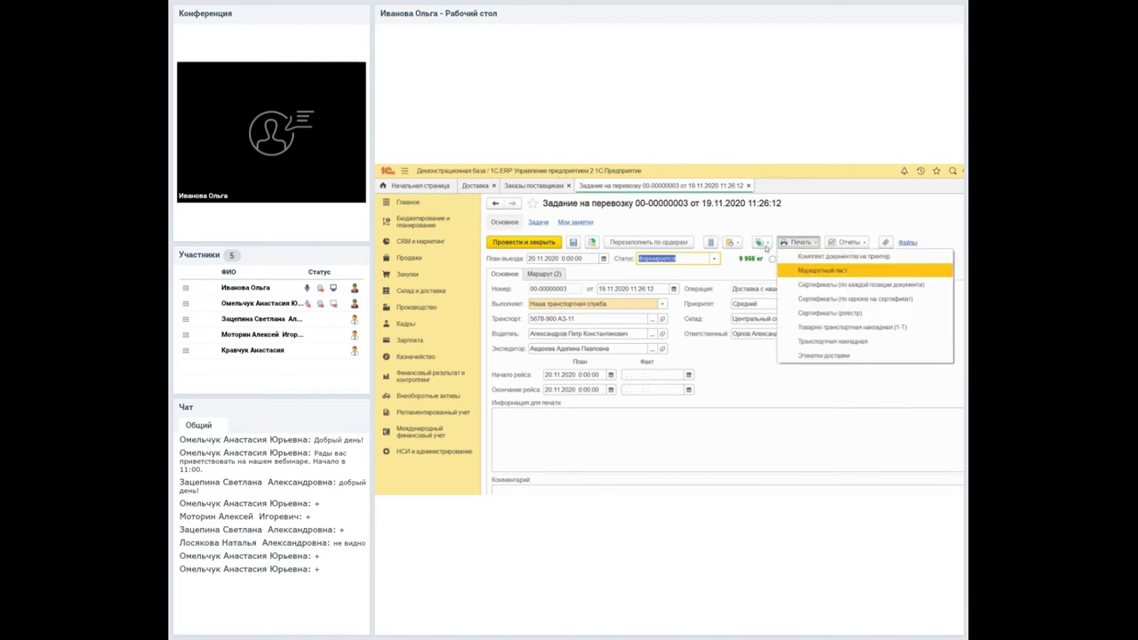
key(Return)
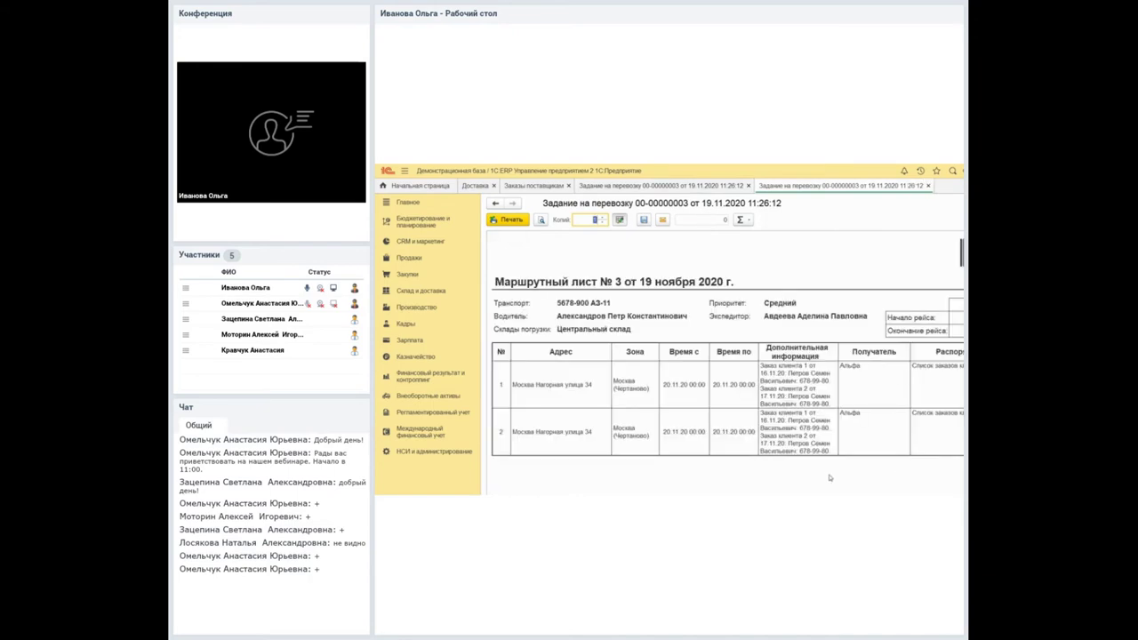
scroll(715, 477, right, 1)
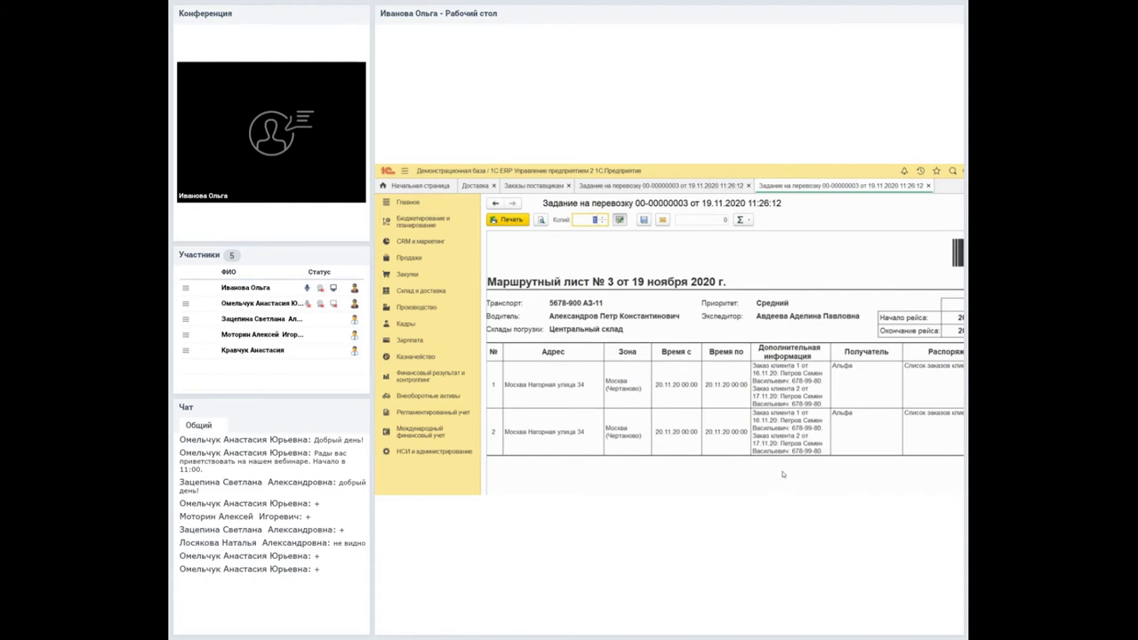
scroll(797, 473, right, 2)
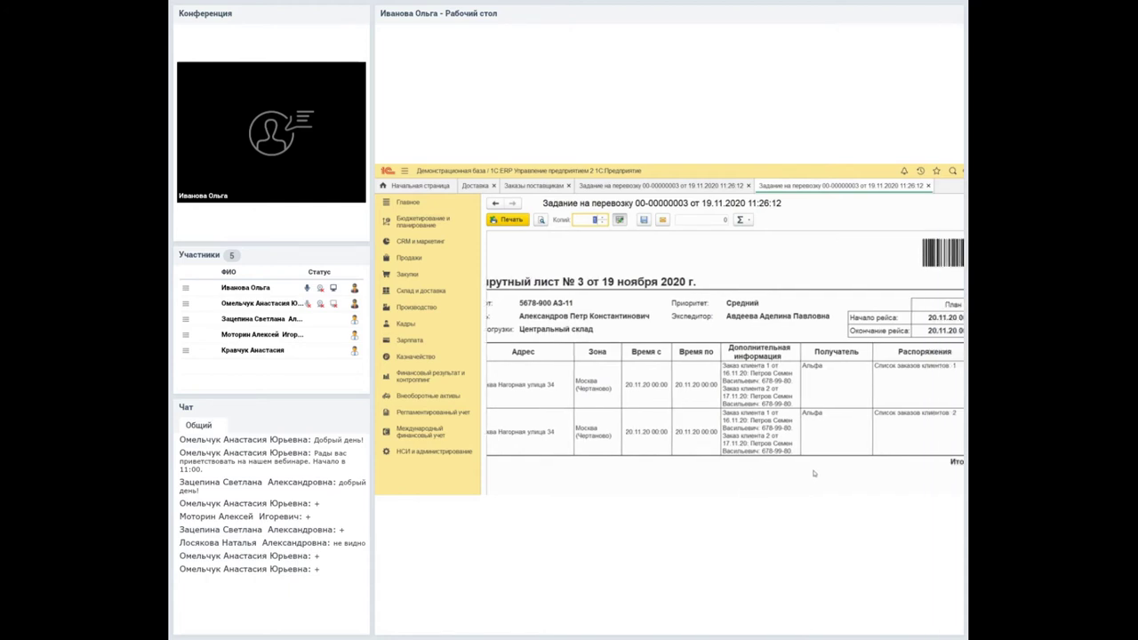
scroll(784, 473, left, 3)
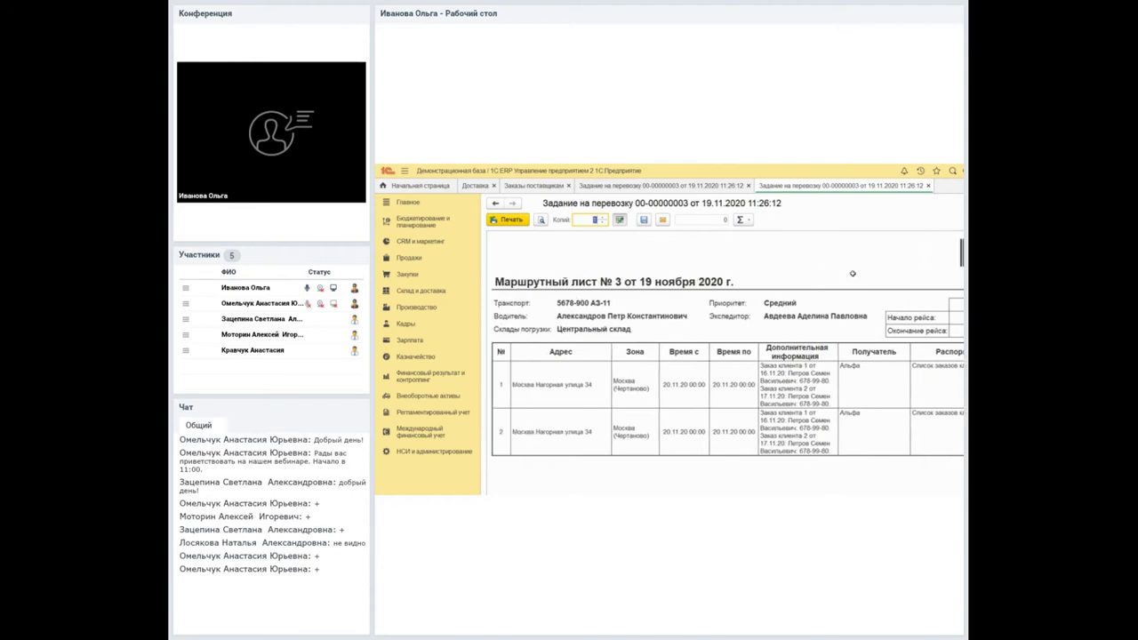
click(953, 203)
Dismiss the print forms list without printing and go to the Заказы поставщикам list.
click(797, 242)
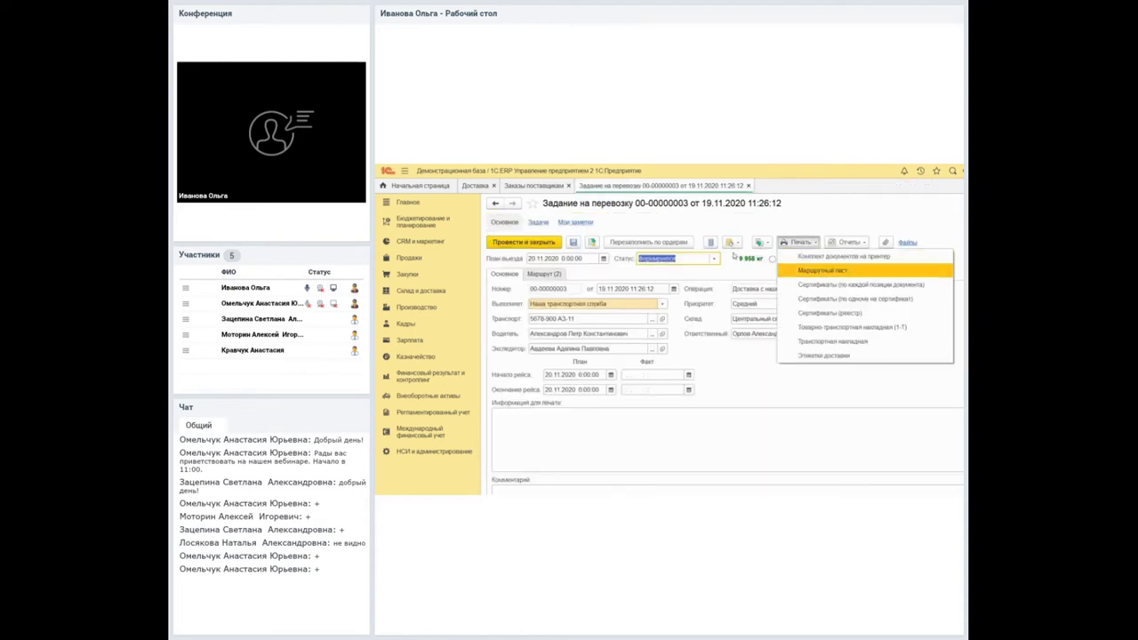
key(Down)
key(Down)
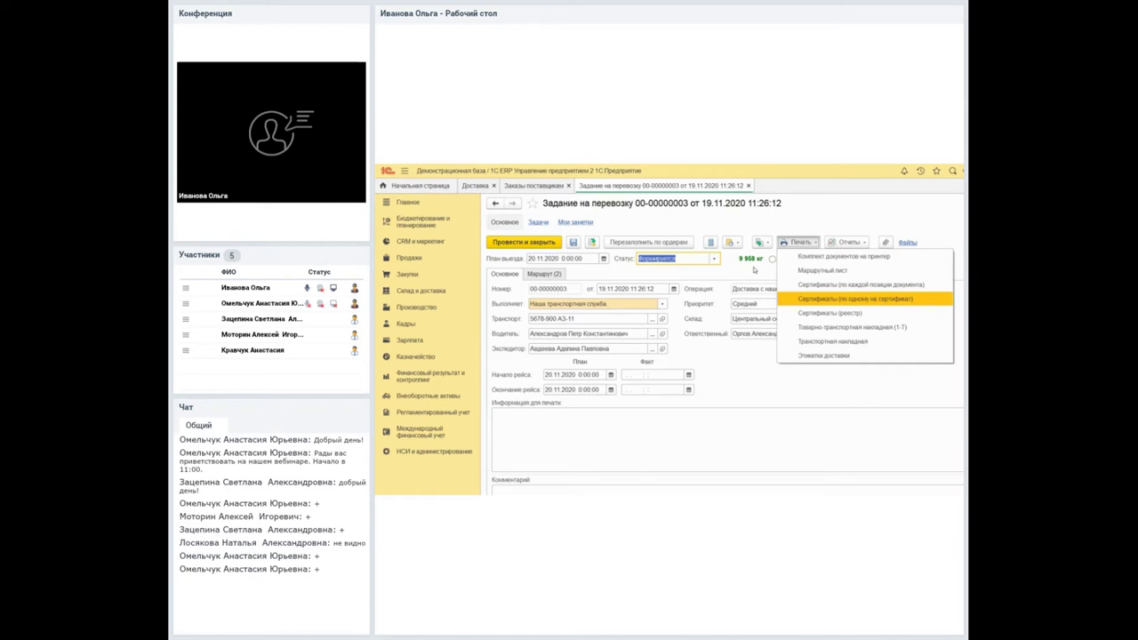
key(Up)
key(Up)
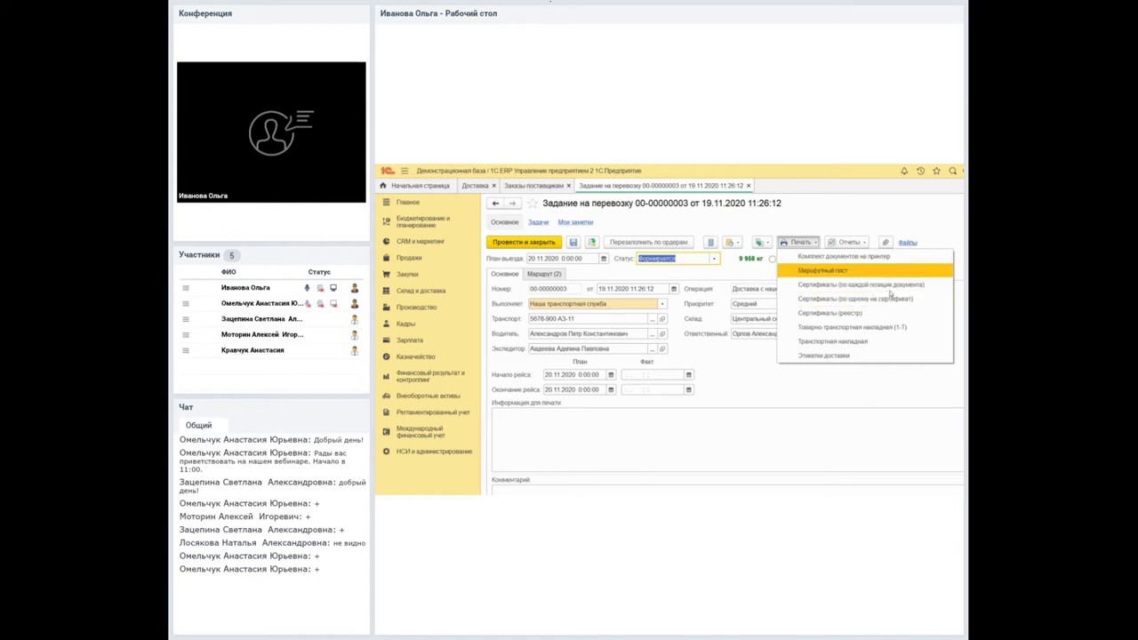
key(Escape)
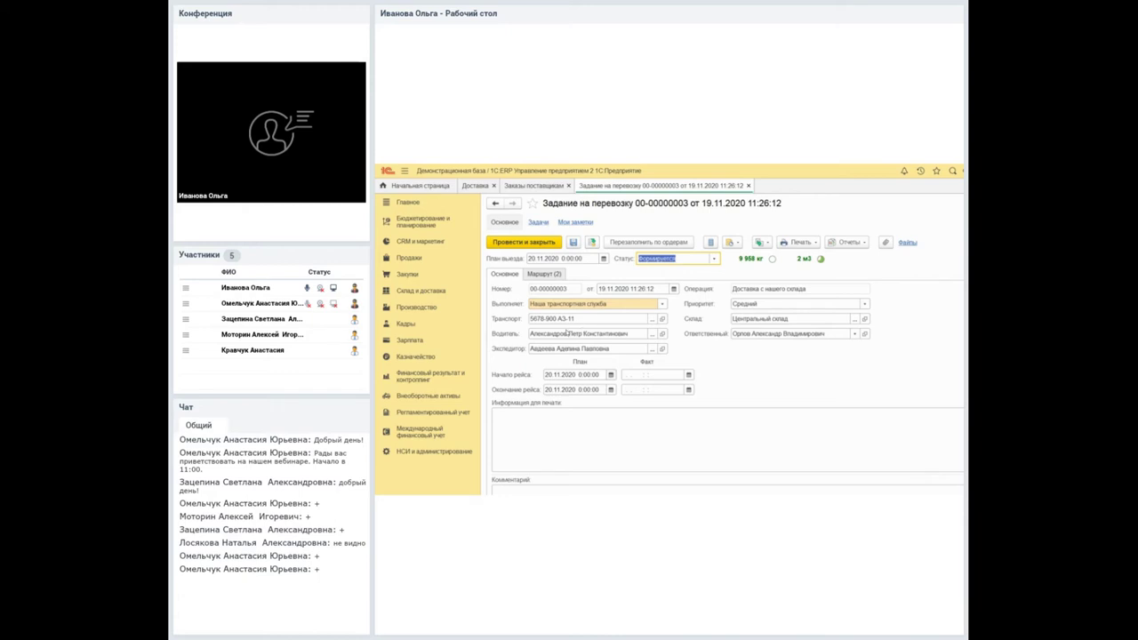
click(513, 183)
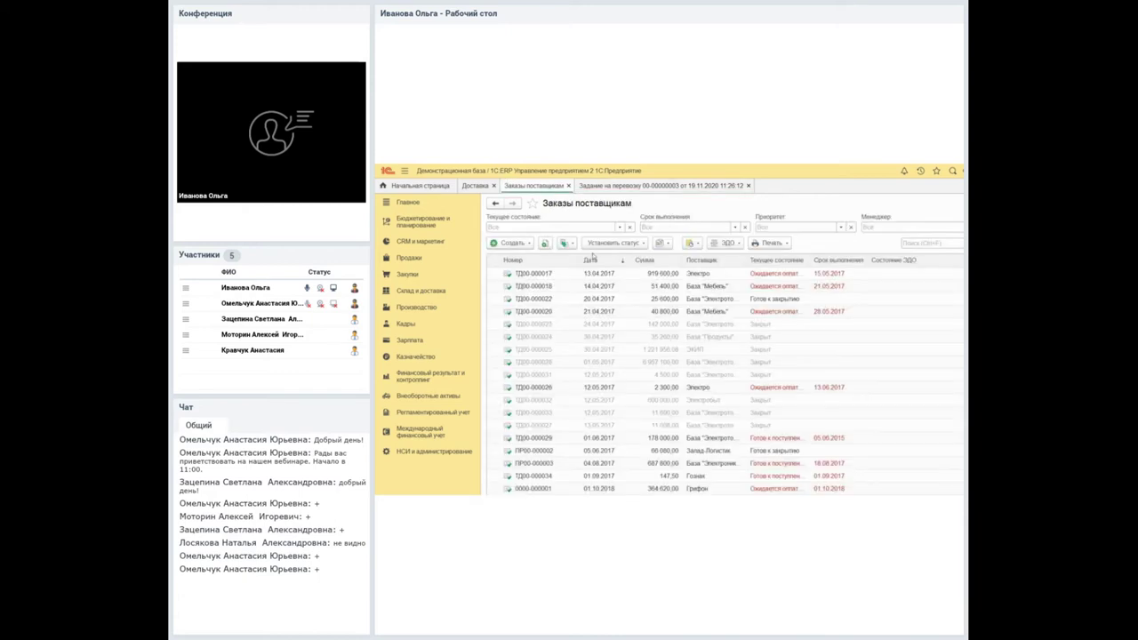
click(472, 185)
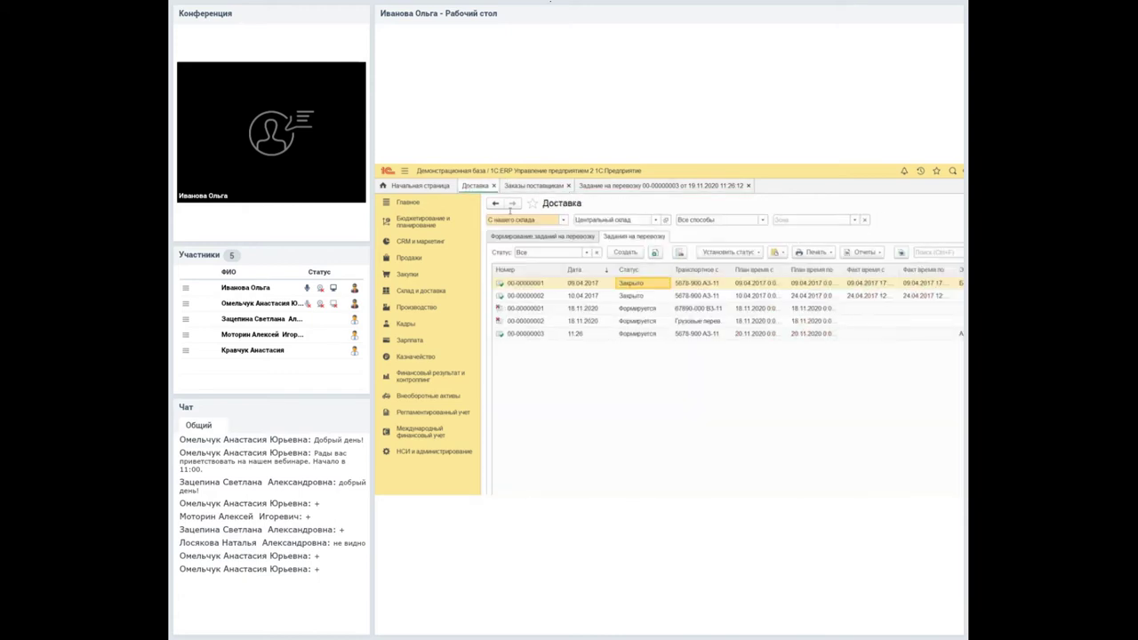
double_click(586, 283)
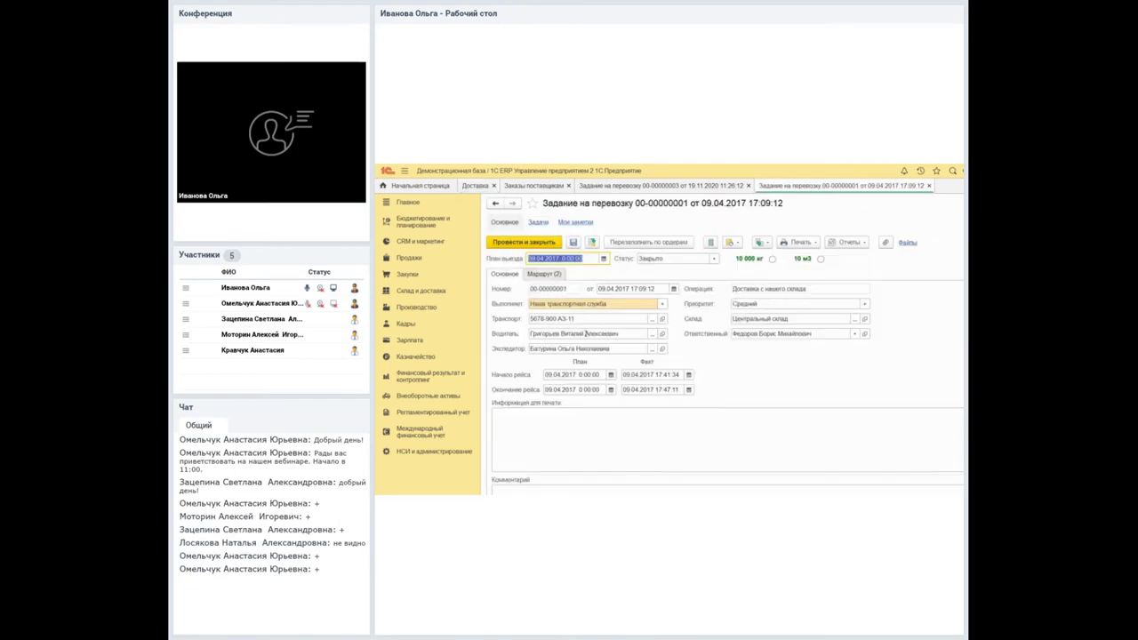
key(Tab)
key(Tab)
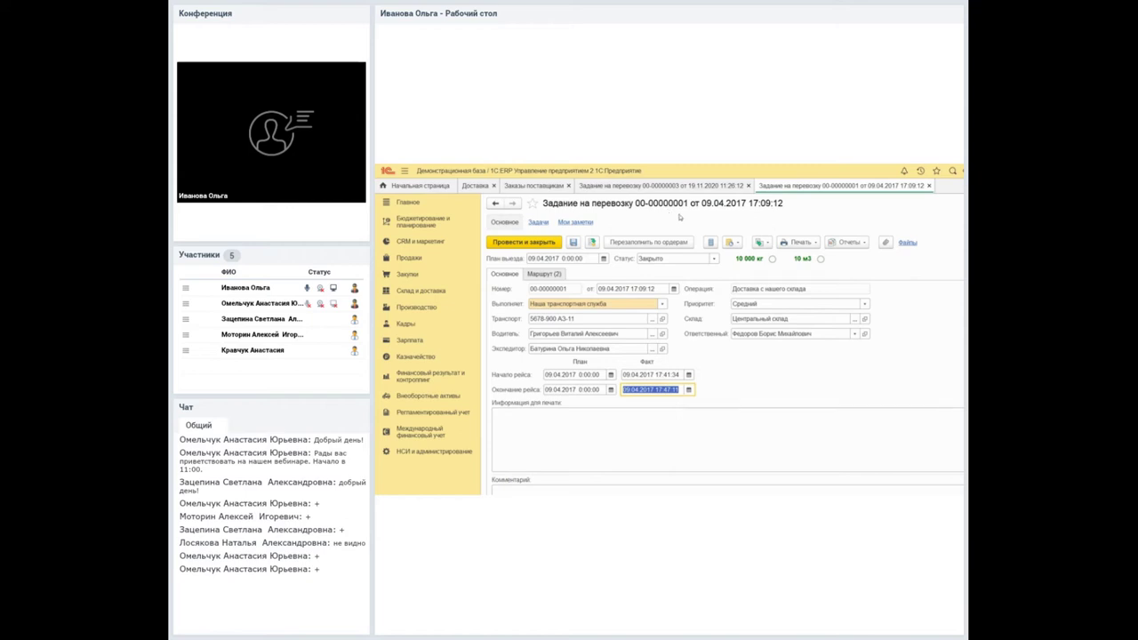
middle_click(821, 186)
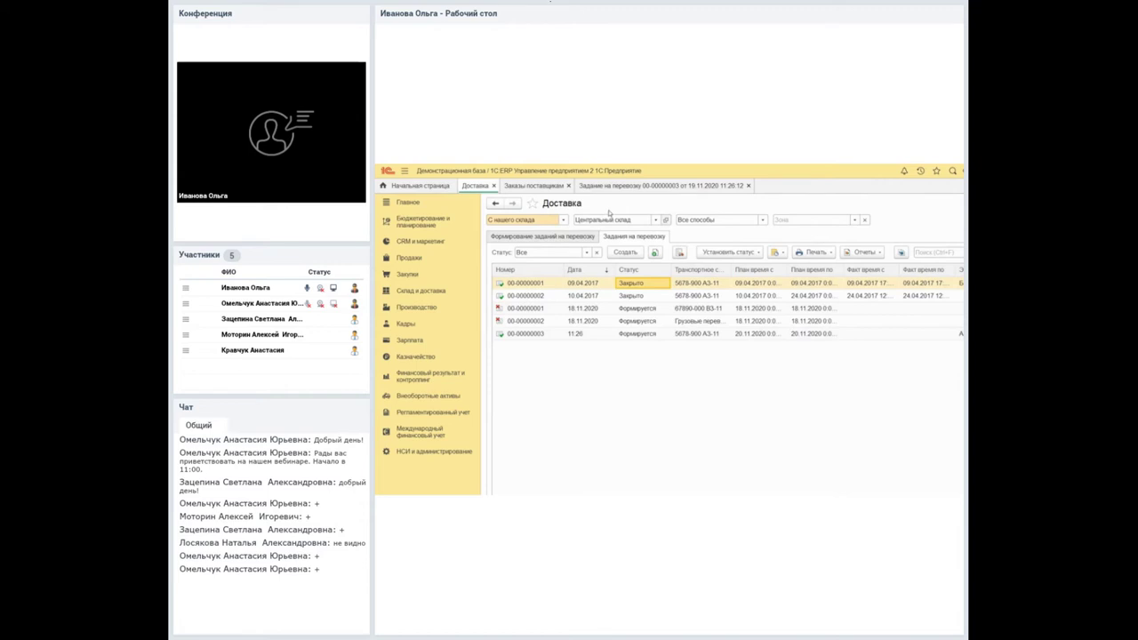
View the Центральный склад card's Ордерная схема и структура settings, then return to Заказы поставщикам.
double_click(610, 219)
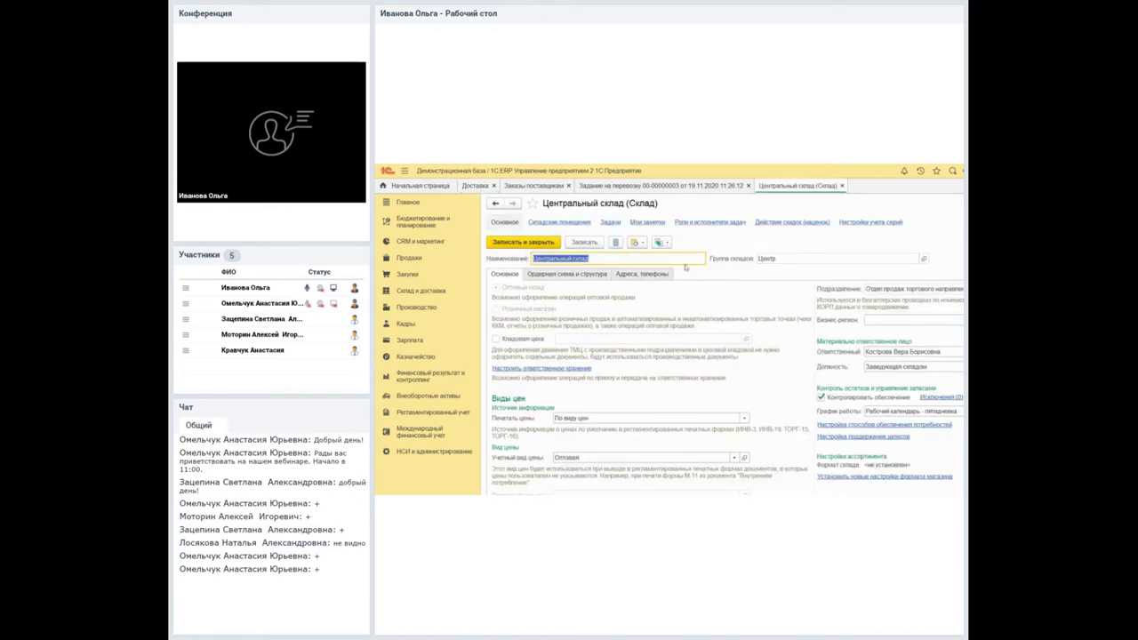
click(560, 273)
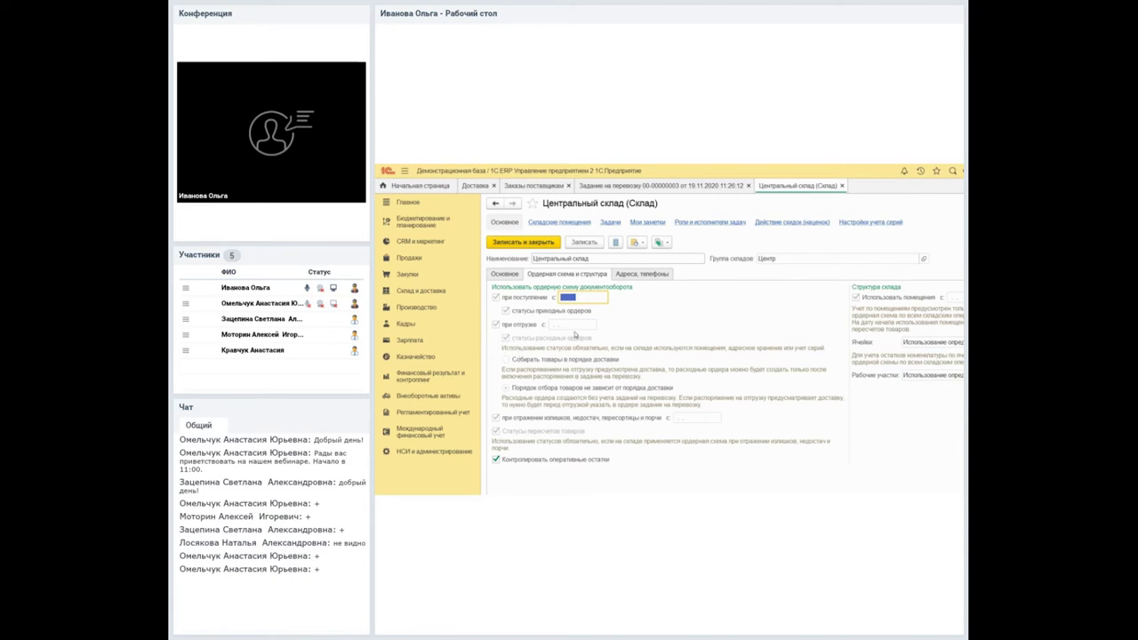
click(419, 291)
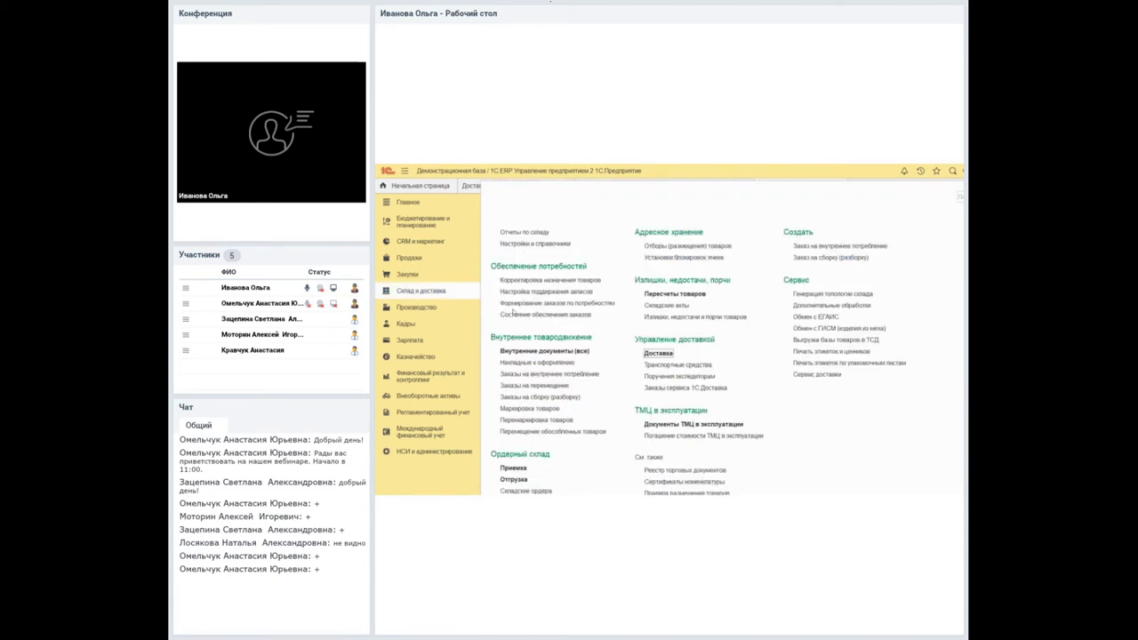
click(954, 194)
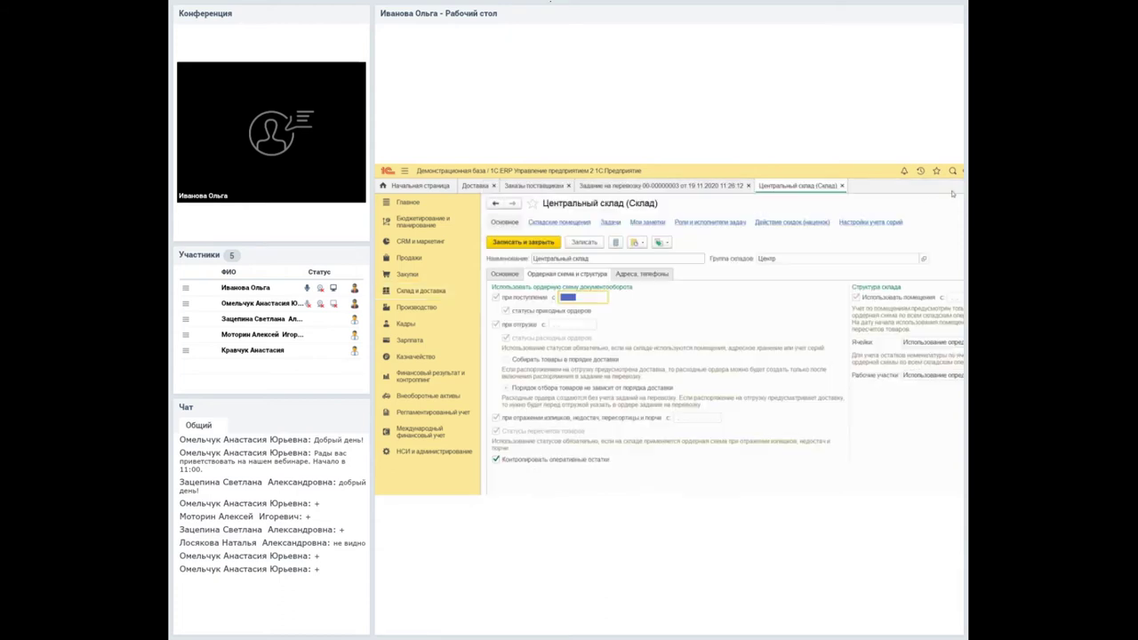
click(504, 186)
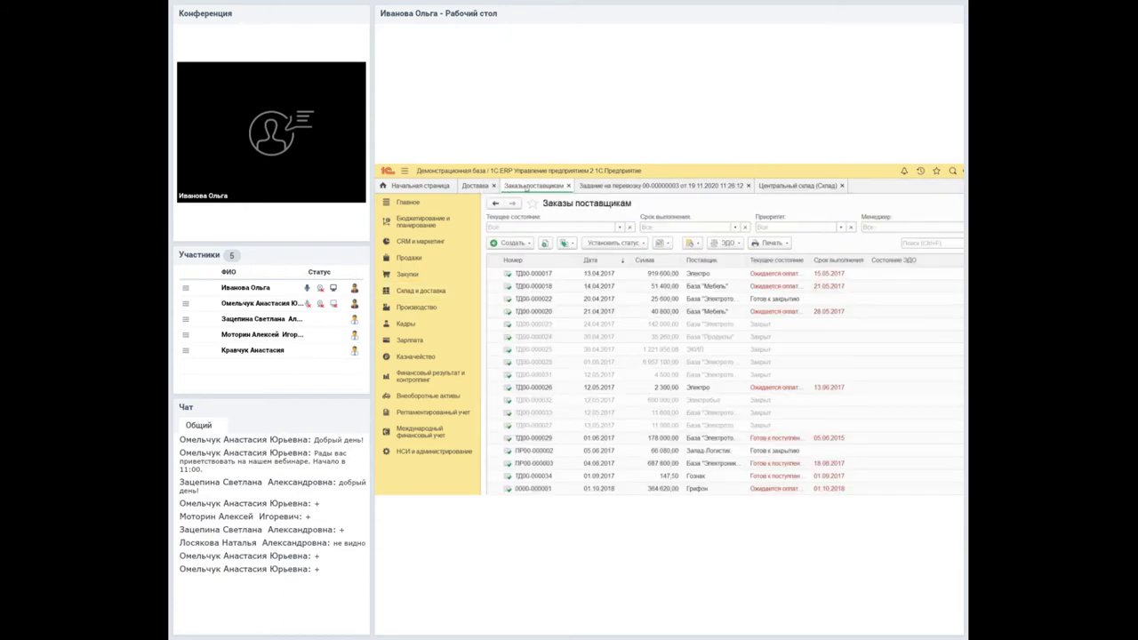
Show the Отгрузка товаров со склада workplace for warehouse Центральный склад.
click(585, 187)
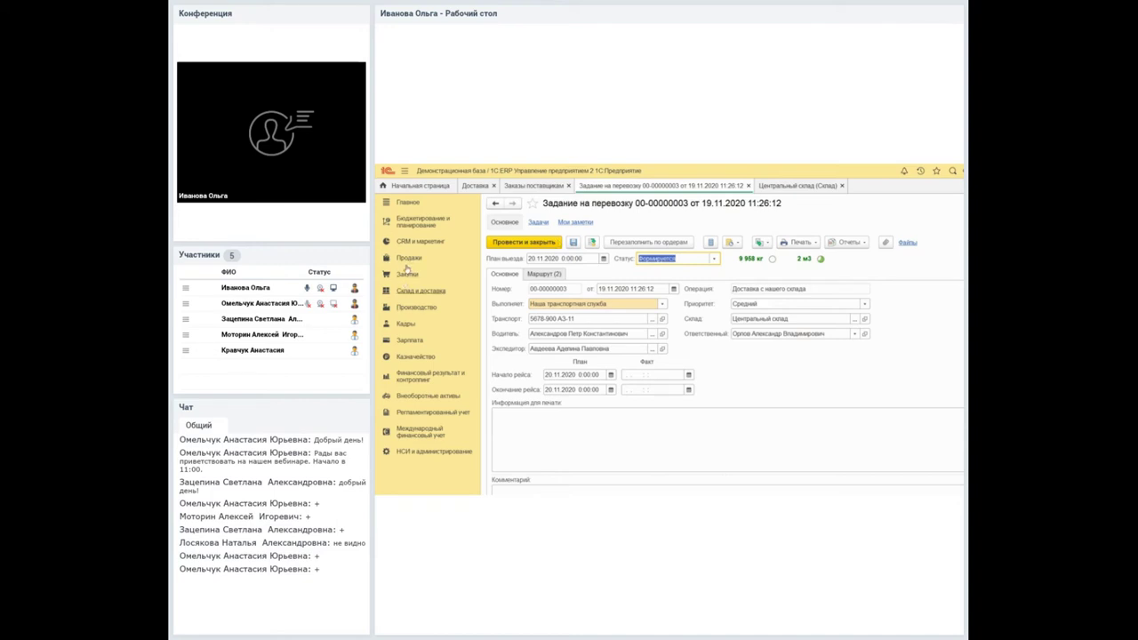
click(421, 291)
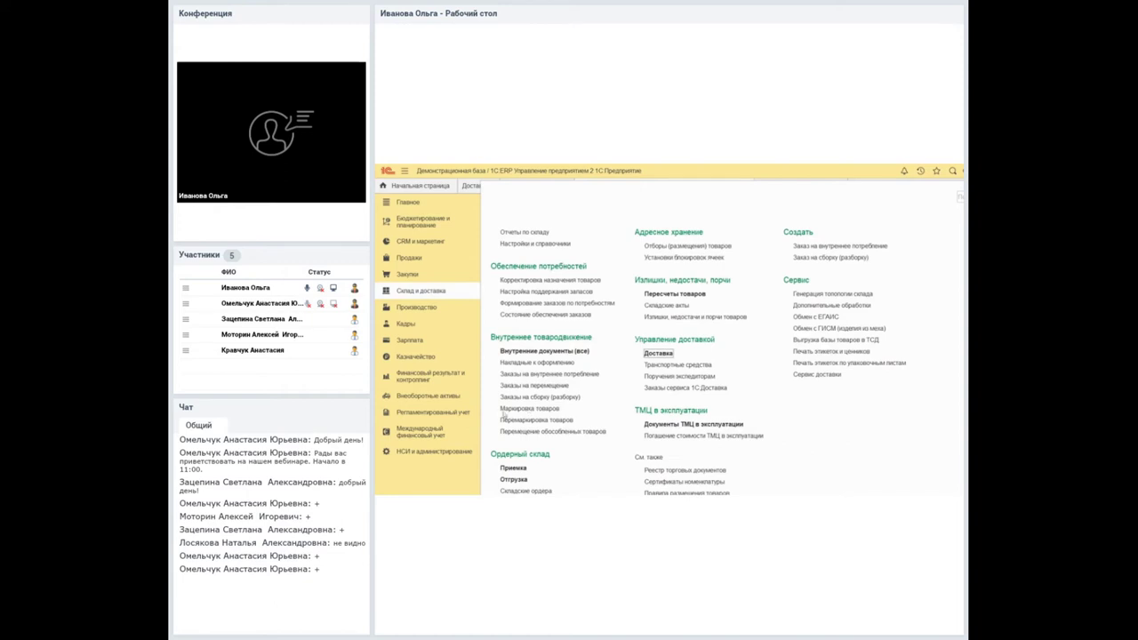
click(563, 375)
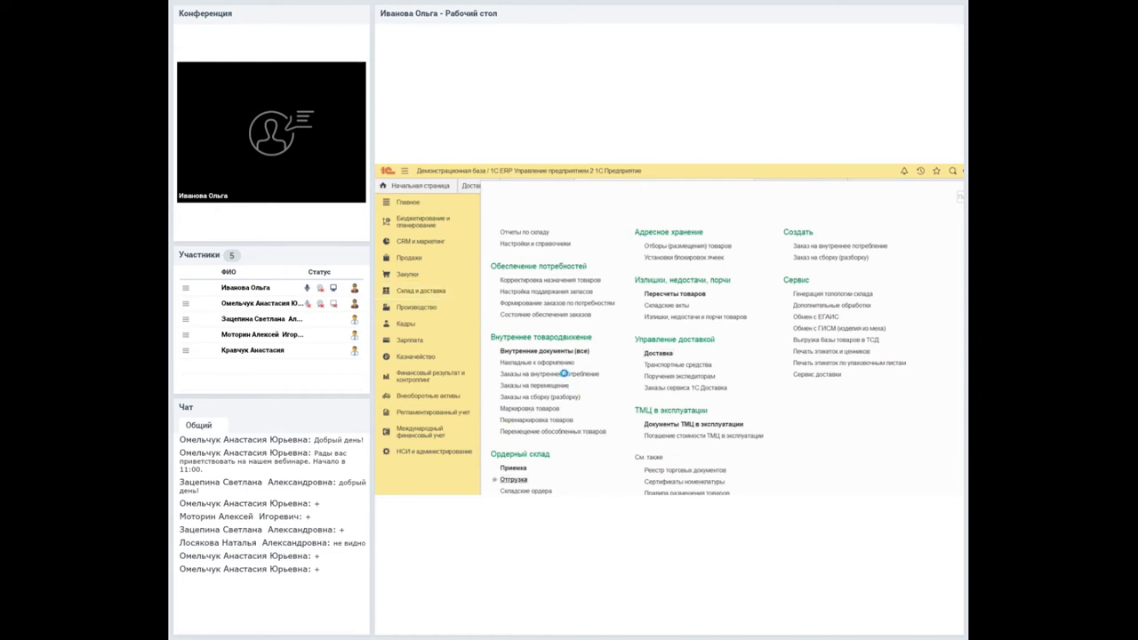
text(центр)
click(500, 235)
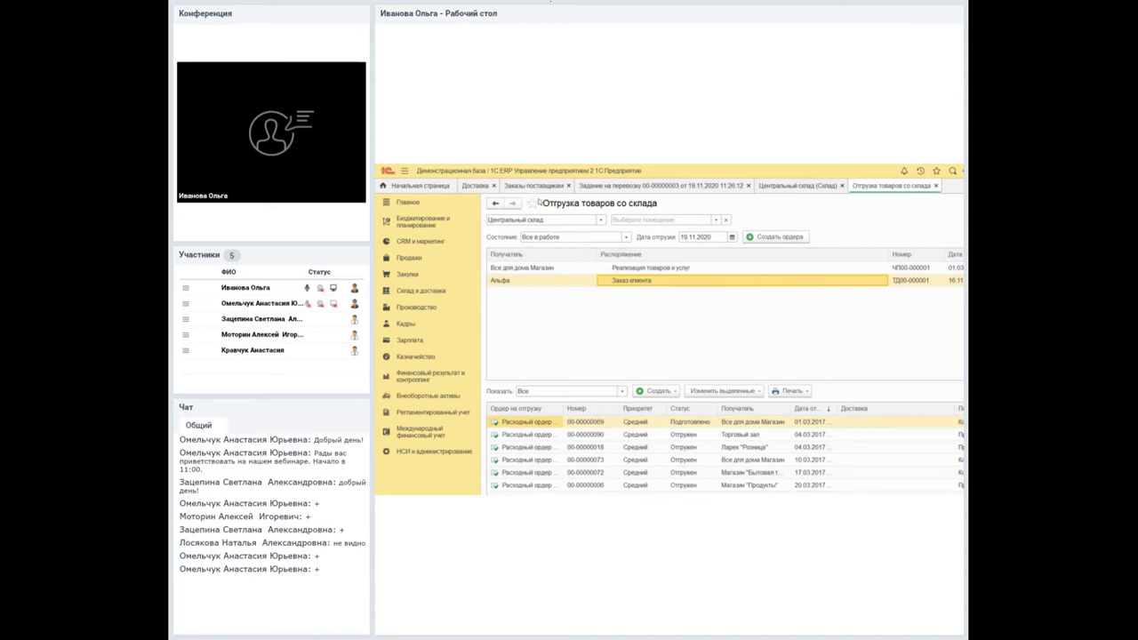
key(Left)
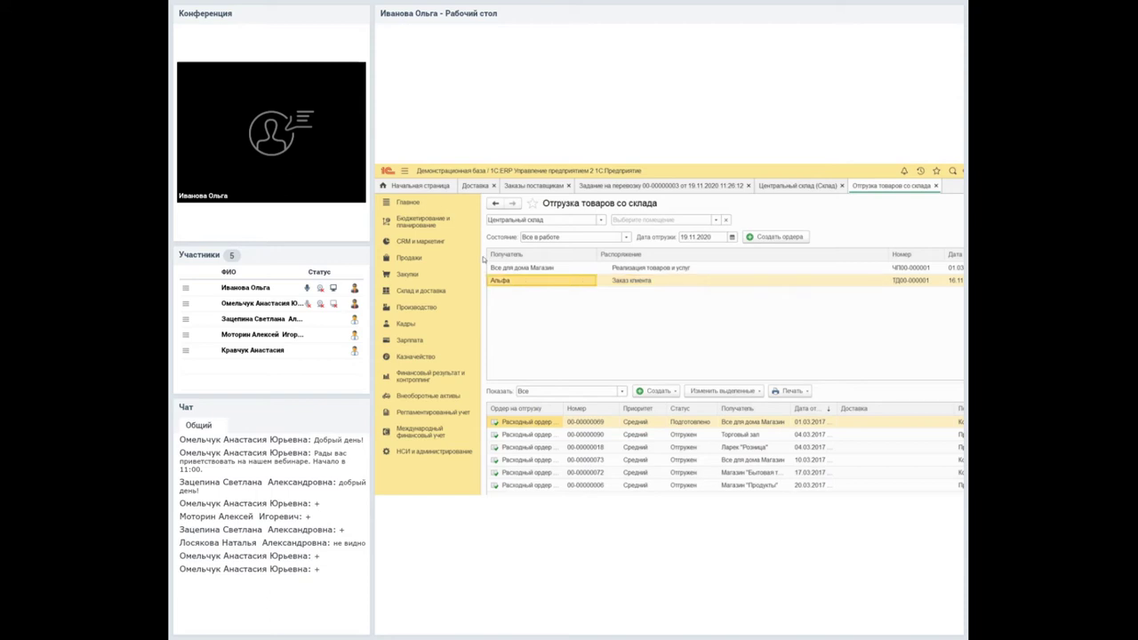
key(Right)
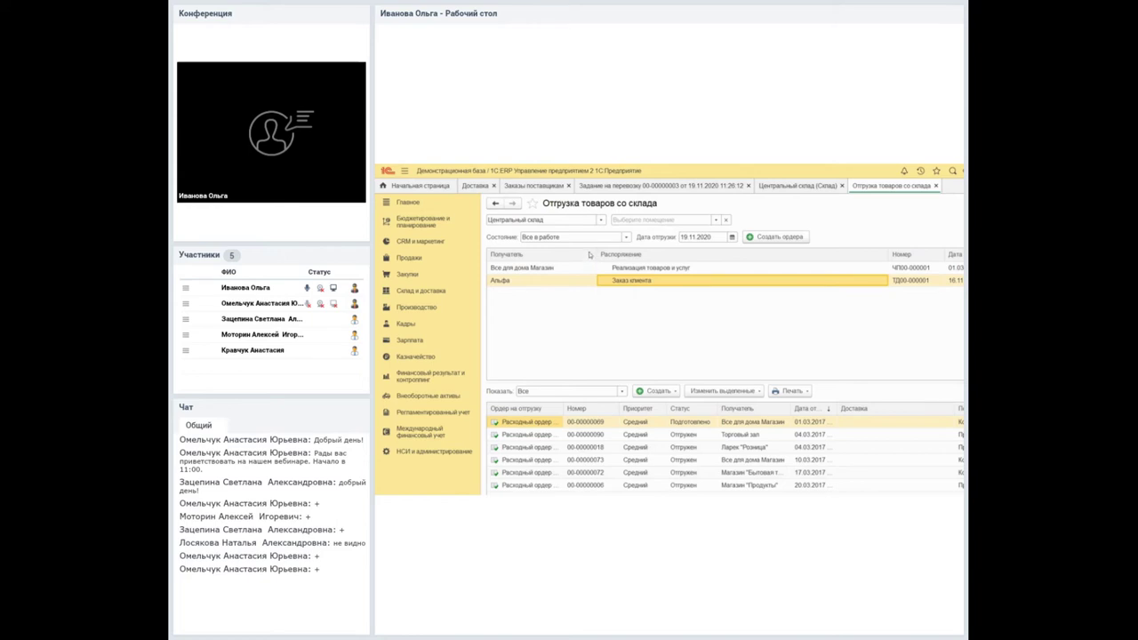
click(591, 187)
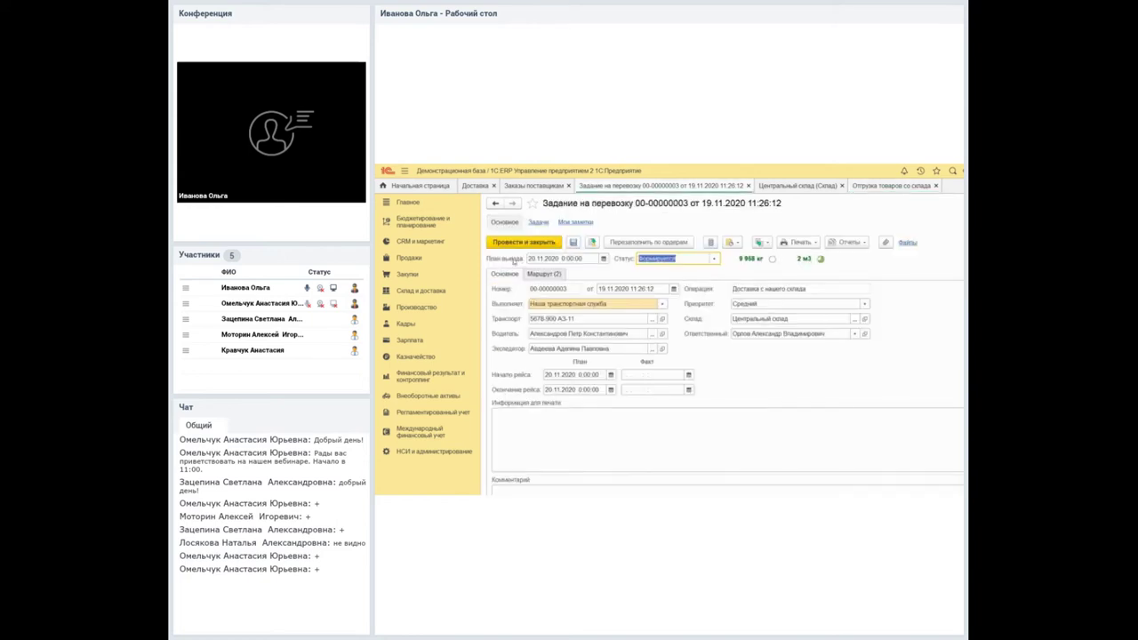
click(543, 273)
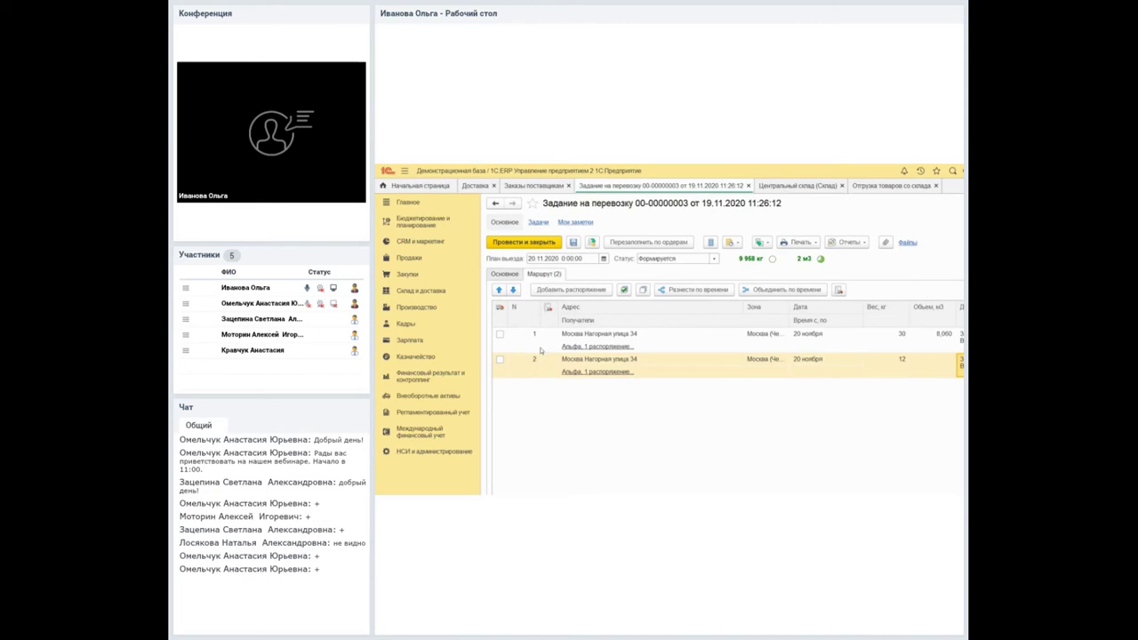
click(892, 185)
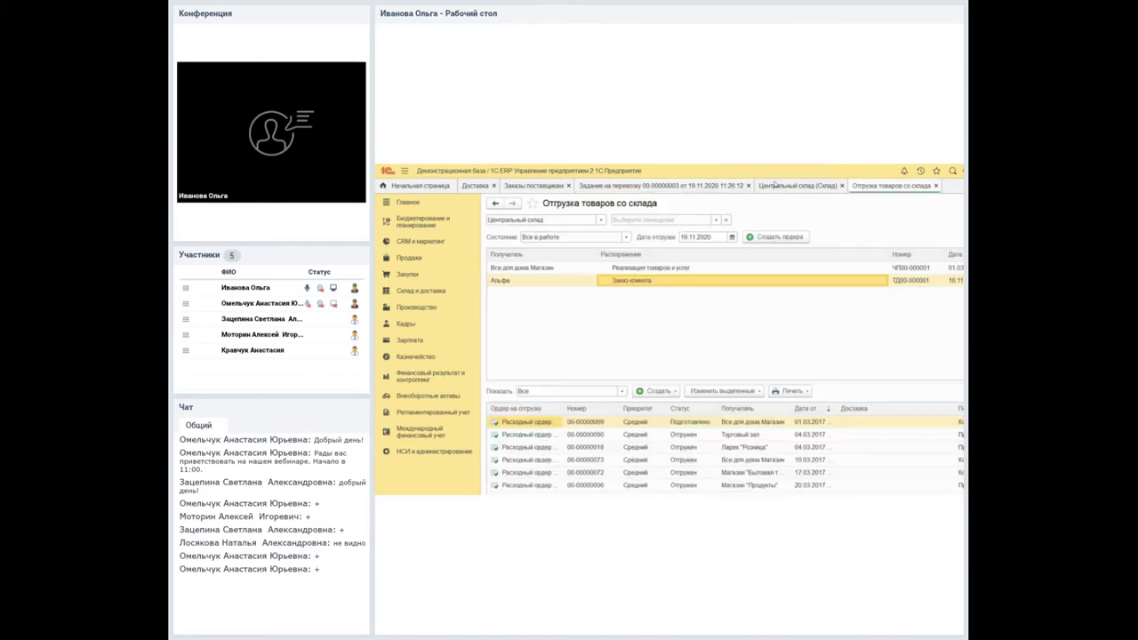
click(775, 236)
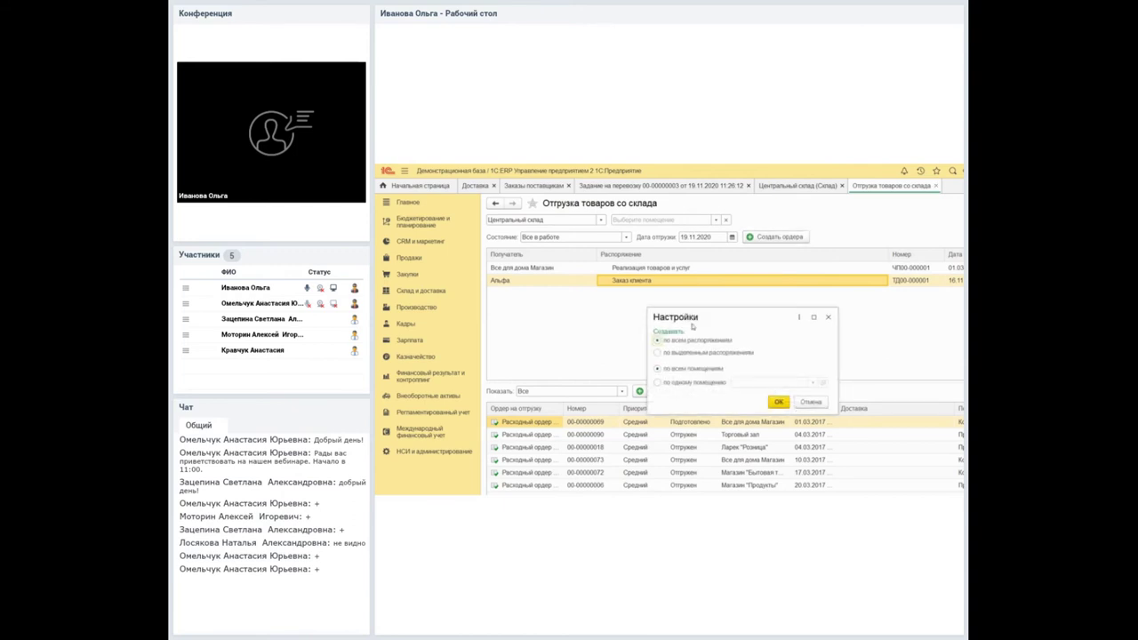
click(659, 352)
click(778, 401)
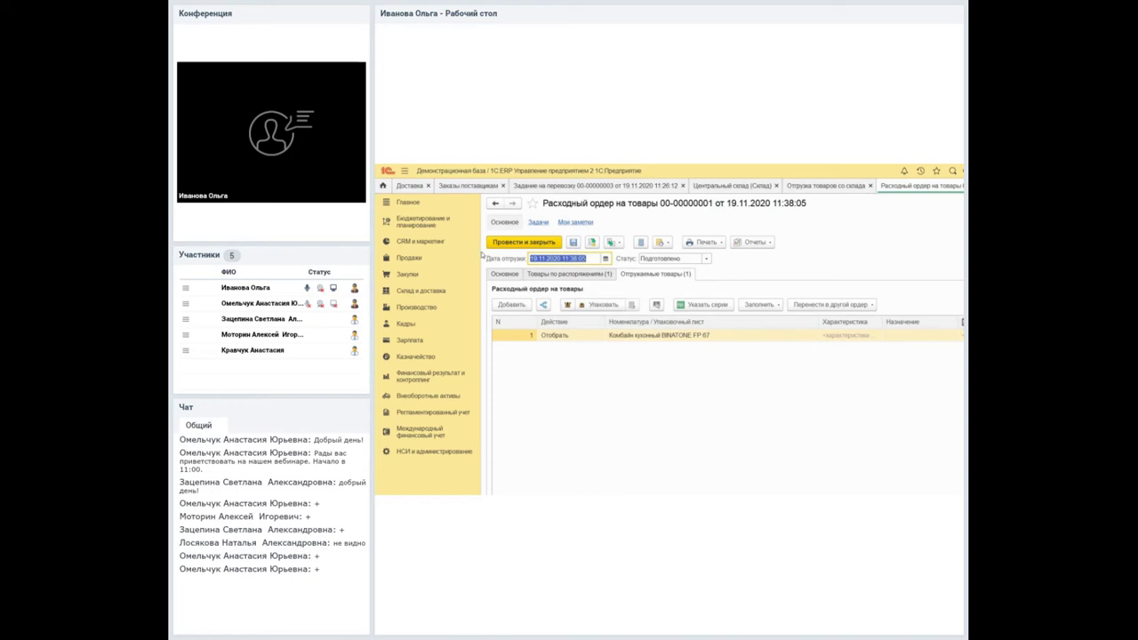
click(504, 274)
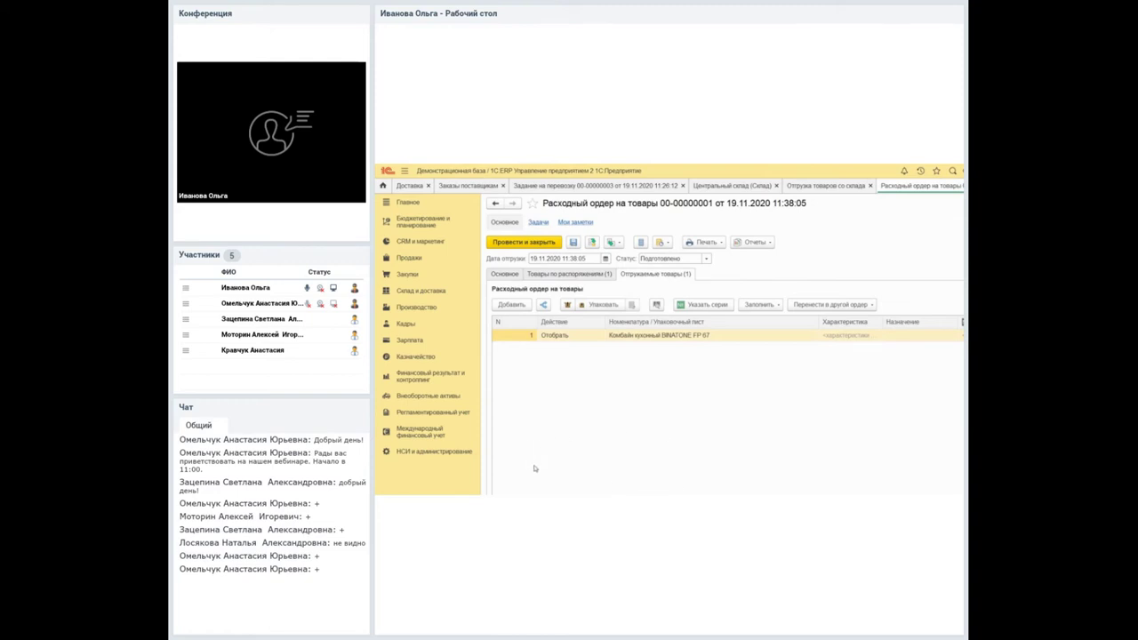
Set the goods issue order's status to К отбору and bring up the transport task choice.
click(644, 258)
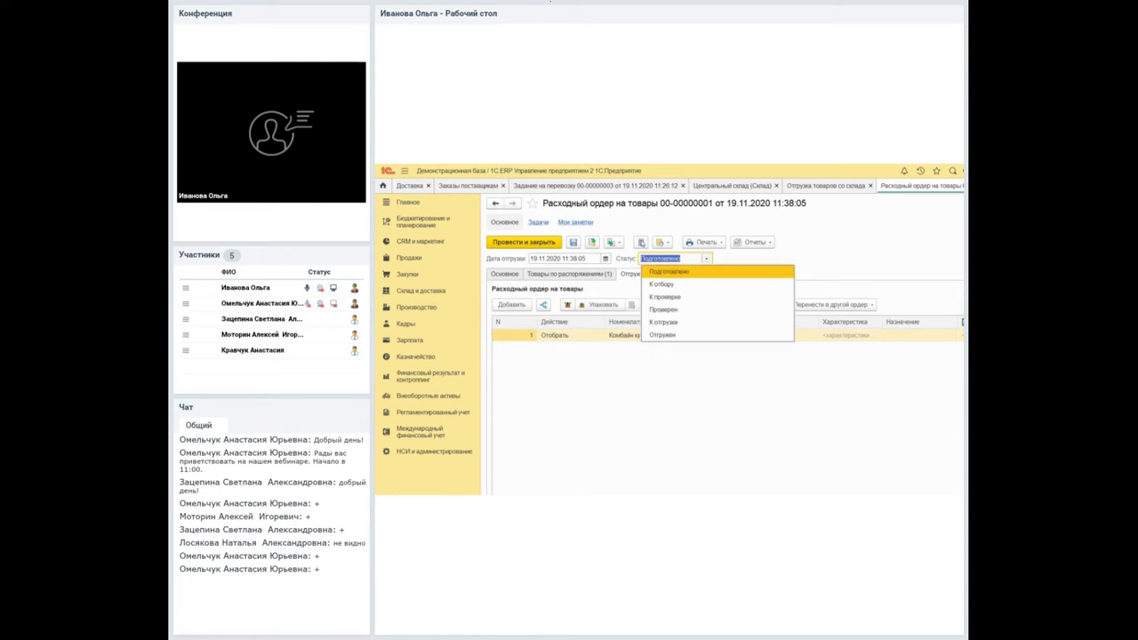
key(Return)
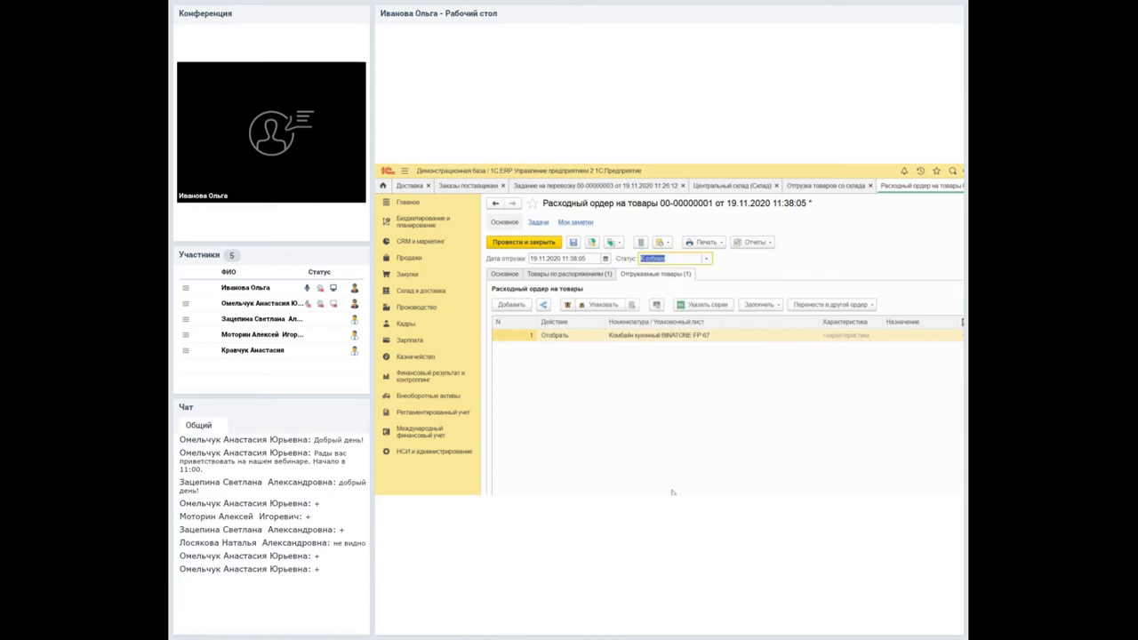
click(706, 471)
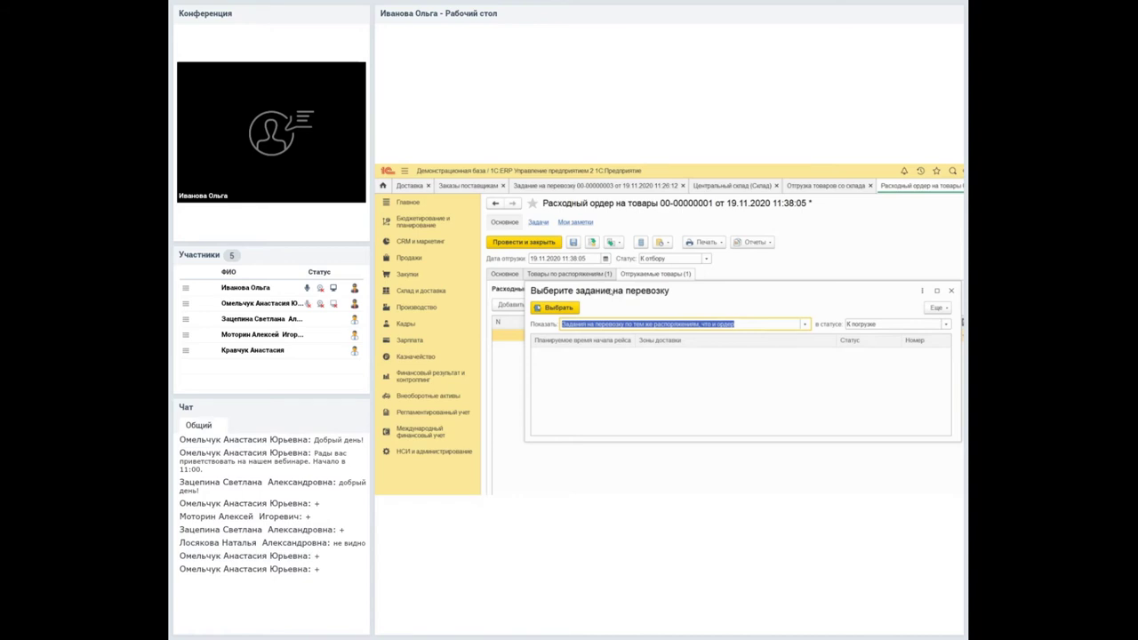
key(Tab)
key(F4)
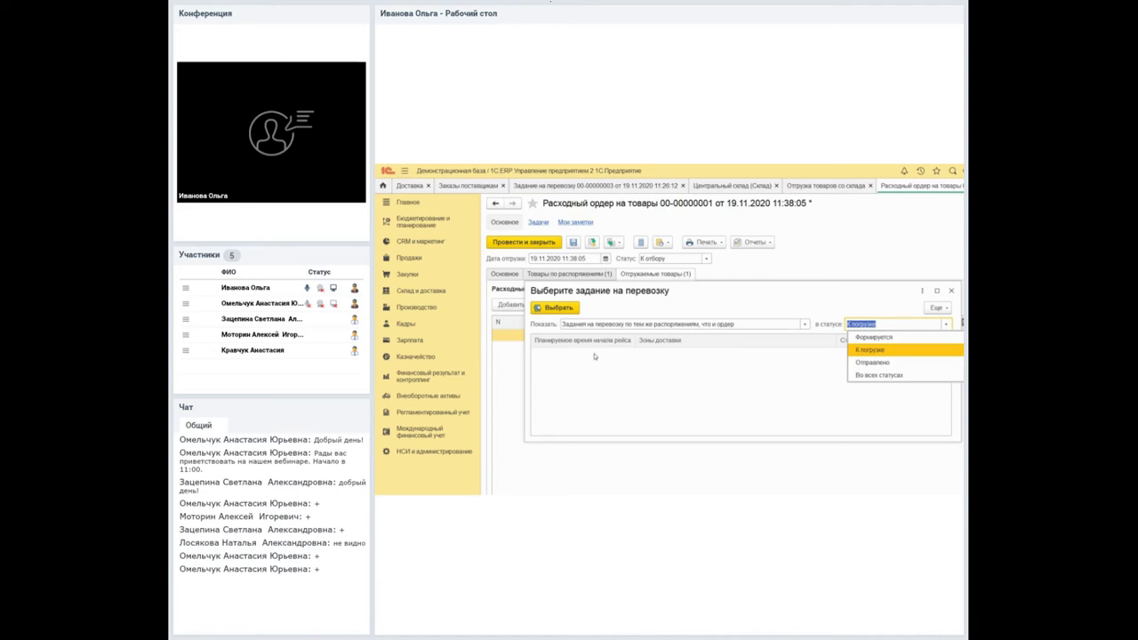
key(Up)
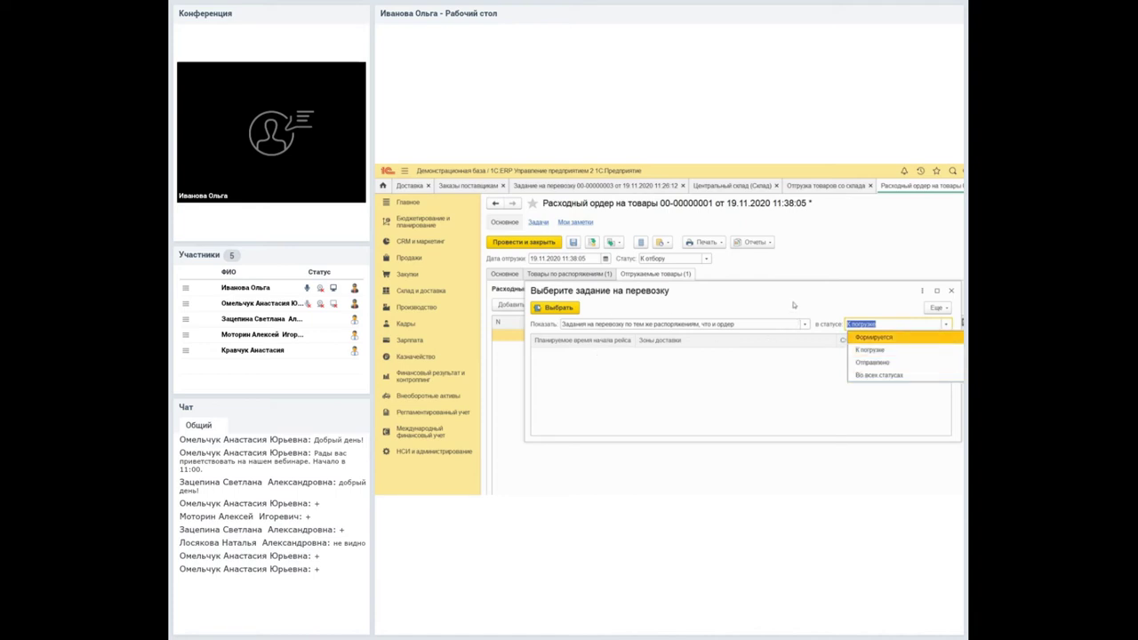
key(Return)
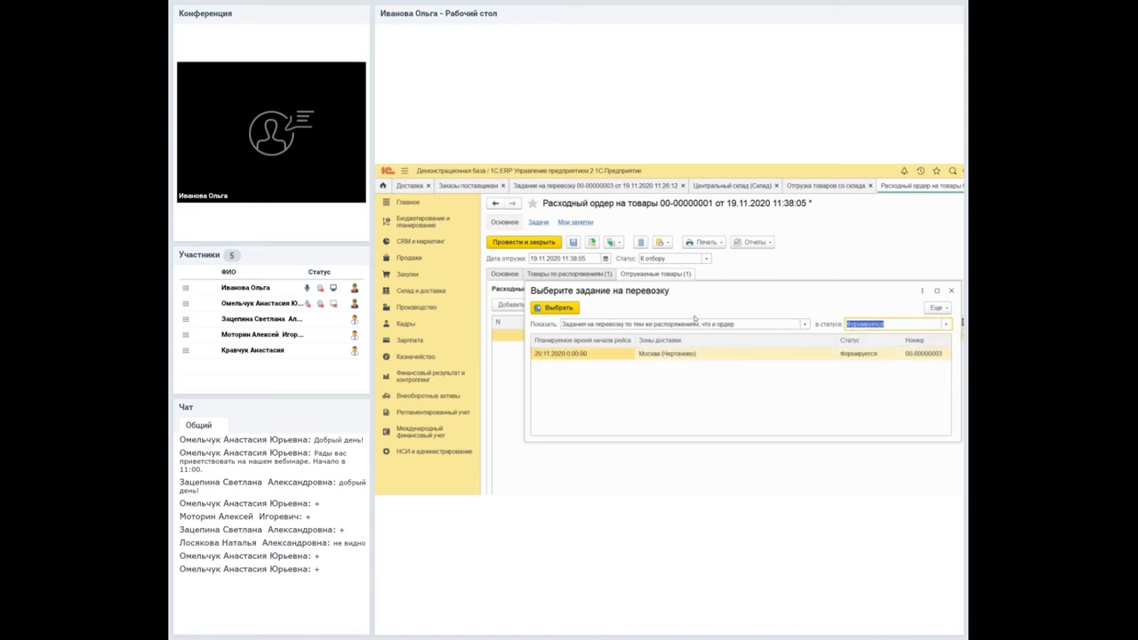
double_click(707, 352)
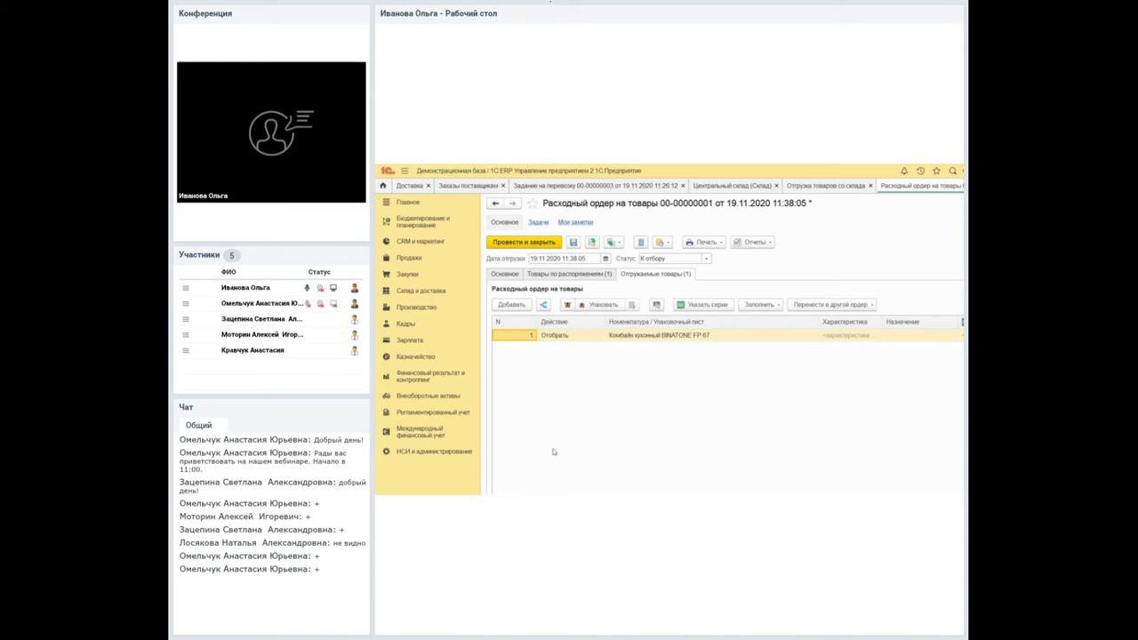
click(706, 258)
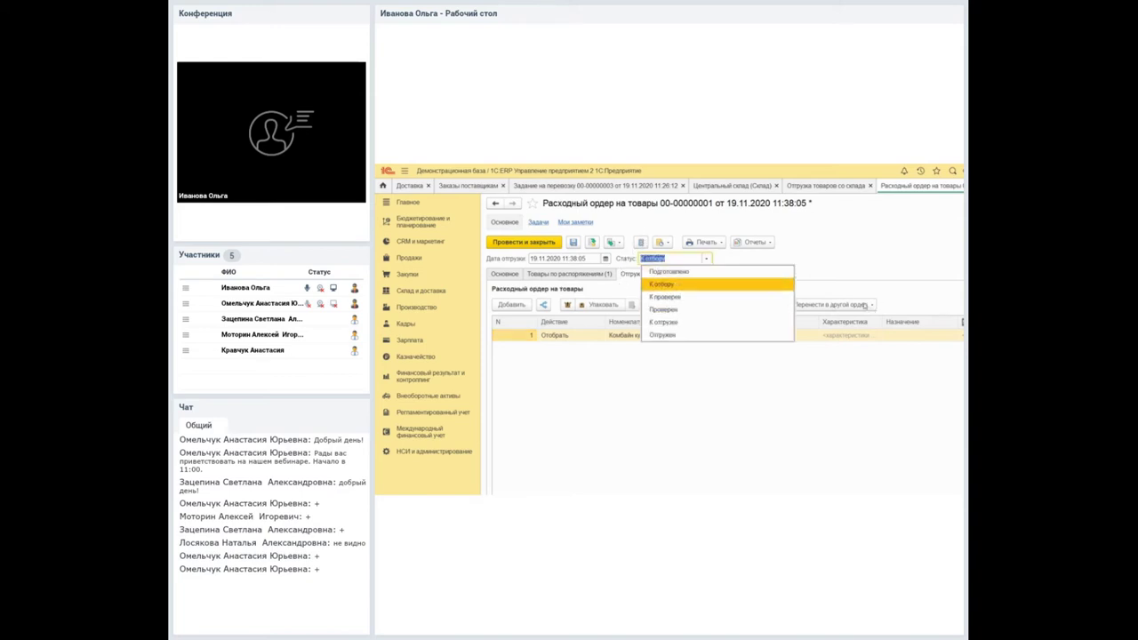
key(Down)
key(Down)
key(Down)
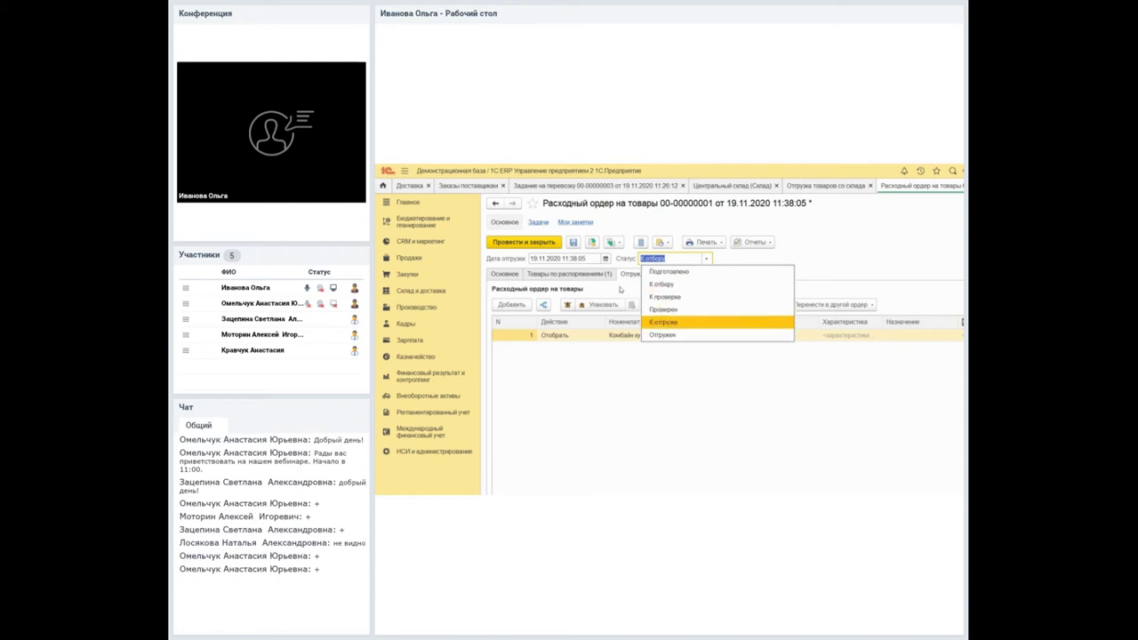
key(Return)
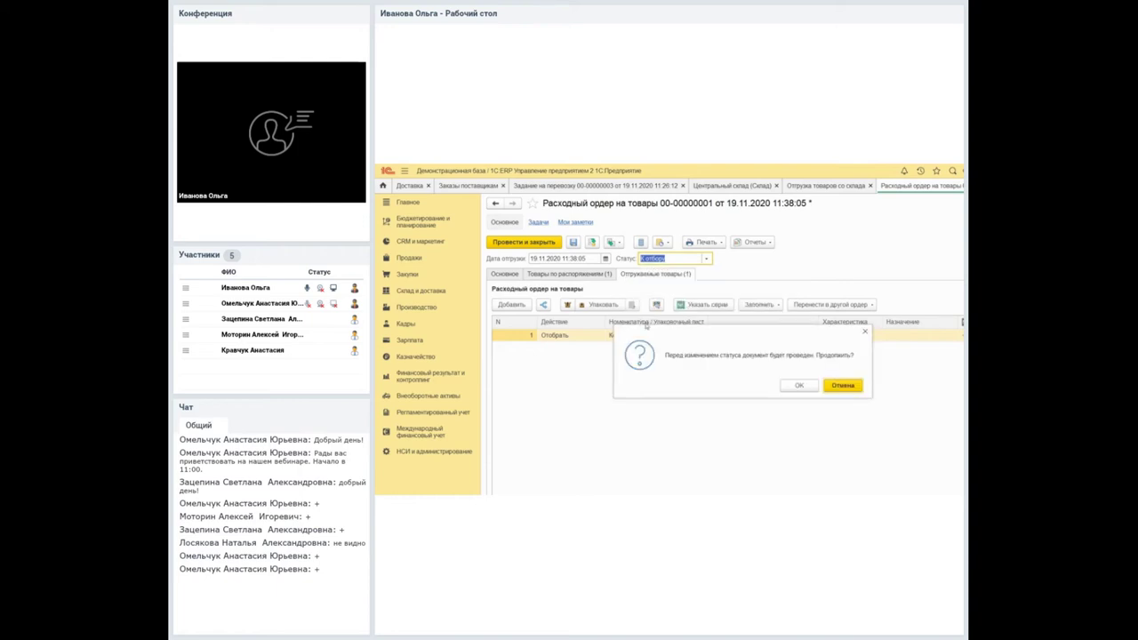
key(Return)
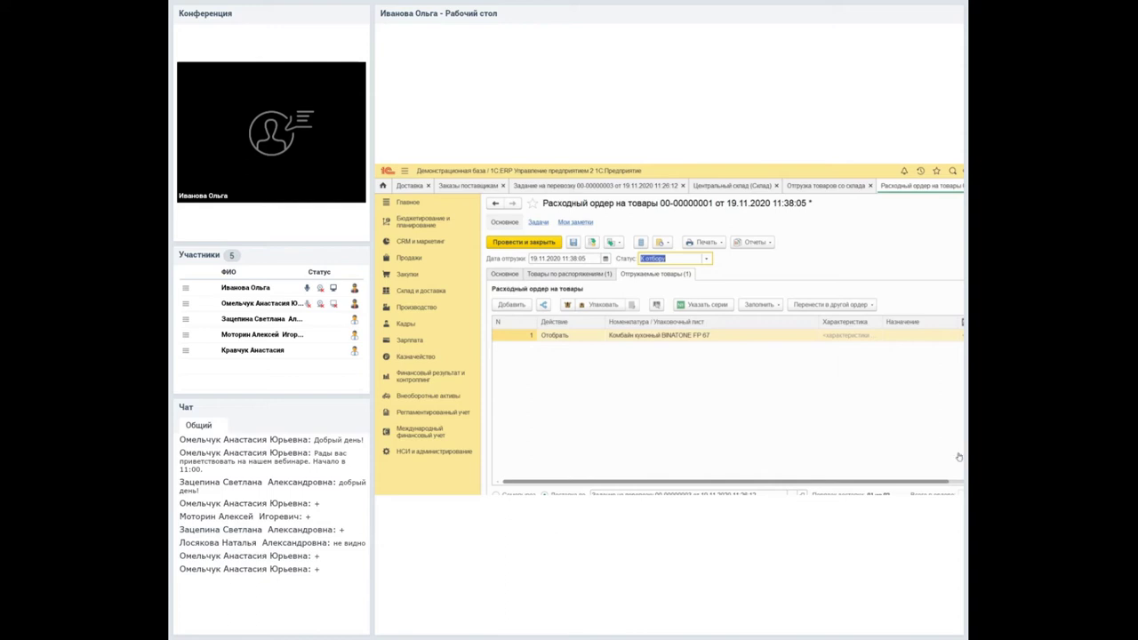
click(706, 257)
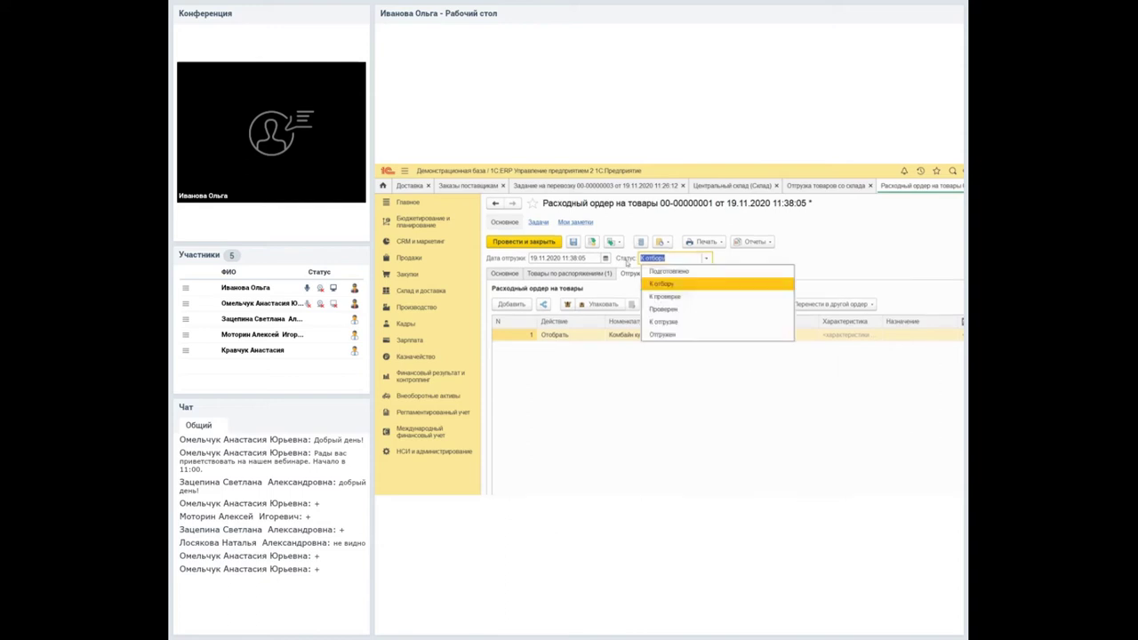
click(591, 242)
click(706, 258)
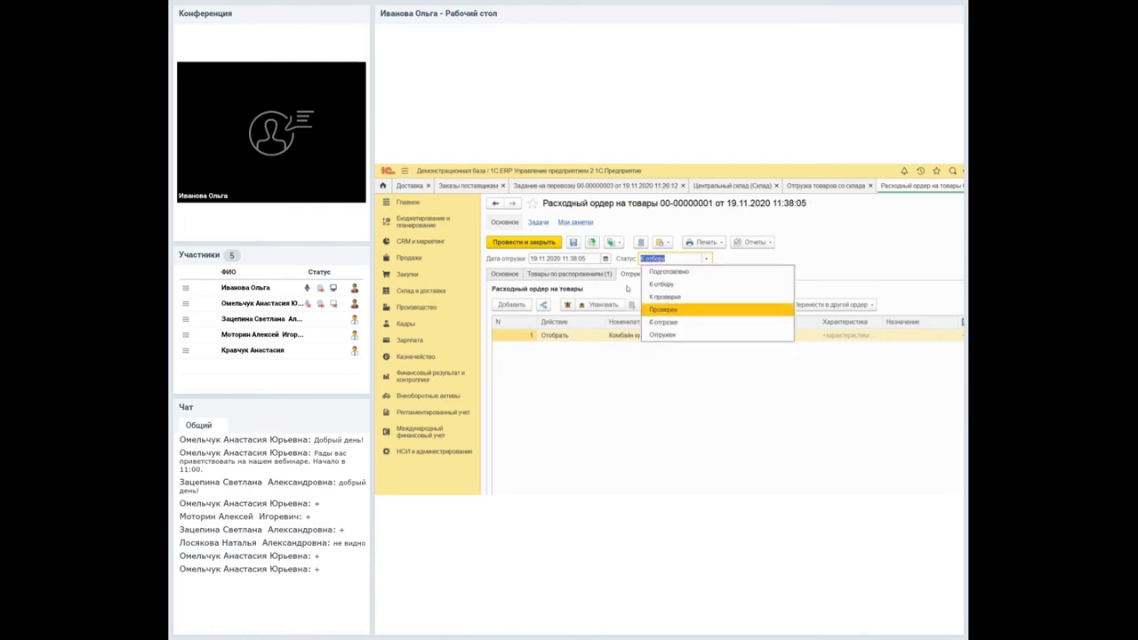
click(697, 321)
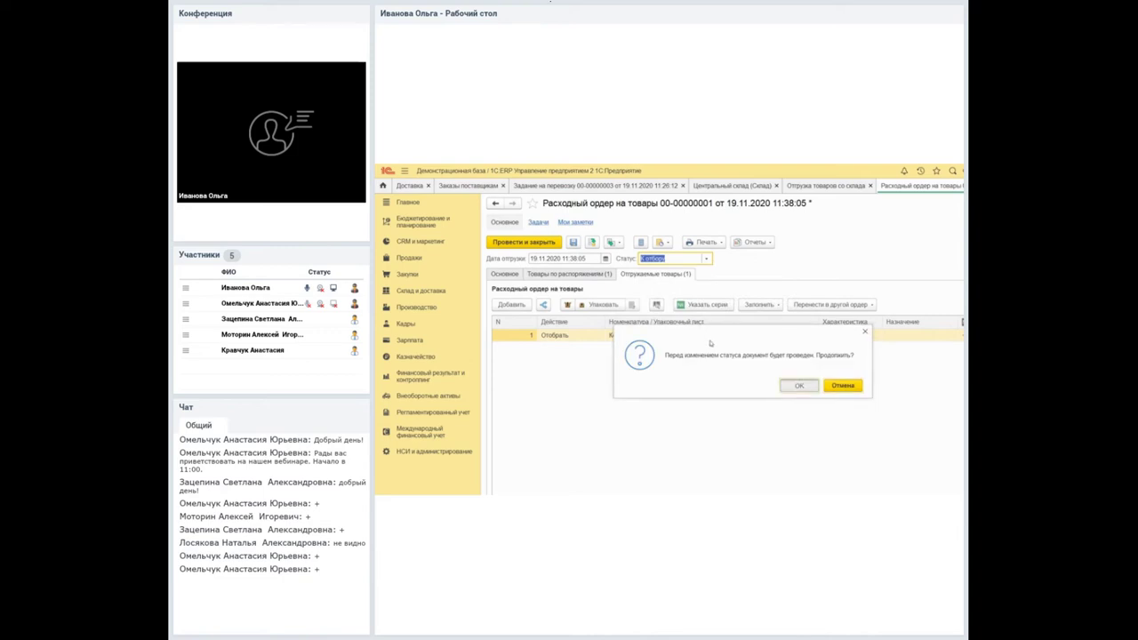
key(Escape)
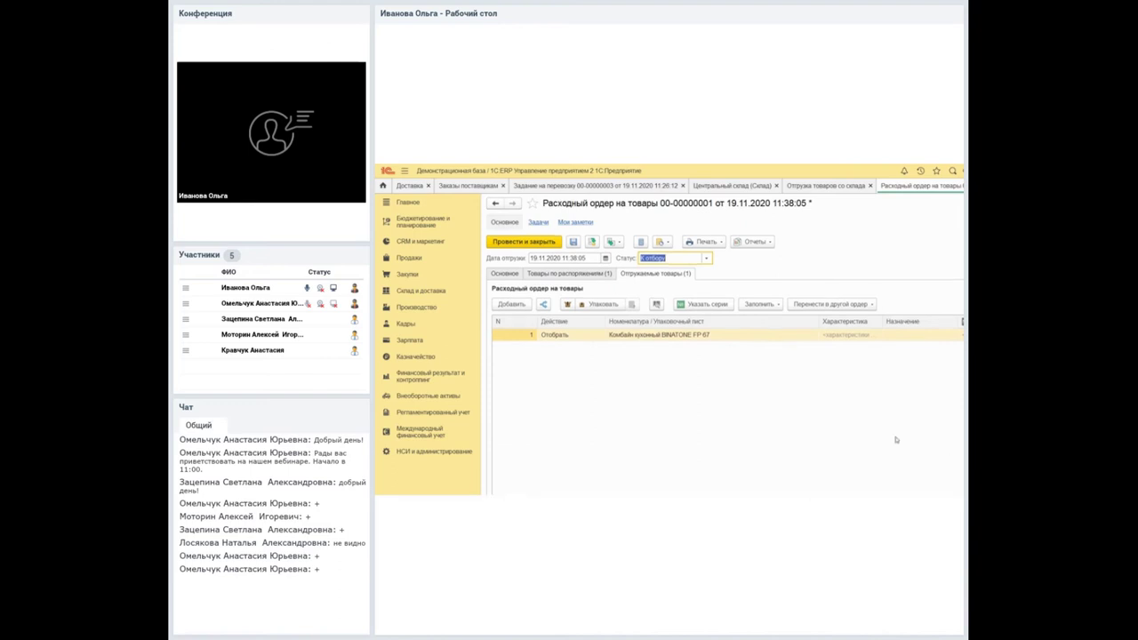
click(641, 255)
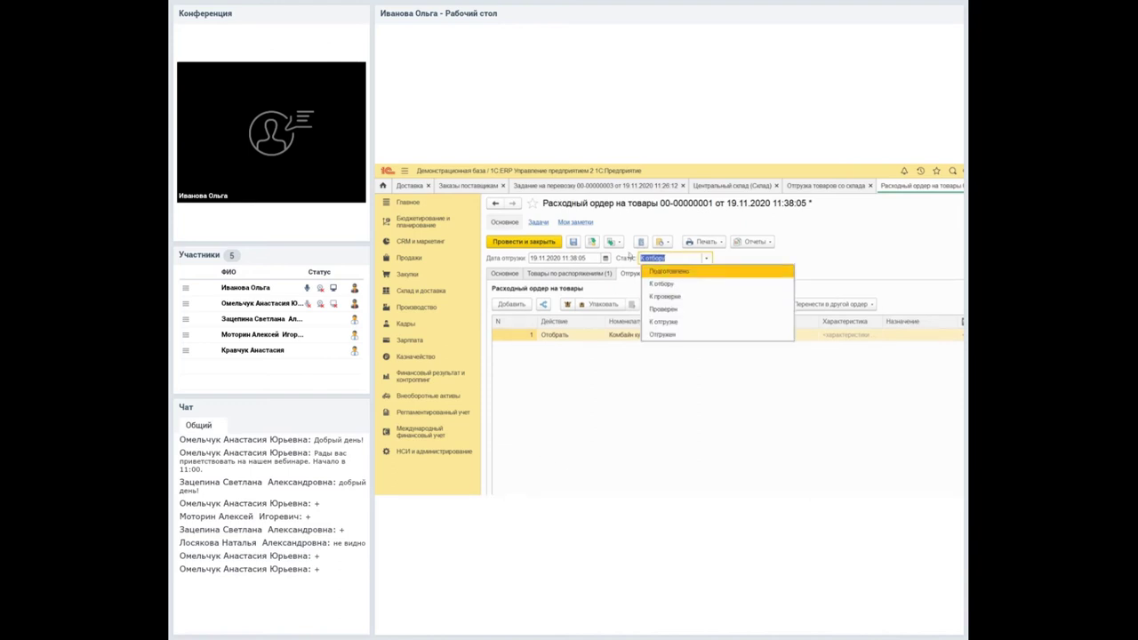
key(Down)
key(Down)
key(Down)
key(Down)
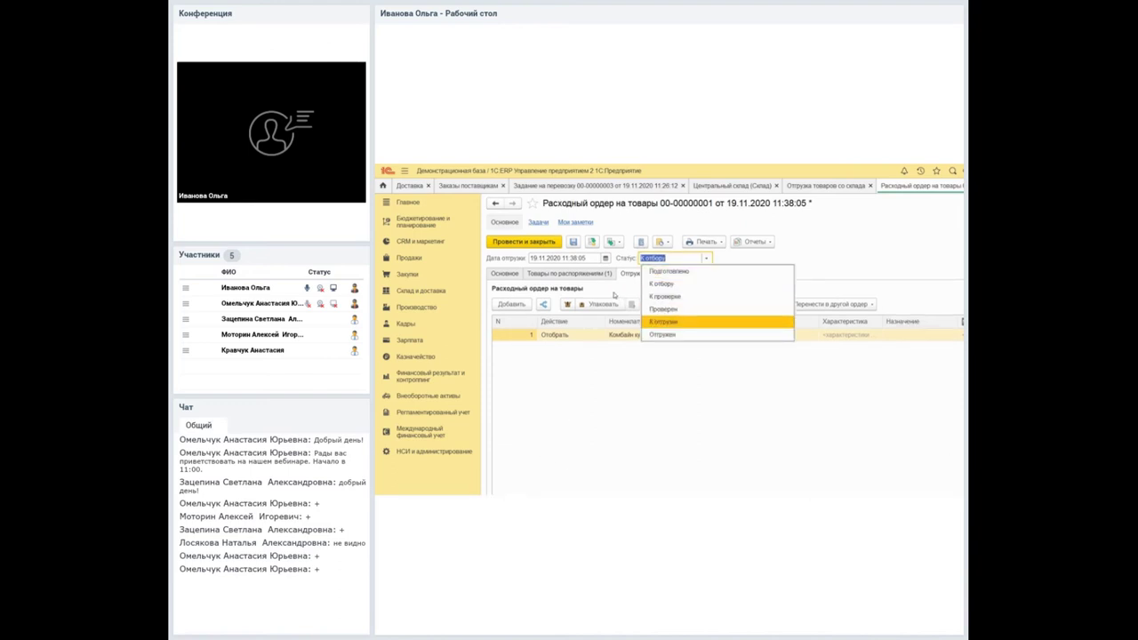
key(Down)
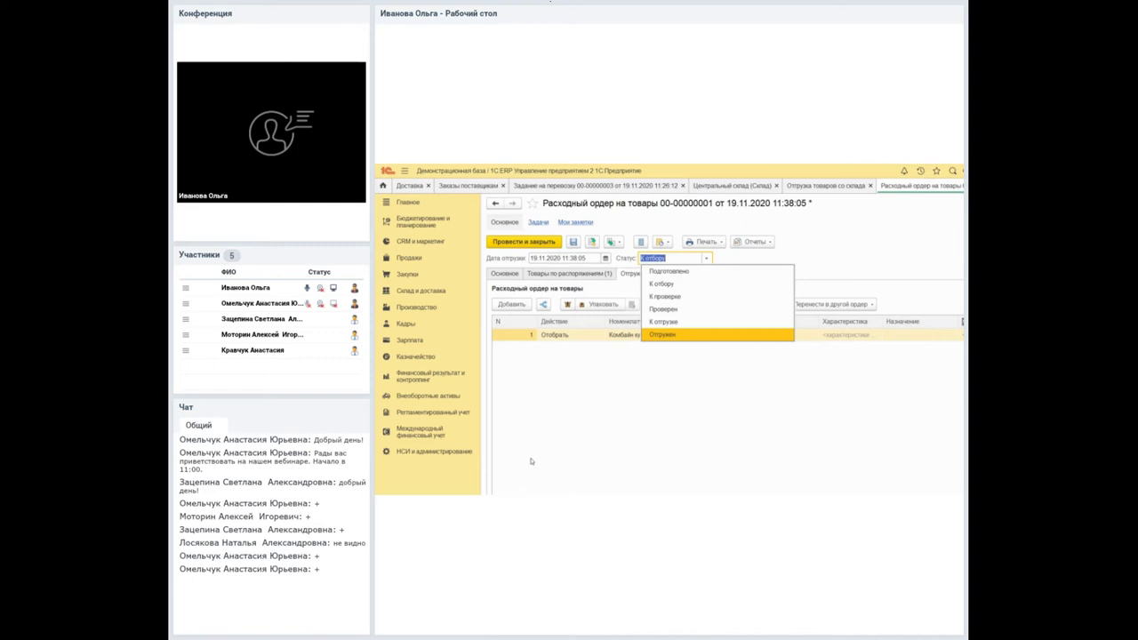
key(Up)
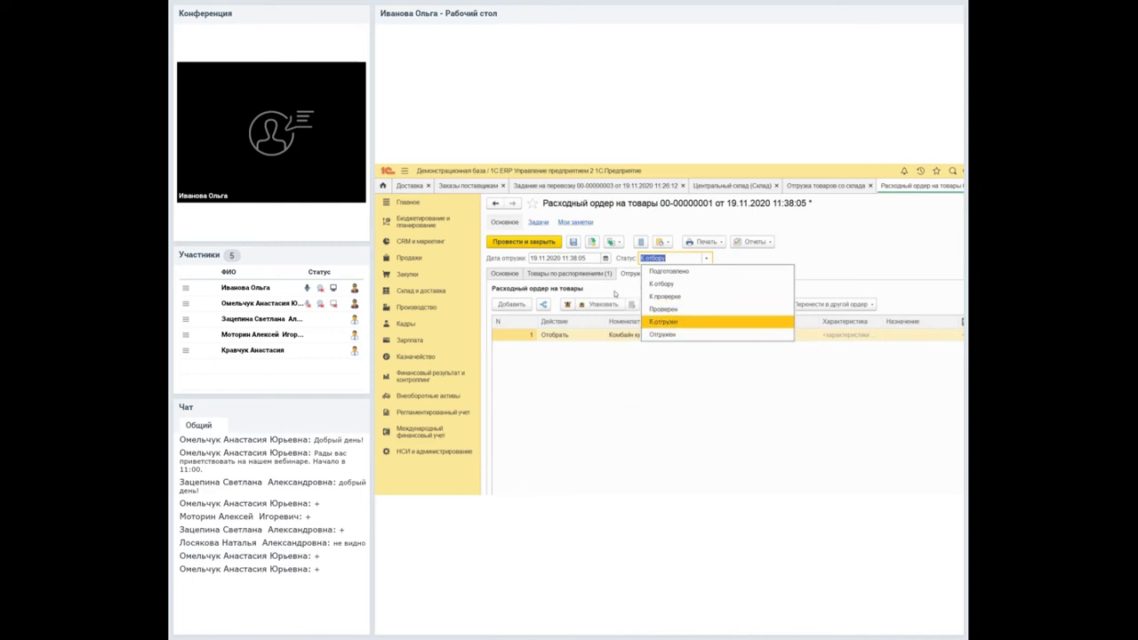
key(Down)
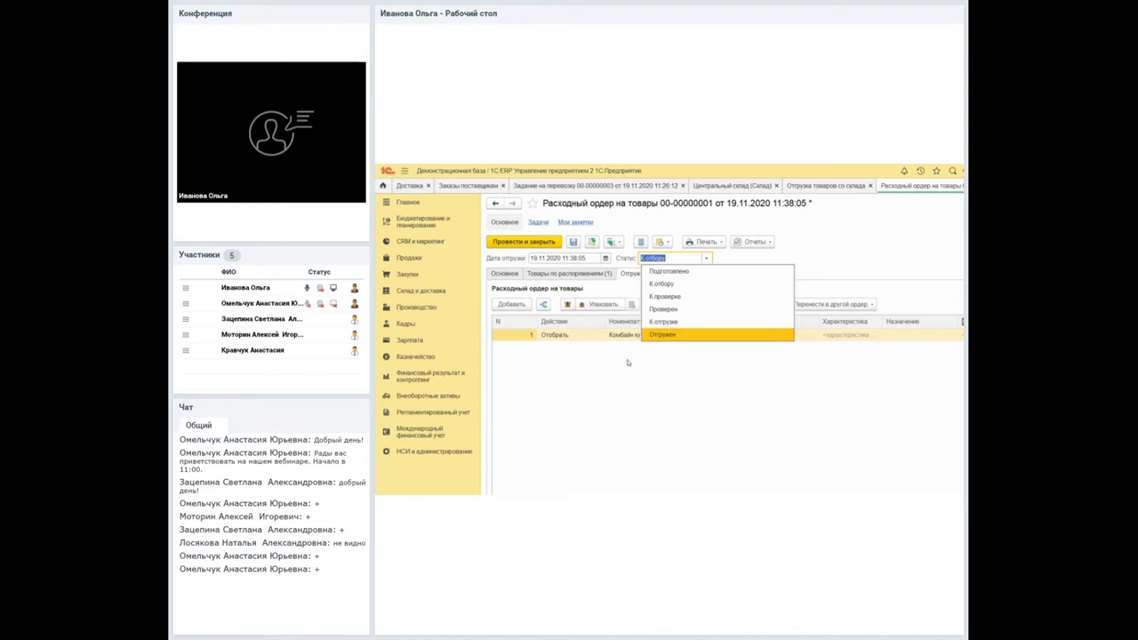
key(Escape)
click(534, 183)
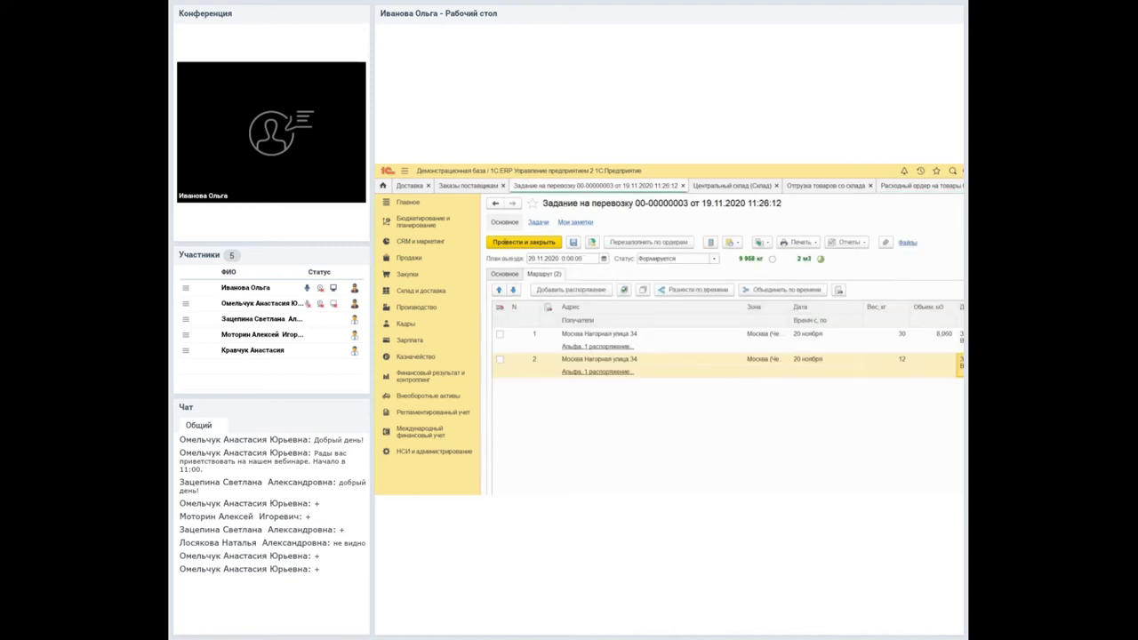
click(713, 258)
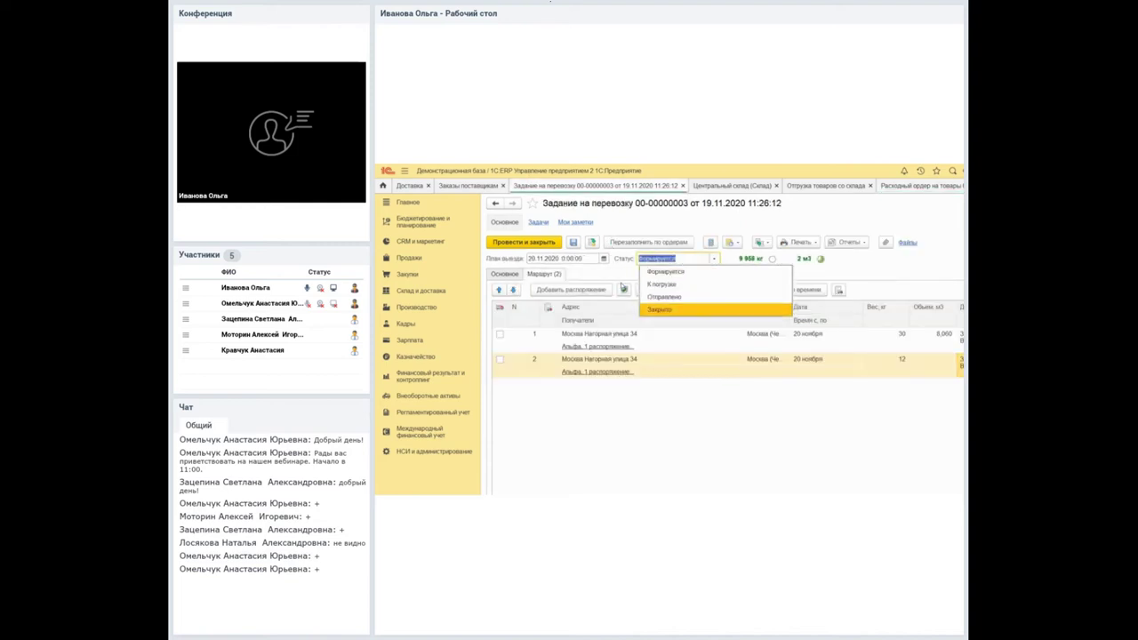
key(Up)
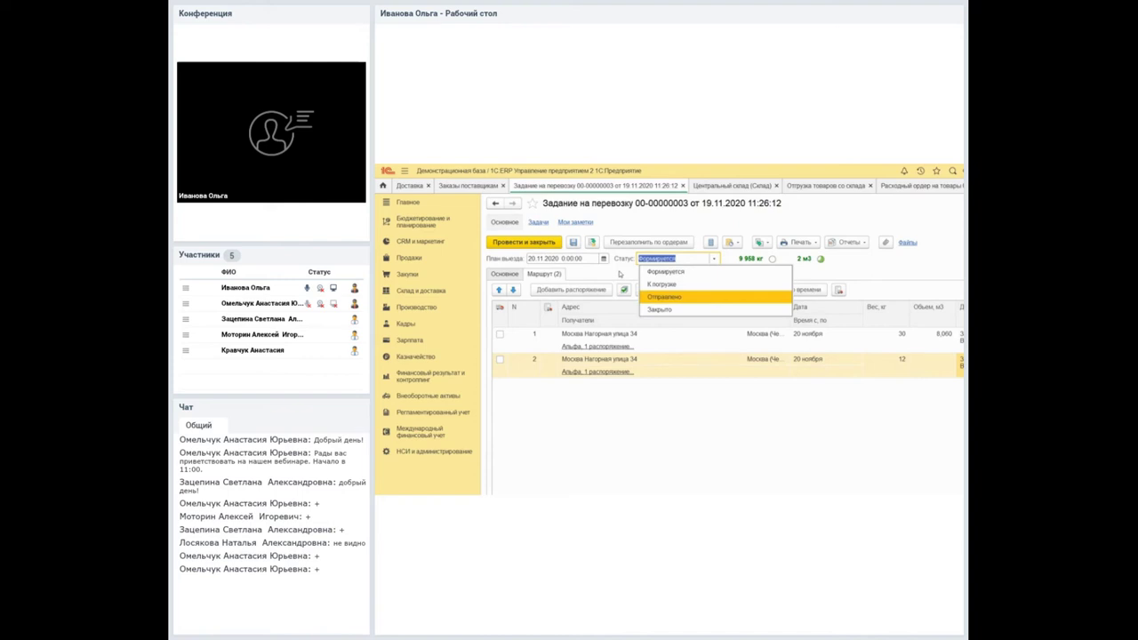
key(Up)
key(Up)
key(Return)
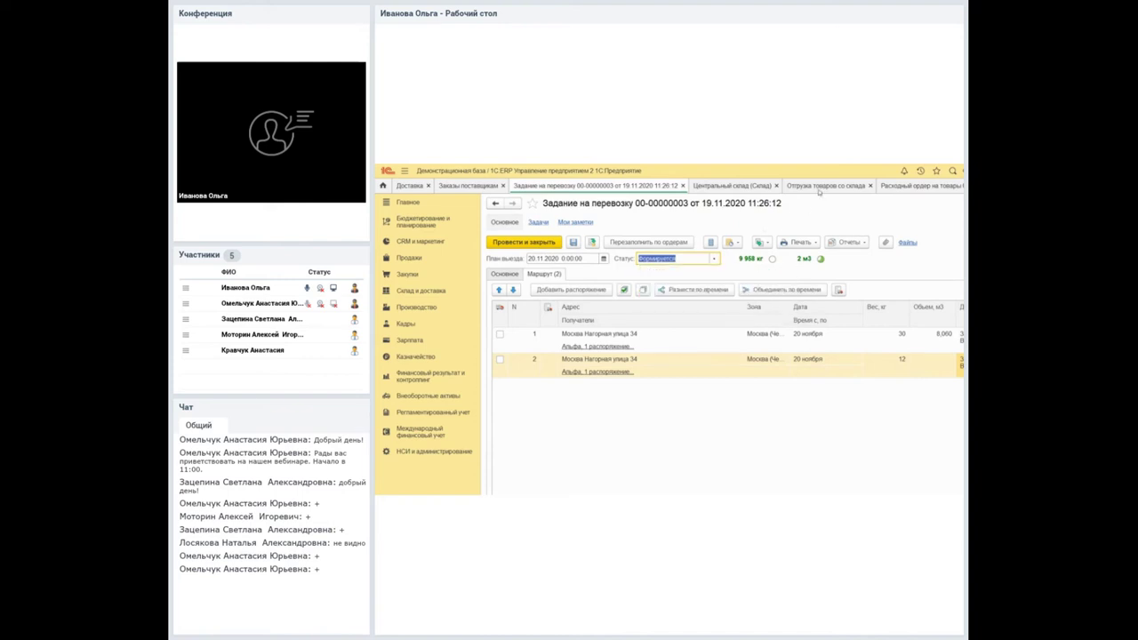
key(ctrl+Tab)
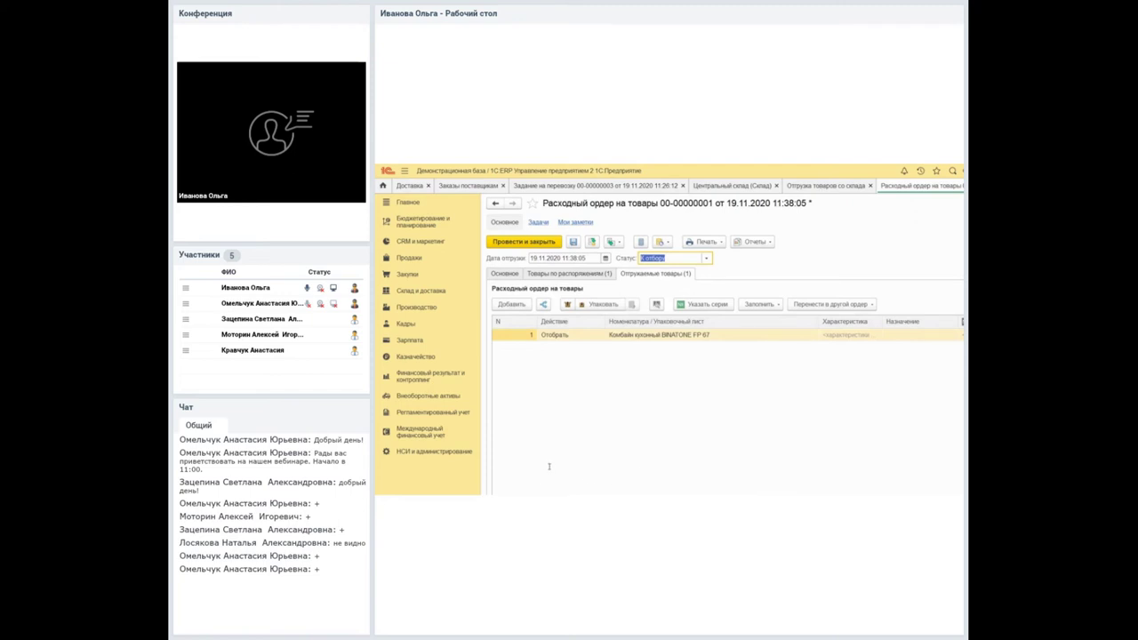
Check the goods issue order's status options, then show the Центральный склад warehouse card.
click(643, 258)
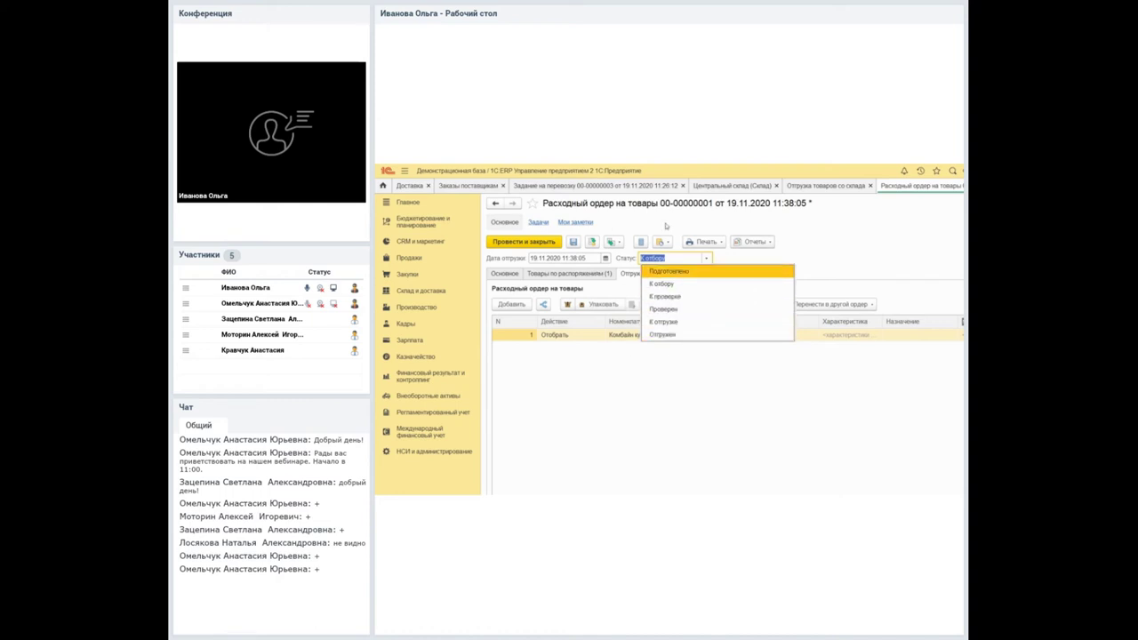
click(732, 185)
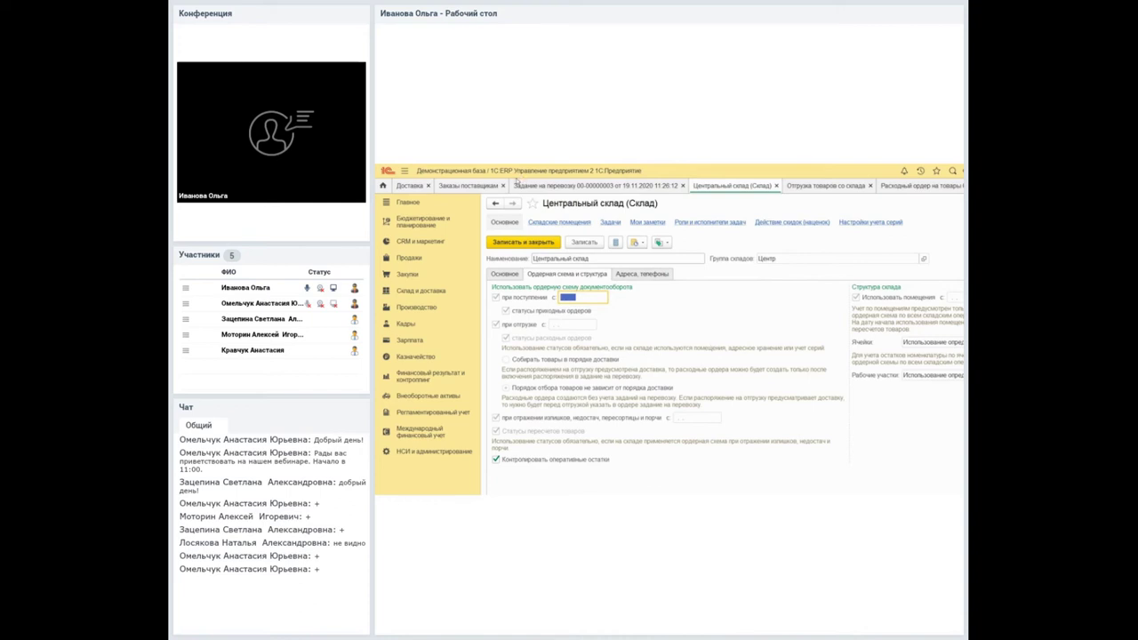
click(520, 184)
click(672, 334)
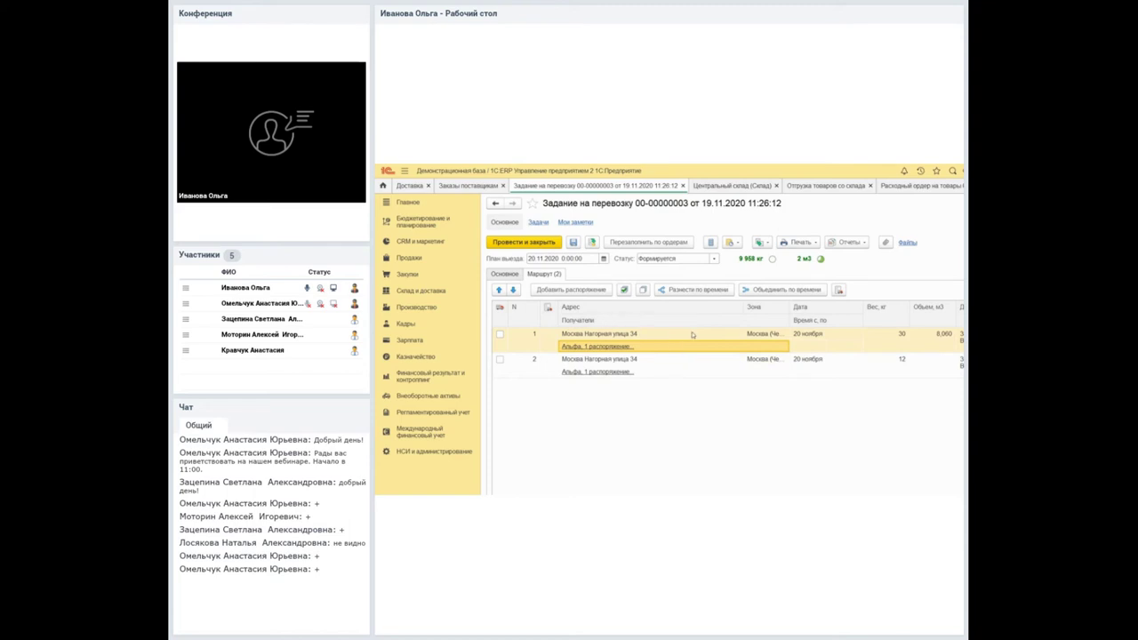
key(Down)
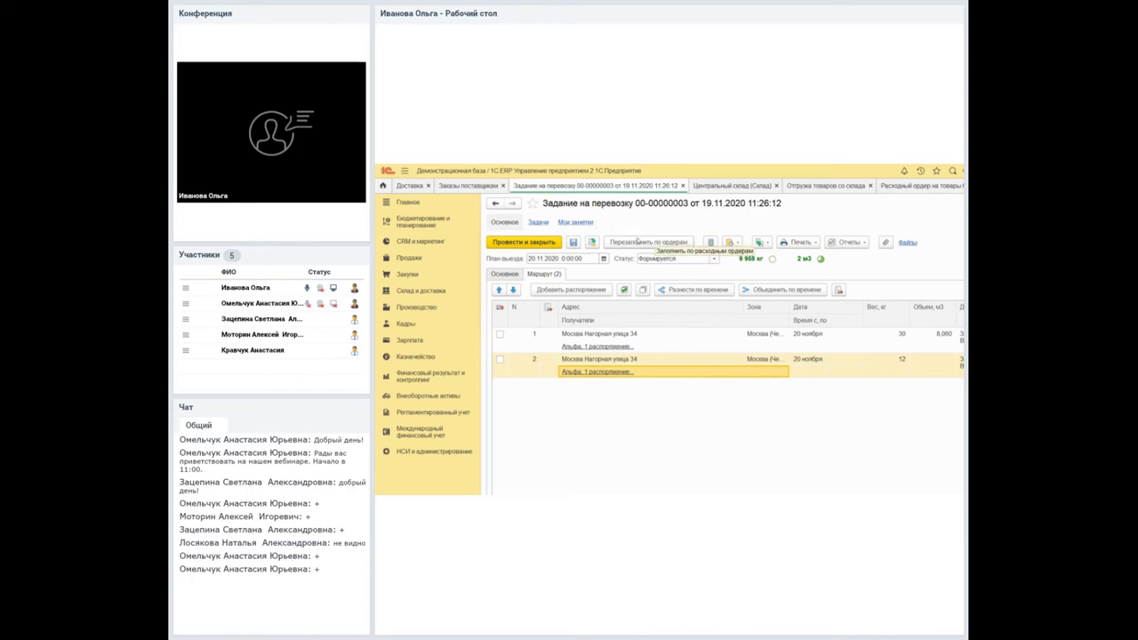
click(639, 259)
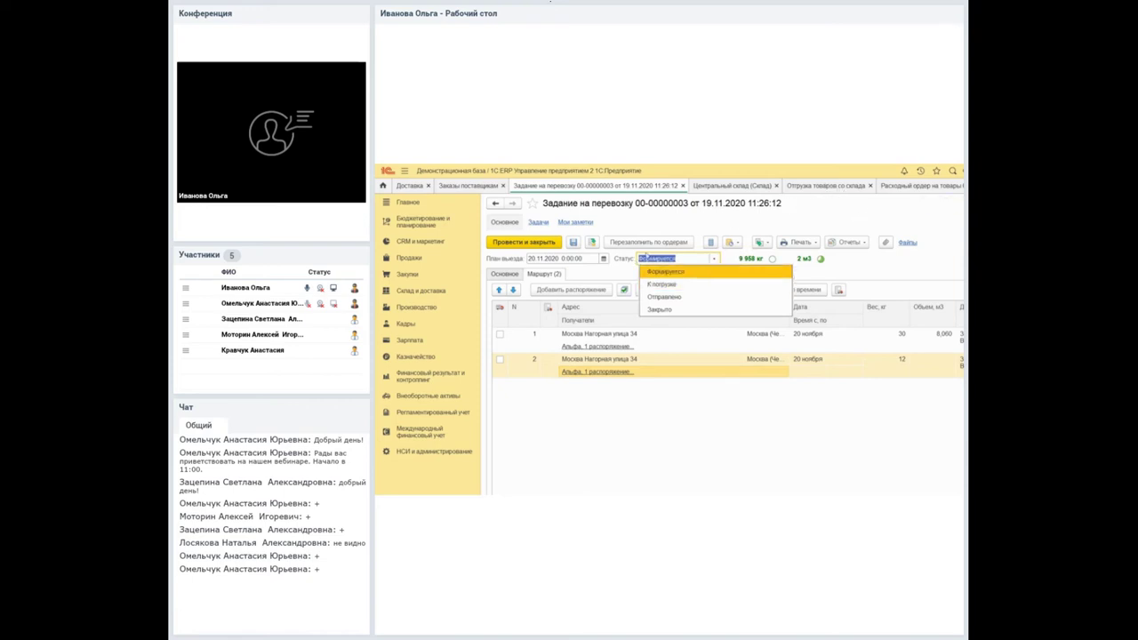
key(Down)
key(Down)
key(Up)
key(Down)
key(Up)
key(Up)
Close the goods issue order without changing its status, answering the save prompt.
click(835, 215)
click(876, 185)
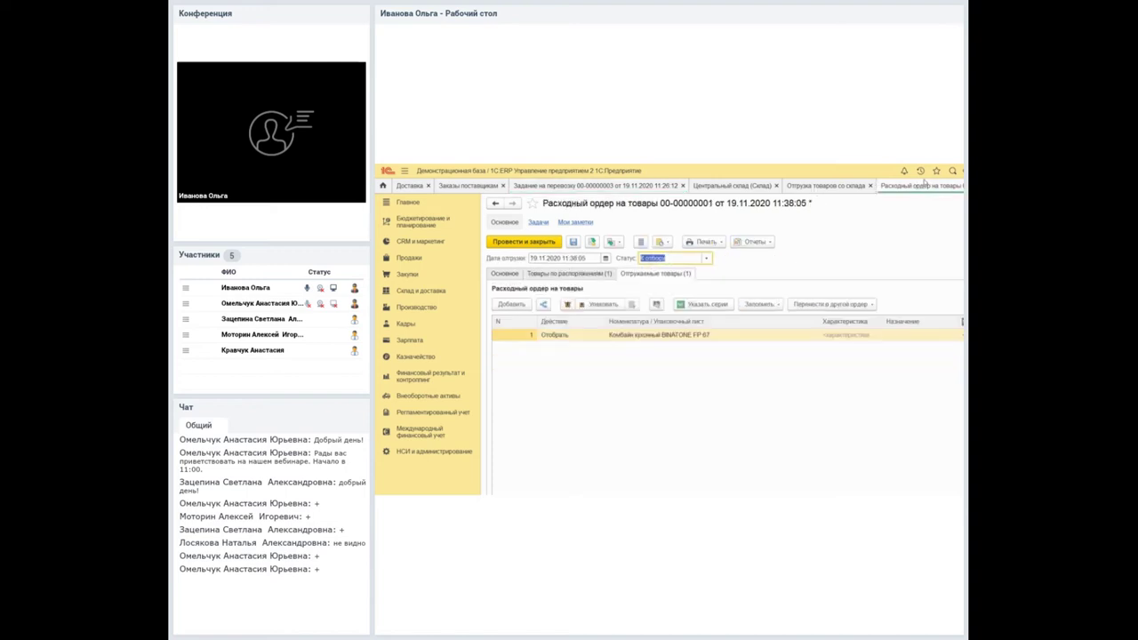
key(Escape)
key(Tab)
key(Return)
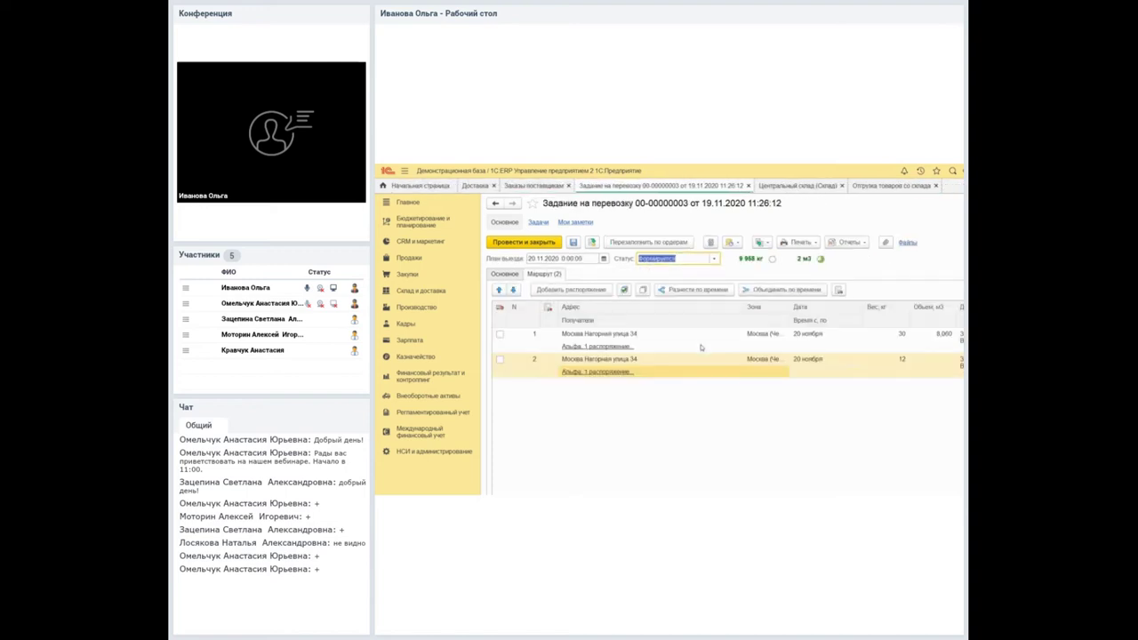
Mark an order in Отгрузка товаров со склада for deletion and return to Центральный склад.
click(771, 187)
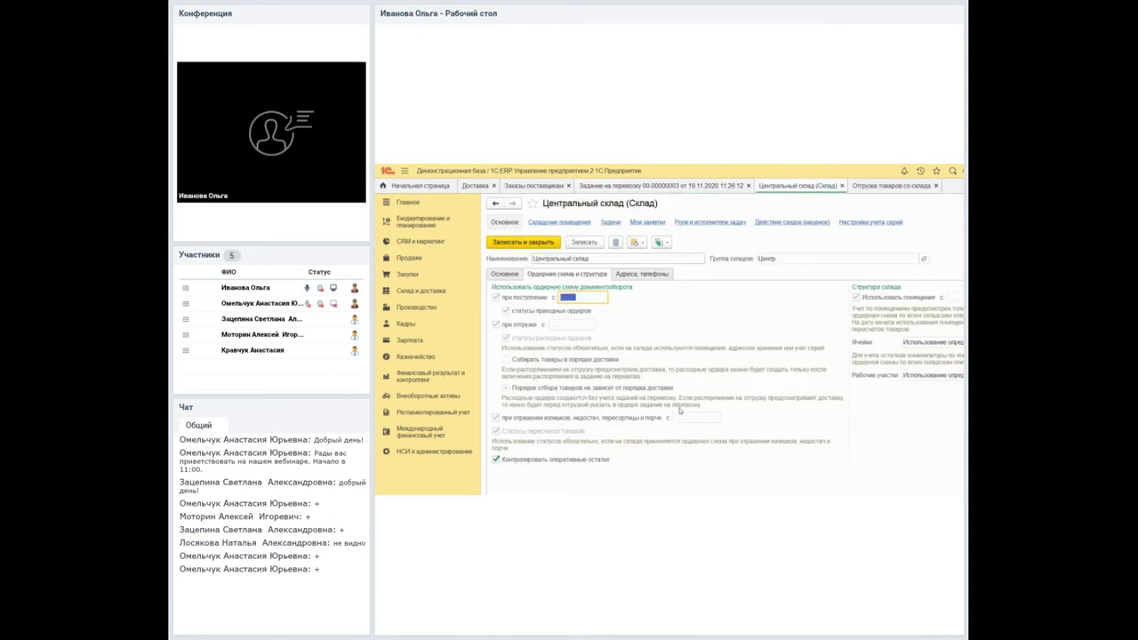
click(891, 185)
right_click(641, 418)
key(Up)
key(Return)
key(Return)
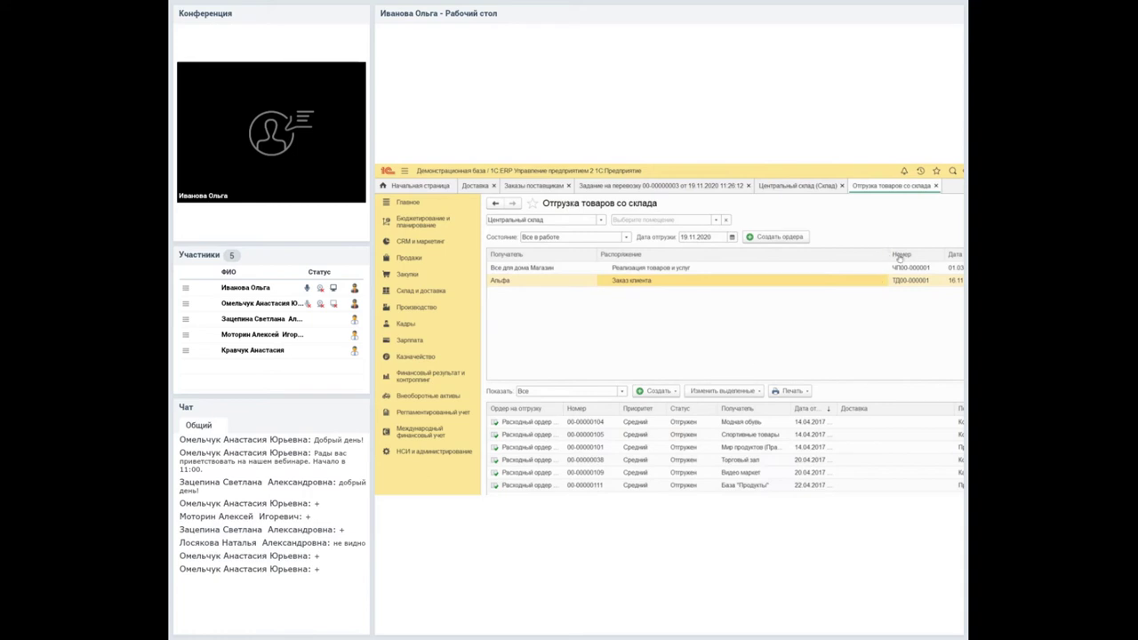
click(797, 186)
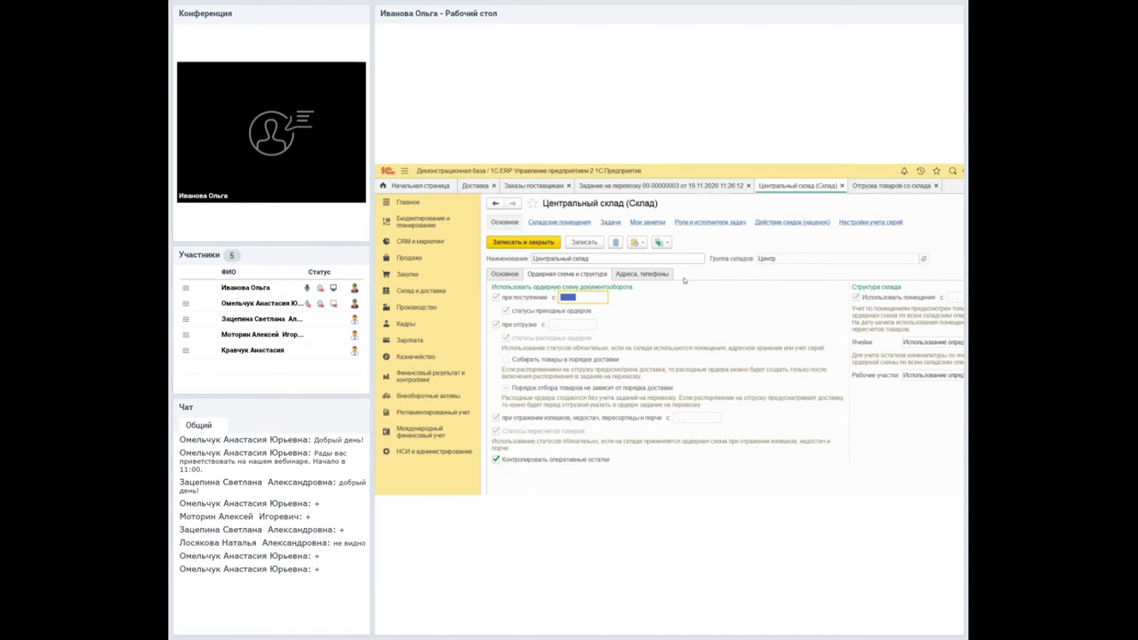
Unlock Центральный склад's protected settings, enable Собирать товары в порядке доставки, and save and close.
click(956, 242)
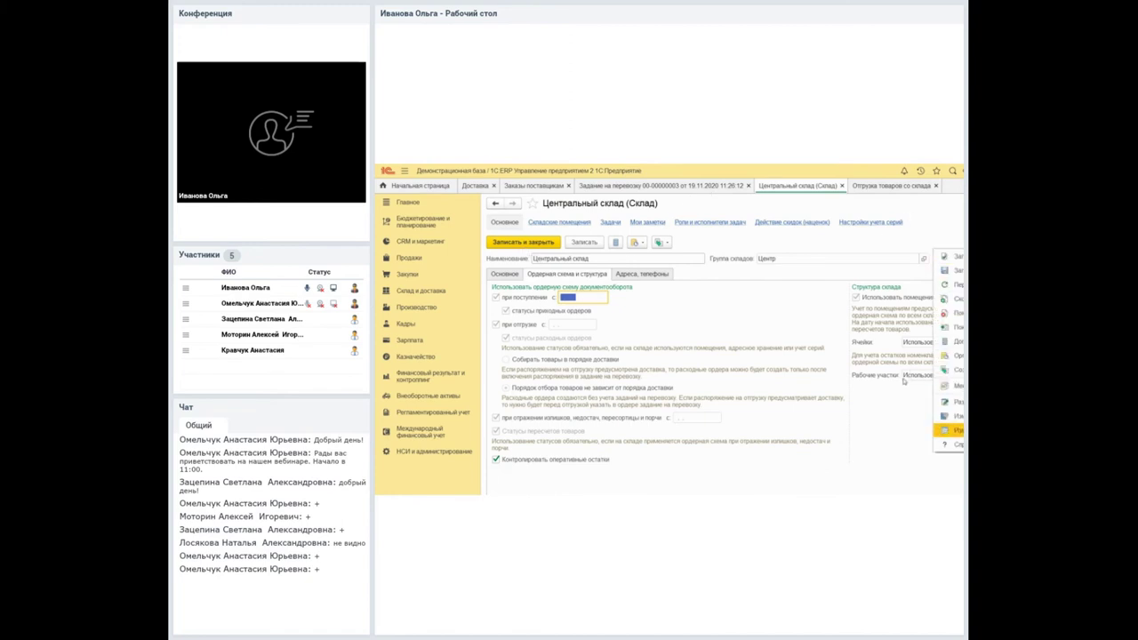
key(Up)
key(Up)
key(Return)
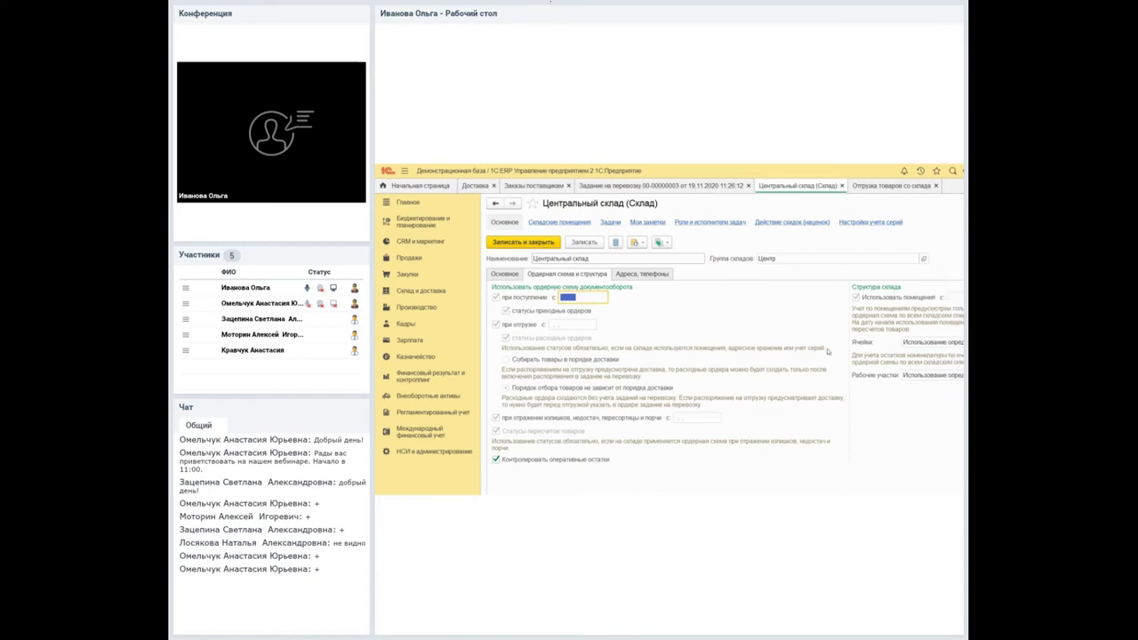
click(551, 195)
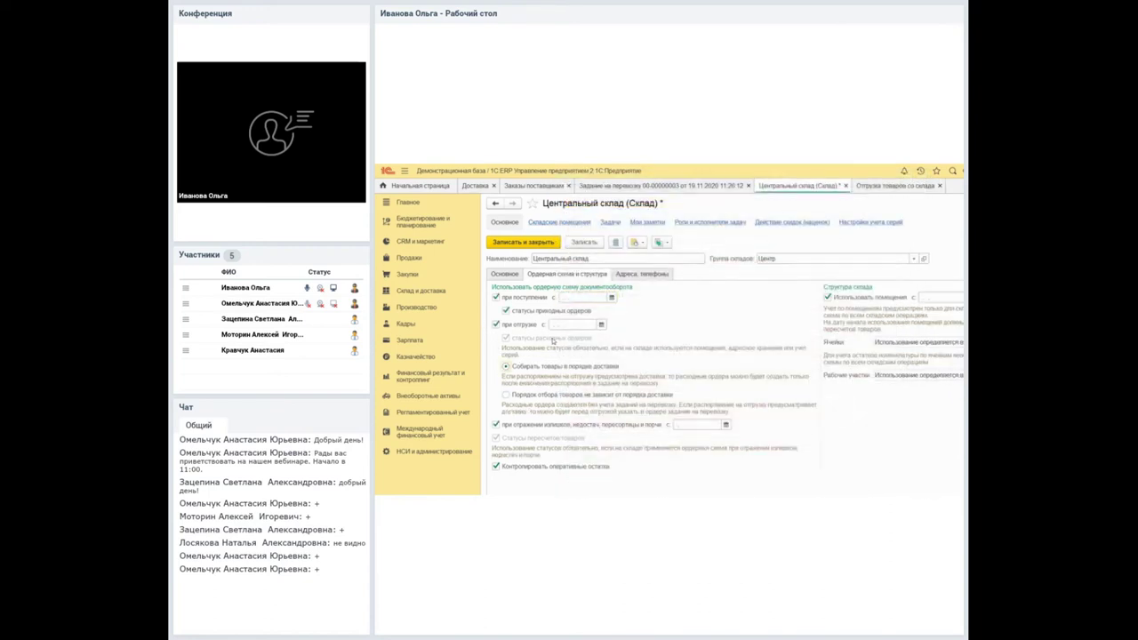
click(521, 242)
click(658, 279)
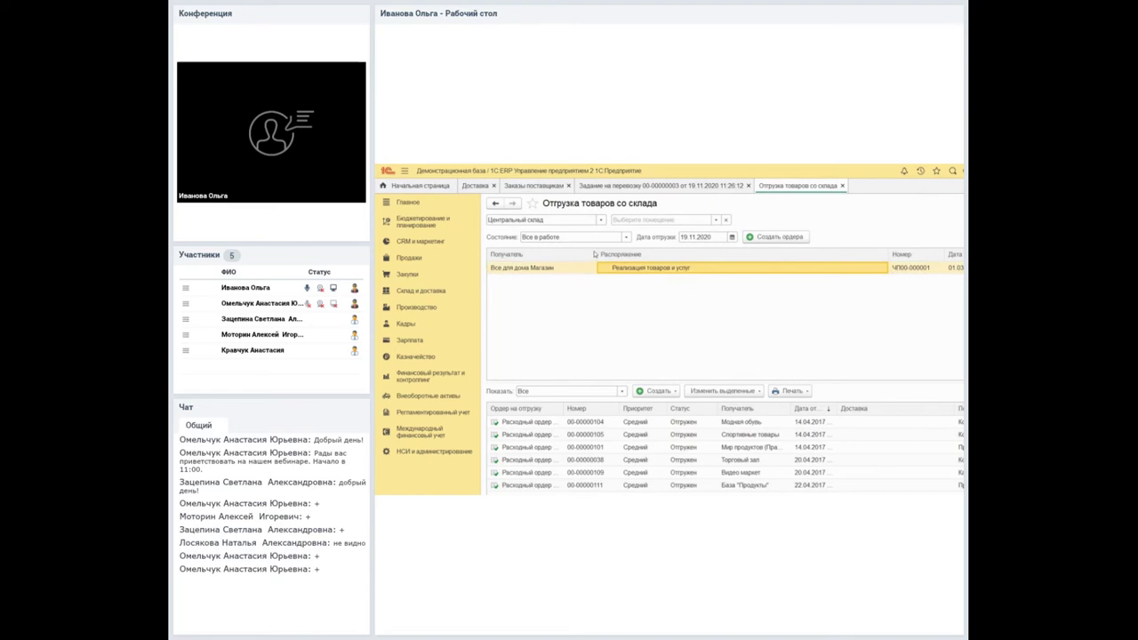
Set the shipment list's Состояние filter to Все and clear the Дата отгрузки filter.
key(shift+Tab)
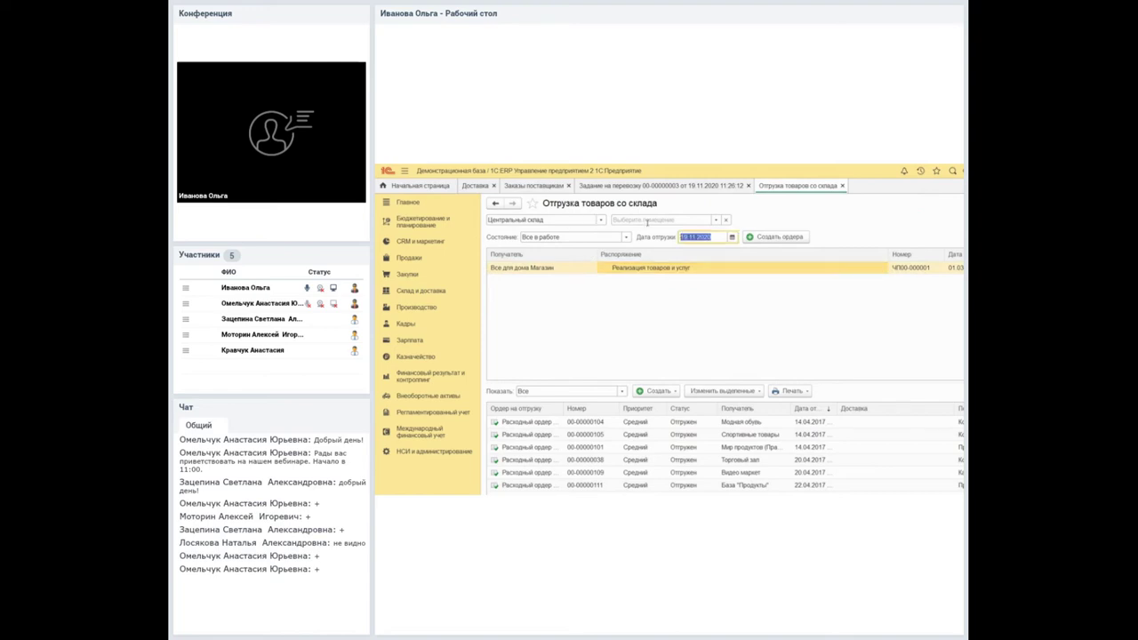
text(20.11)
key(Tab)
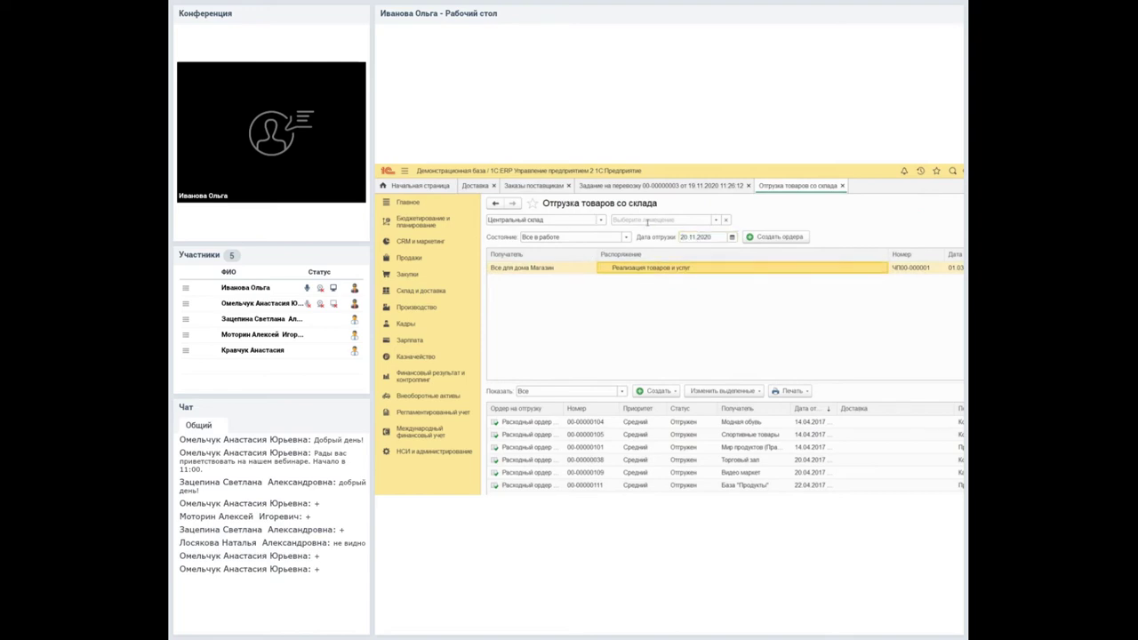
click(626, 237)
key(Down)
key(Down)
key(Down)
key(Down)
key(Return)
key(Tab)
key(BackSpace)
key(Tab)
click(591, 184)
key(F4)
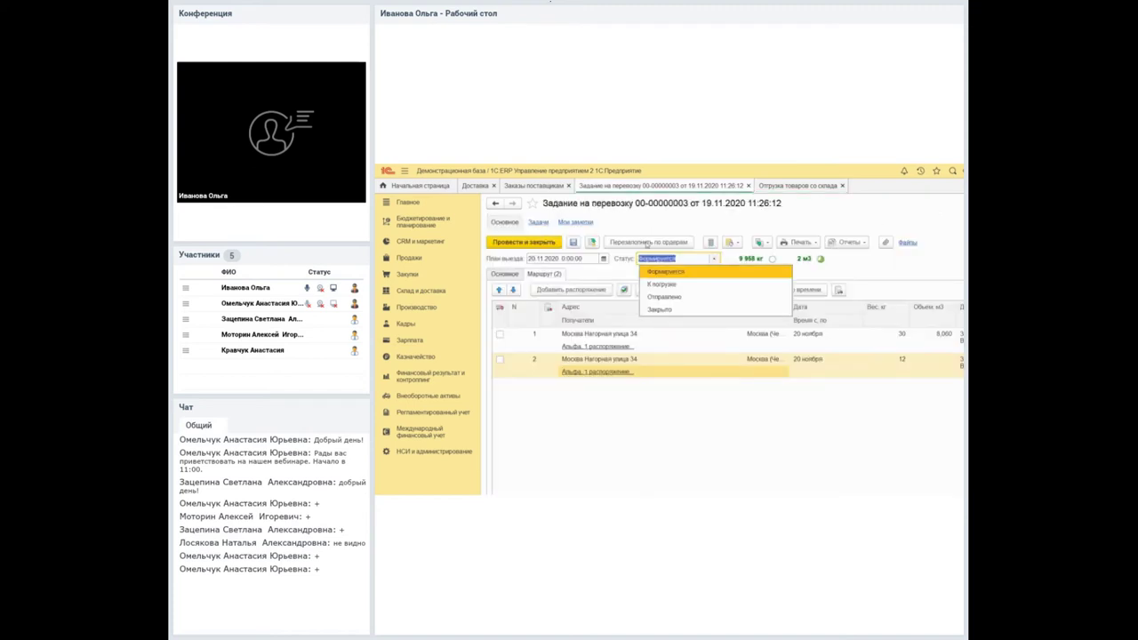
key(Escape)
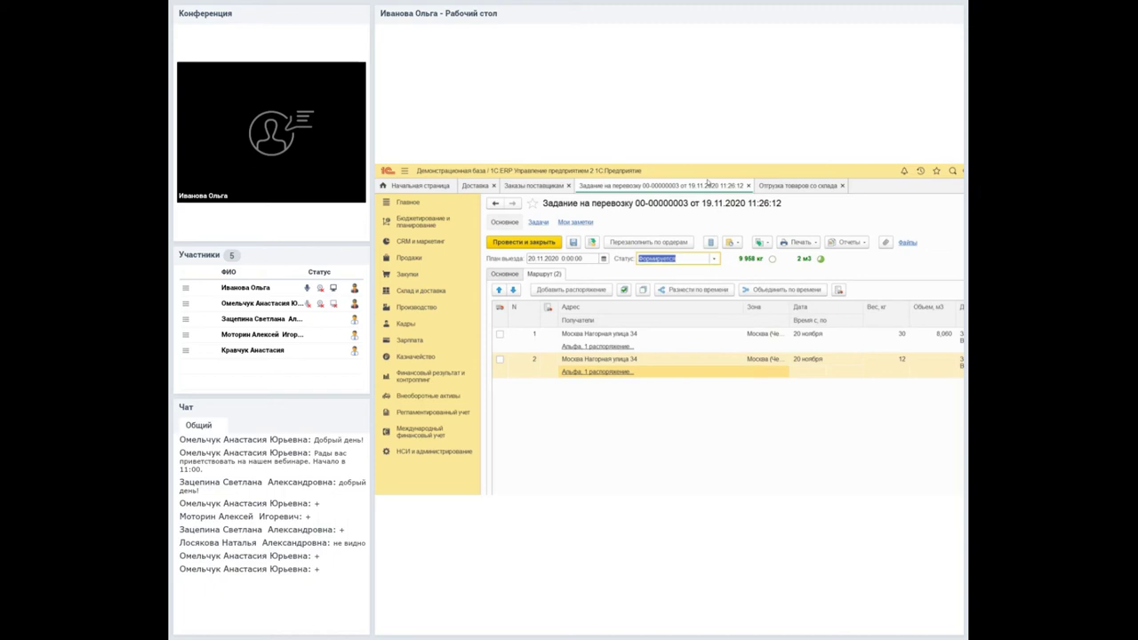
key(ctrl+Tab)
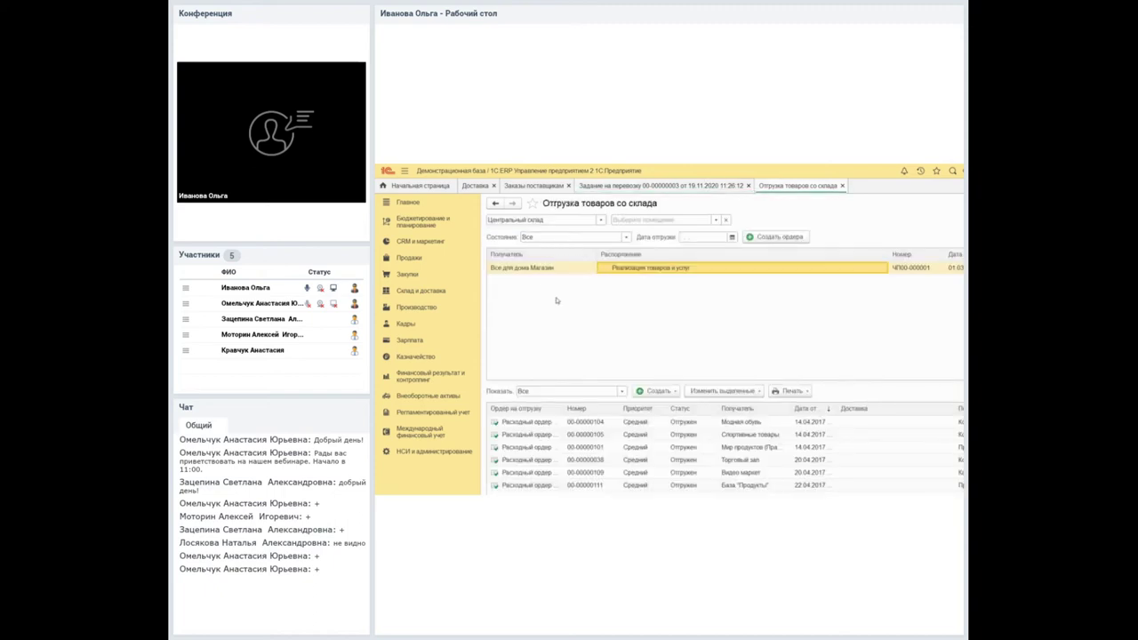
click(613, 184)
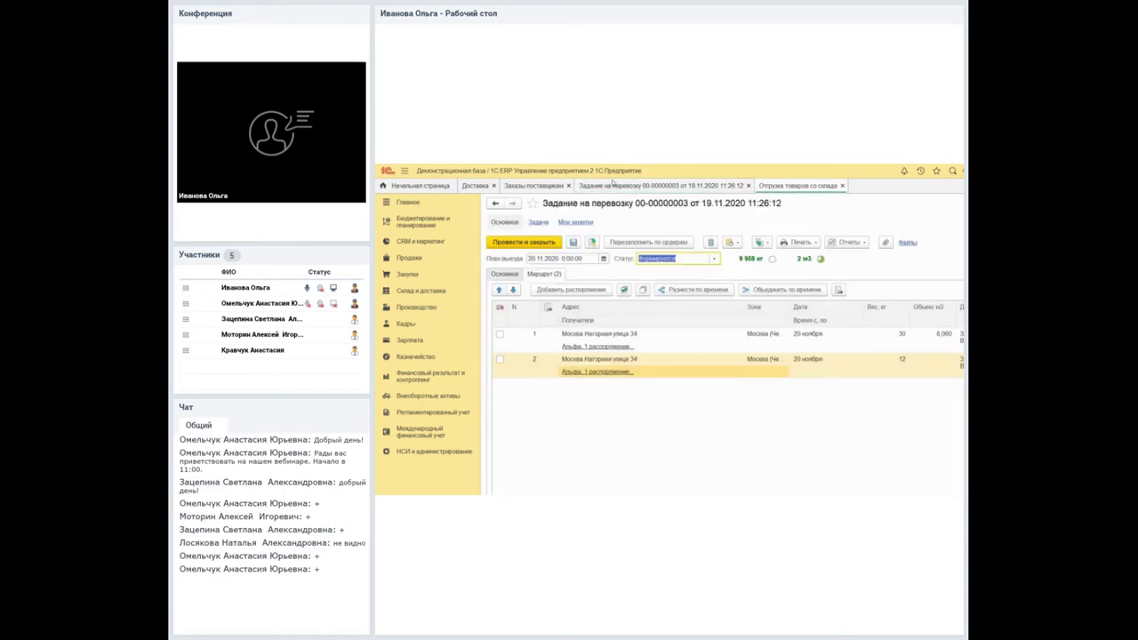
click(713, 258)
key(Down)
key(Return)
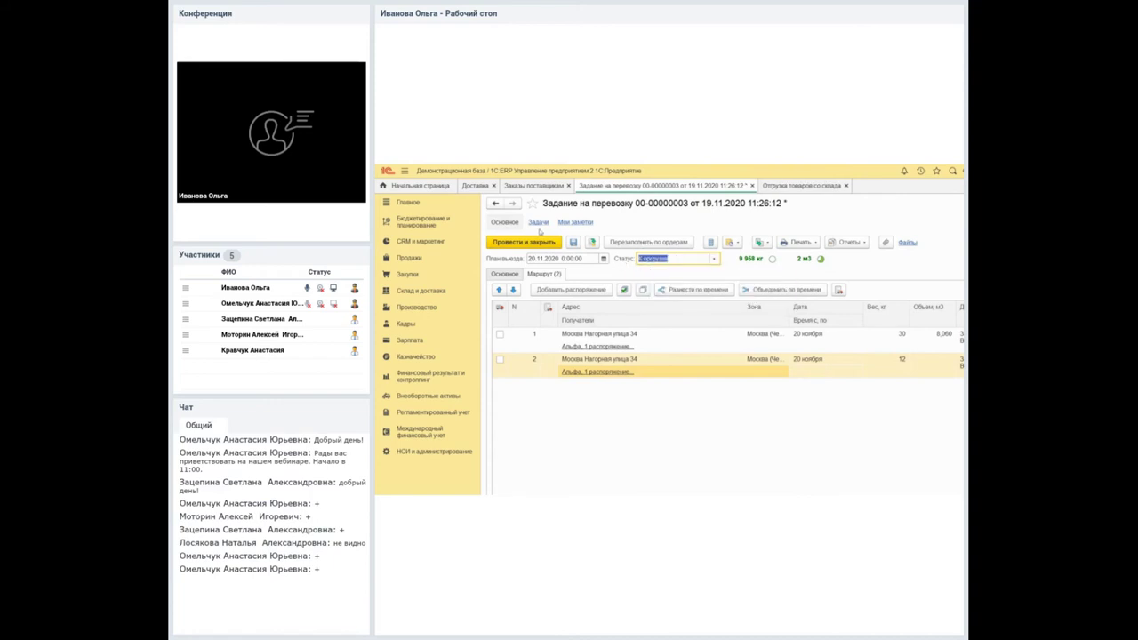
key(ctrl+s)
Expand the transport task in the shipment list to show its two Альфа client orders.
key(ctrl+Tab)
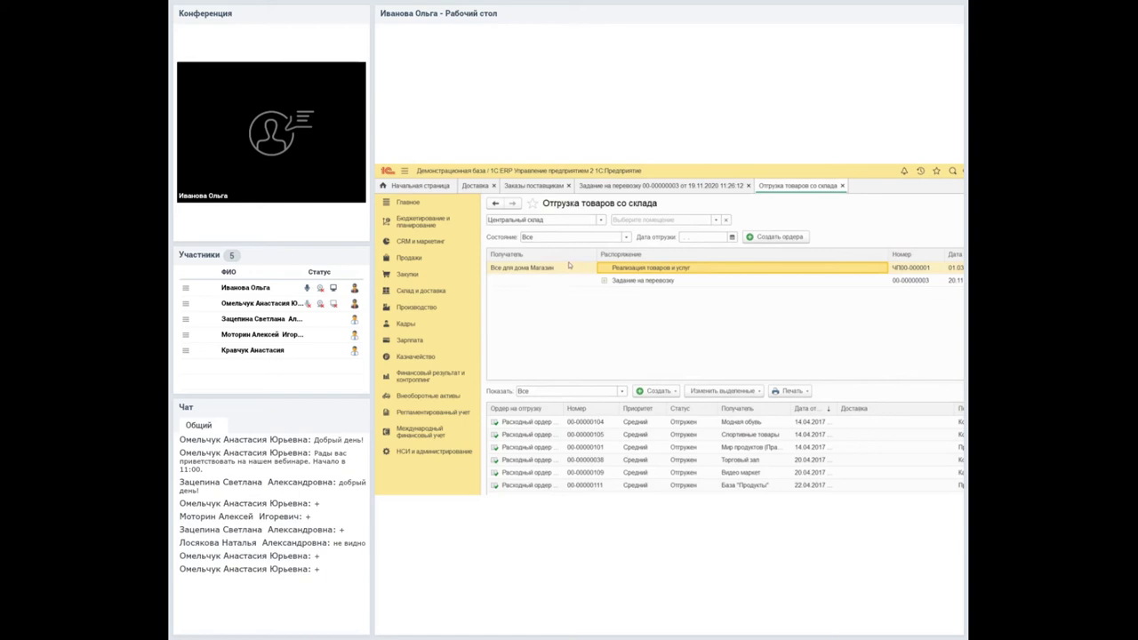
key(Down)
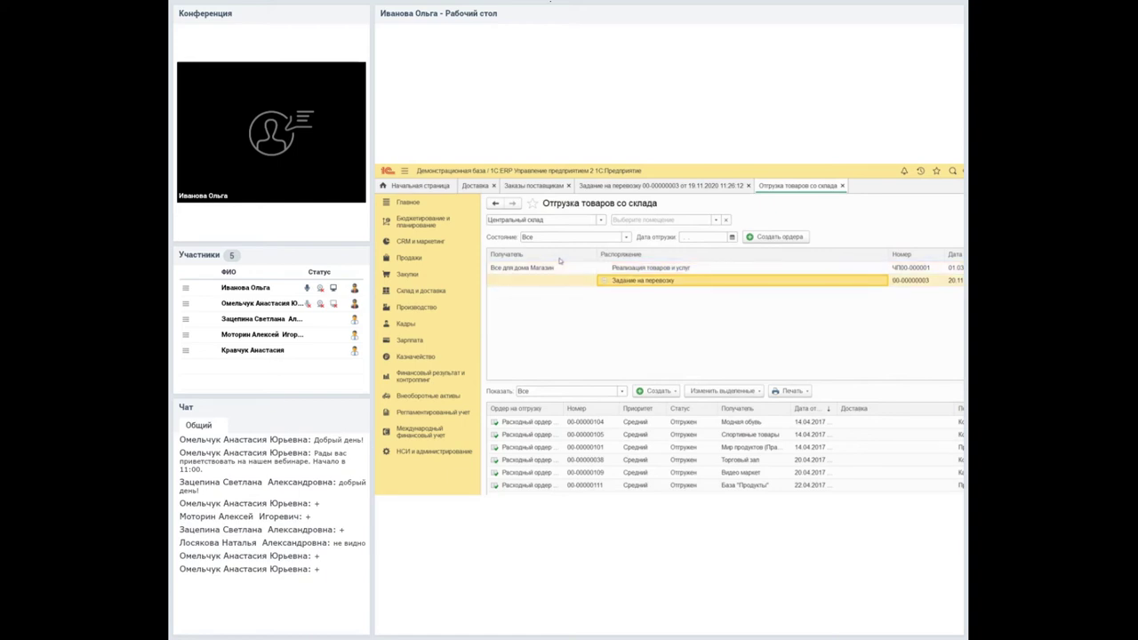
key(Return)
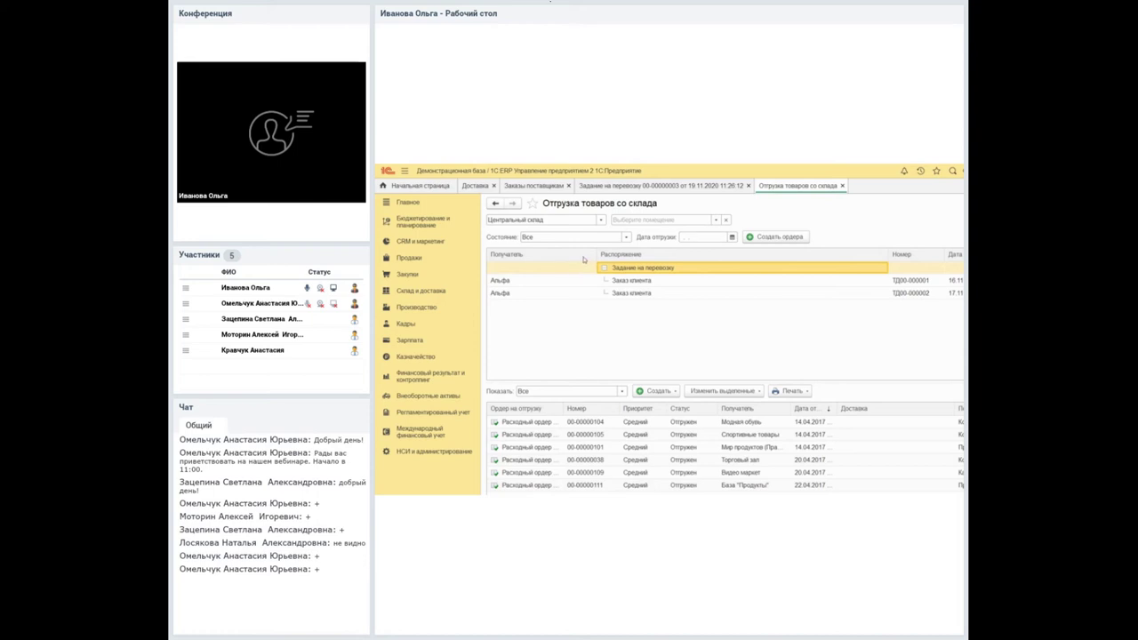
key(Down)
key(Down)
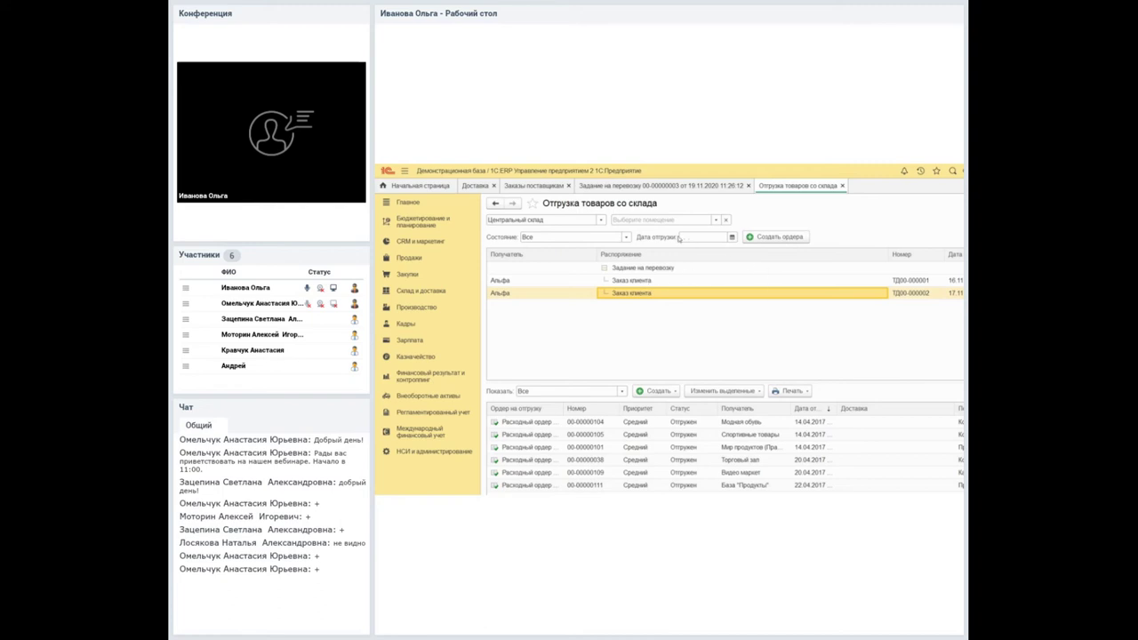
click(627, 185)
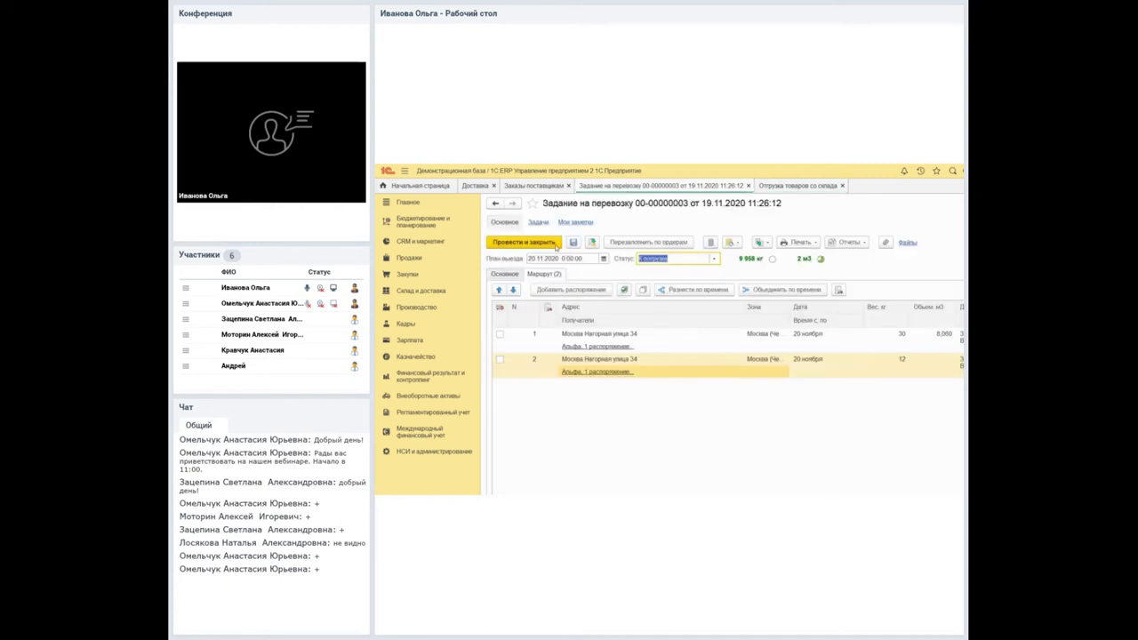
click(502, 306)
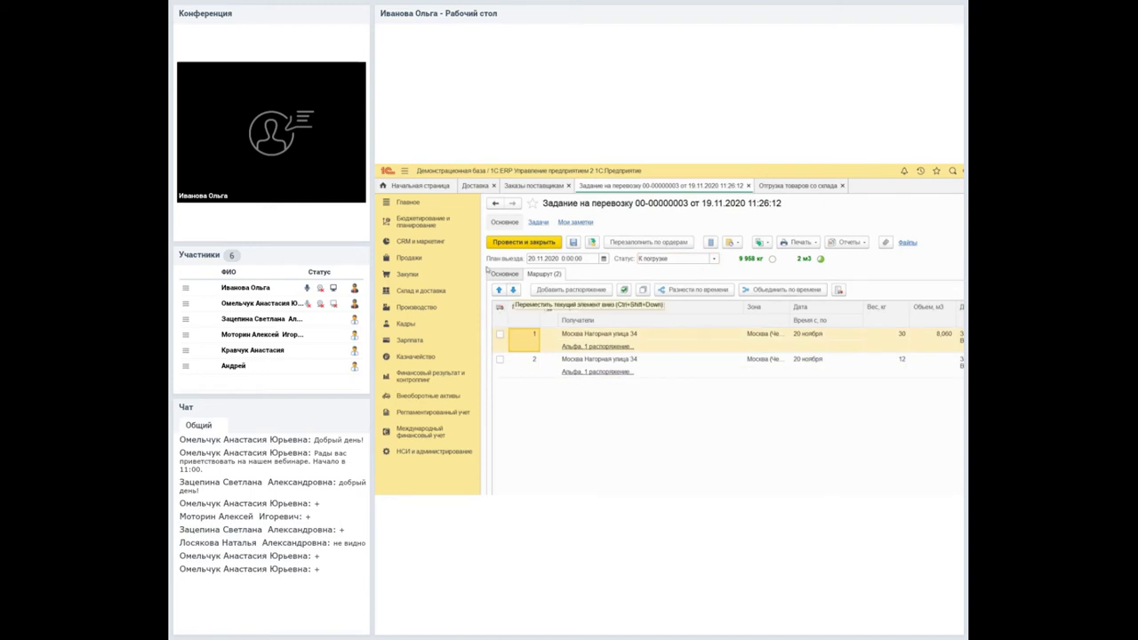
key(ctrl+shift+Down)
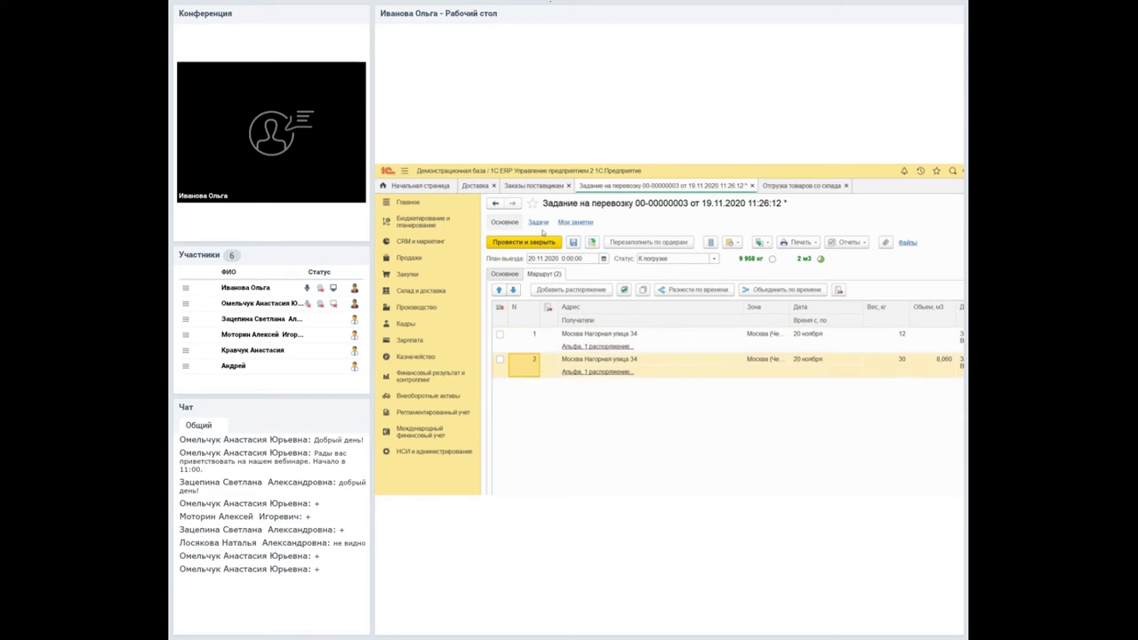
click(796, 184)
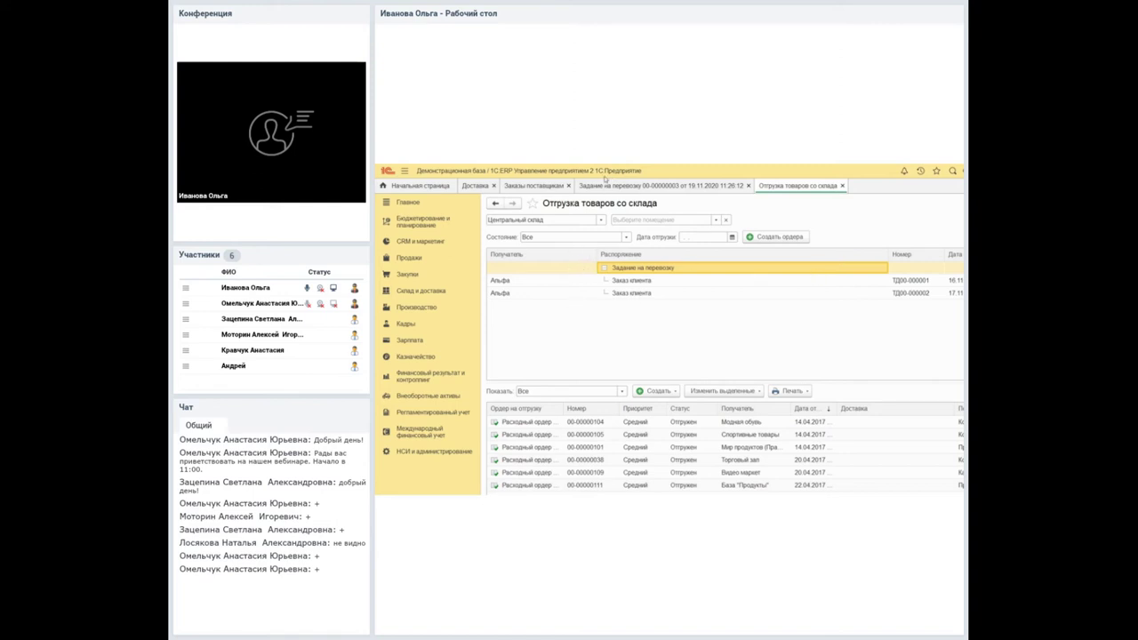
click(605, 184)
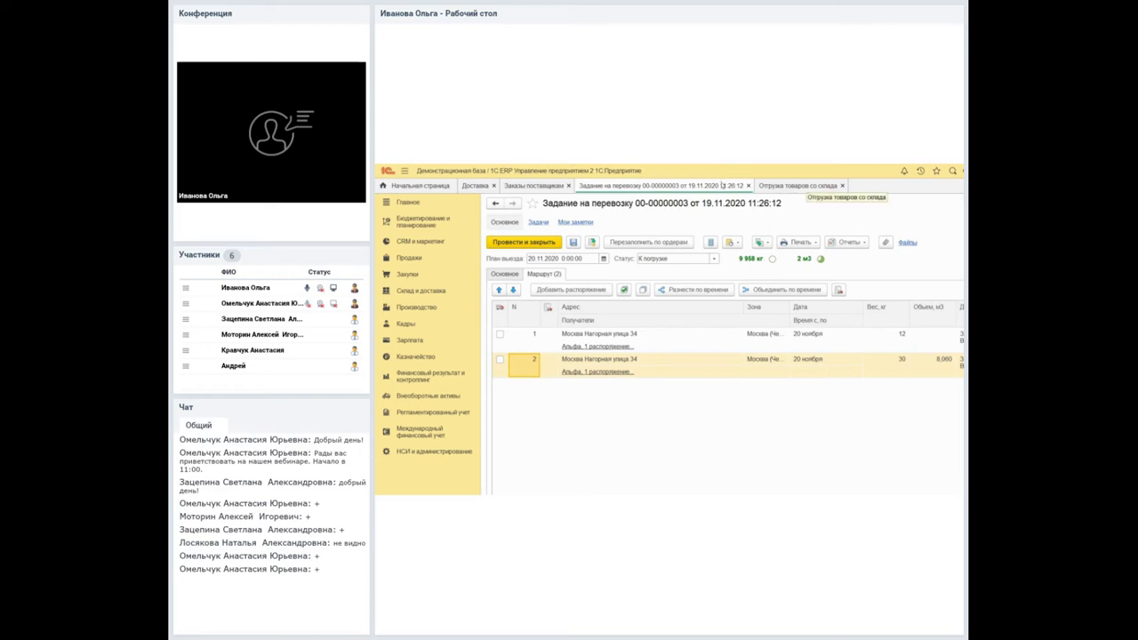
key(ctrl+Tab)
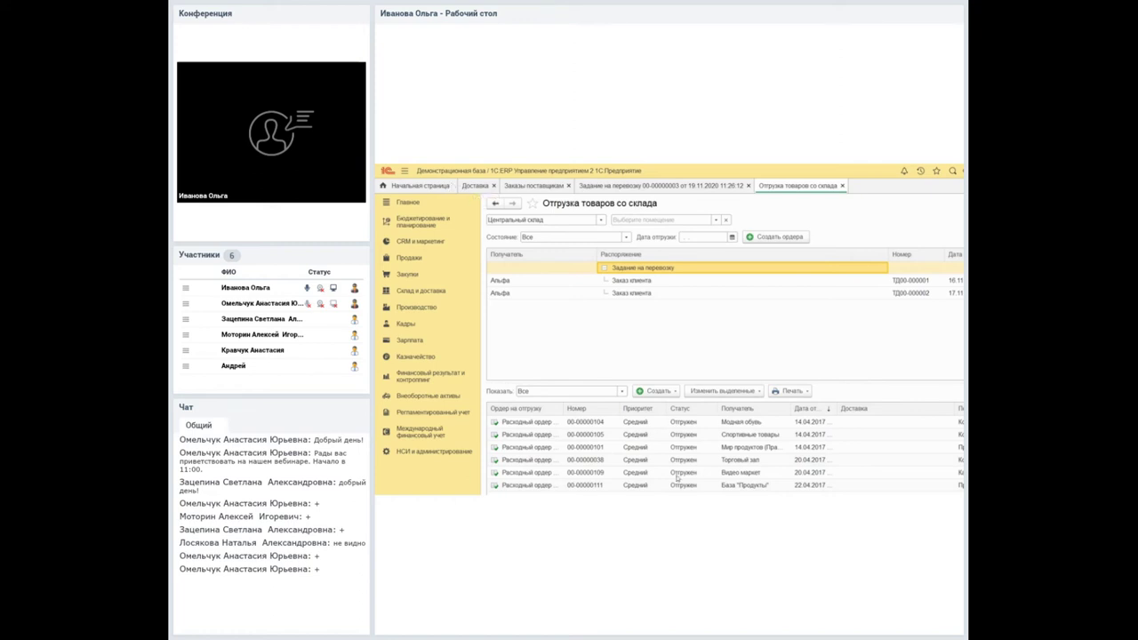
click(461, 185)
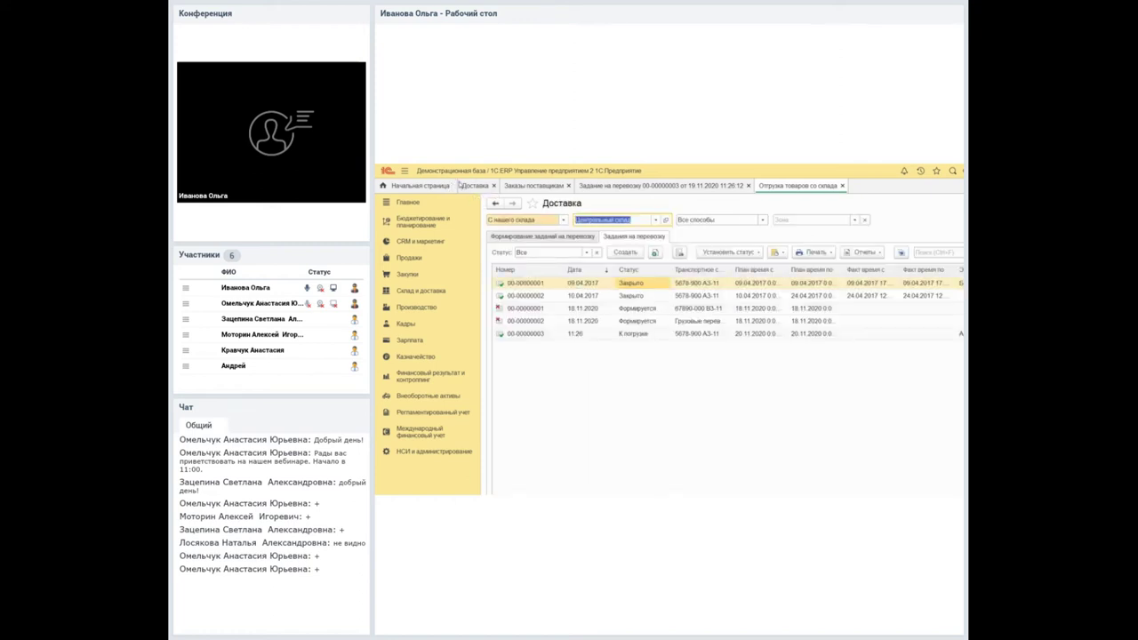
click(533, 236)
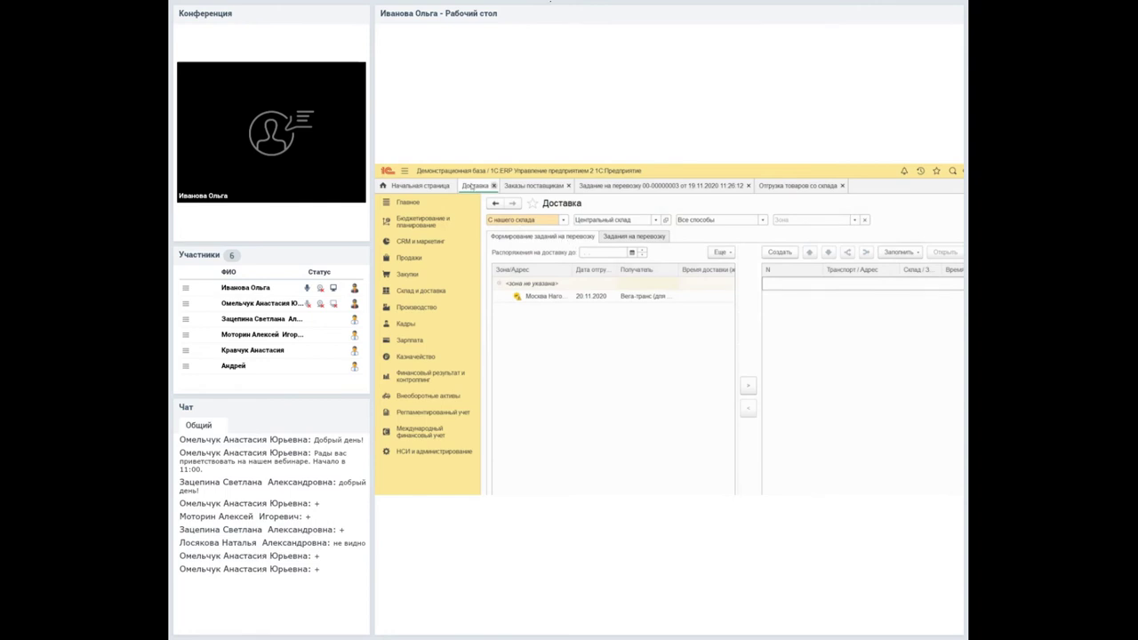
click(634, 236)
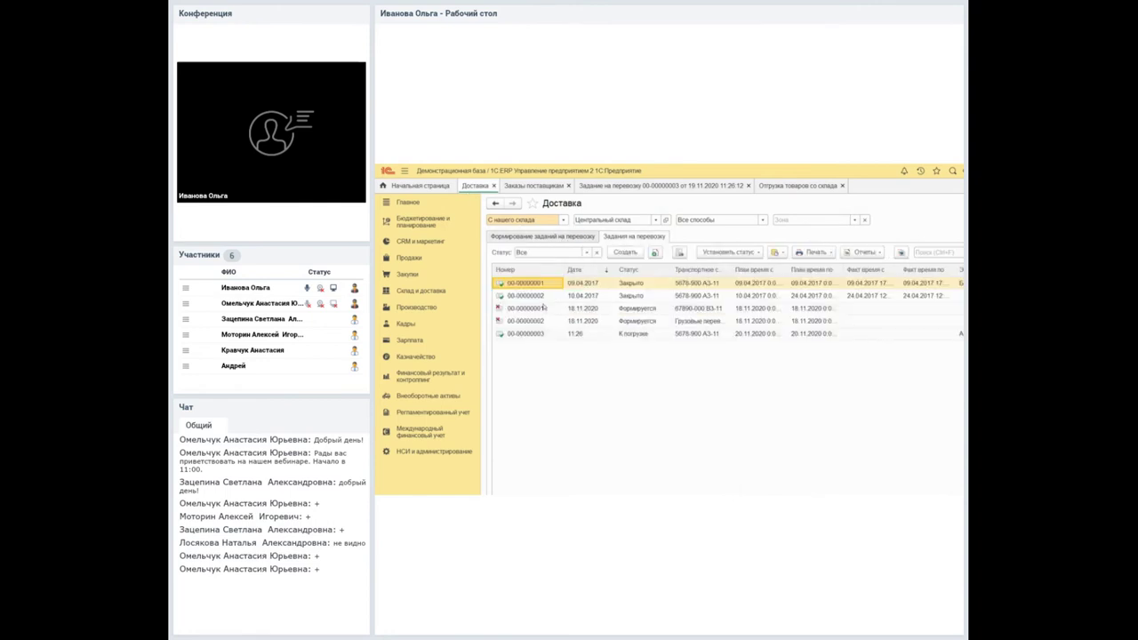
key(Down)
key(Down)
key(Up)
key(Up)
key(Up)
key(Return)
key(Return)
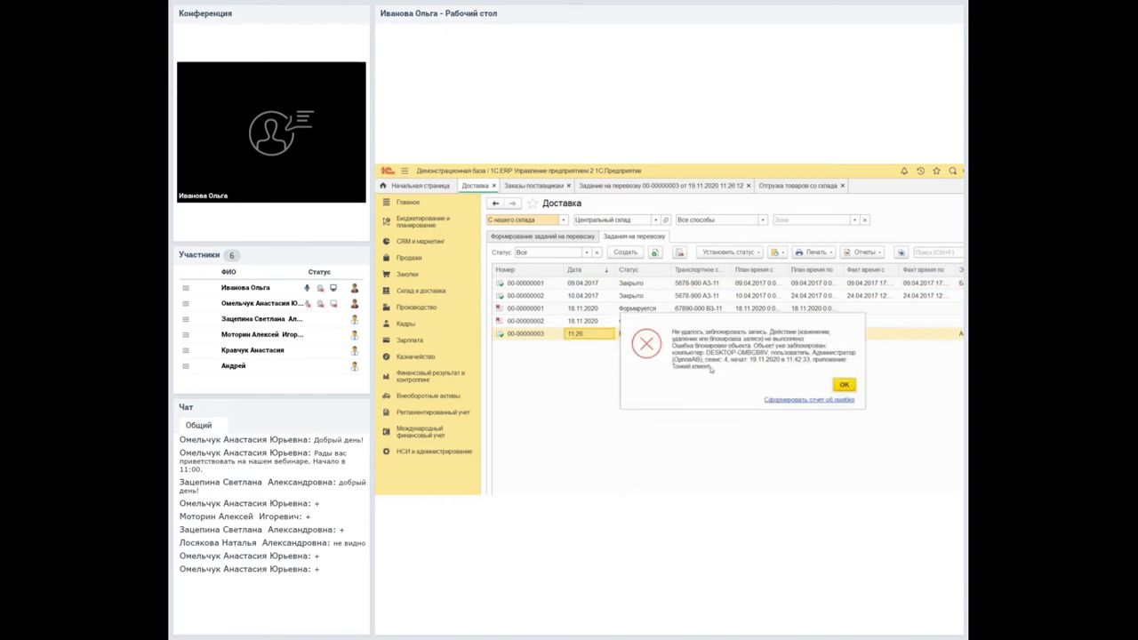
key(Return)
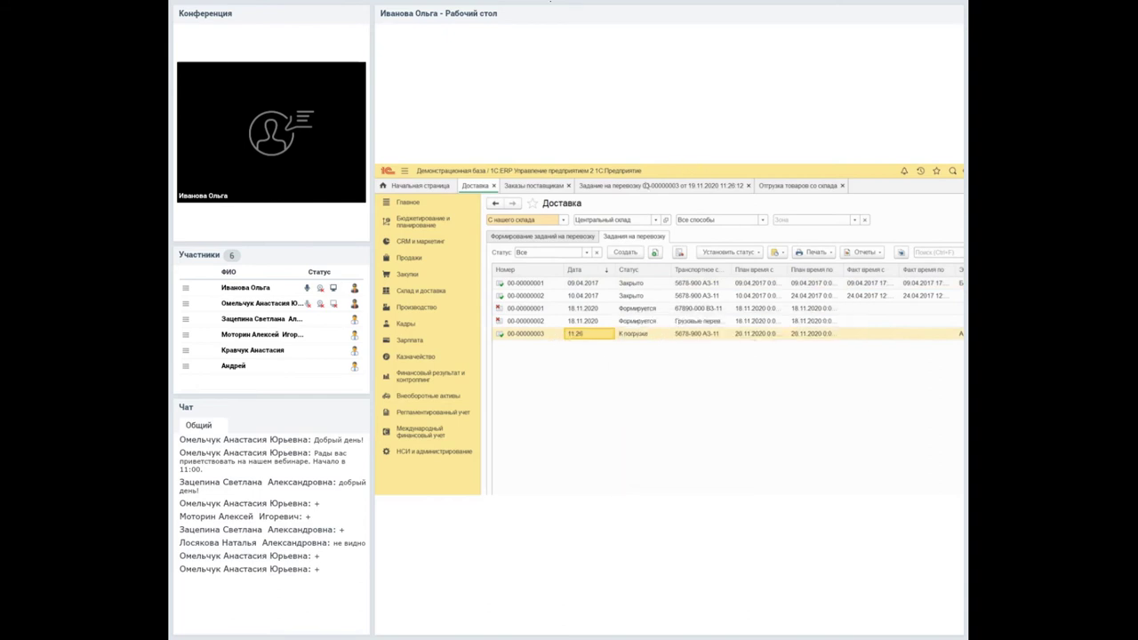
click(663, 184)
right_click(597, 335)
key(Return)
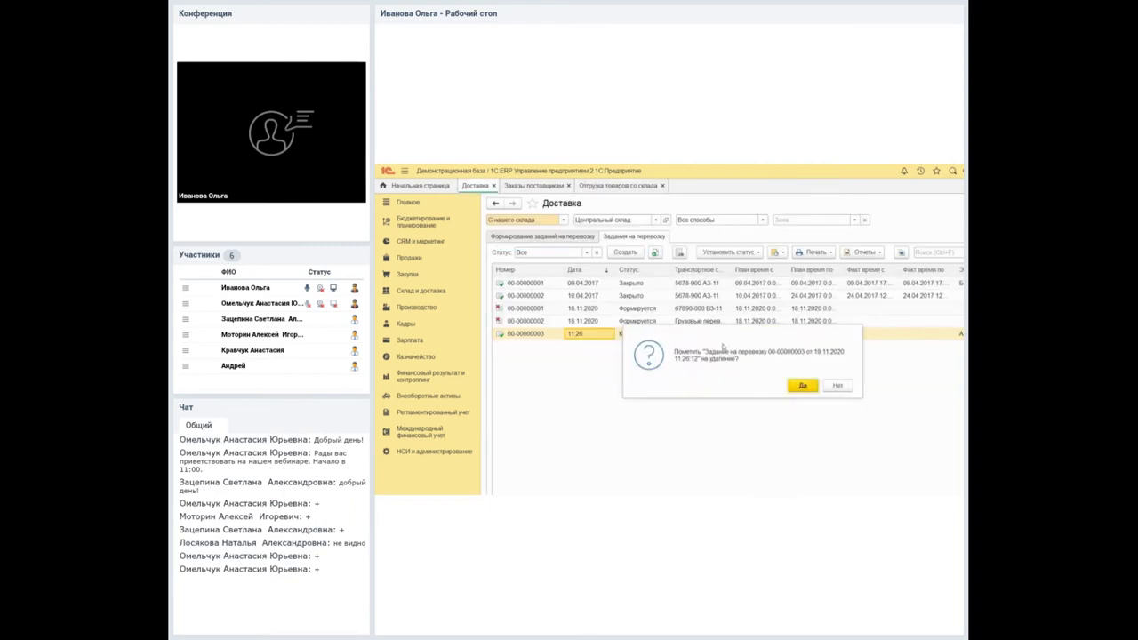
key(Return)
click(508, 234)
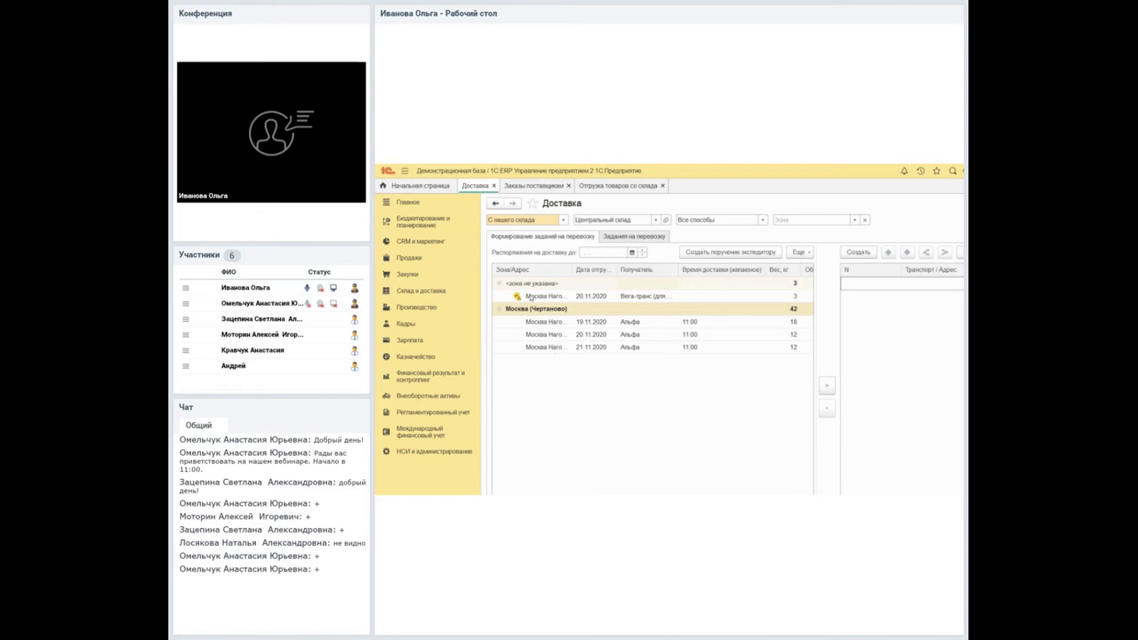
Open client order ТД00-000001 to check its items' shipment dates.
key(Down)
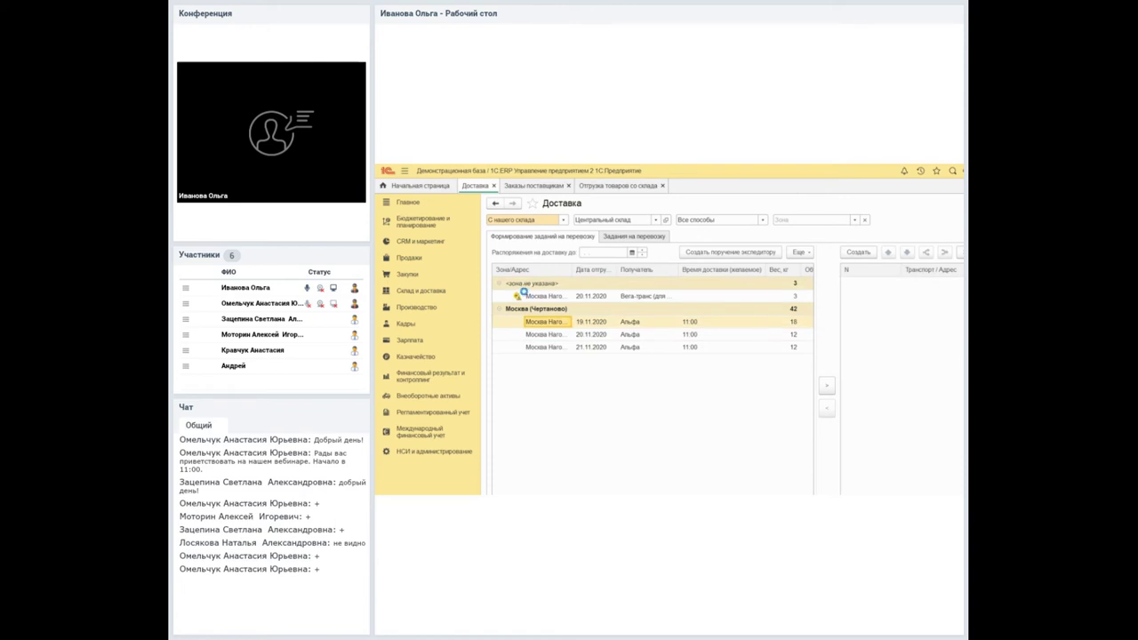
double_click(561, 296)
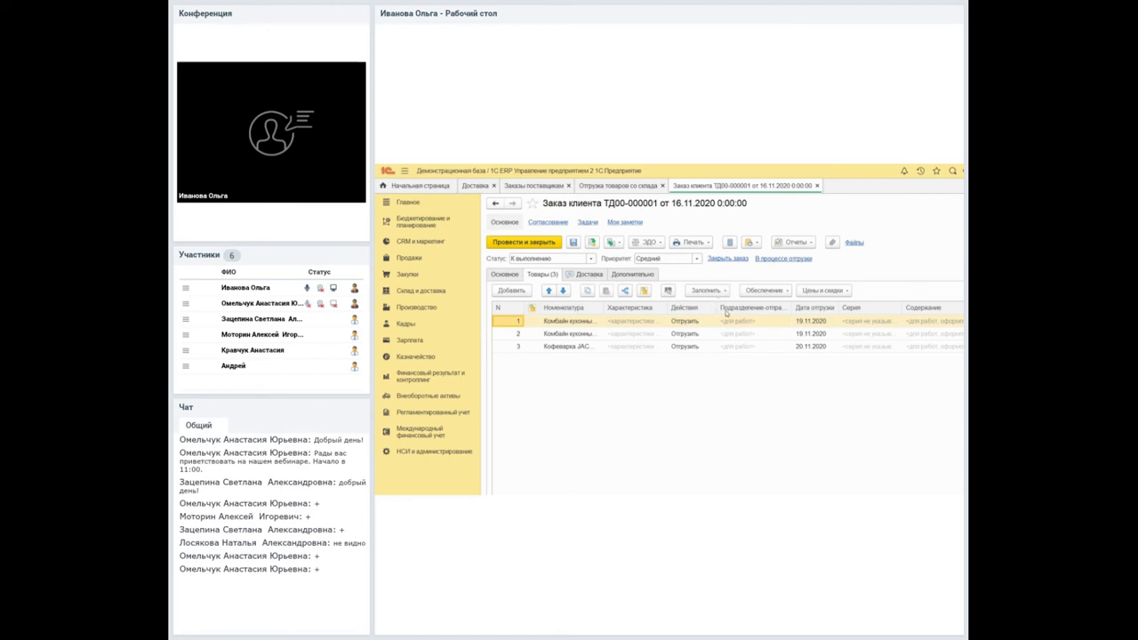
key(Down)
key(Down)
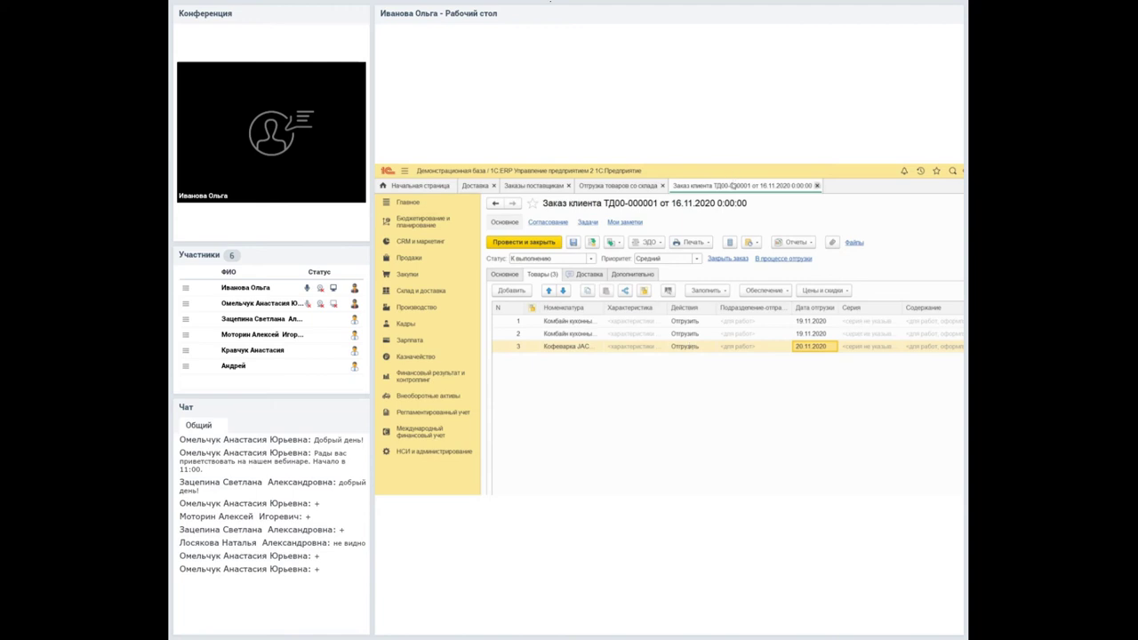
click(816, 185)
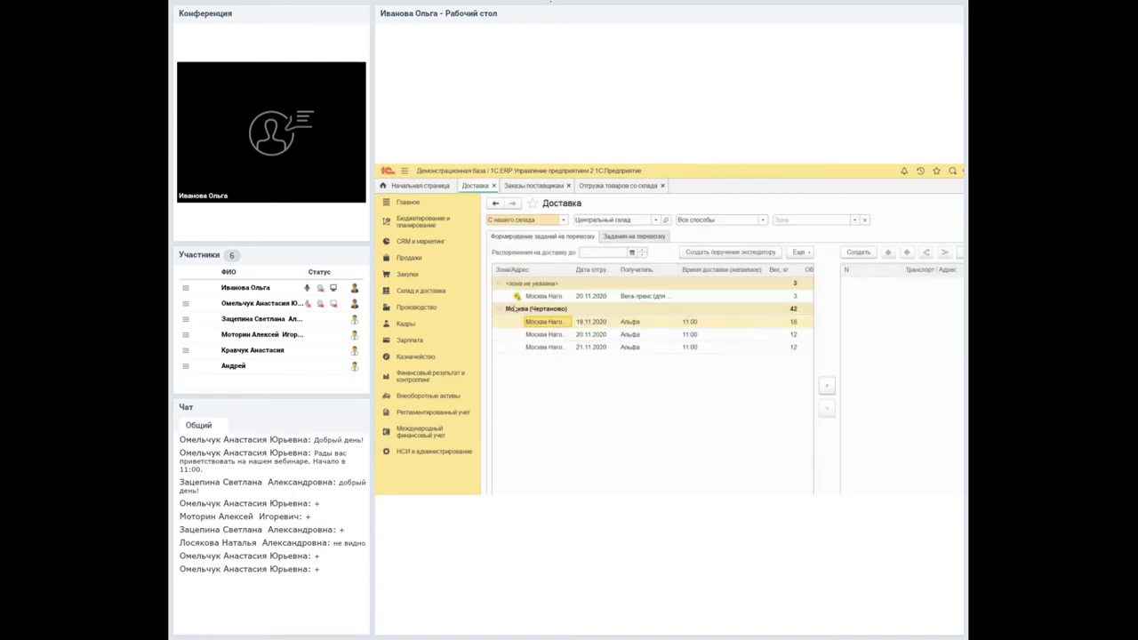
Exclude the 20.11.2020 Москва (Чертаново) order row from delivery.
key(Down)
key(Right)
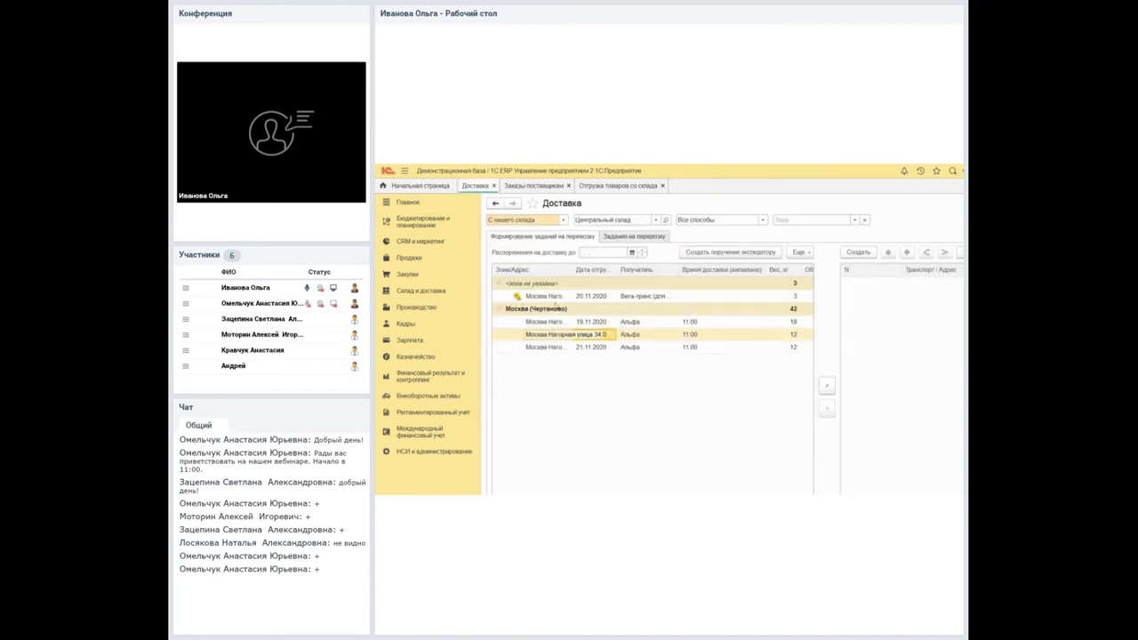
key(alt+f)
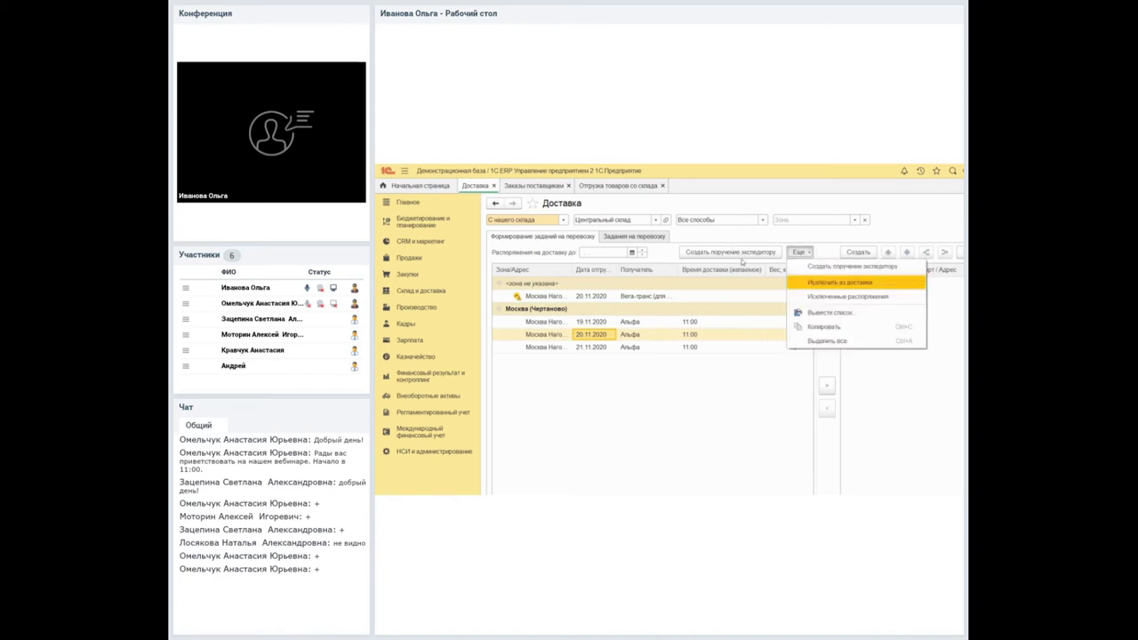
key(Return)
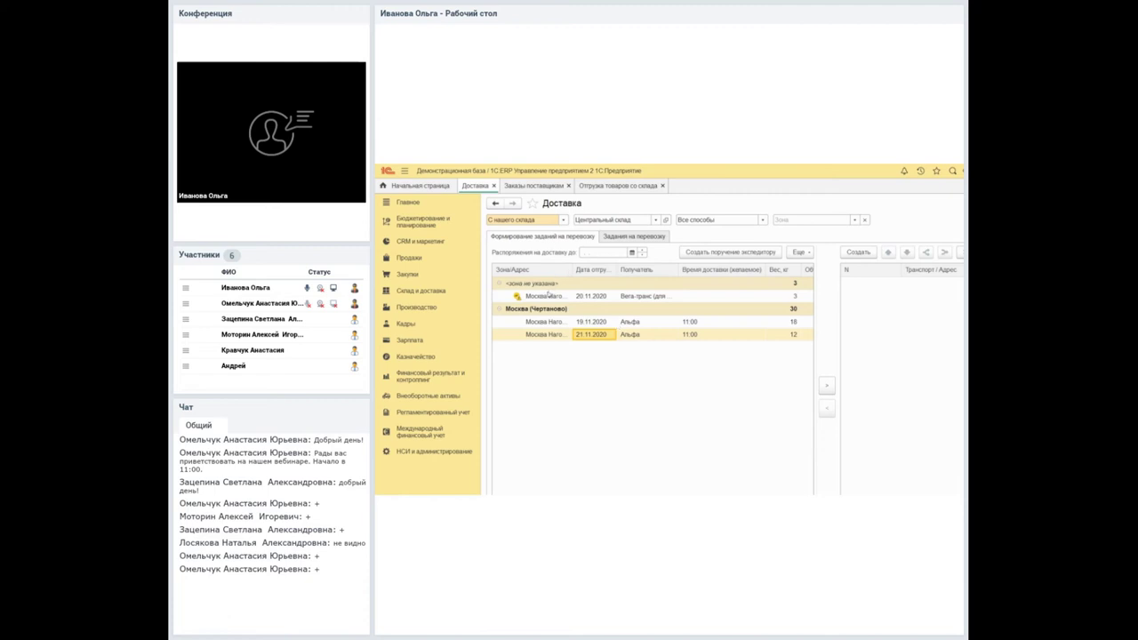
Review order ТД00-000001's three goods lines again, then open Исключенные распоряжения.
key(Up)
double_click(644, 297)
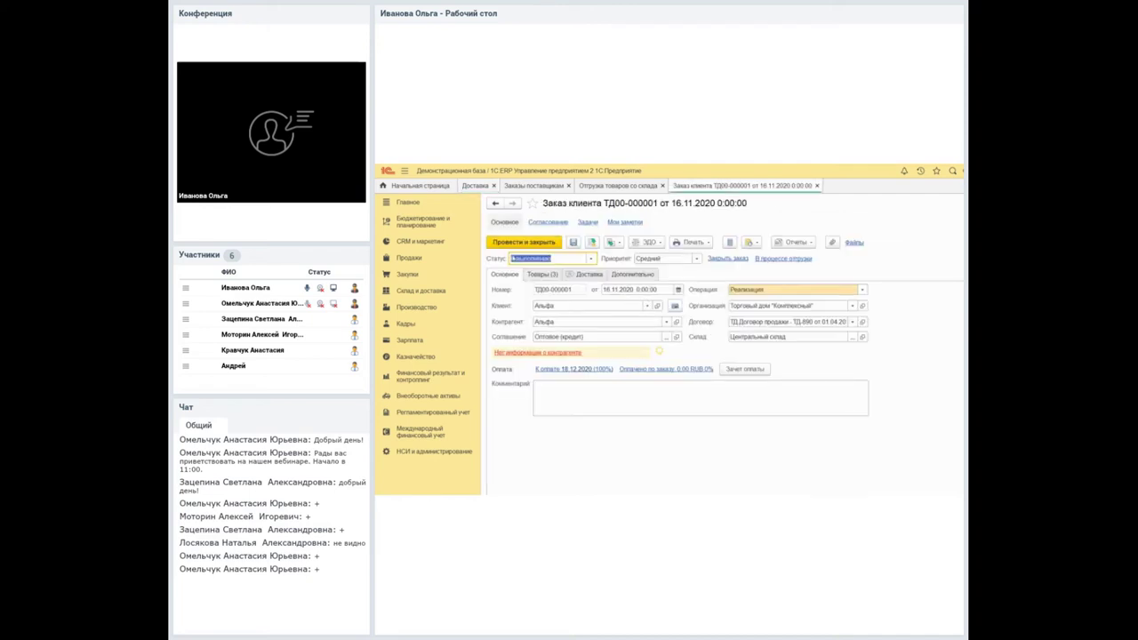
click(544, 274)
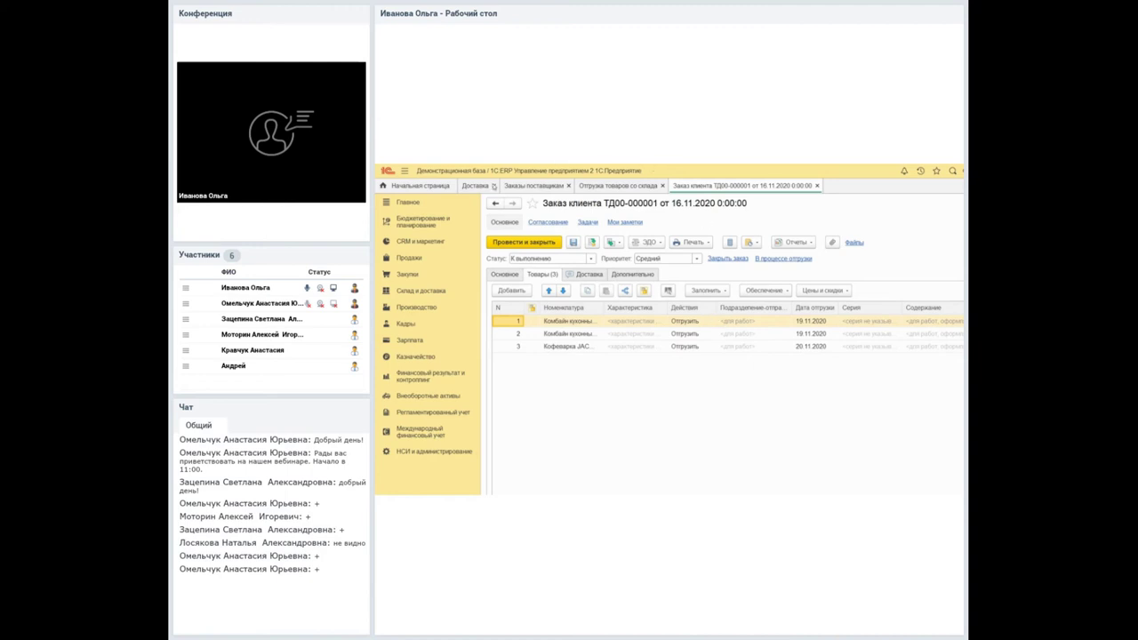
click(469, 185)
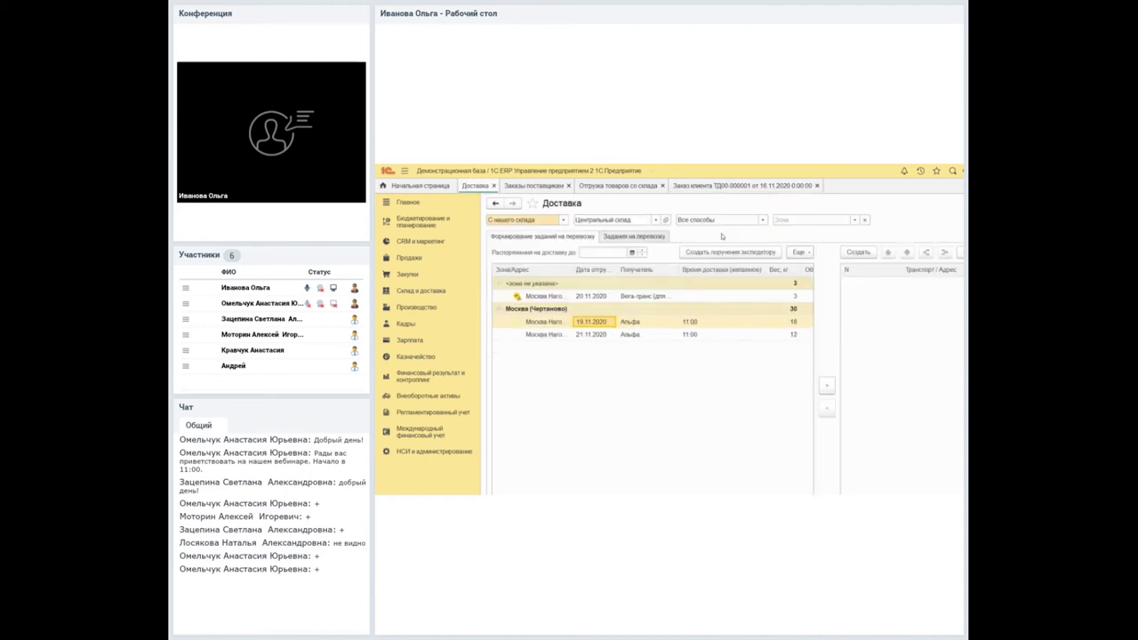
click(799, 252)
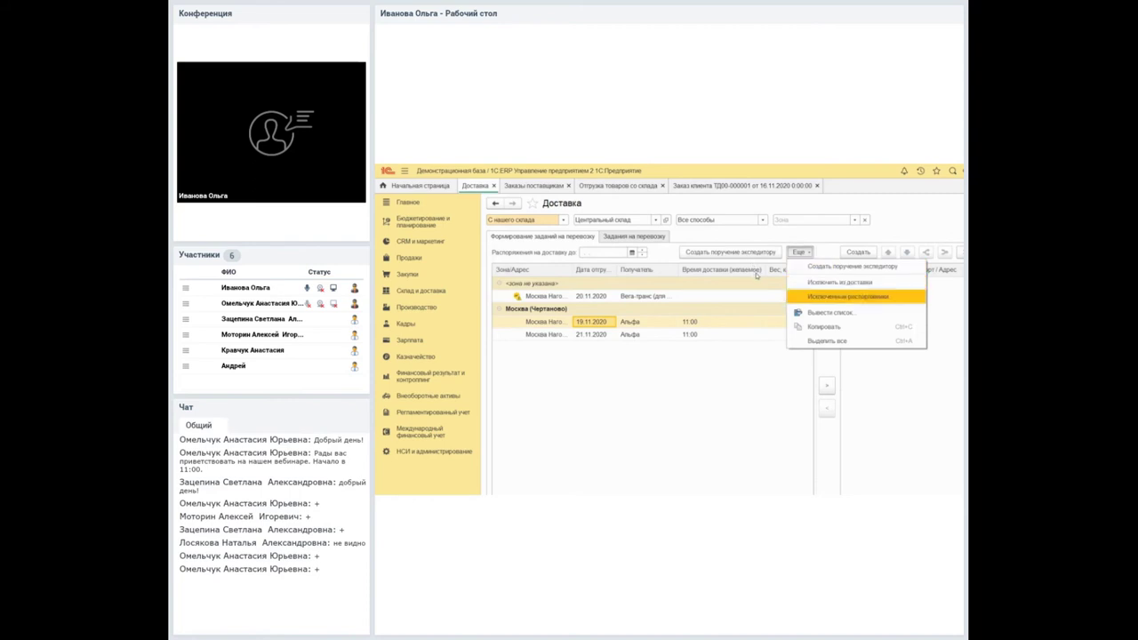
key(Return)
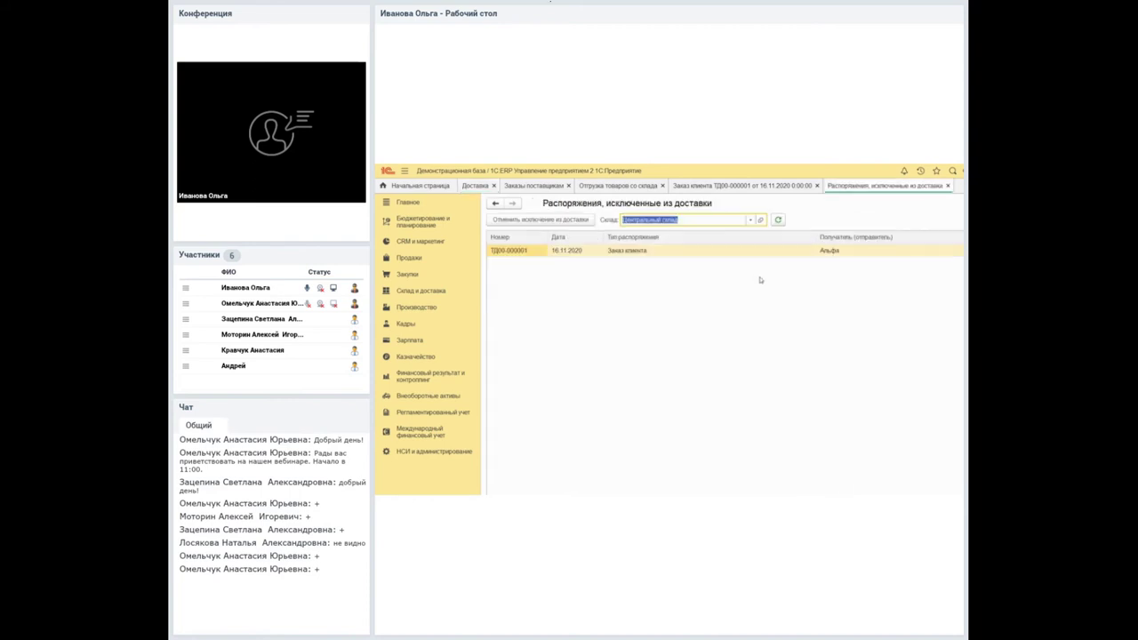
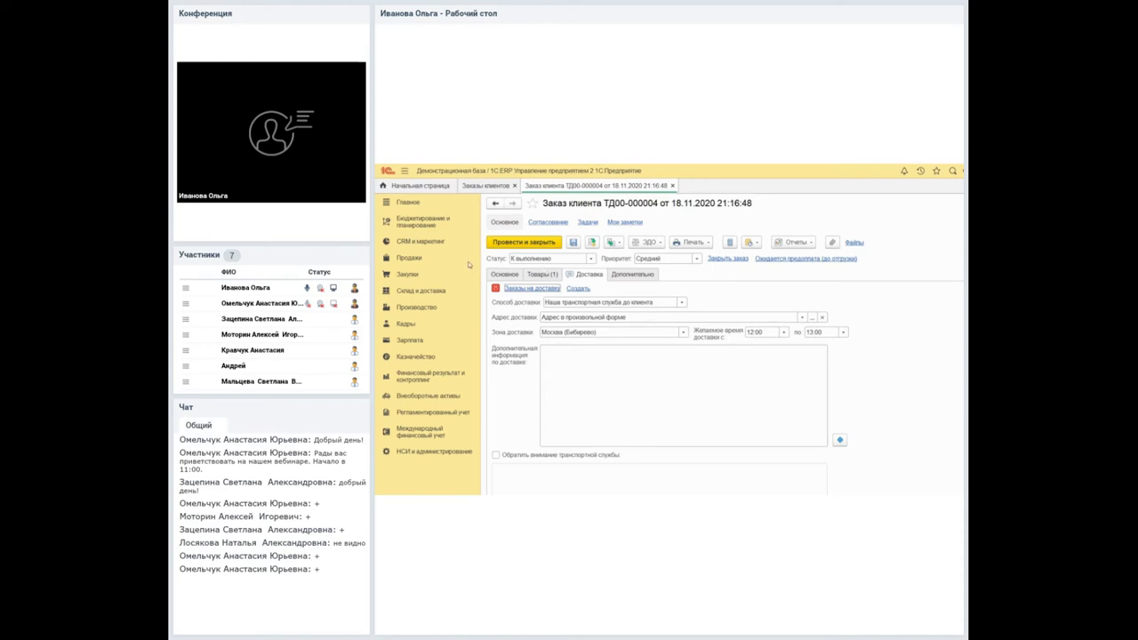
Open the Обмен электронными документами settings under НСИ и администрирование.
click(440, 452)
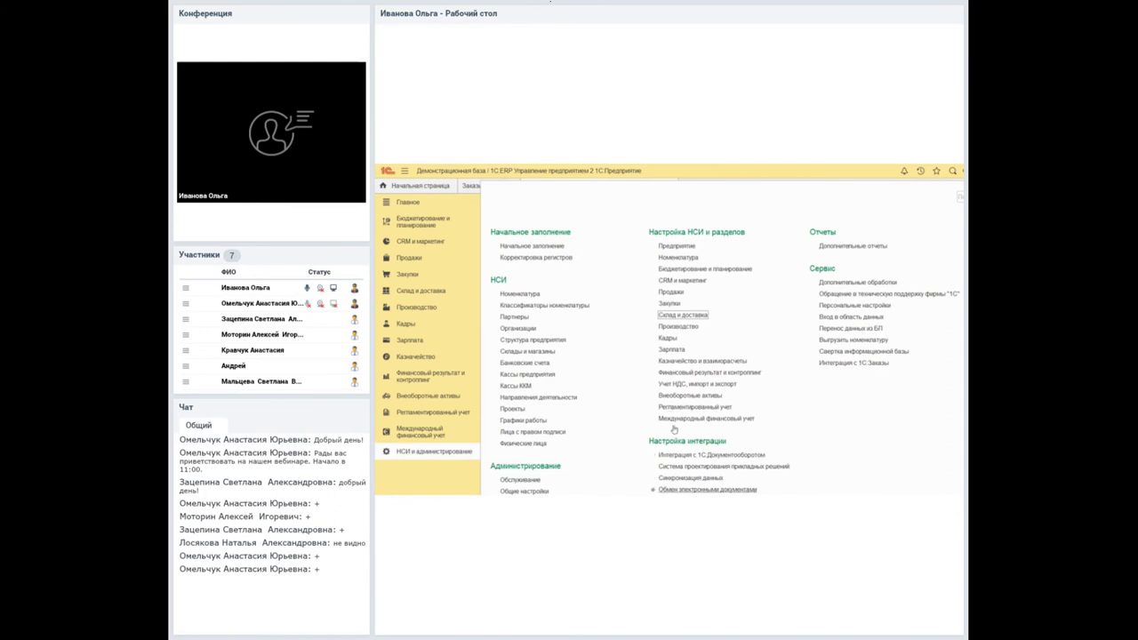
click(706, 489)
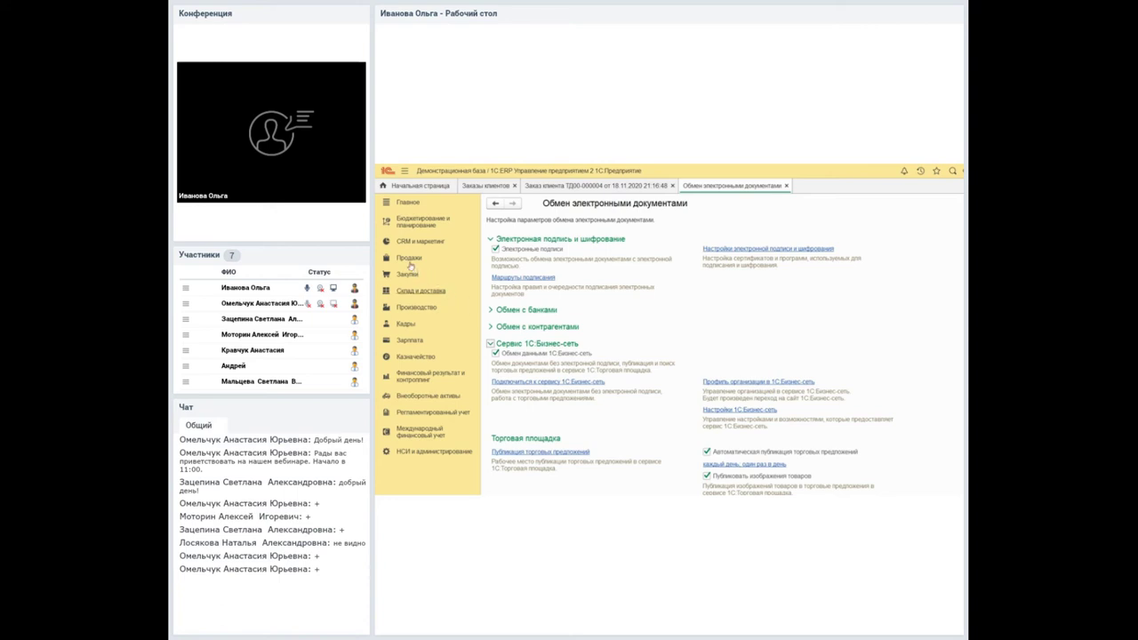
click(422, 291)
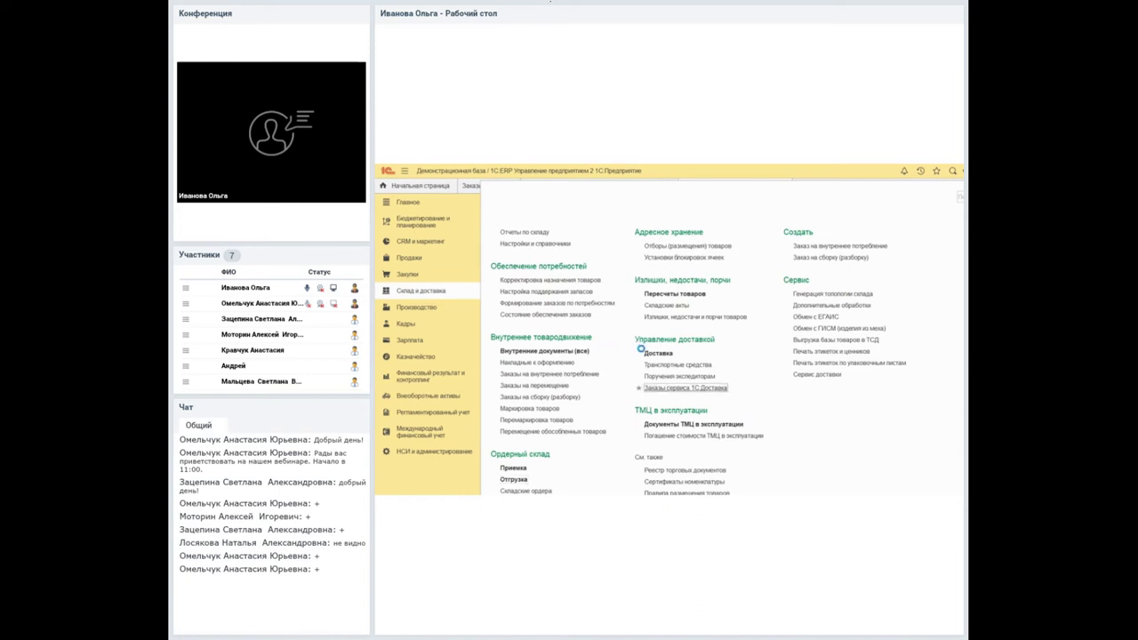
Open the 1С:Доставка Заказы на доставку list under Склад и доставка.
click(648, 352)
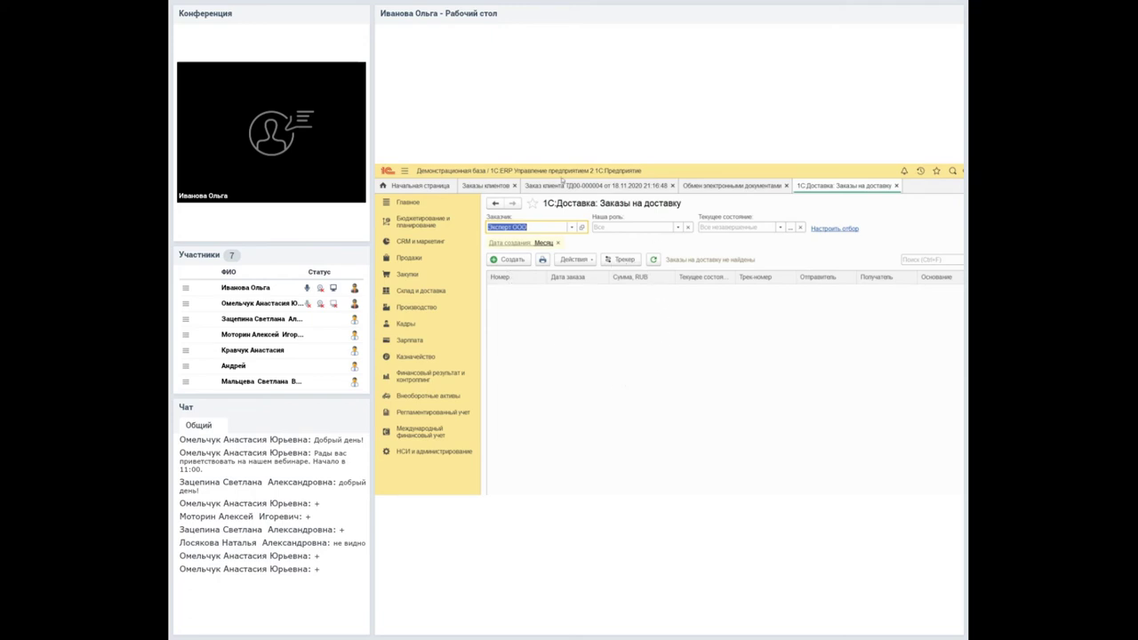
Start a delivery order from customer order ТД00-000004, prefilled for 19.11.2020, 12:00–13:00.
click(556, 184)
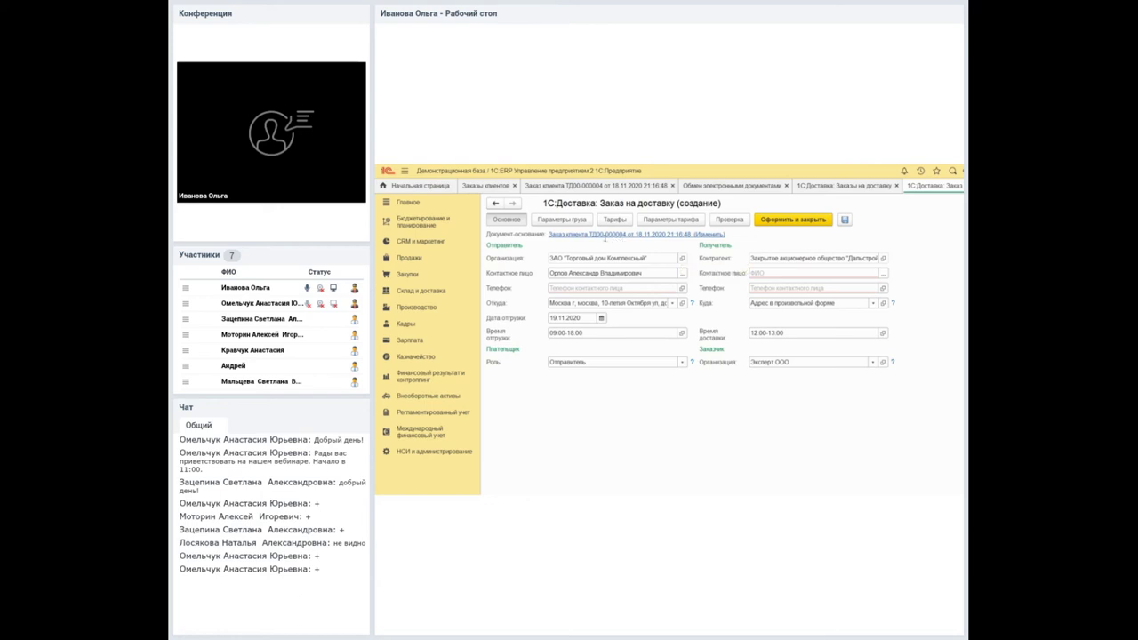
Add phone 78945 to the sender contact person's record and save it.
key(Tab)
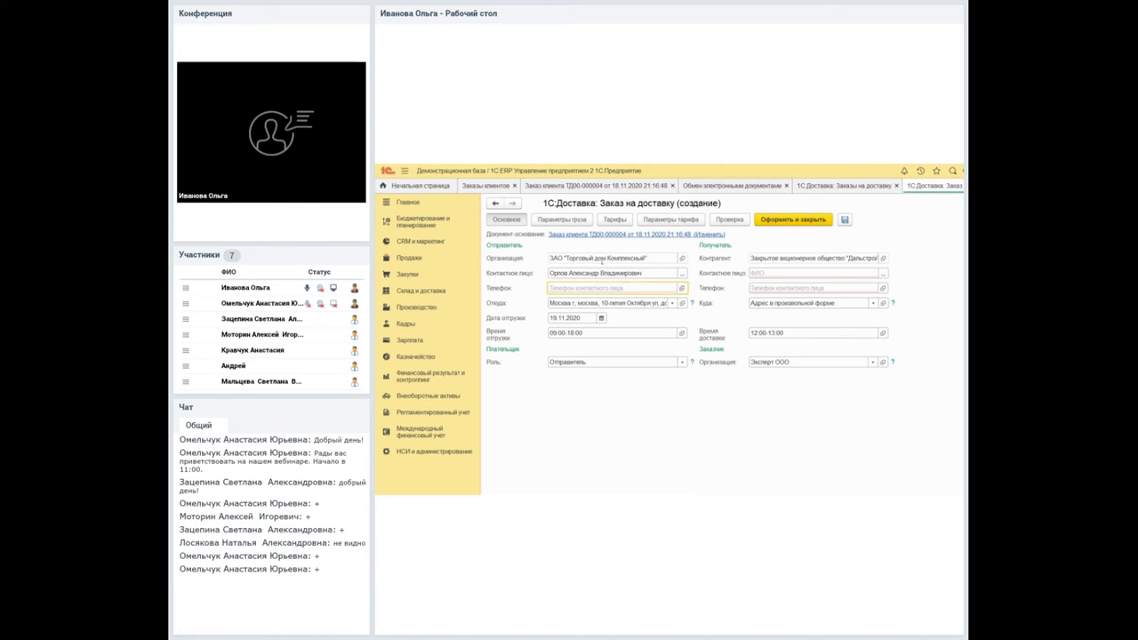
key(shift+Tab)
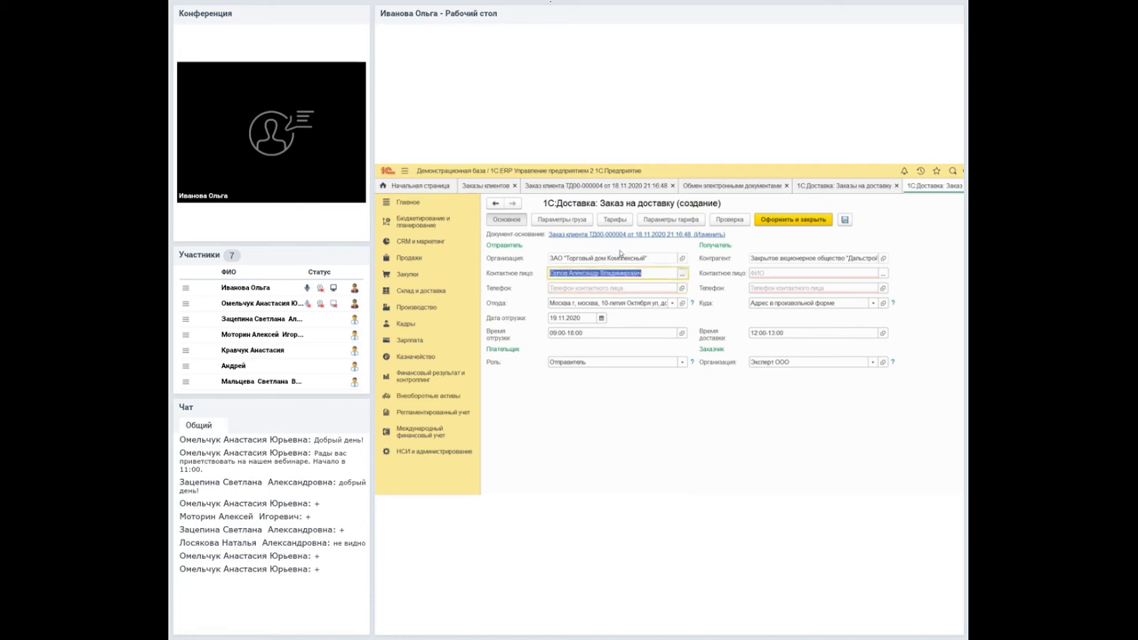
key(F4)
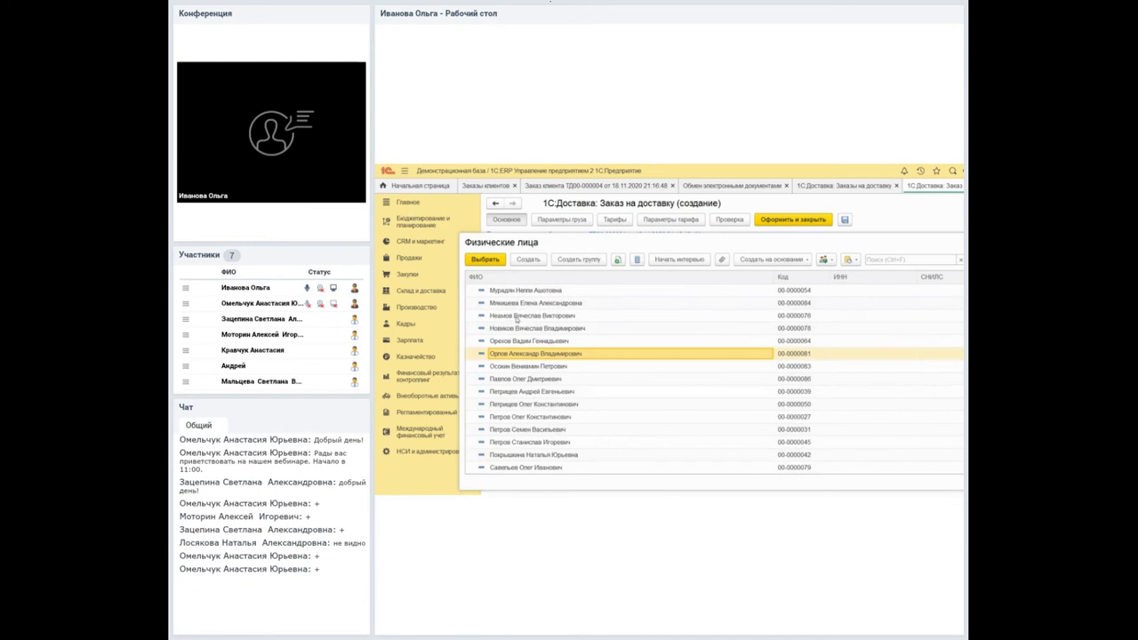
key(Menu)
key(Down)
key(Down)
key(Down)
key(Down)
key(Return)
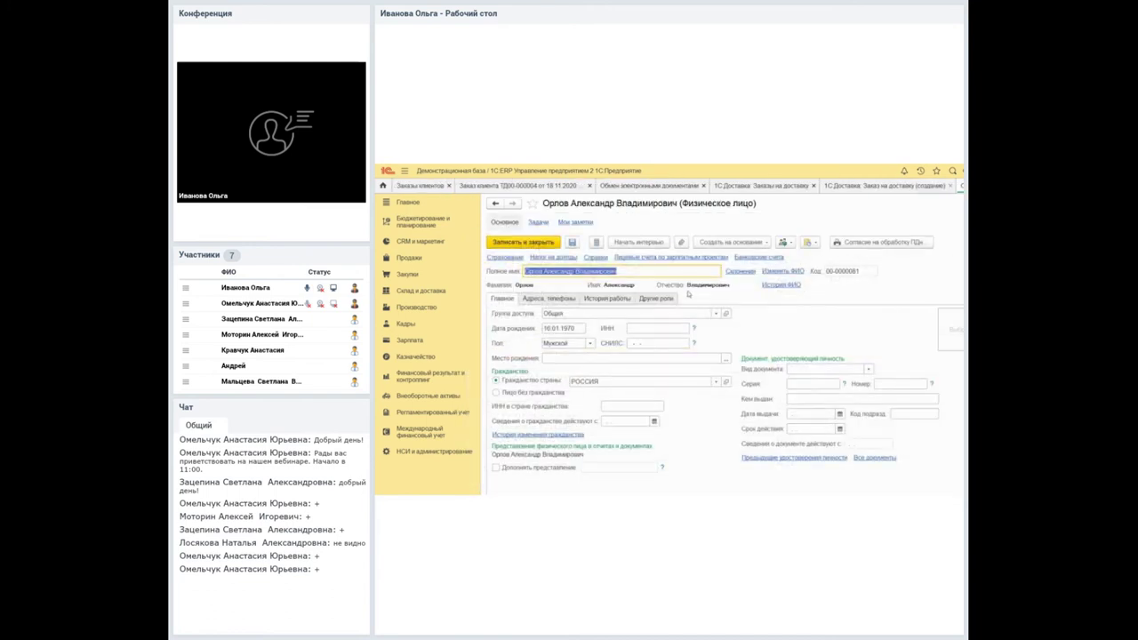
key(ctrl+Page_Down)
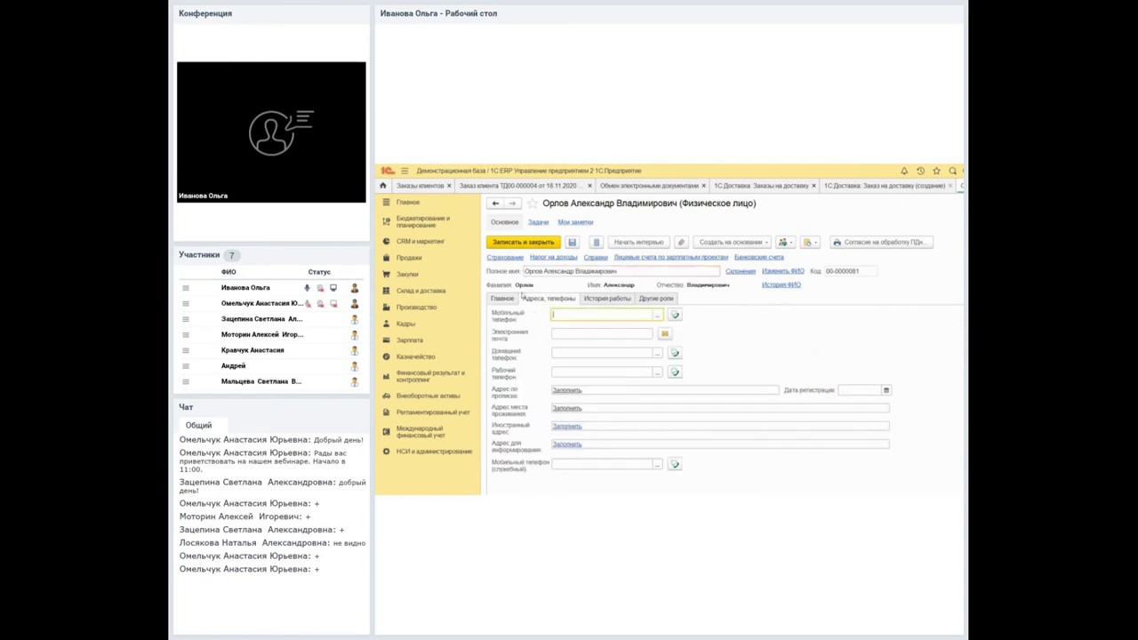
text(789456)
click(523, 242)
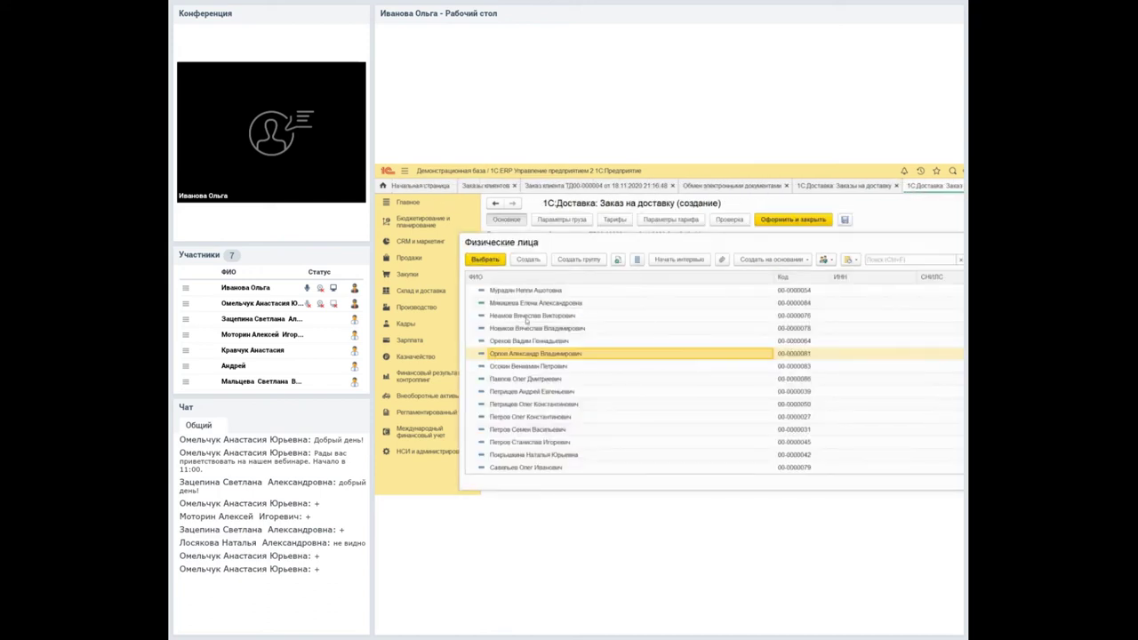
key(Tab)
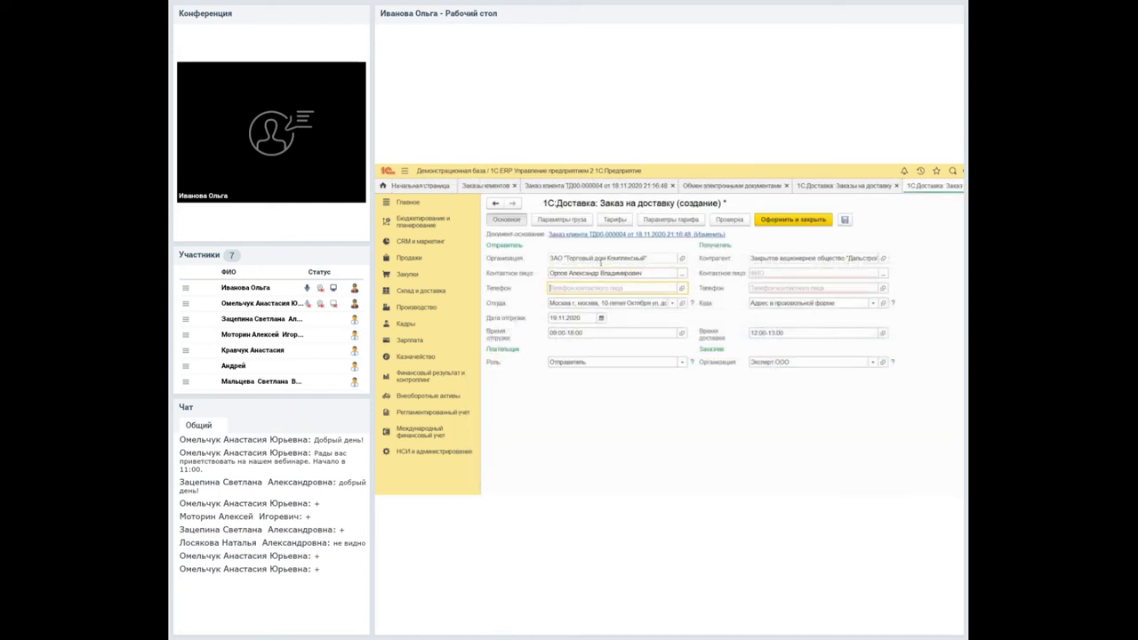
text(789145612)
click(725, 277)
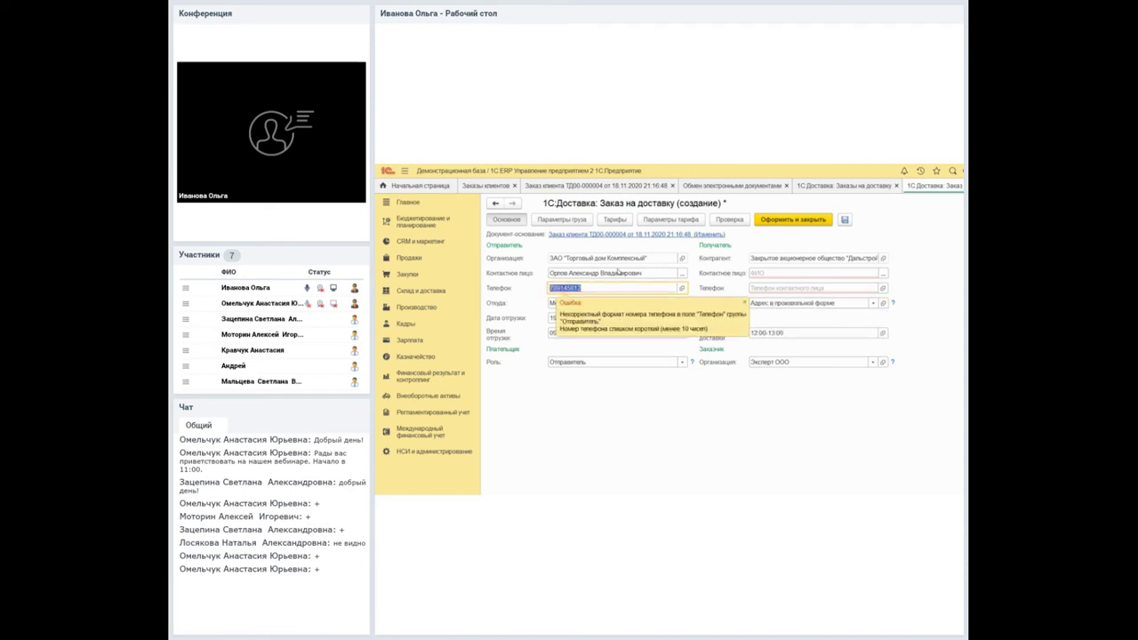
Choose the recipient's contact person from the contacts list.
key(Tab)
key(Tab)
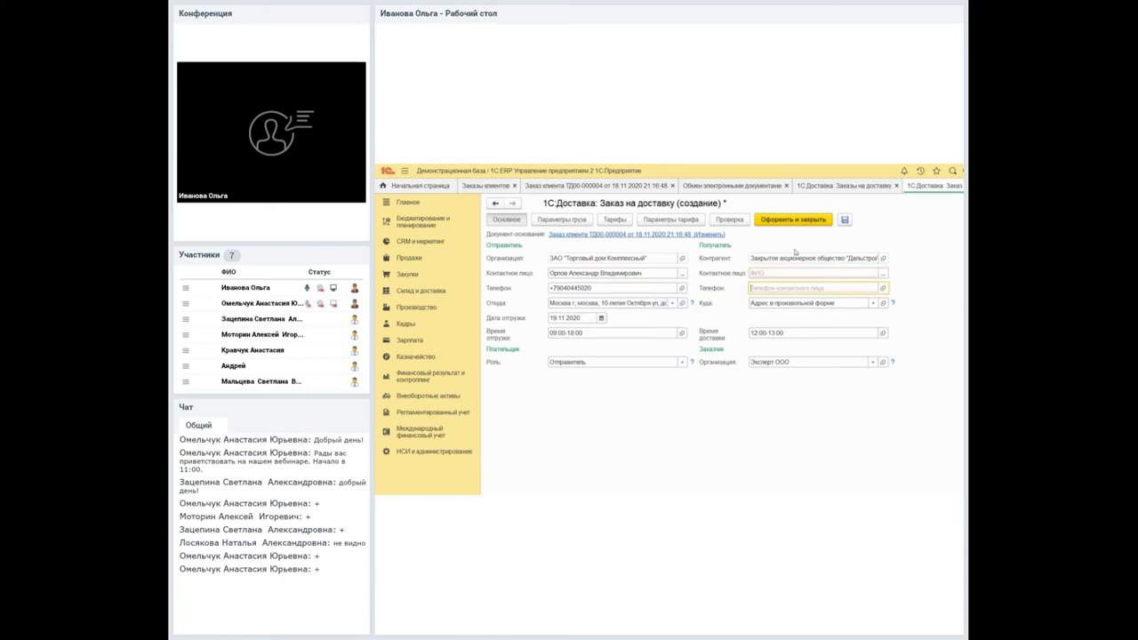
key(shift+Tab)
key(F4)
key(Return)
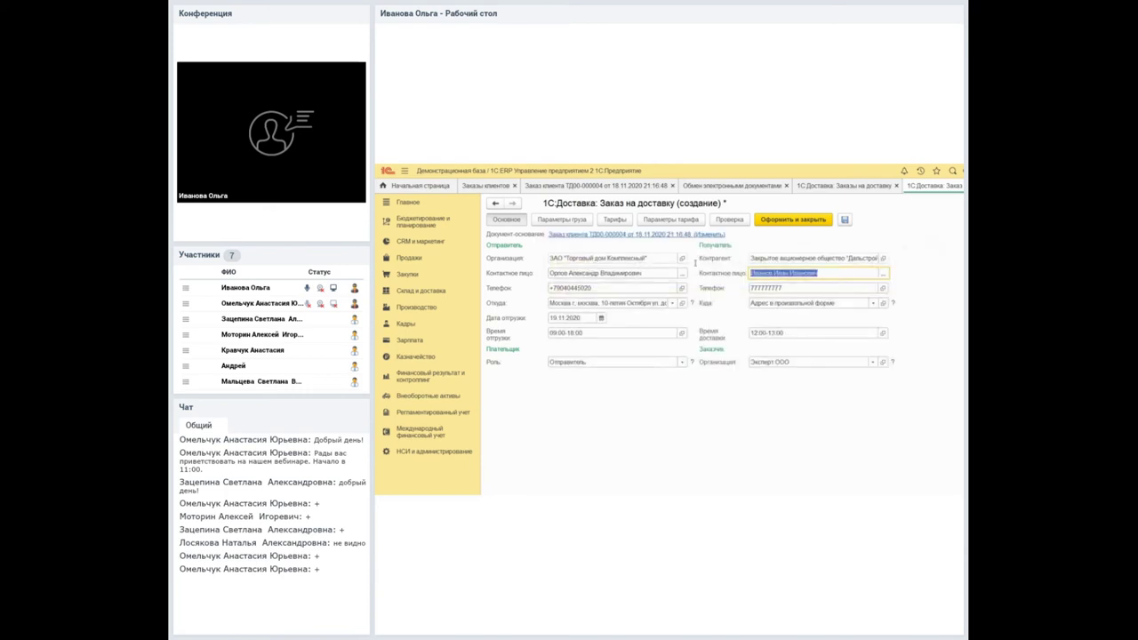
key(Tab)
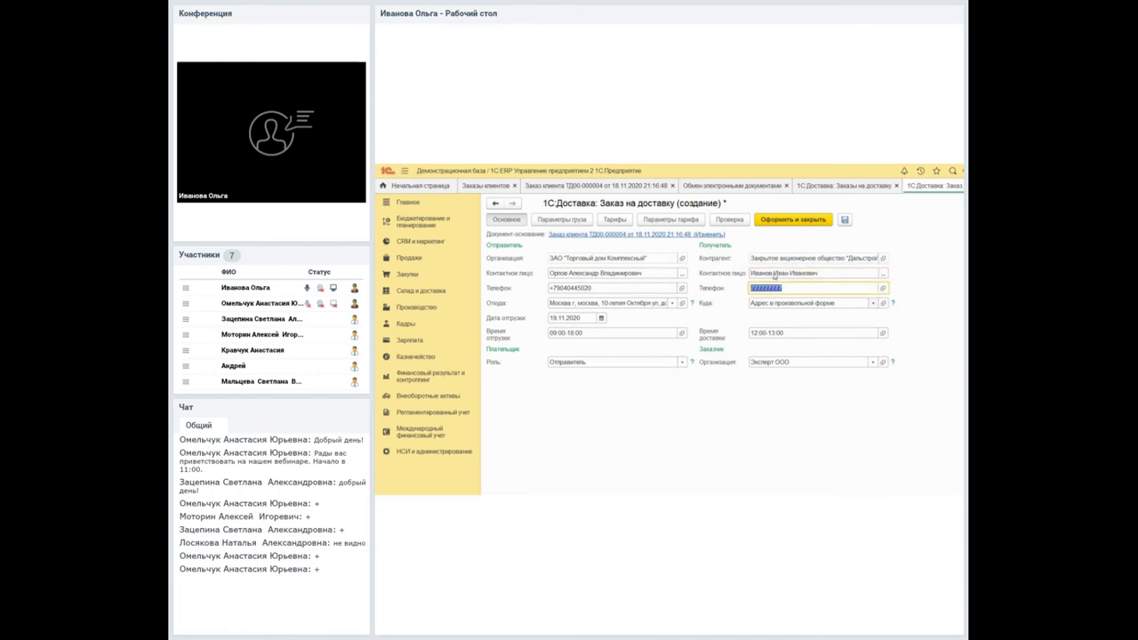
Review the Куда destination choices without changing them, and bring up the Партнеры list.
key(Tab)
key(F4)
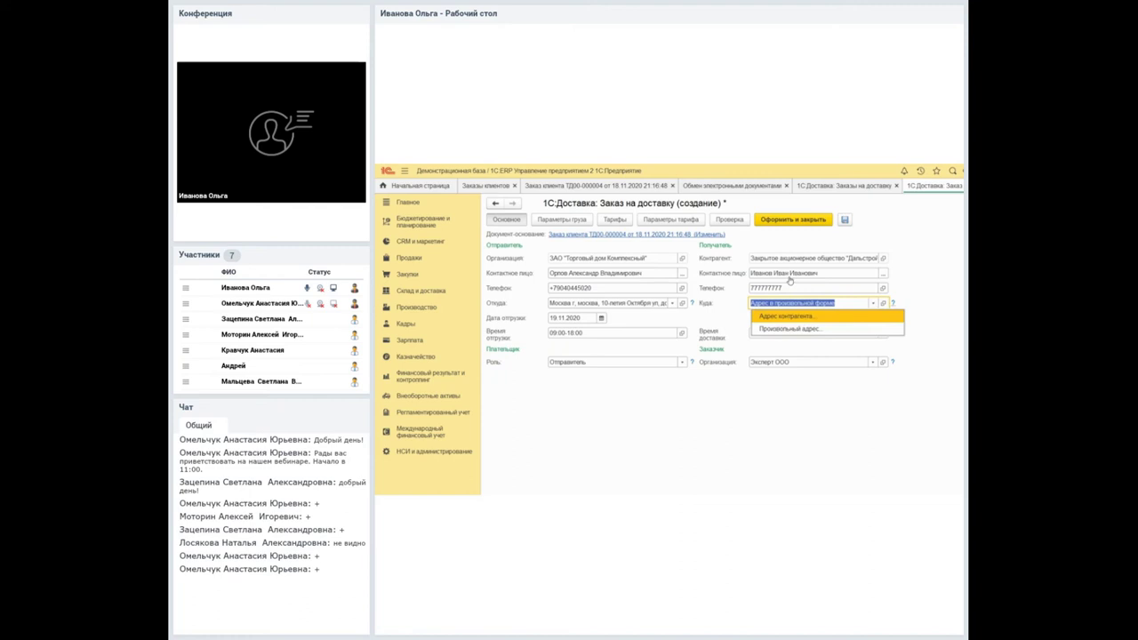
key(Escape)
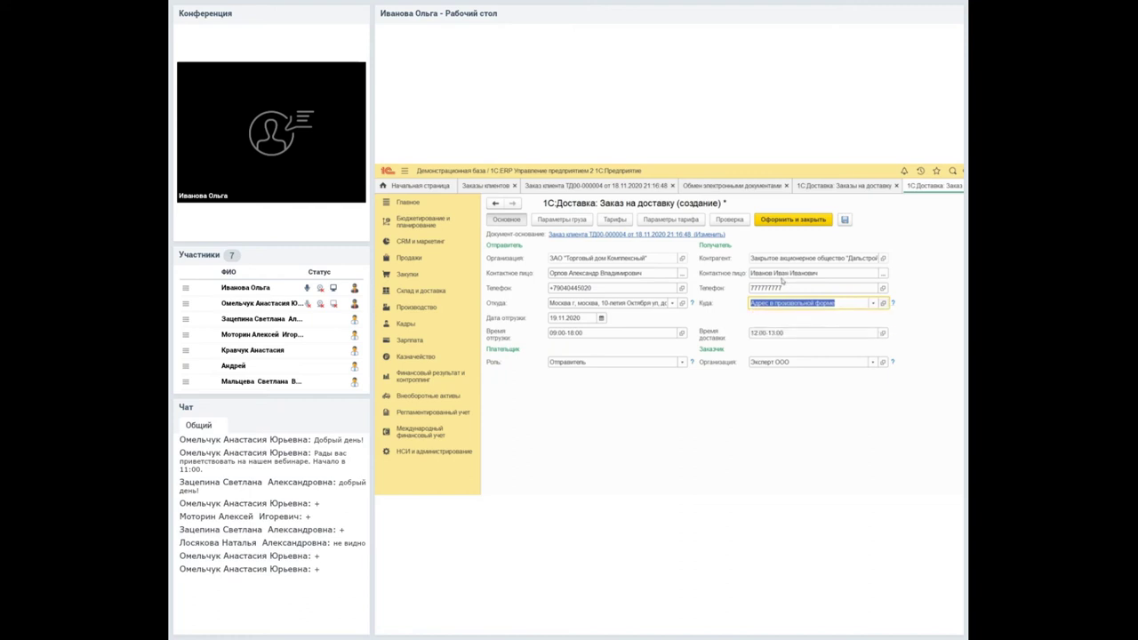
key(F4)
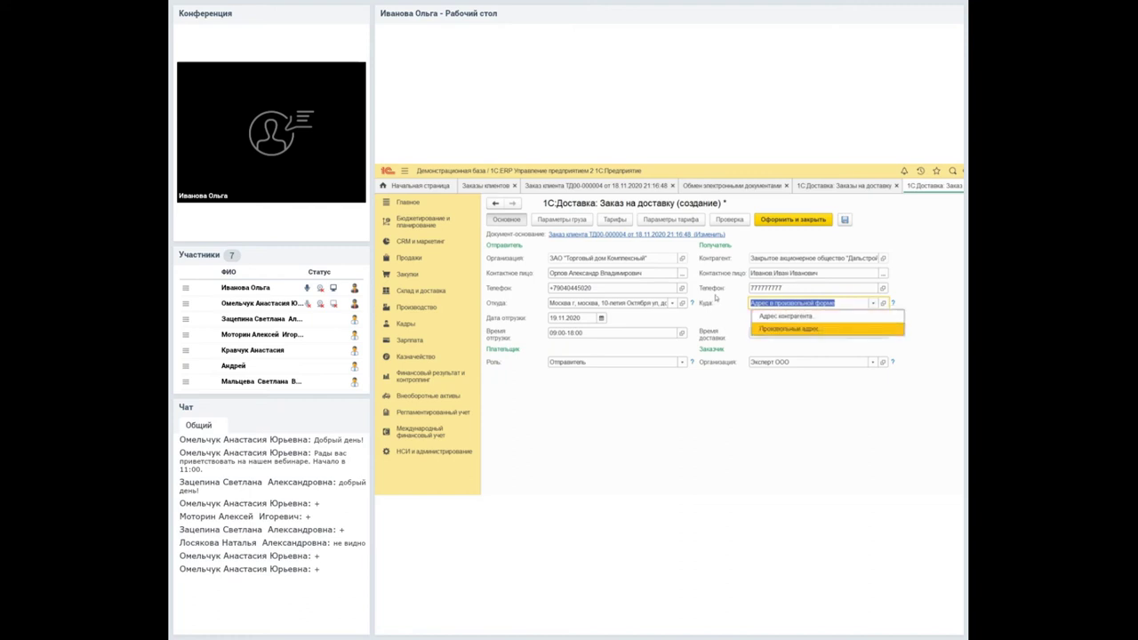
key(Up)
key(Escape)
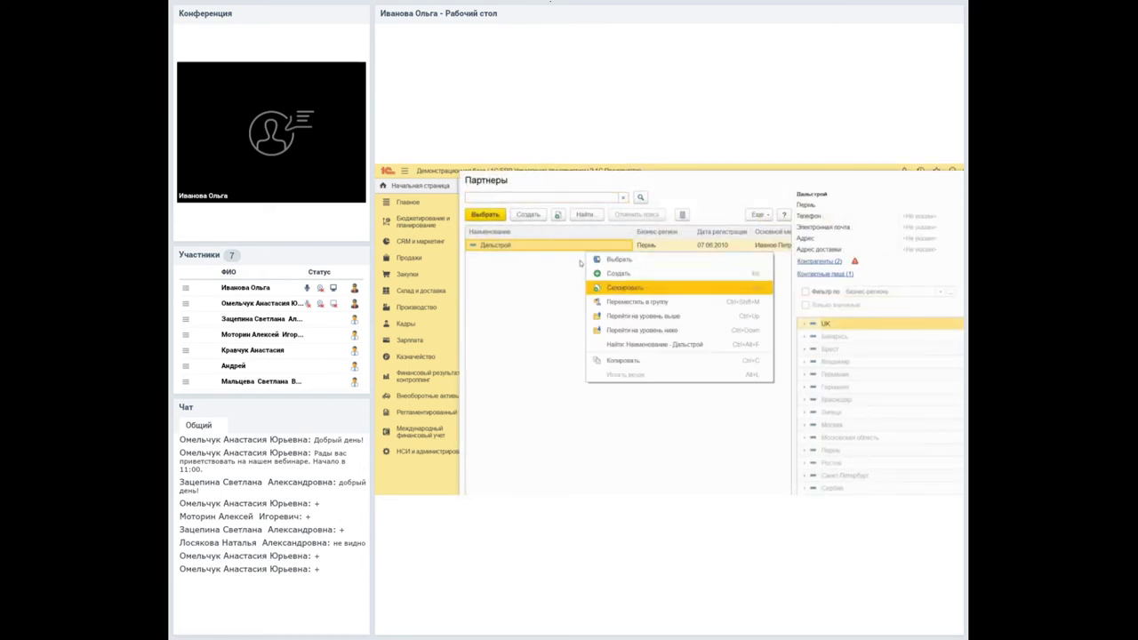
click(758, 214)
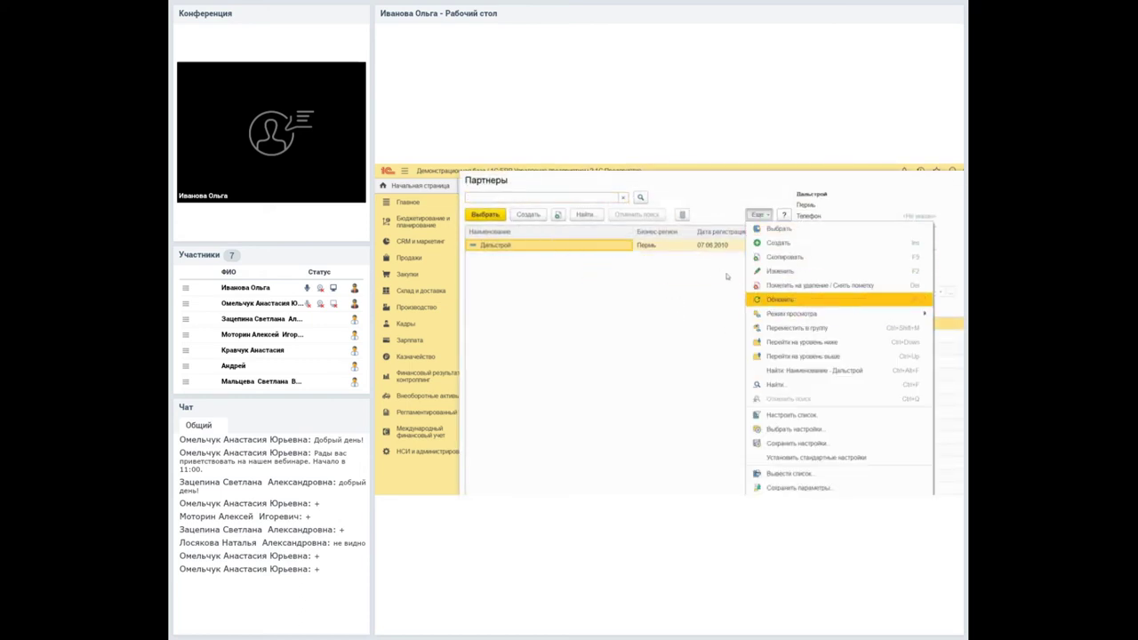
Start partner Дальстрой's delivery address with the city Москва г.
click(774, 271)
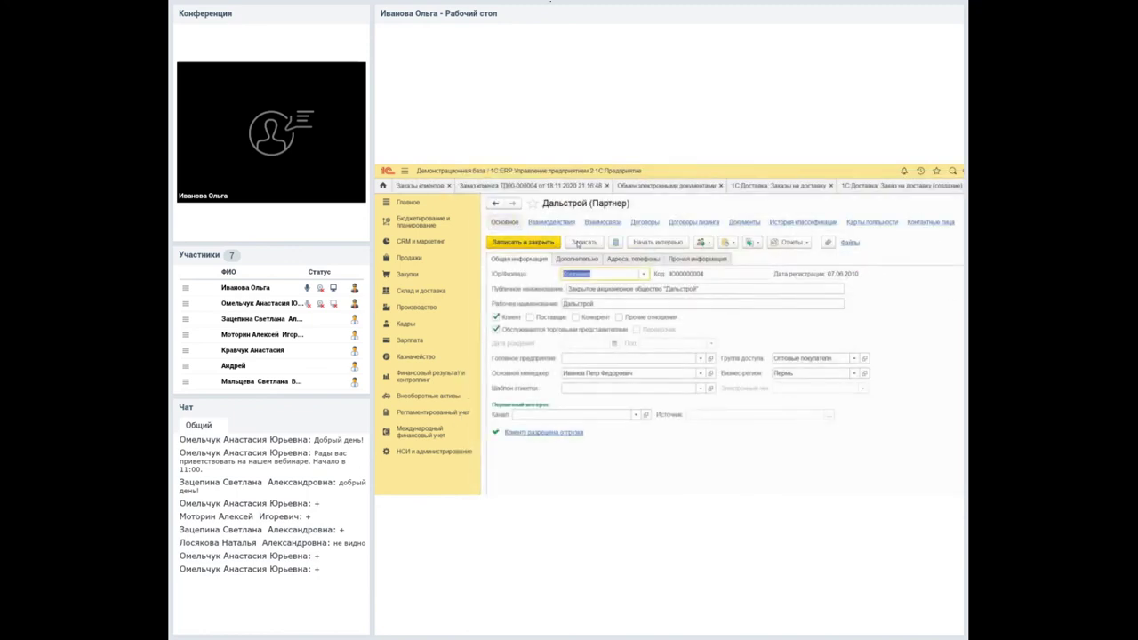
click(624, 260)
key(F4)
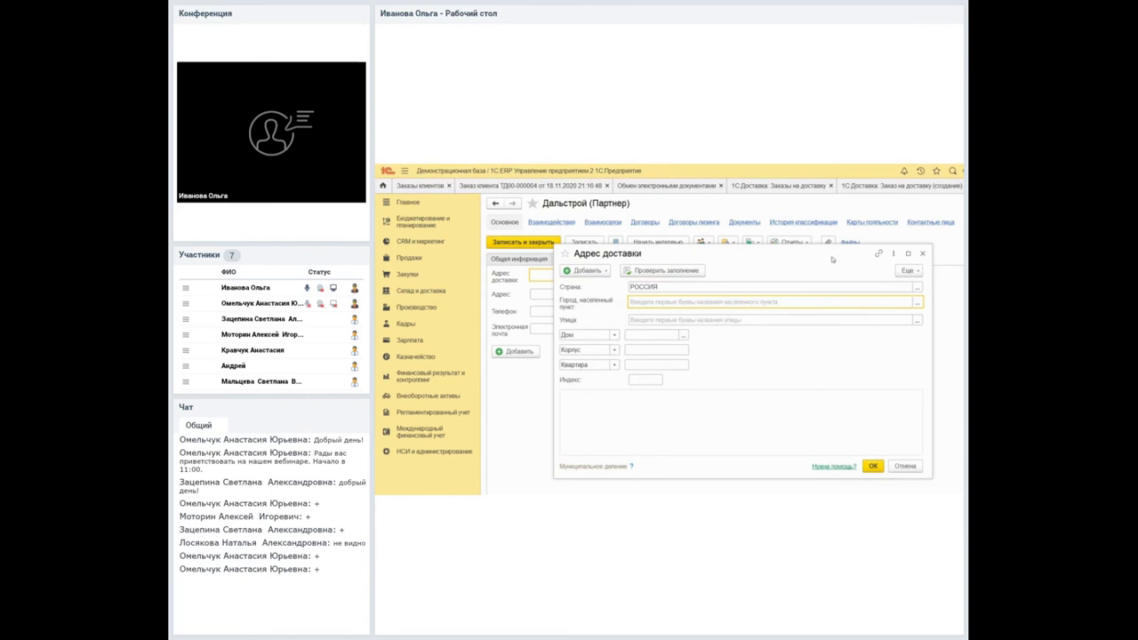
key(F4)
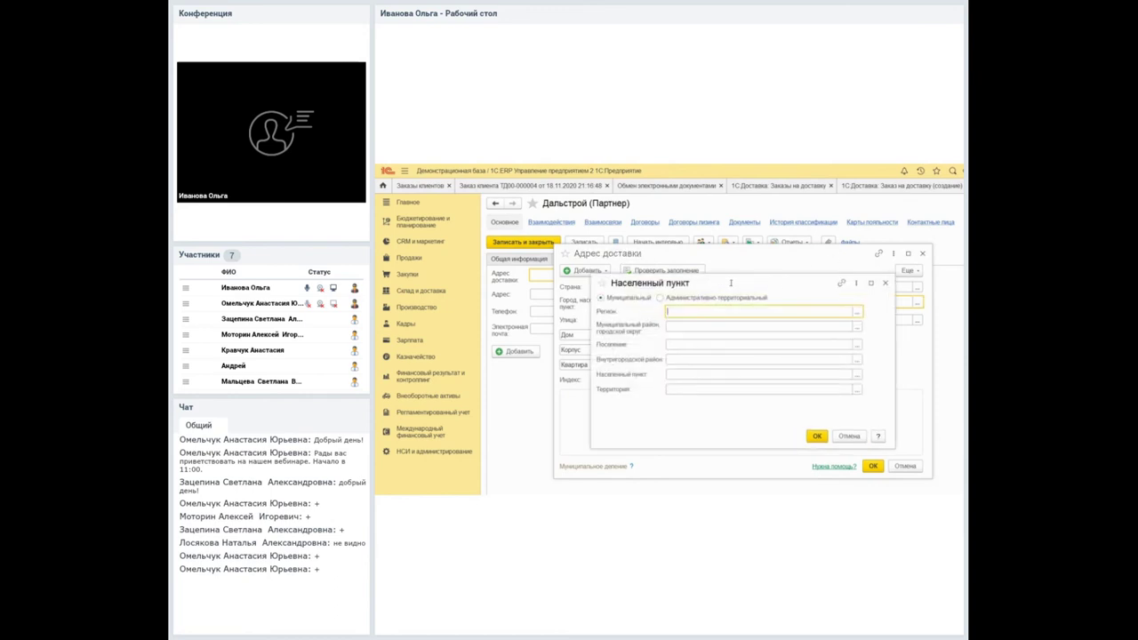
key(Escape)
key(alt+f)
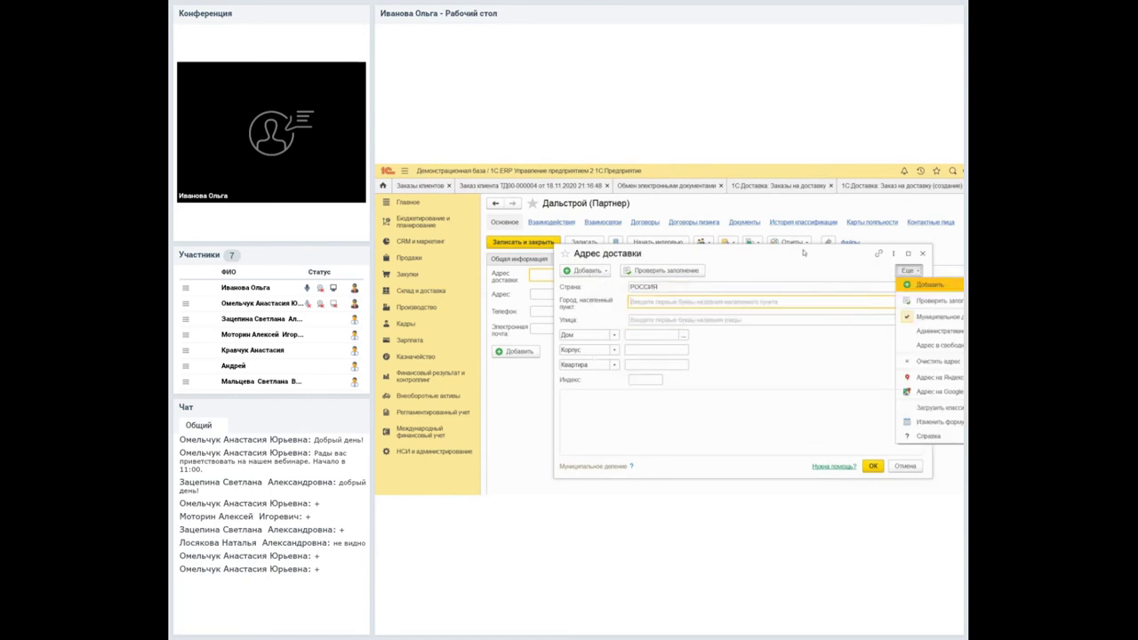
key(Escape)
text(москва)
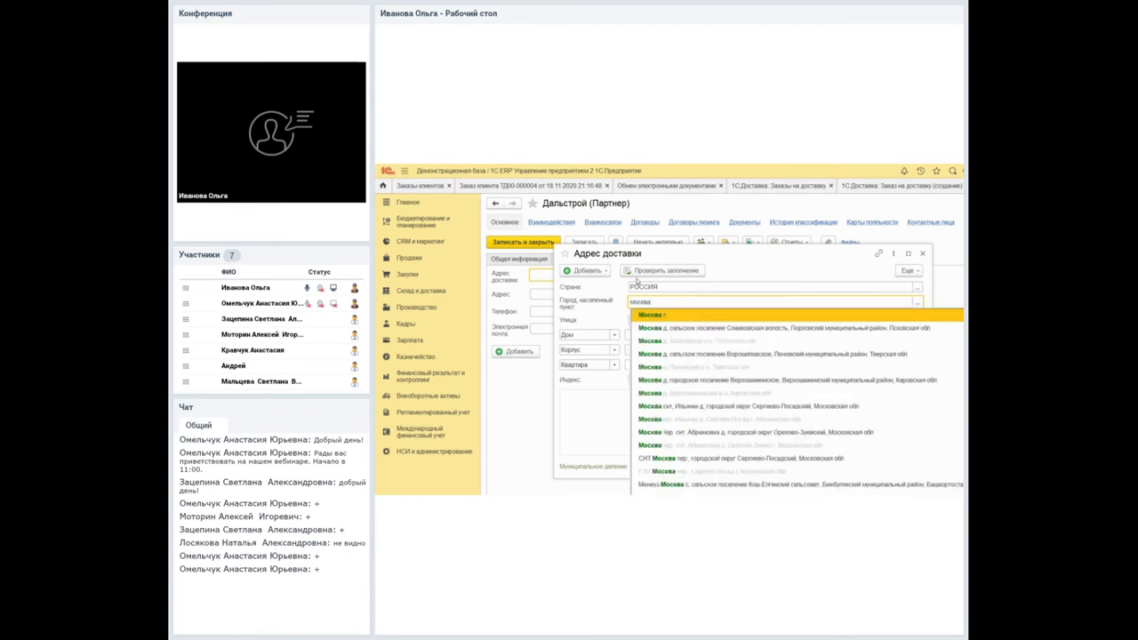
key(Return)
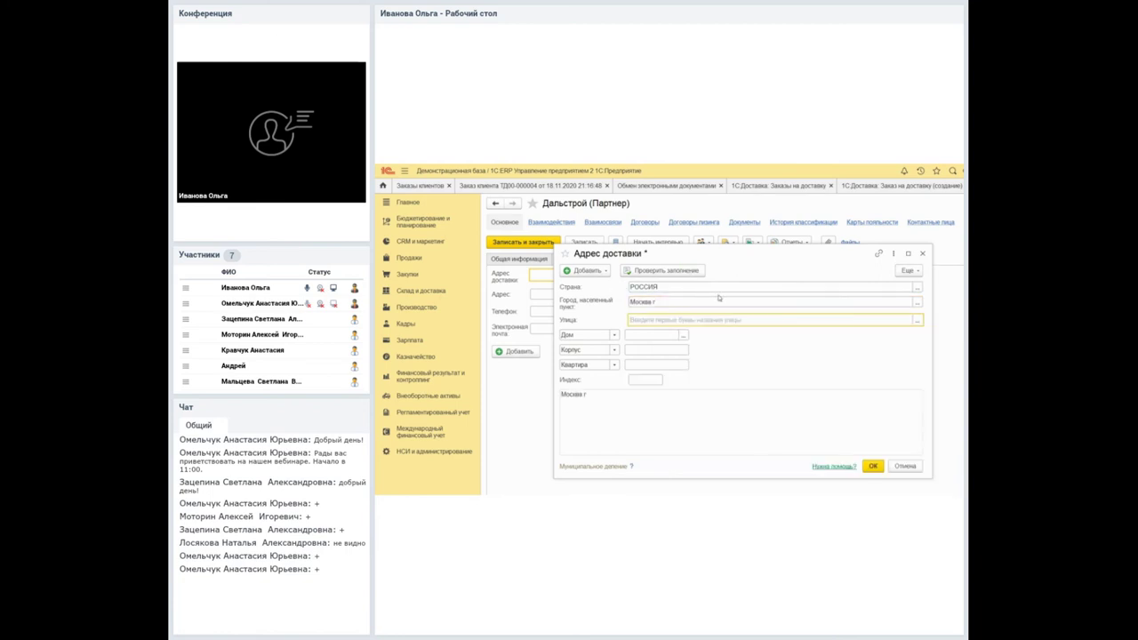
text(перво)
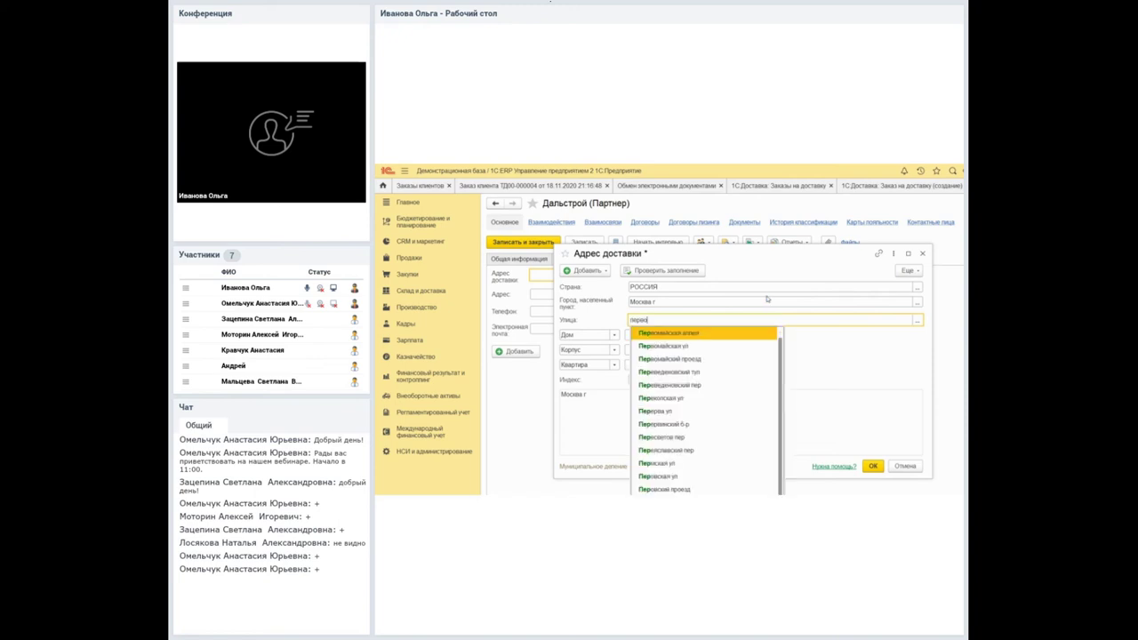
key(Down)
key(Escape)
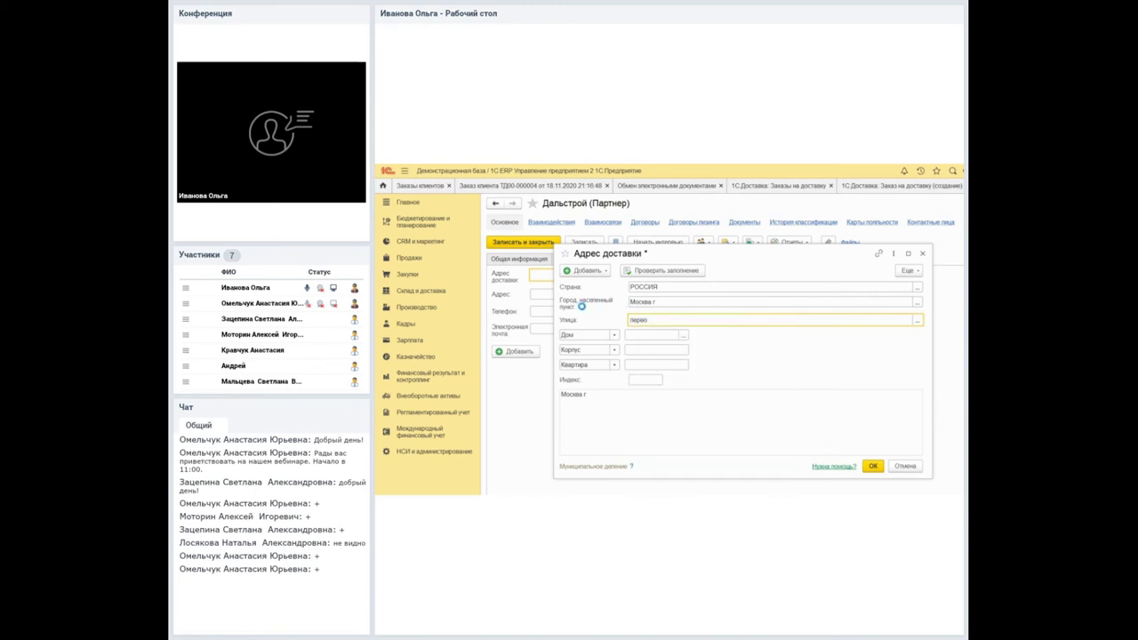
key(Tab)
key(F4)
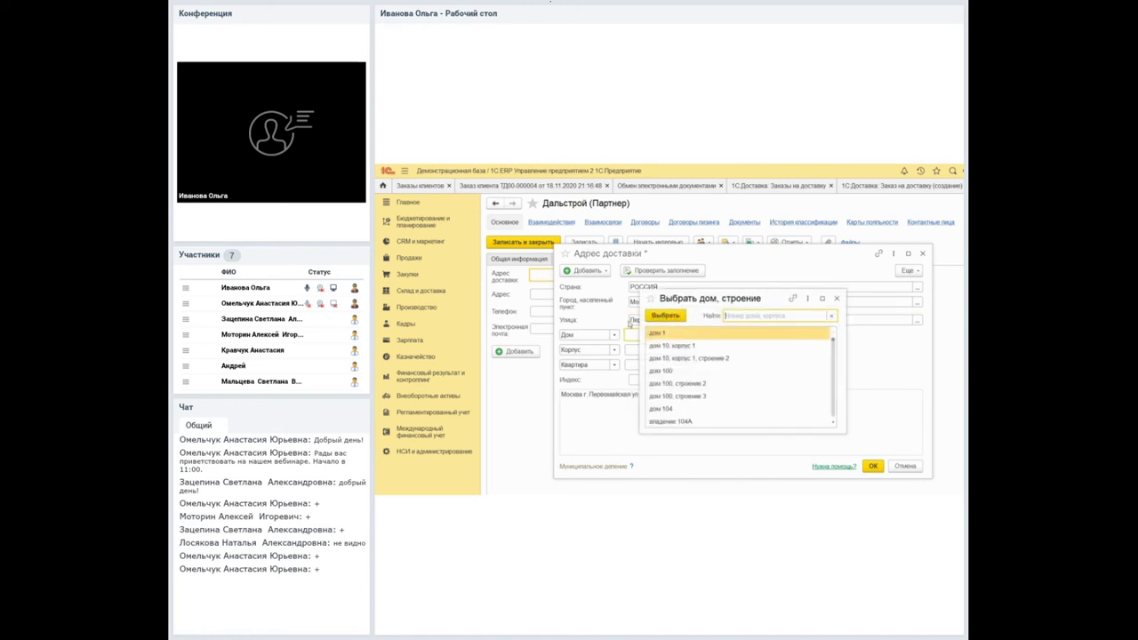
key(Return)
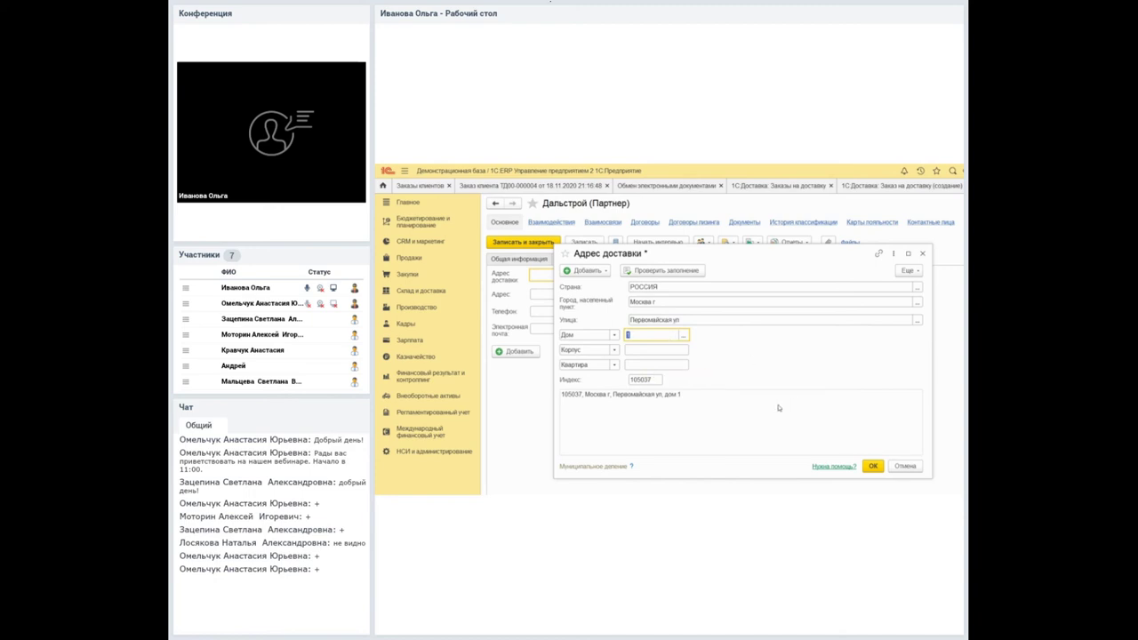
click(872, 466)
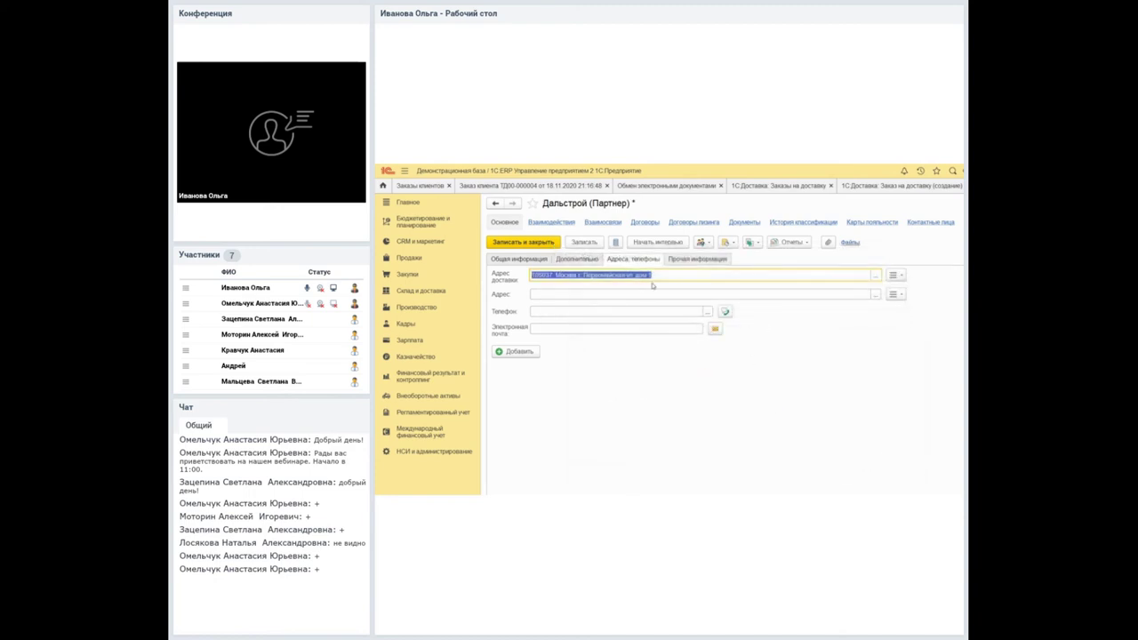
click(496, 240)
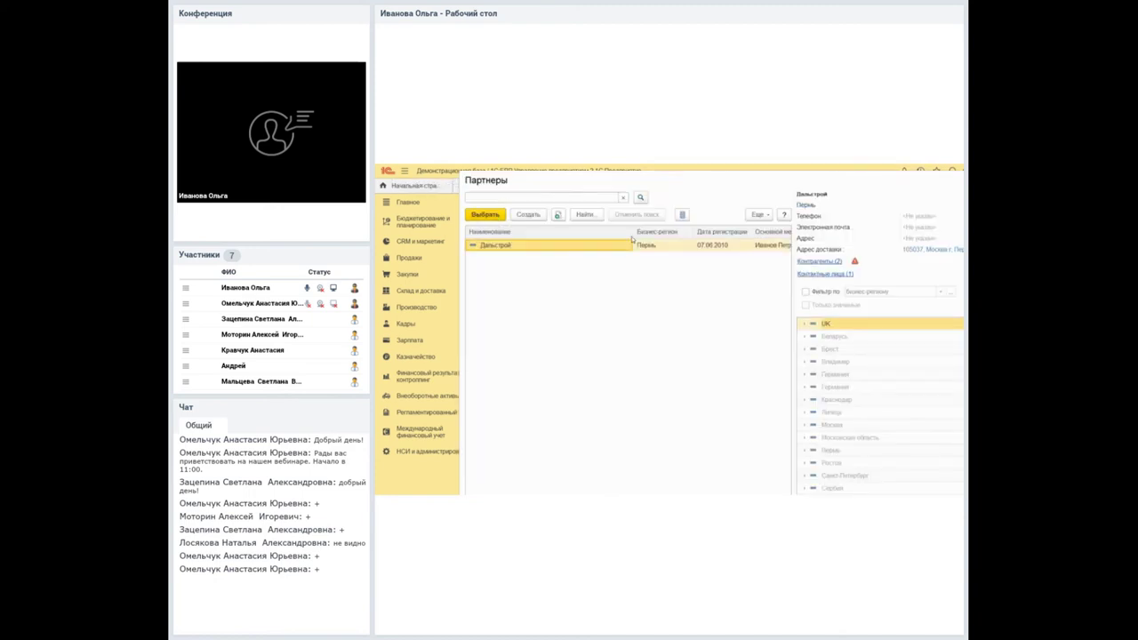
Set Дальстрой as recipient and enter cargo value 10 000 RUB with contents холодильники.
double_click(503, 241)
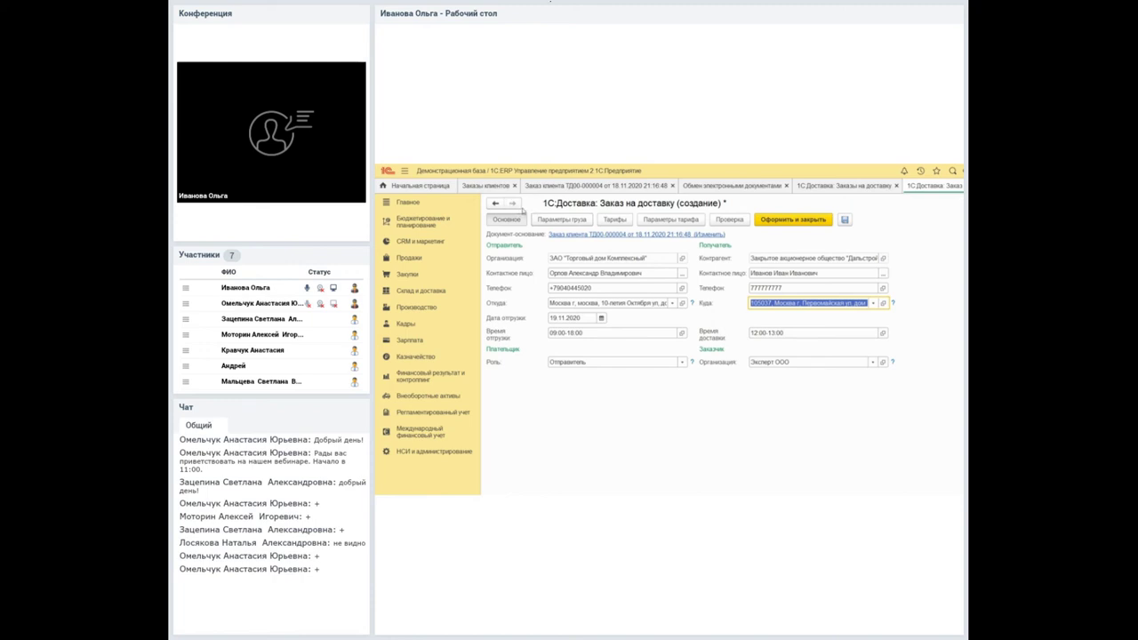
click(537, 220)
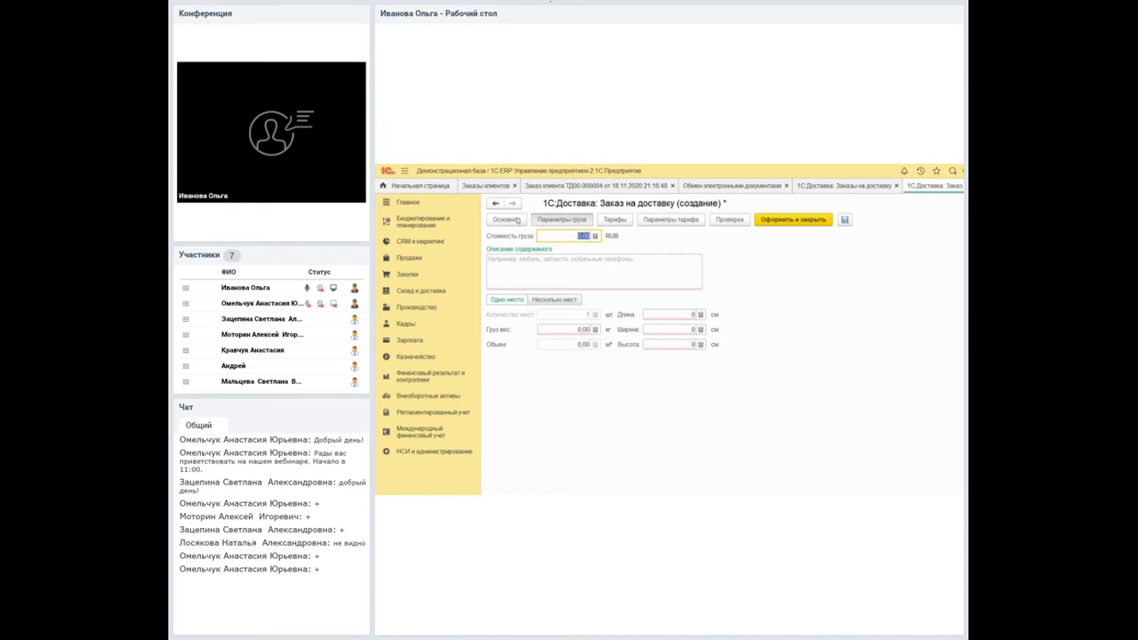
text(10 00)
click(591, 255)
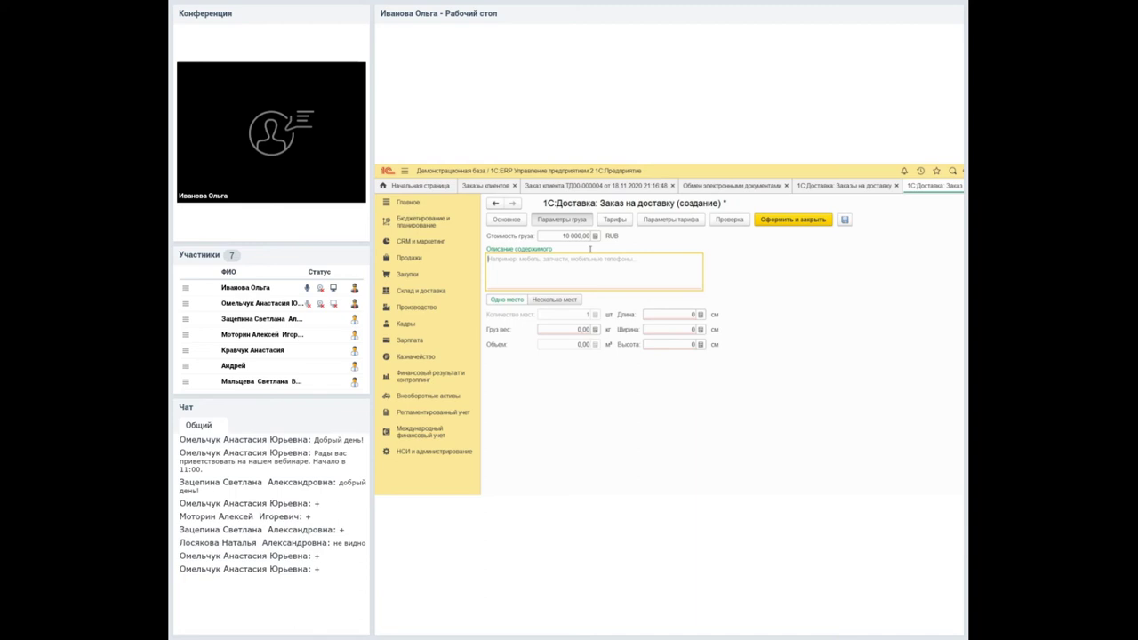
text(холо)
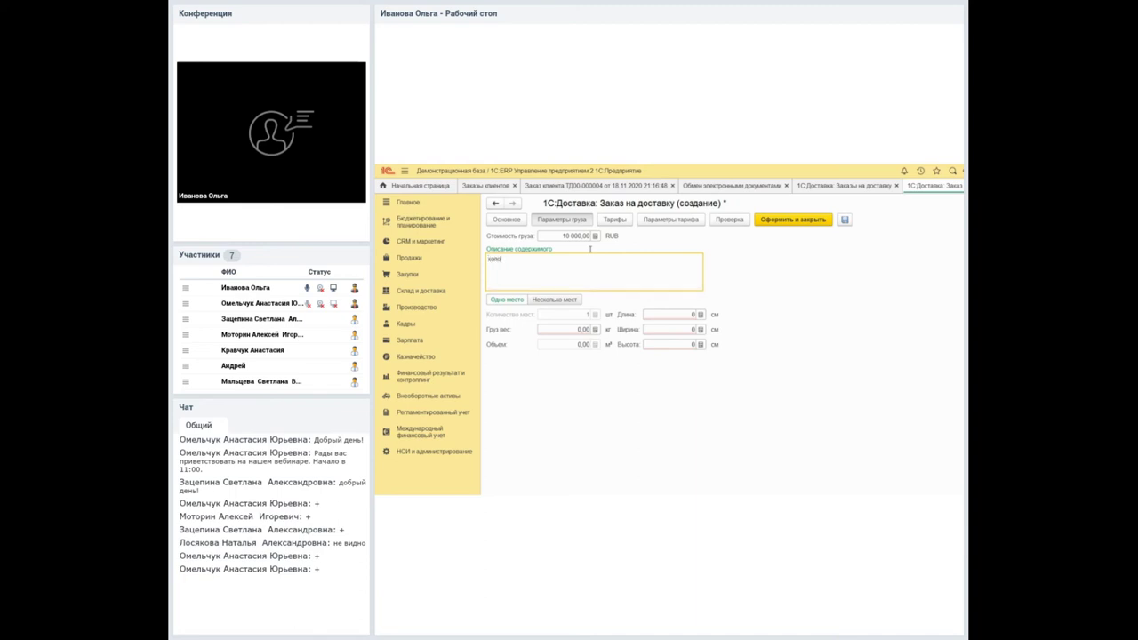
text(дильники)
Enter cargo weight 10 kg and dimensions 45×45×200 cm, then run the order check.
key(Tab)
text(10)
key(Tab)
key(Tab)
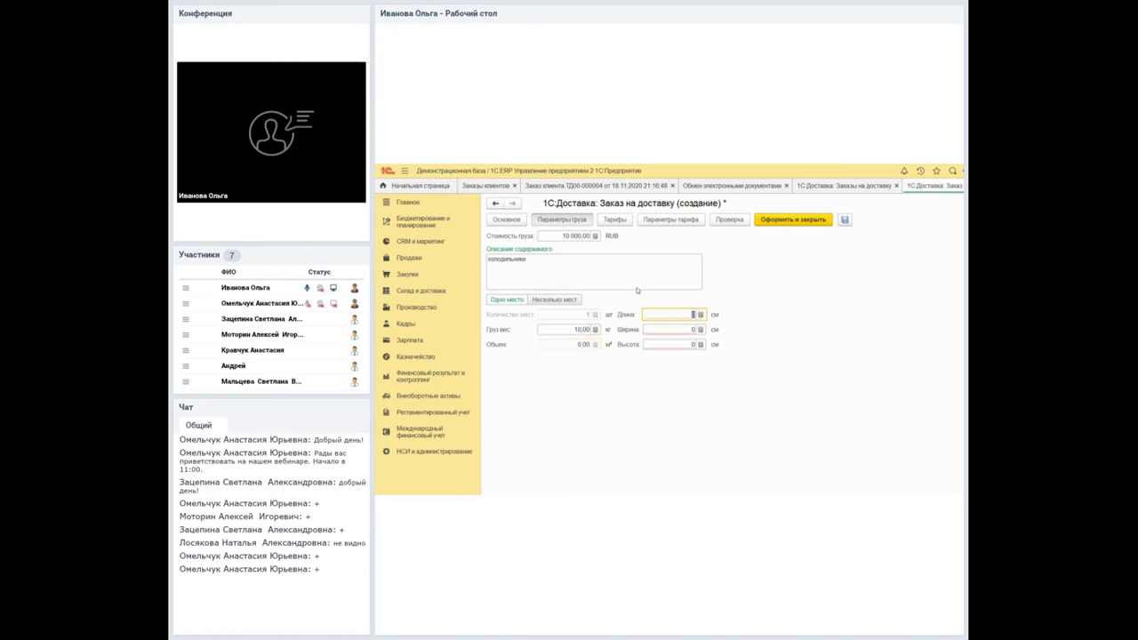
text(45)
key(shift+Home)
key(End)
key(Tab)
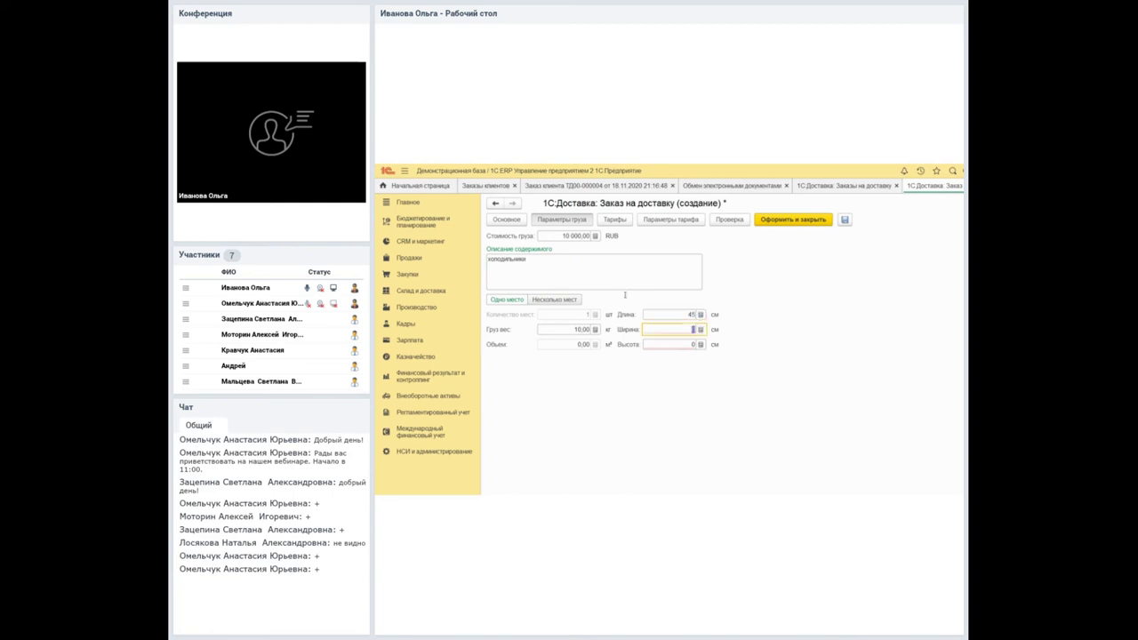
text(45)
key(Tab)
text(200)
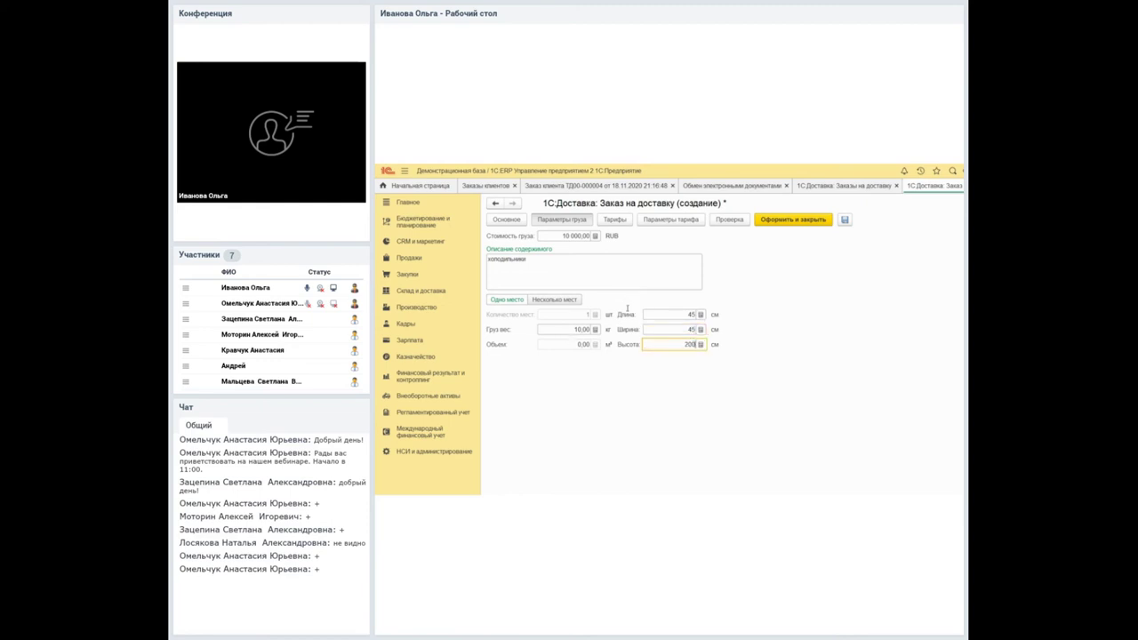
key(shift+Tab)
click(614, 219)
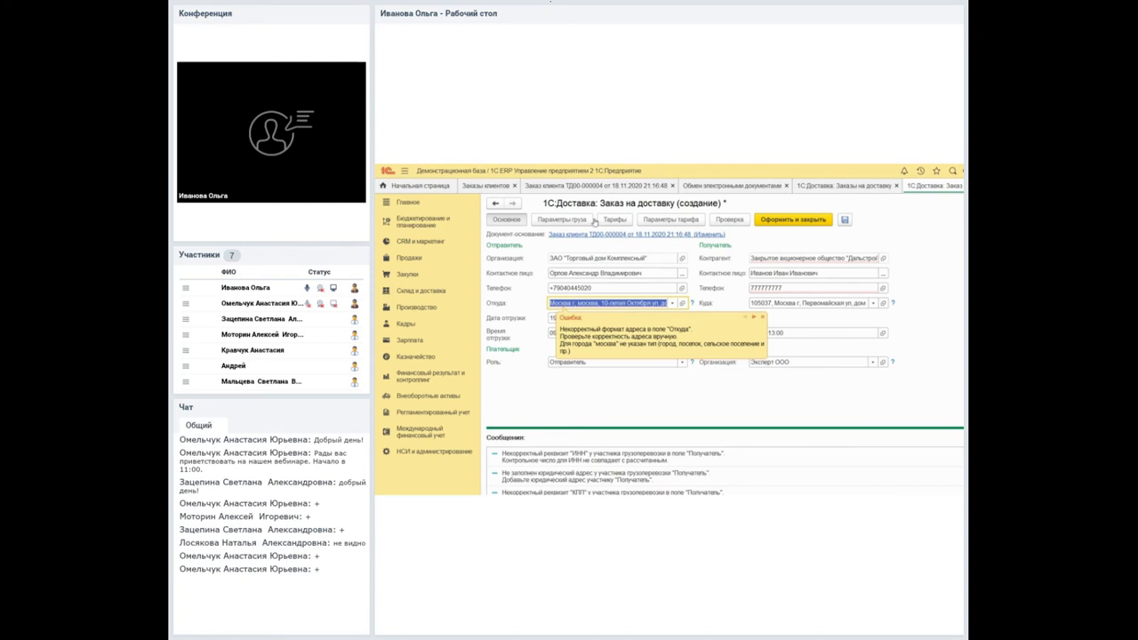
Dismiss the Откуда address error and return to customer order ТД00-000004.
click(595, 223)
click(636, 234)
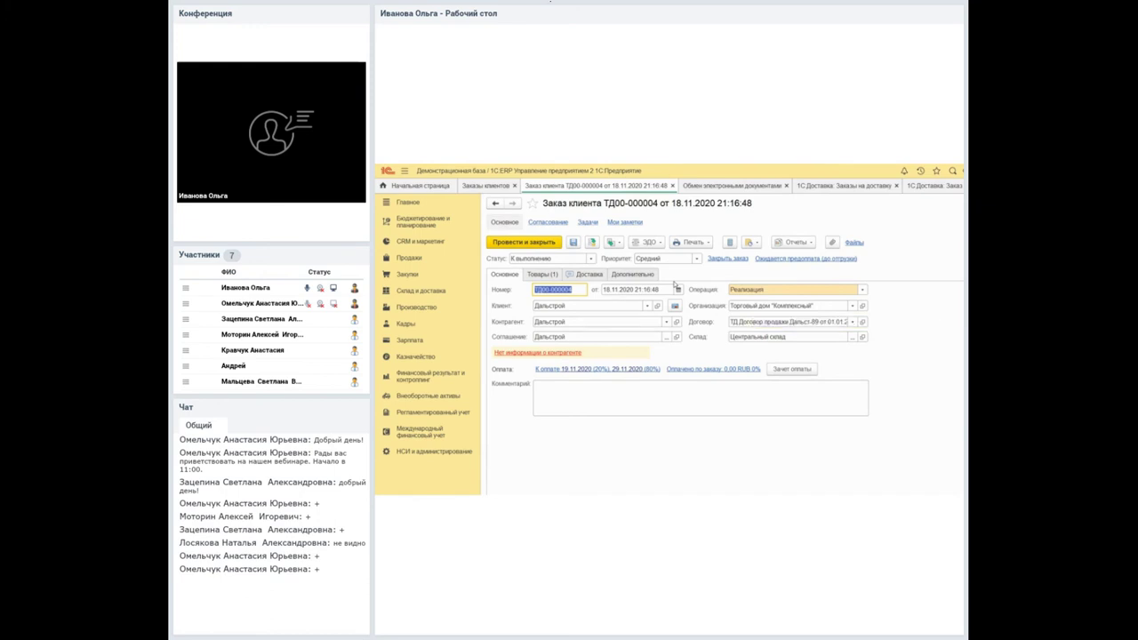
Change the order's organization to Экспорт ООО.
key(F4)
key(Escape)
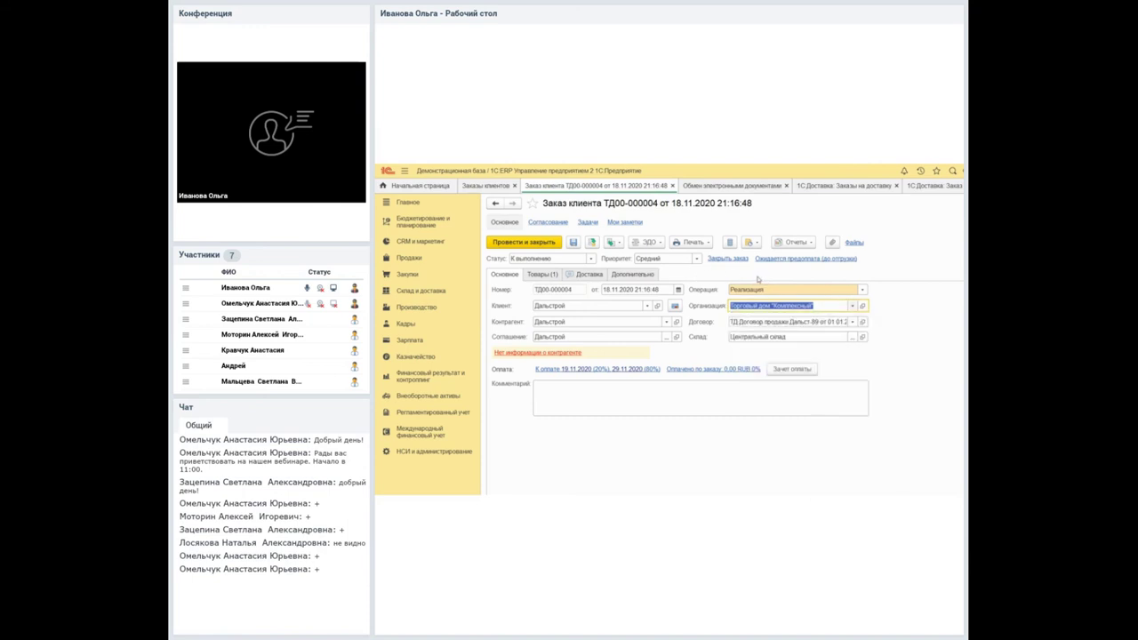
click(852, 305)
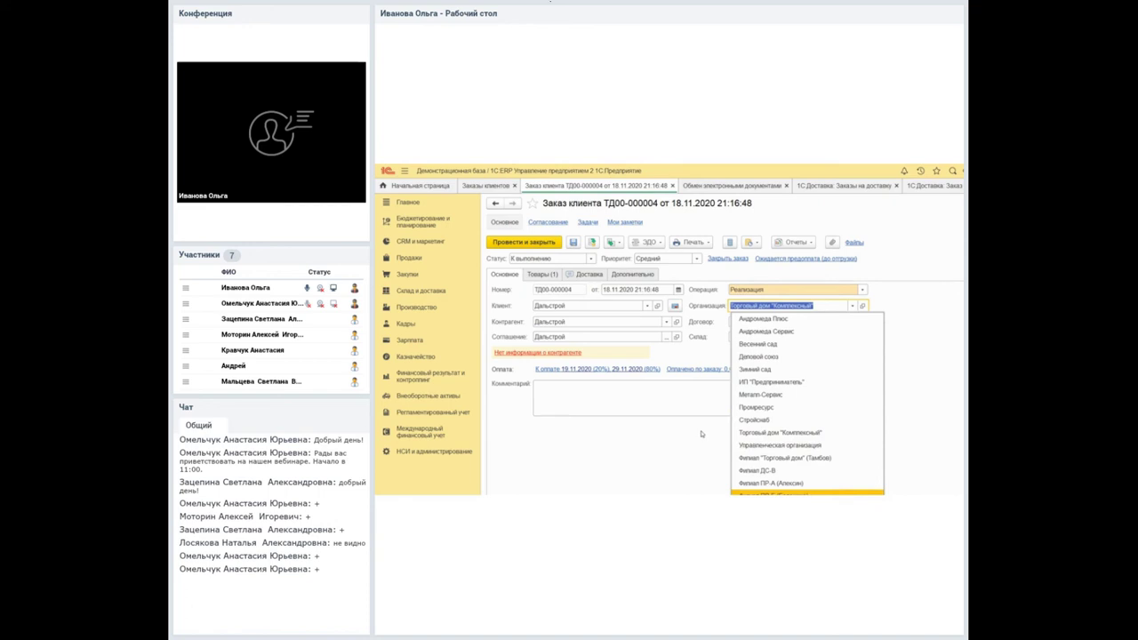
key(Down)
key(Down)
key(Down)
key(Down)
key(Down)
key(Return)
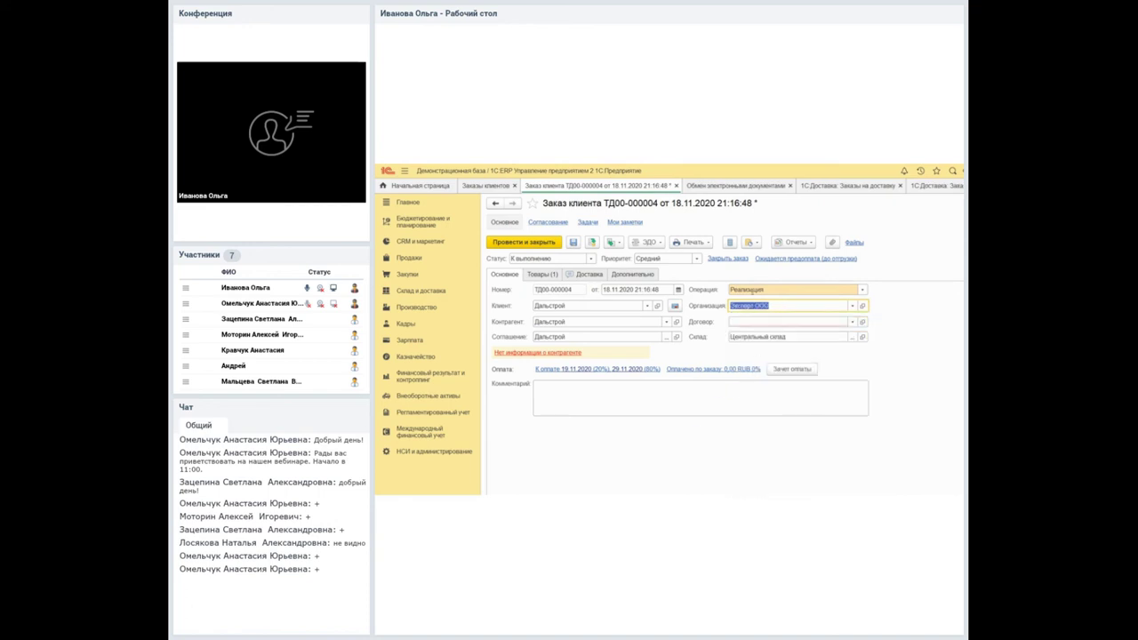
key(Tab)
key(Escape)
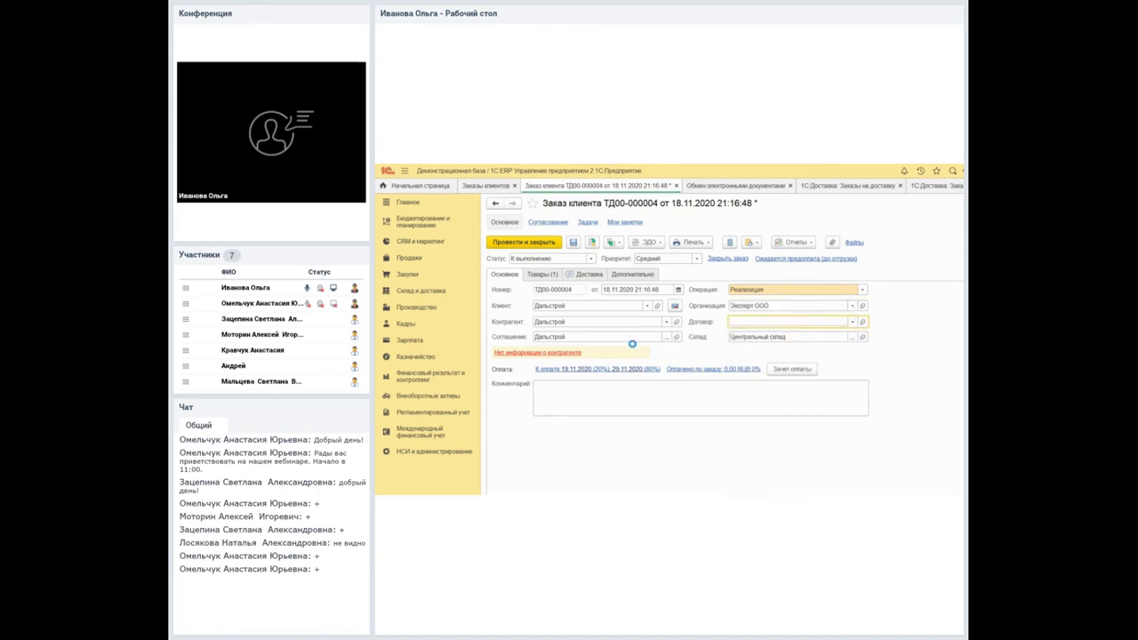
Create and save a new contract named реализация for the order.
click(577, 269)
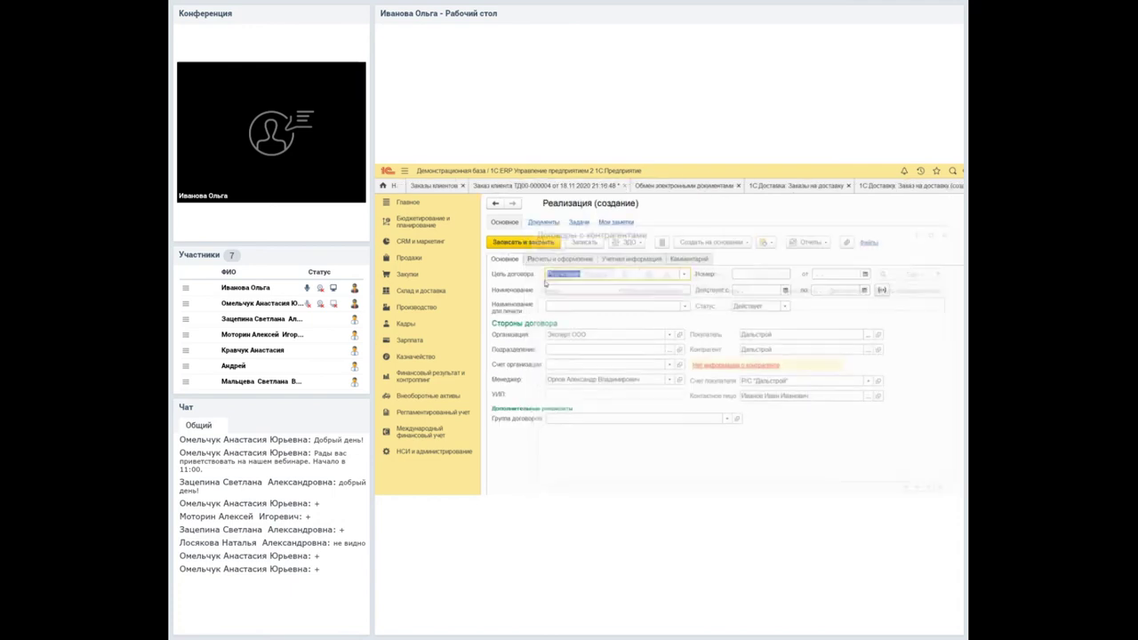
key(Tab)
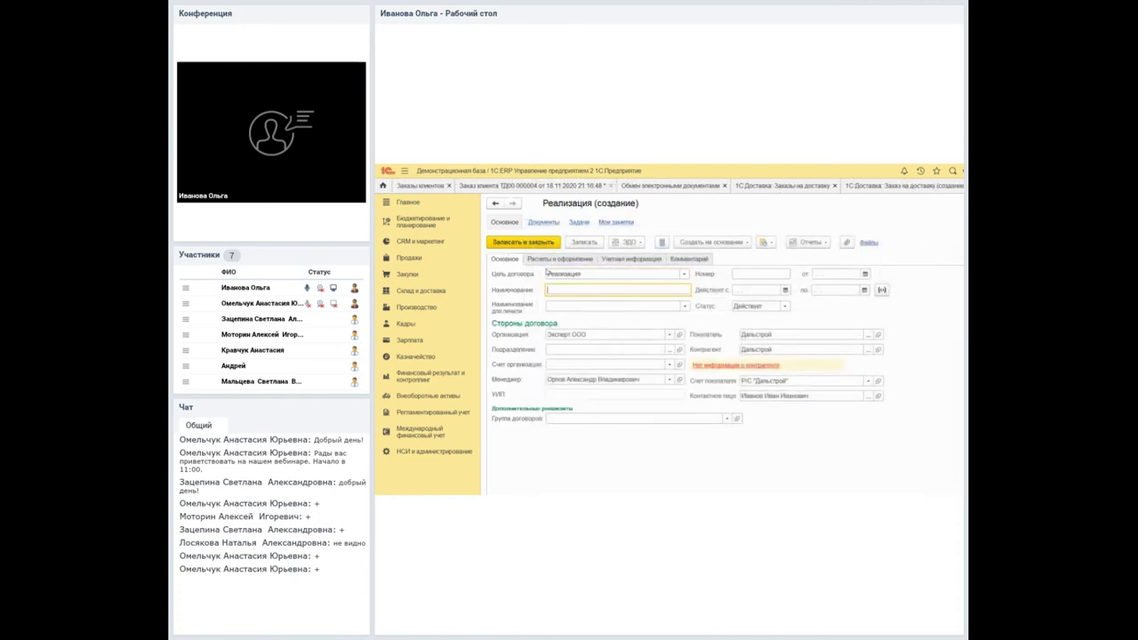
text(реализация)
key(BackSpace)
key(BackSpace)
key(BackSpace)
key(BackSpace)
text(зация)
click(516, 242)
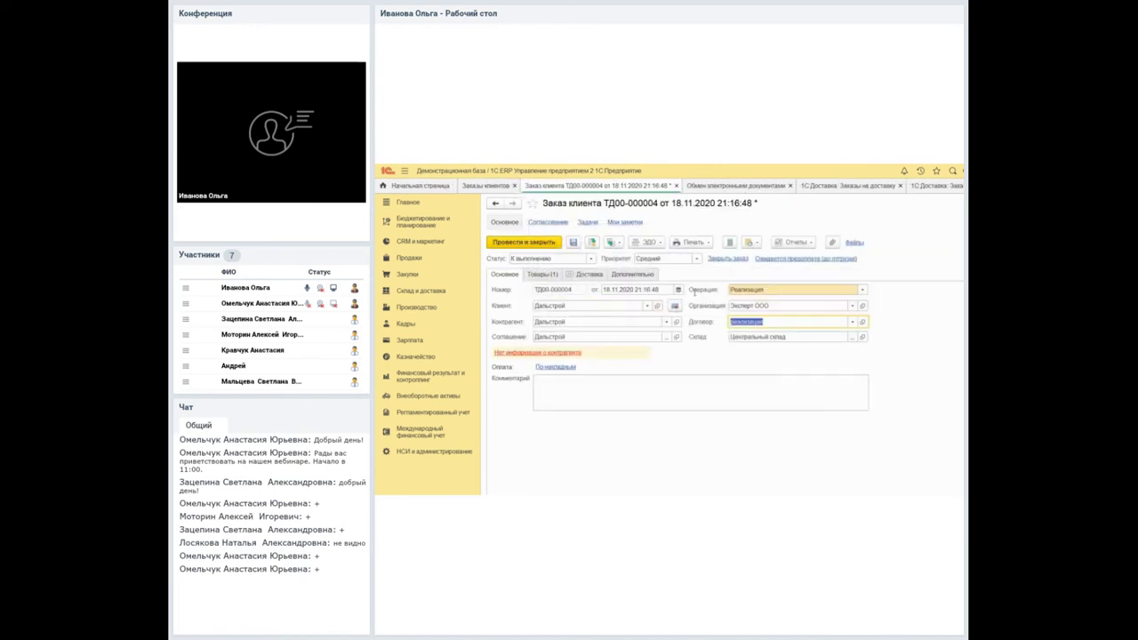
click(542, 274)
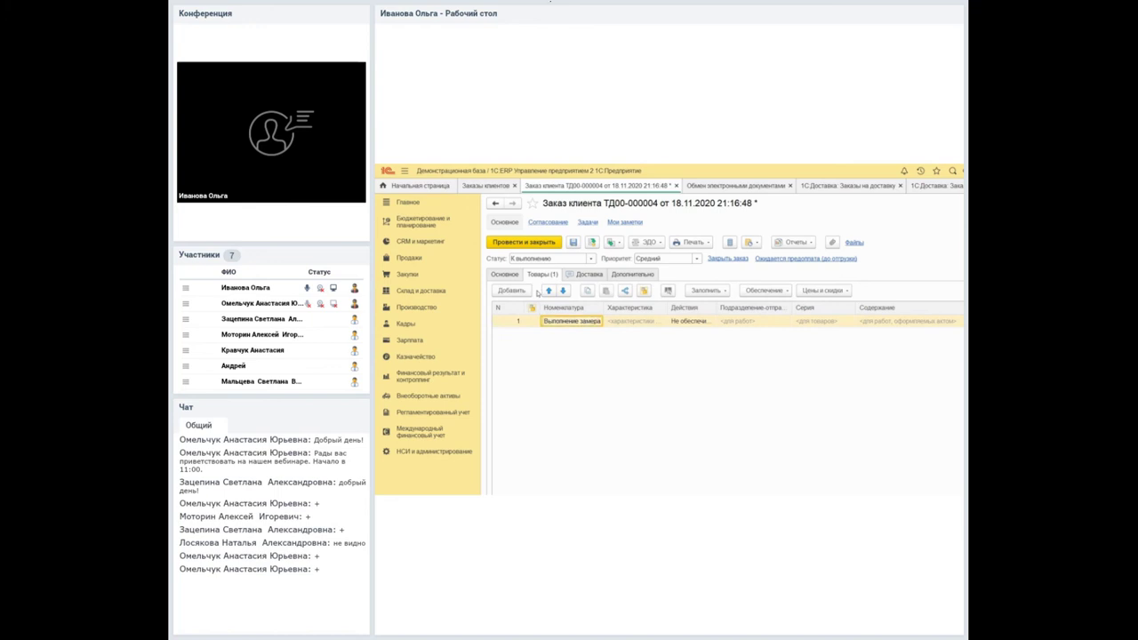
click(504, 274)
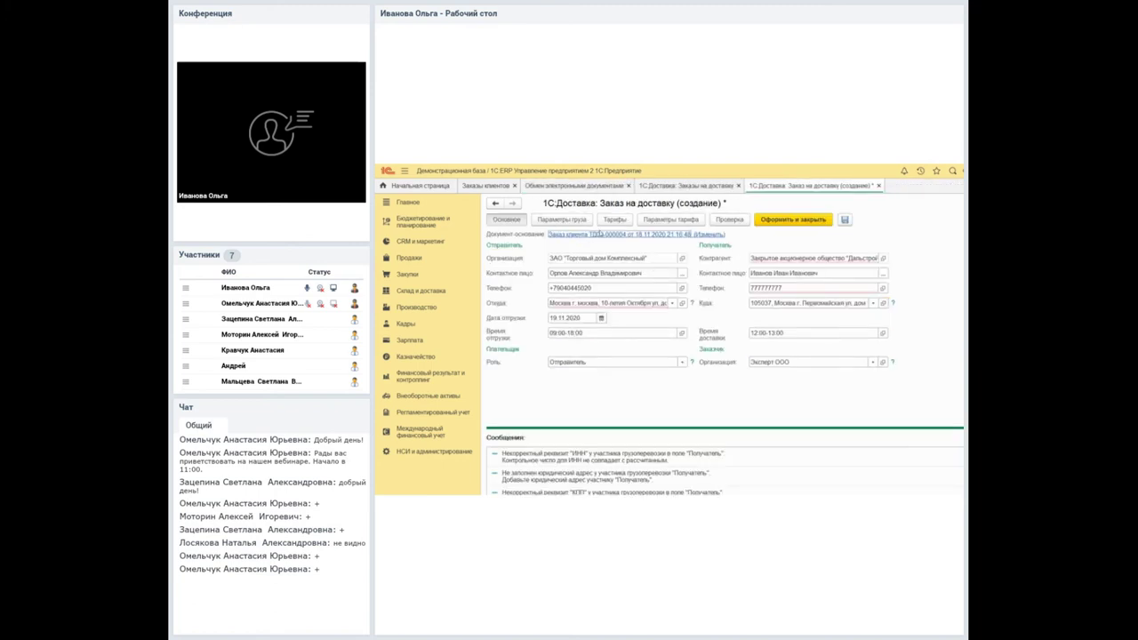
Set the delivery order's basis document type to customer order.
click(640, 236)
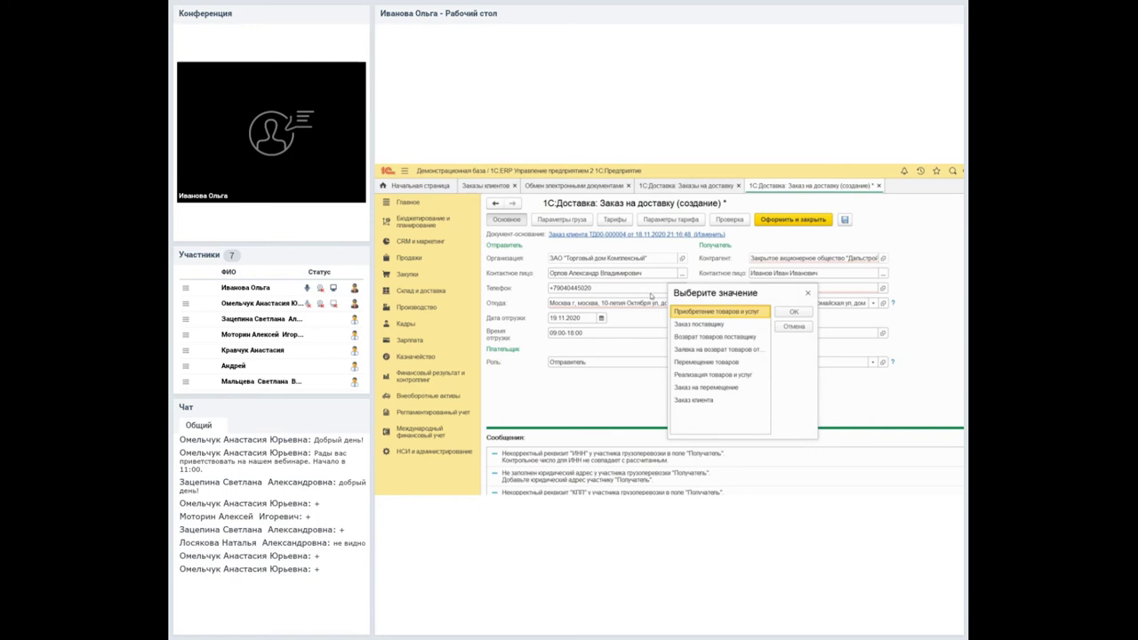
key(Down)
key(End)
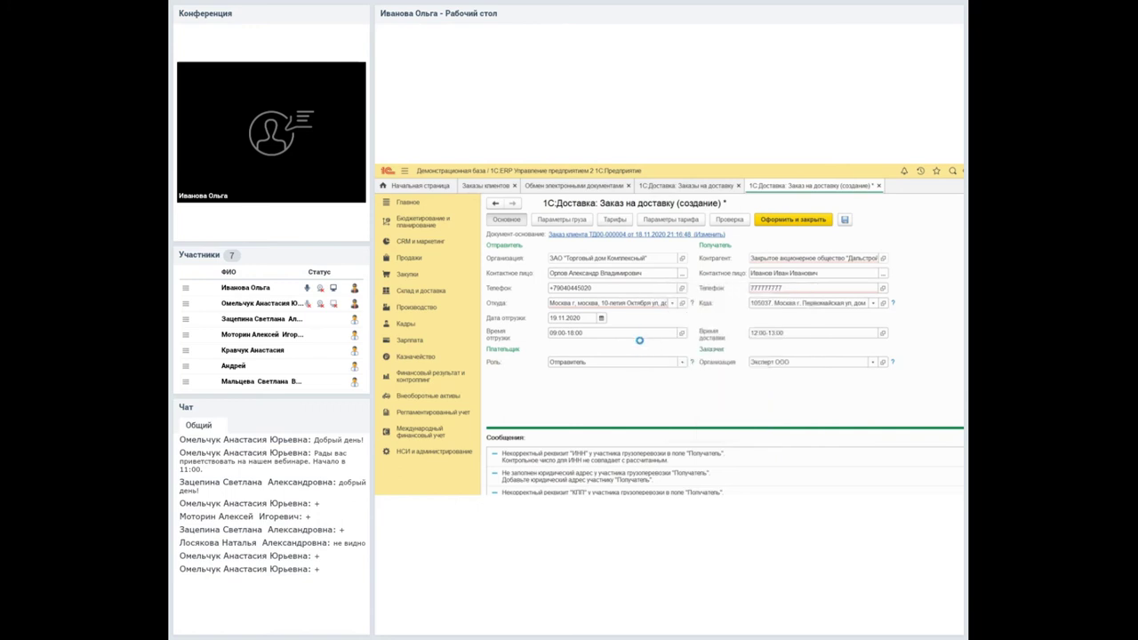
key(Return)
key(Return)
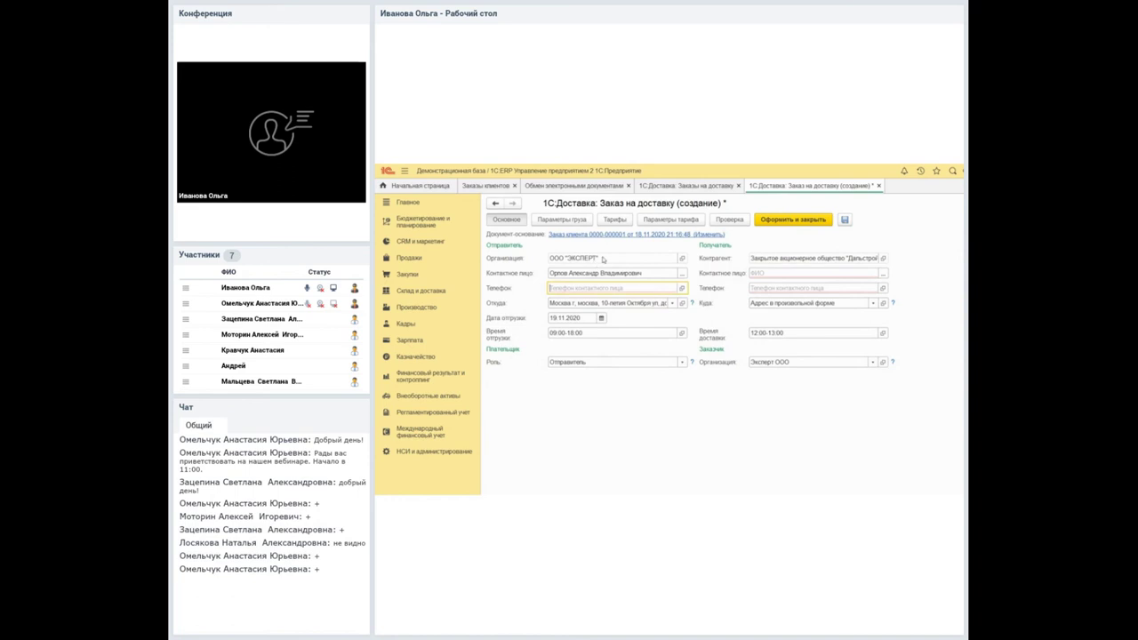
key(Tab)
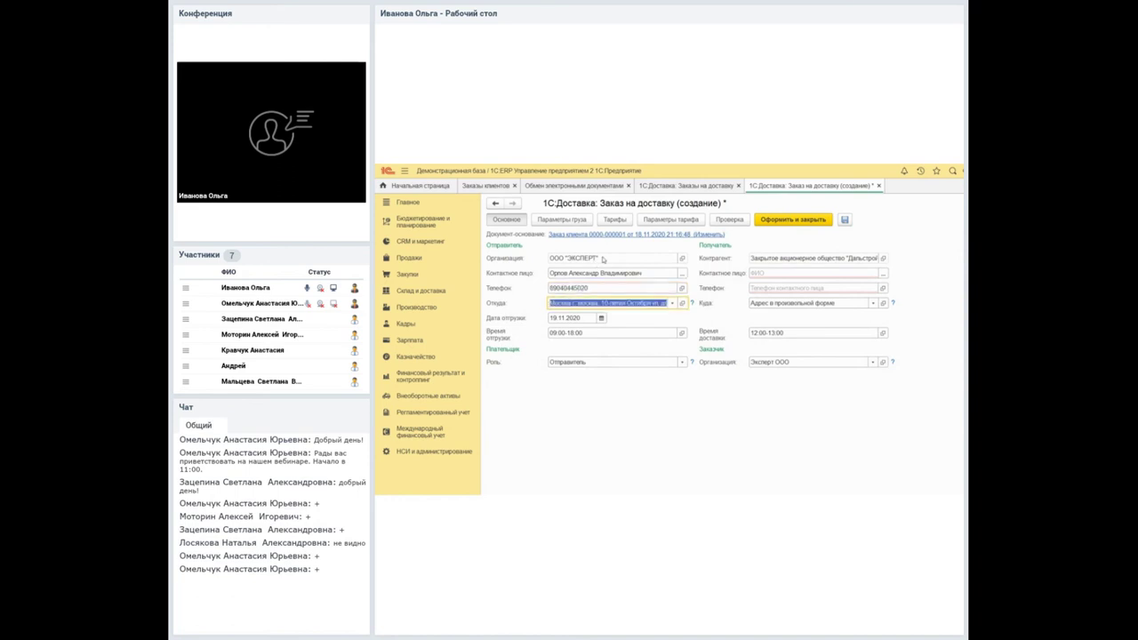
key(Tab)
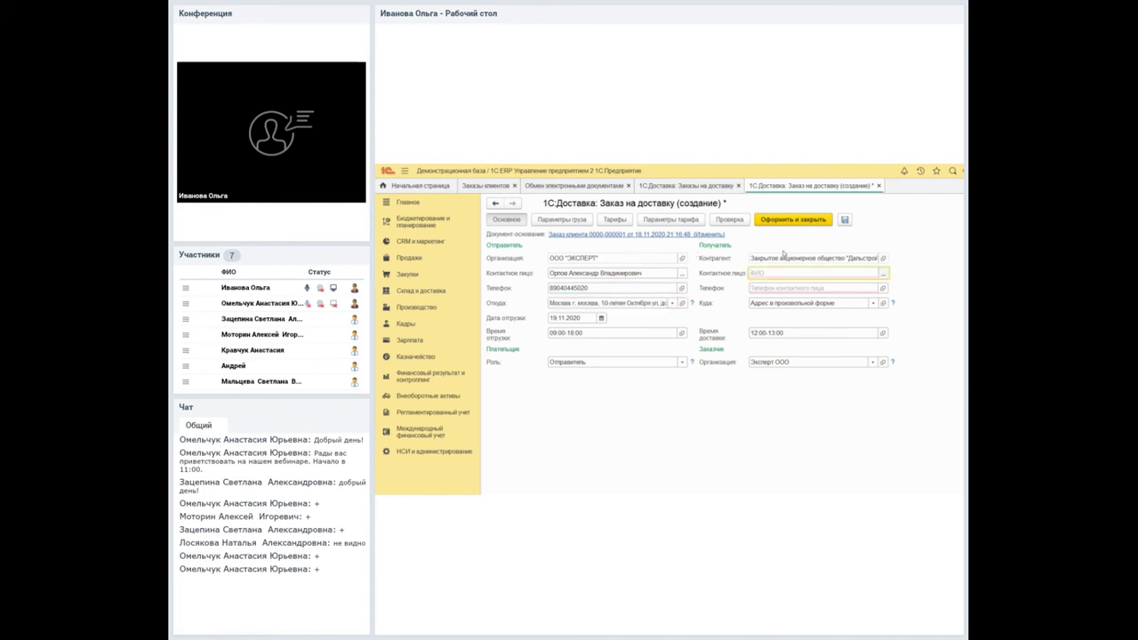
key(F4)
key(Return)
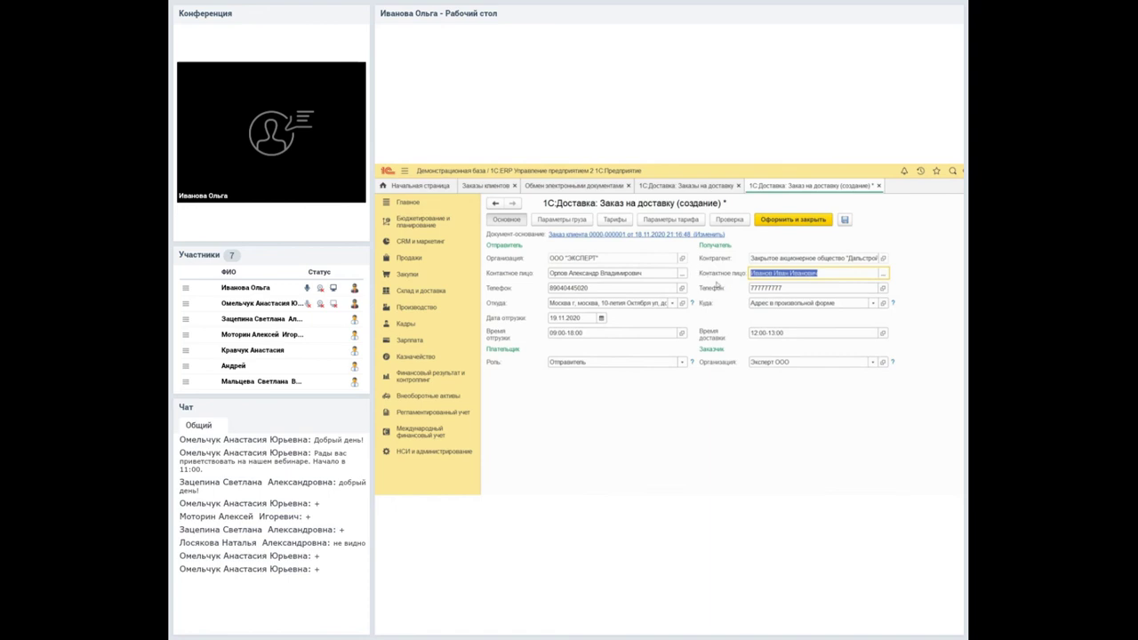
Set the Куда destination to recipient Дальстрой's Moscow counterparty address.
key(Tab)
key(F4)
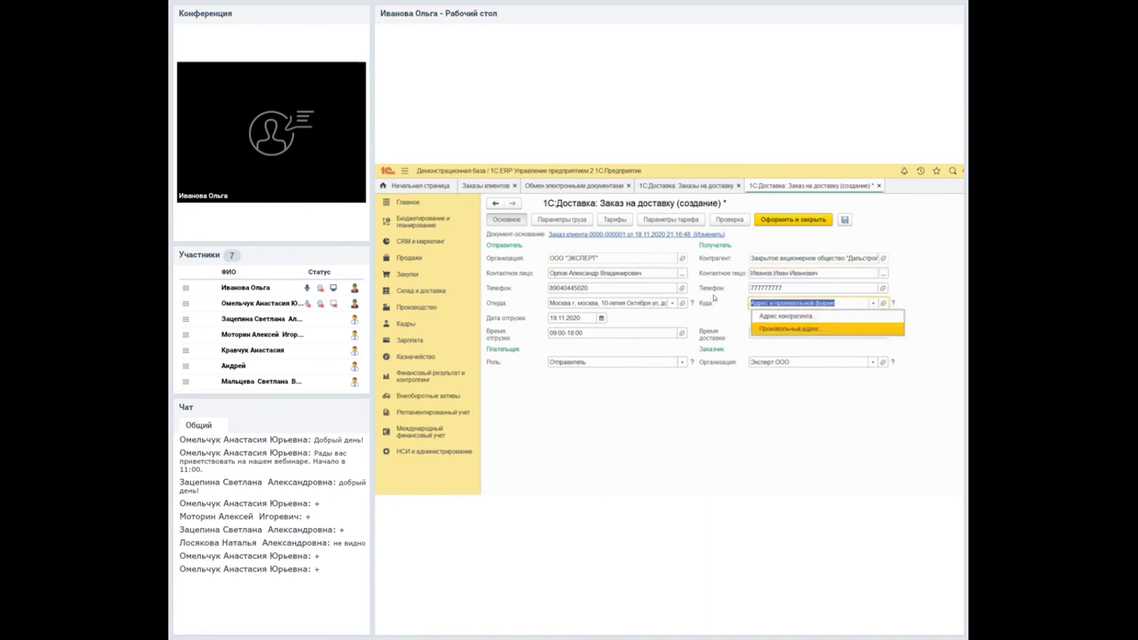
key(Return)
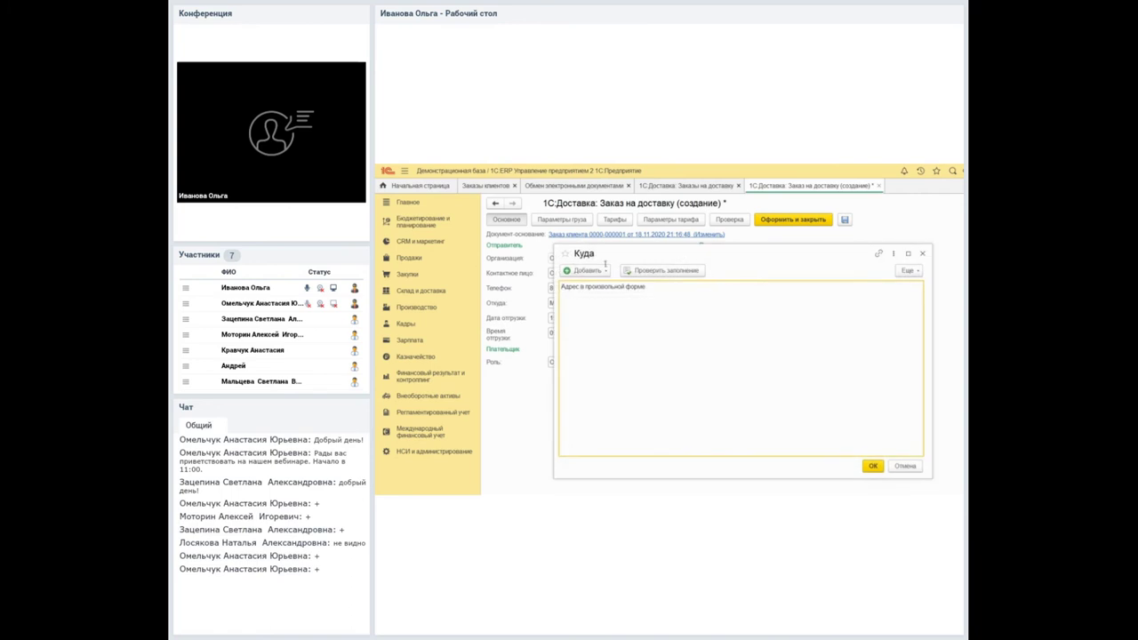
key(alt+f)
key(Escape)
key(ctrl+Return)
key(alt+Down)
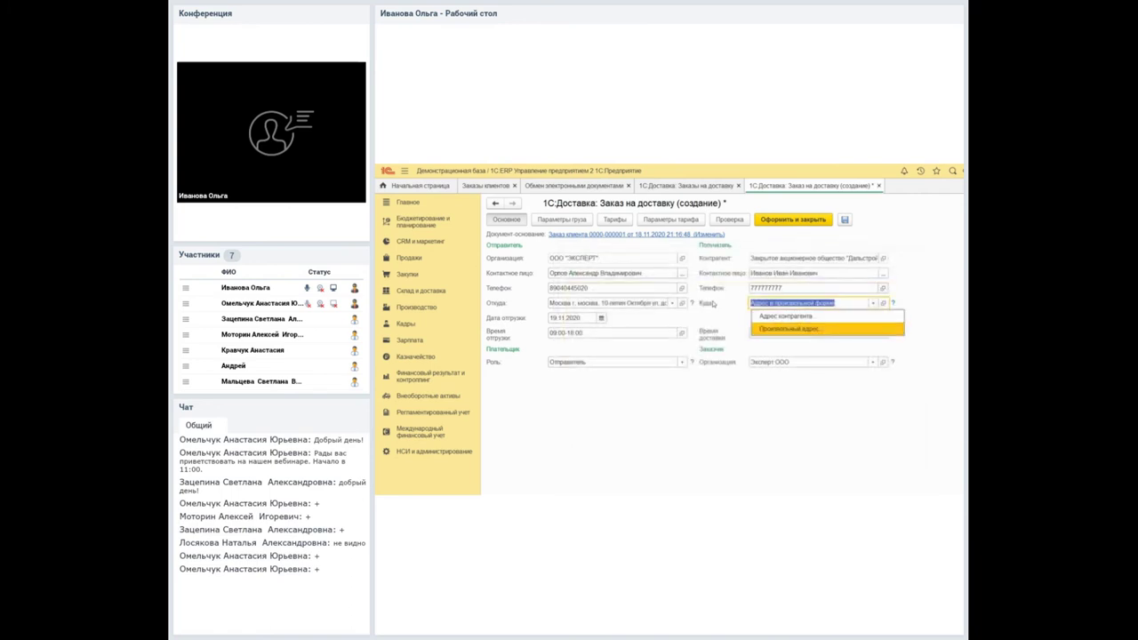
key(Return)
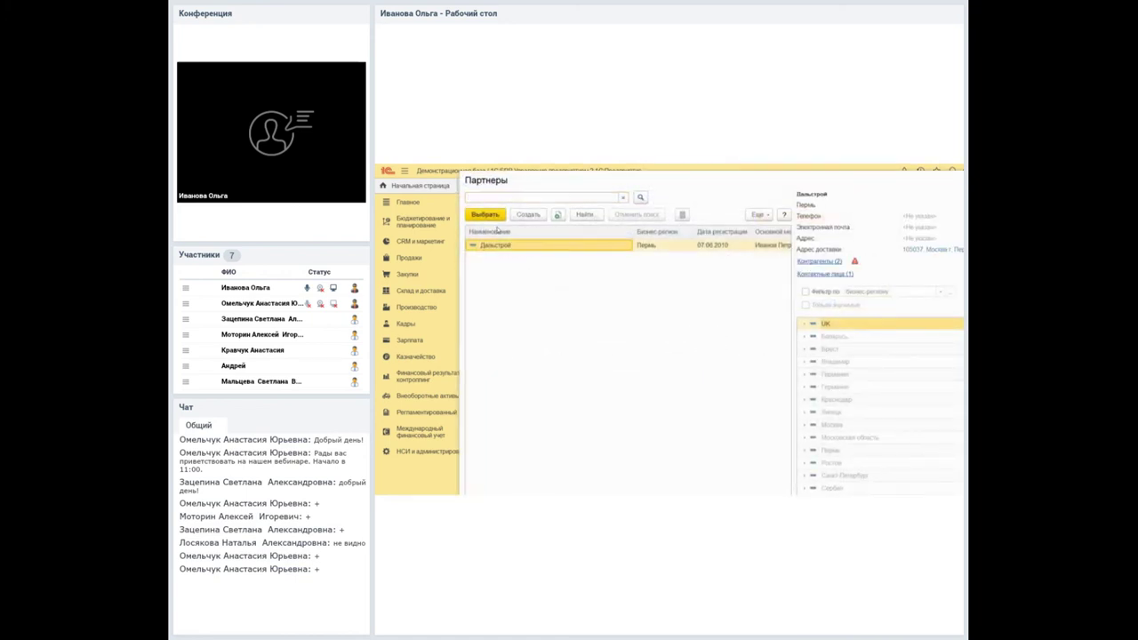
key(Escape)
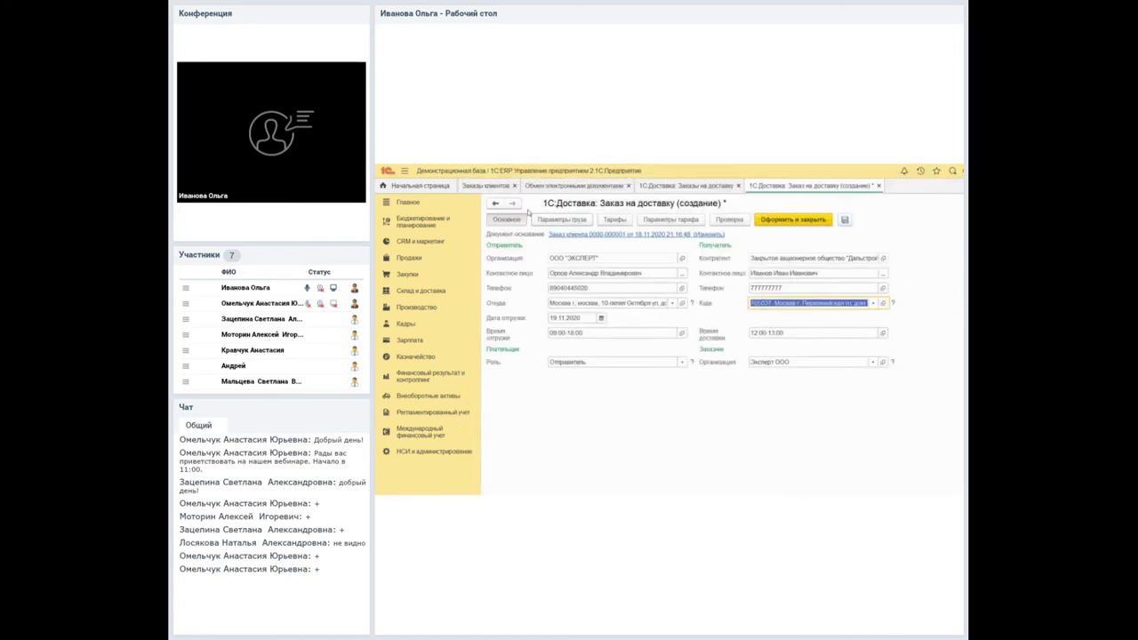
click(536, 215)
click(553, 250)
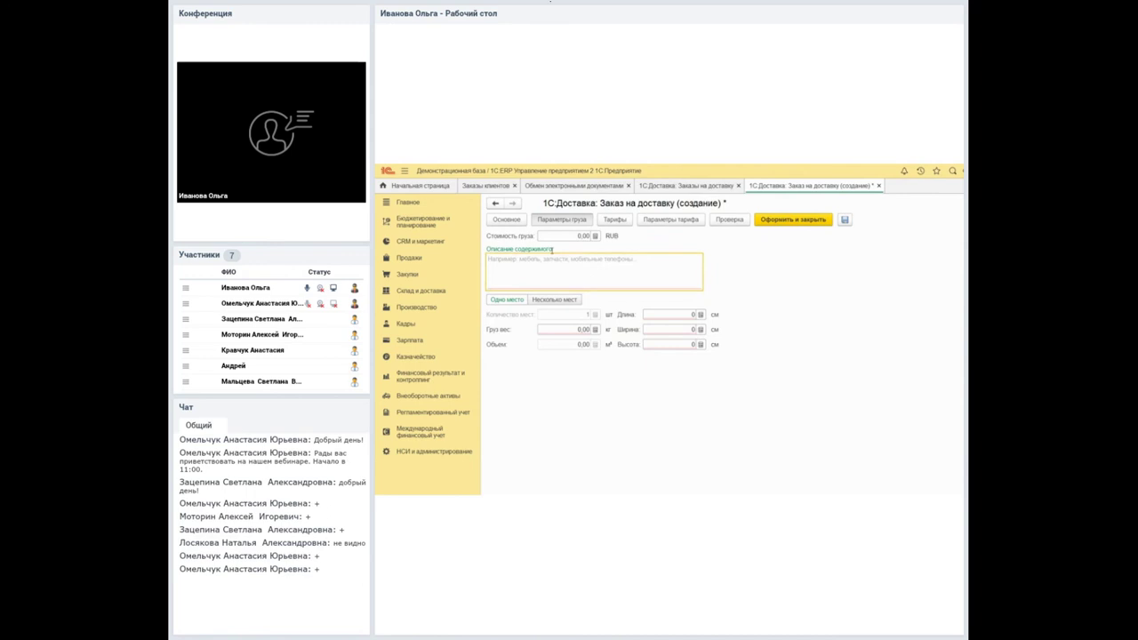
Enter cargo value 10 000, a short description, weight 100 kg, size 45×45×200 cm, and submit.
key(shift+Tab)
text(100)
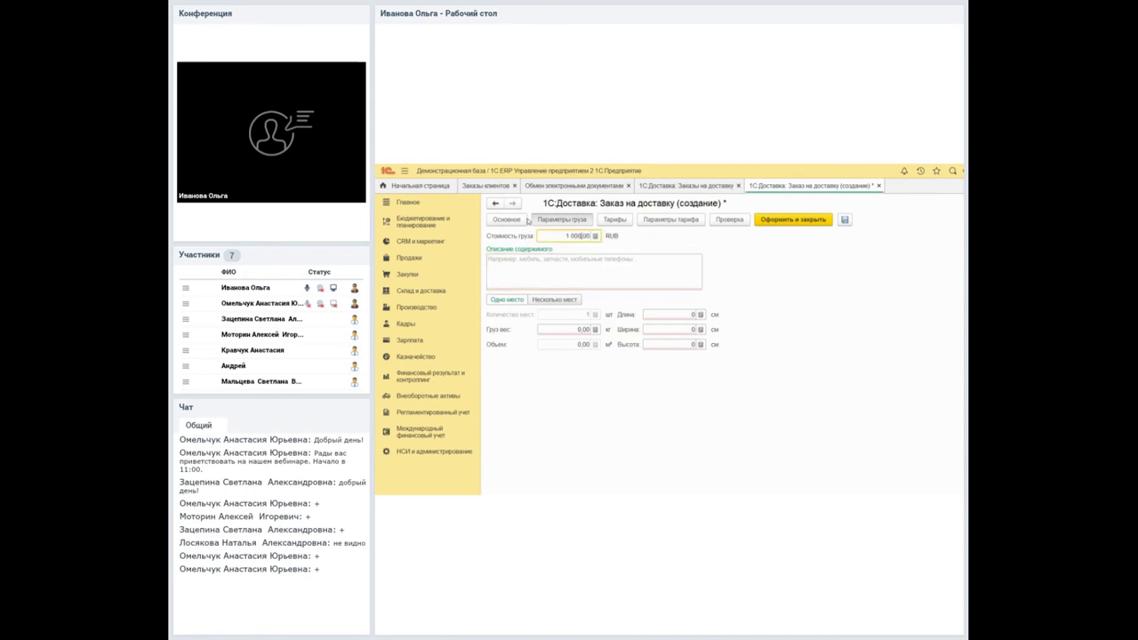
key(Tab)
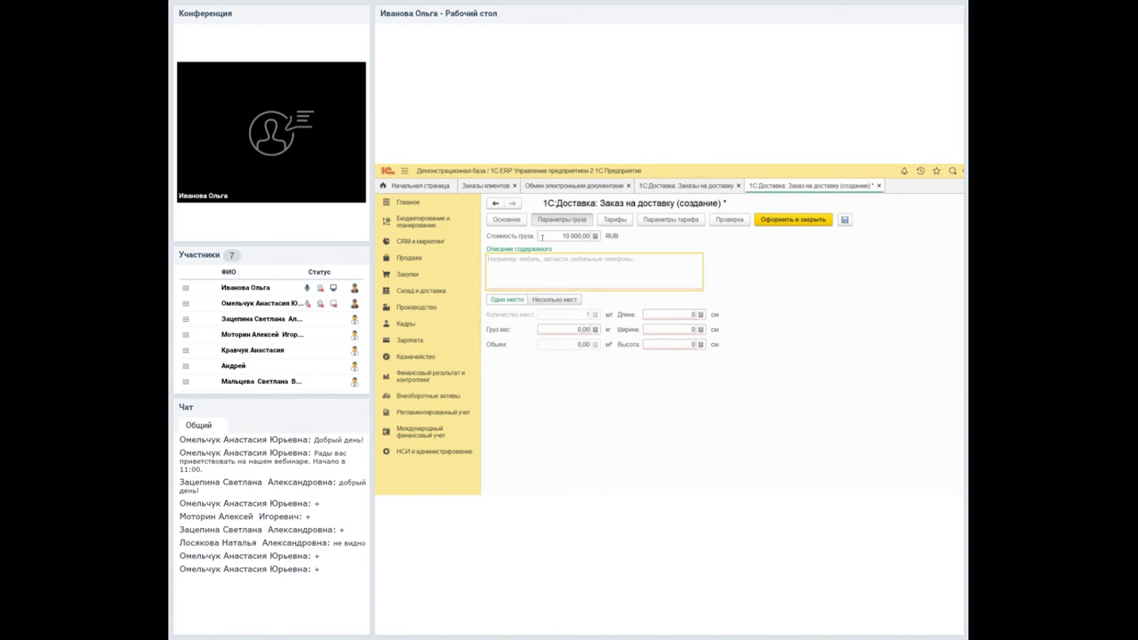
text(кол)
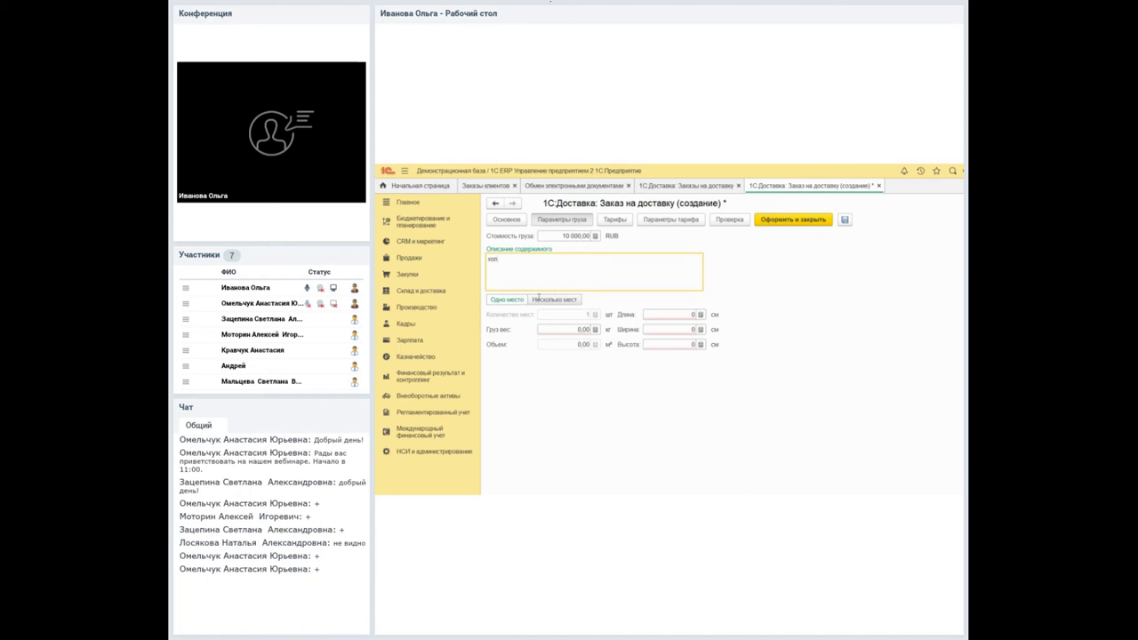
click(523, 300)
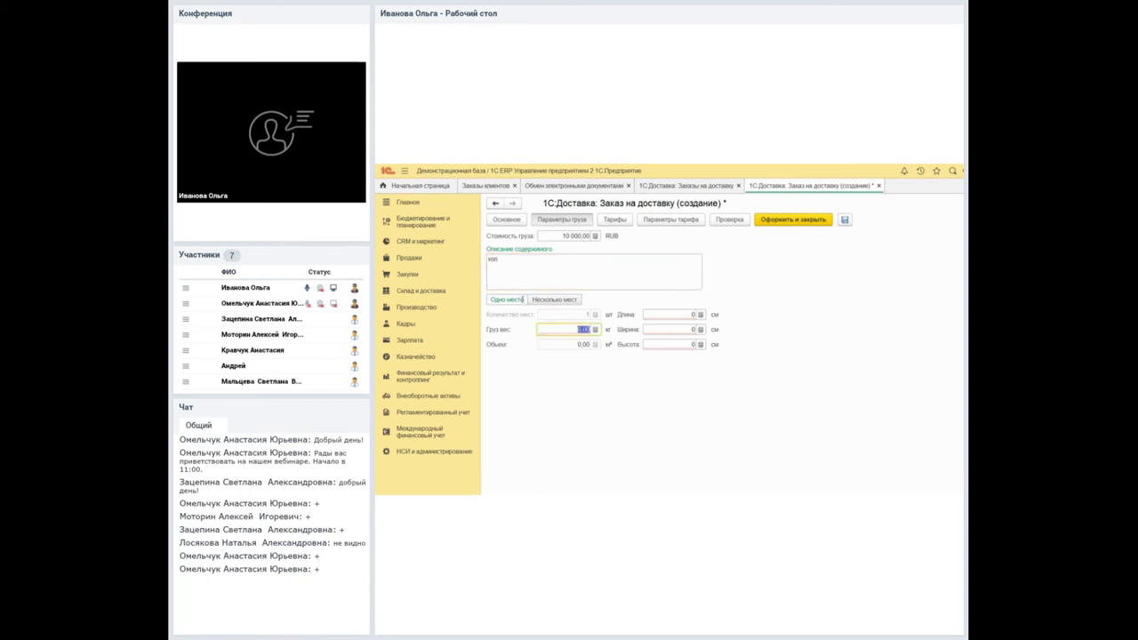
text(10)
key(Tab)
key(Tab)
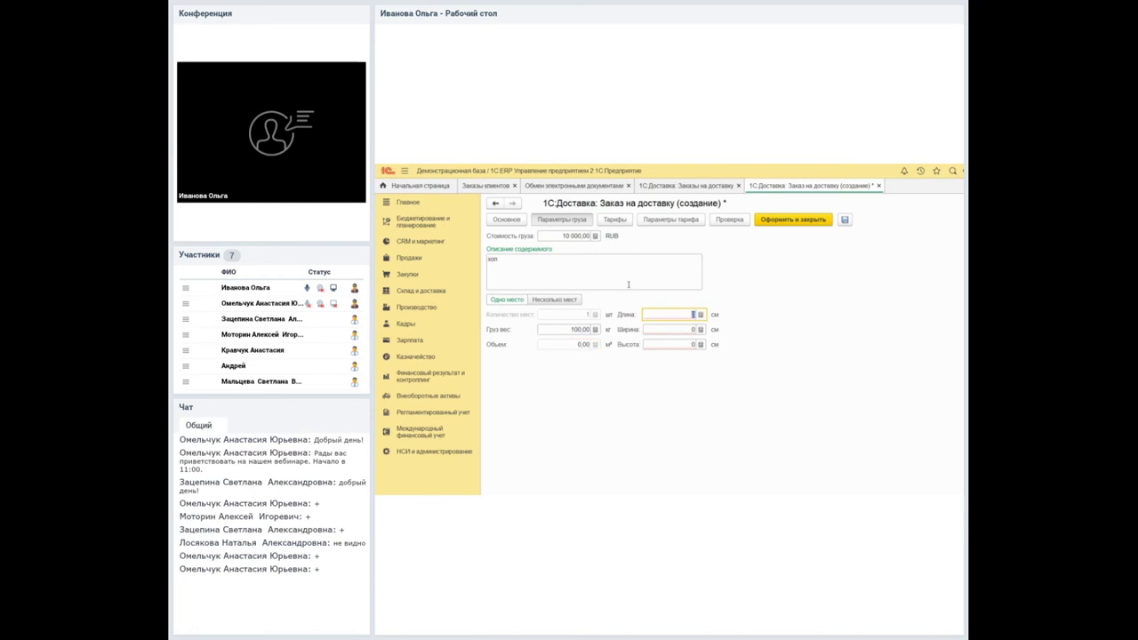
text(45)
key(Tab)
text(45)
key(Tab)
text(200)
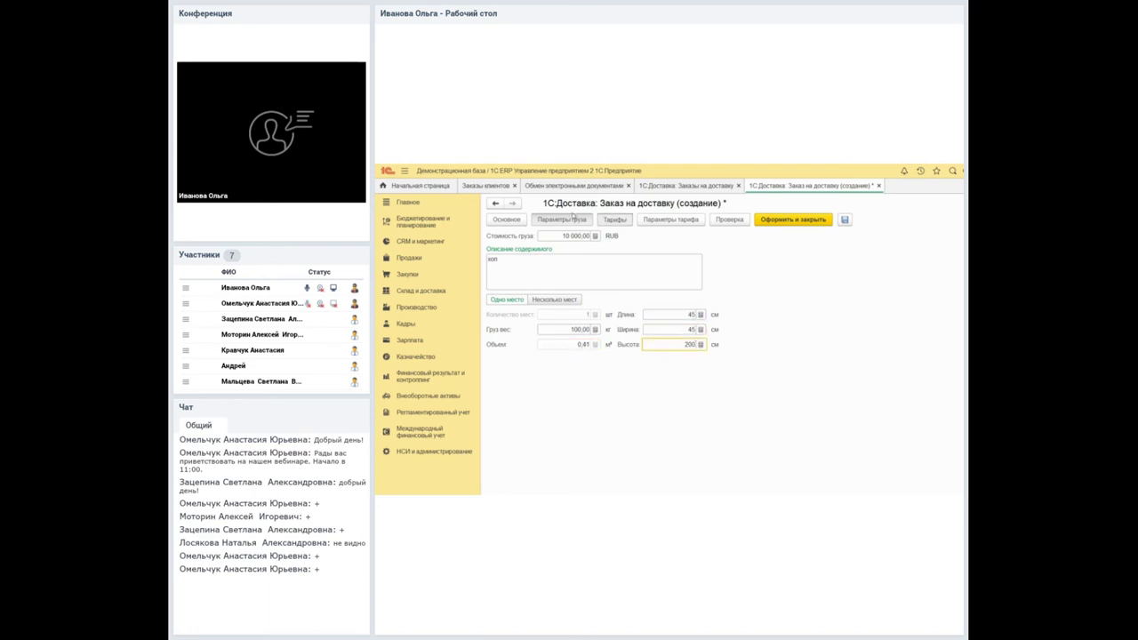
key(ctrl+Return)
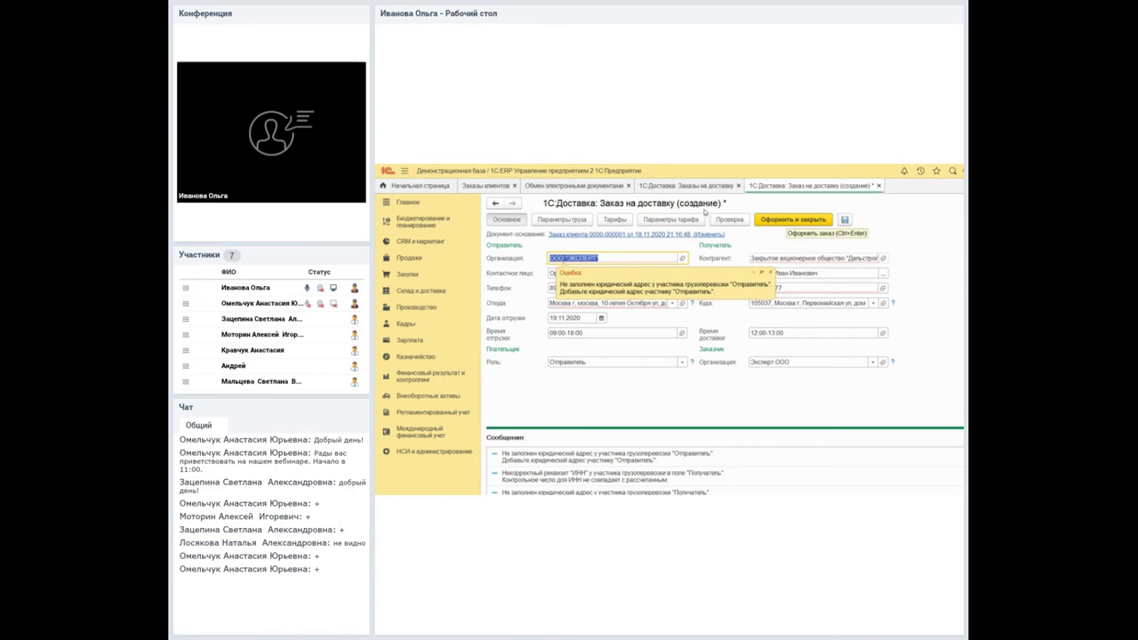
Confirm the 1С:Доставка delivery orders list is empty and open its Действия menu.
click(649, 186)
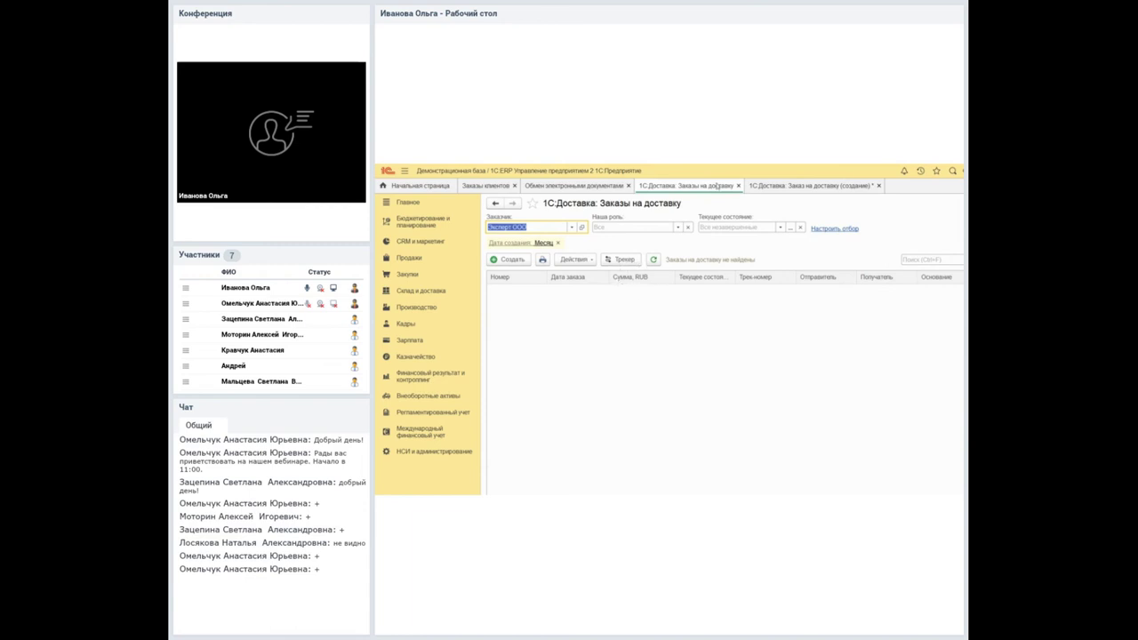
click(750, 186)
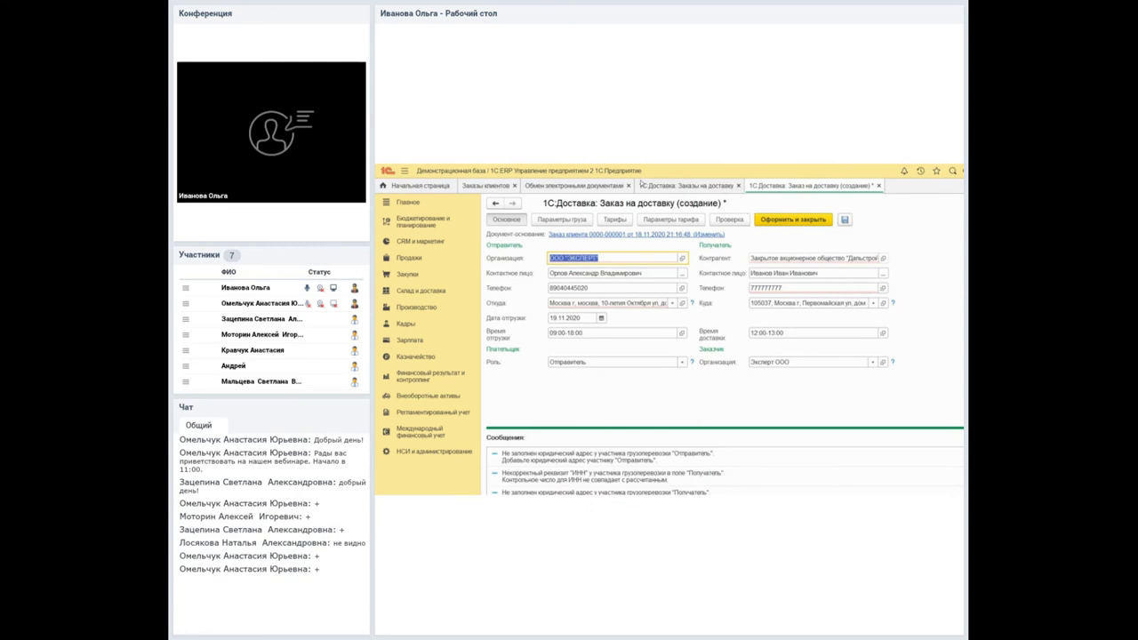
click(675, 186)
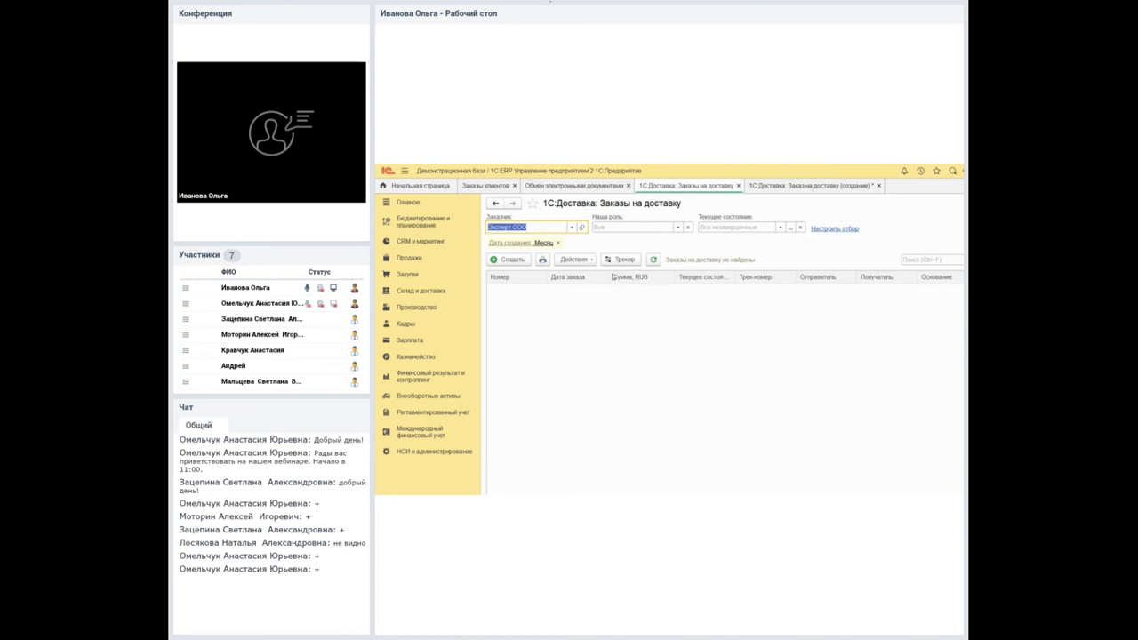
click(574, 259)
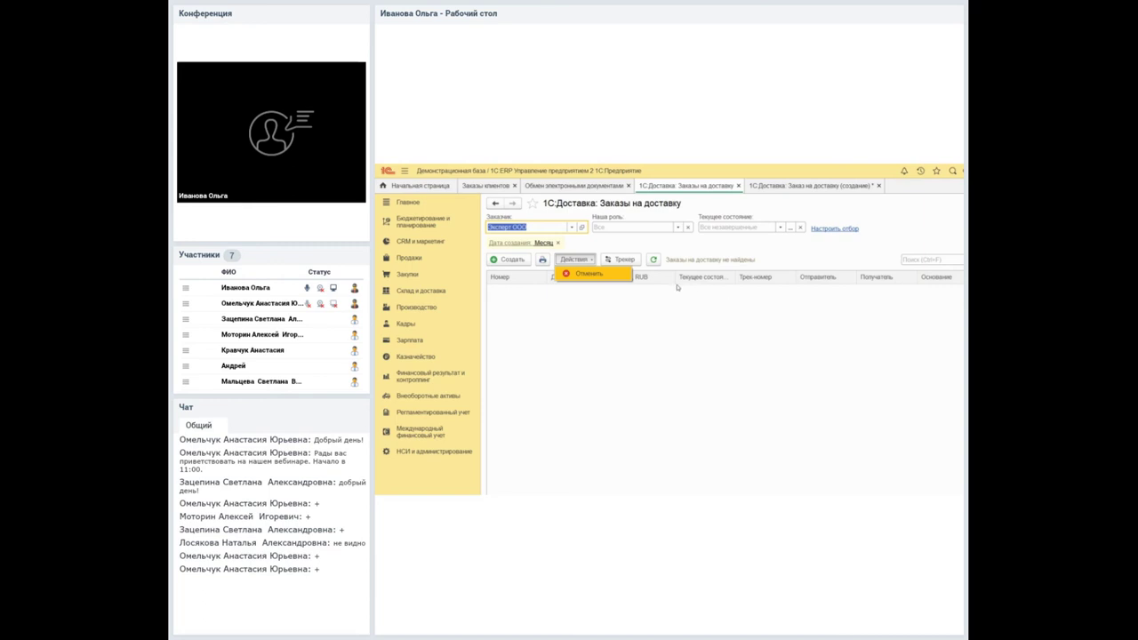
Review order ТД00-000003 in the Склад и доставка > Доставка workplace, then go to Заказы клиентов.
click(422, 290)
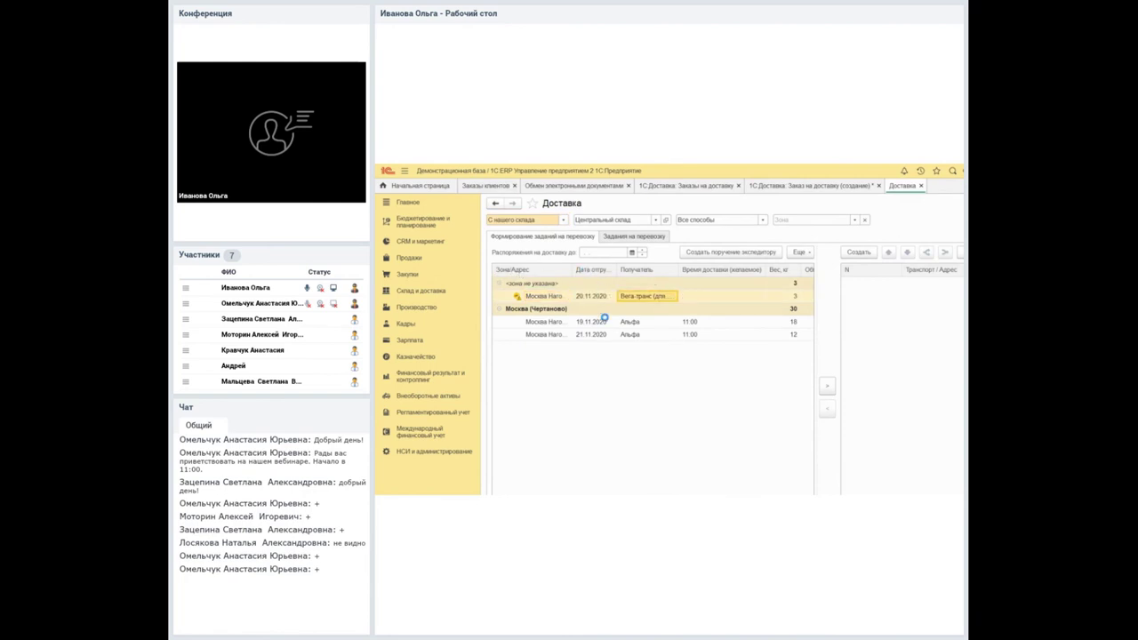
double_click(599, 330)
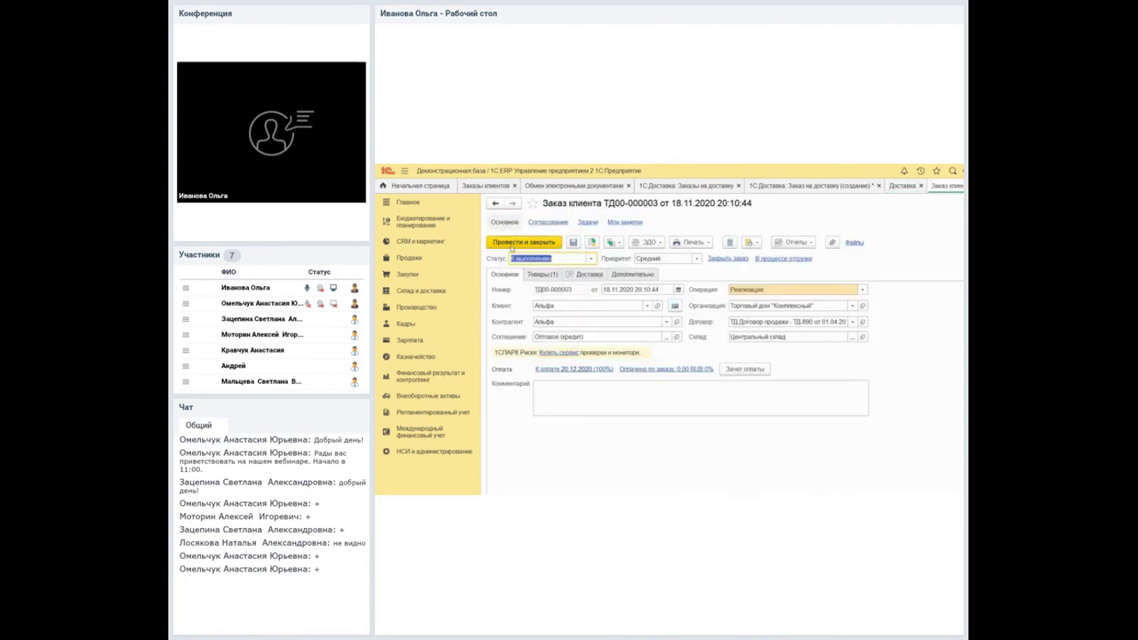
click(957, 196)
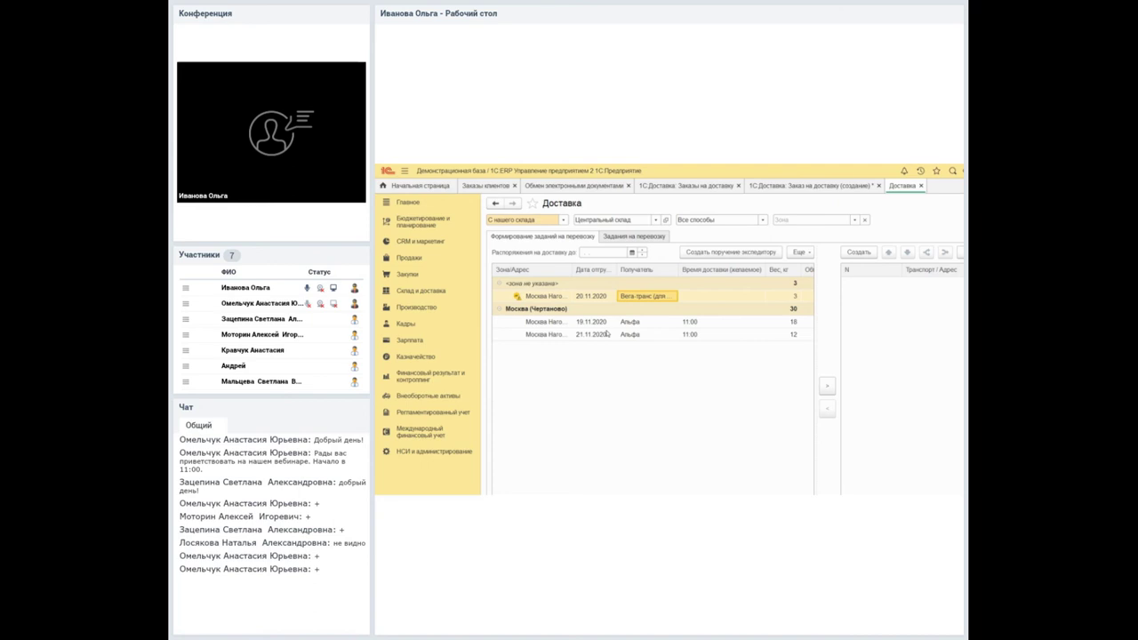
key(Left)
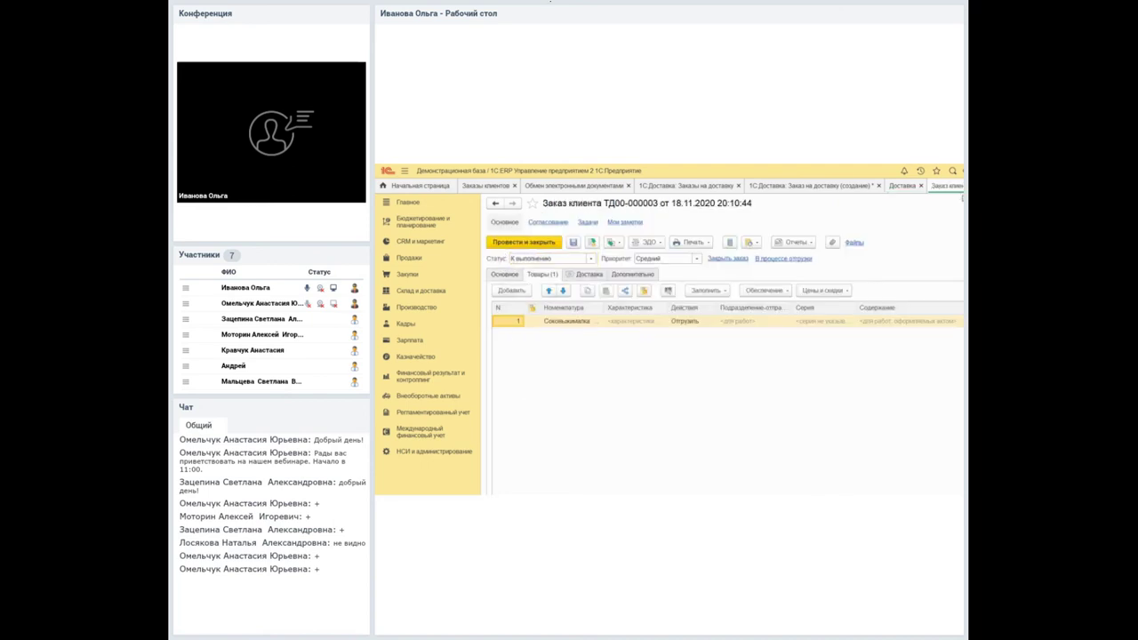
key(Escape)
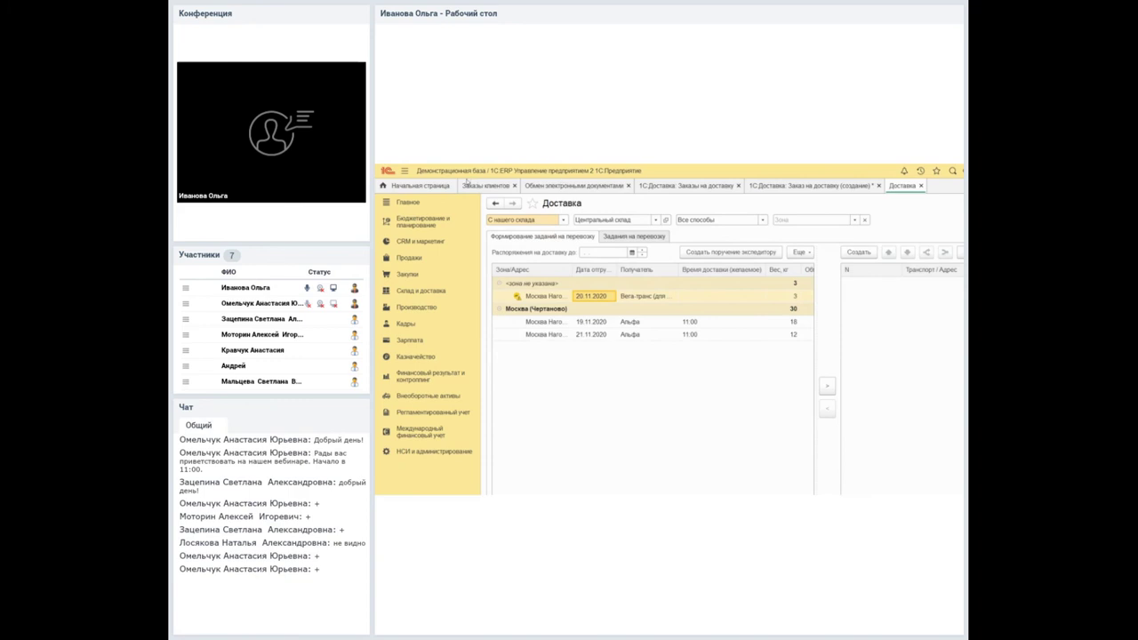
click(486, 185)
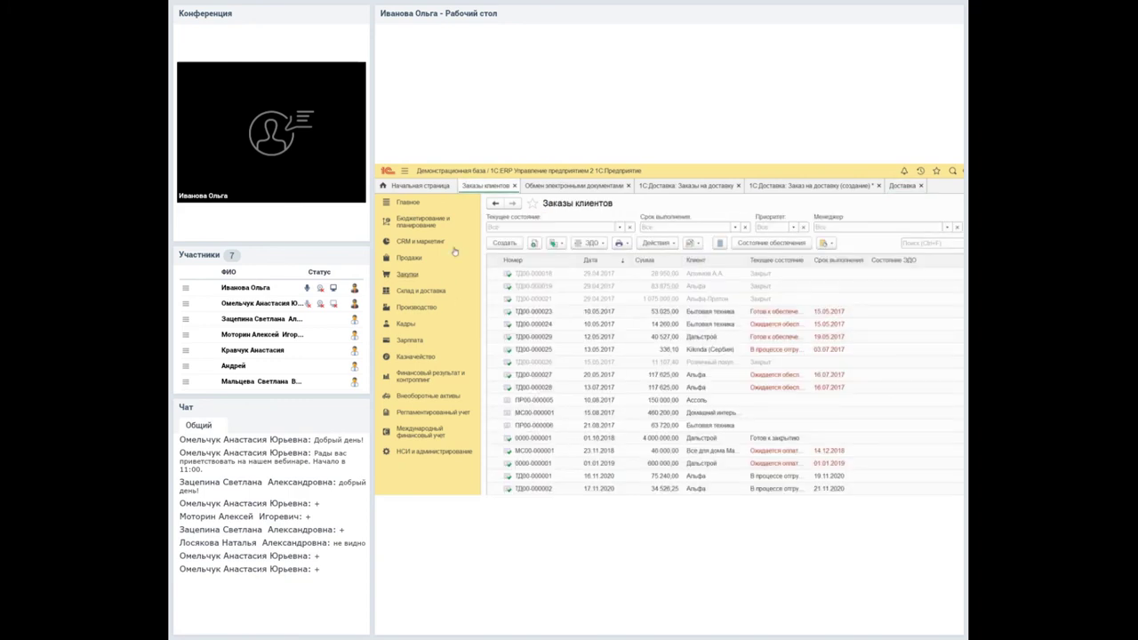
double_click(569, 437)
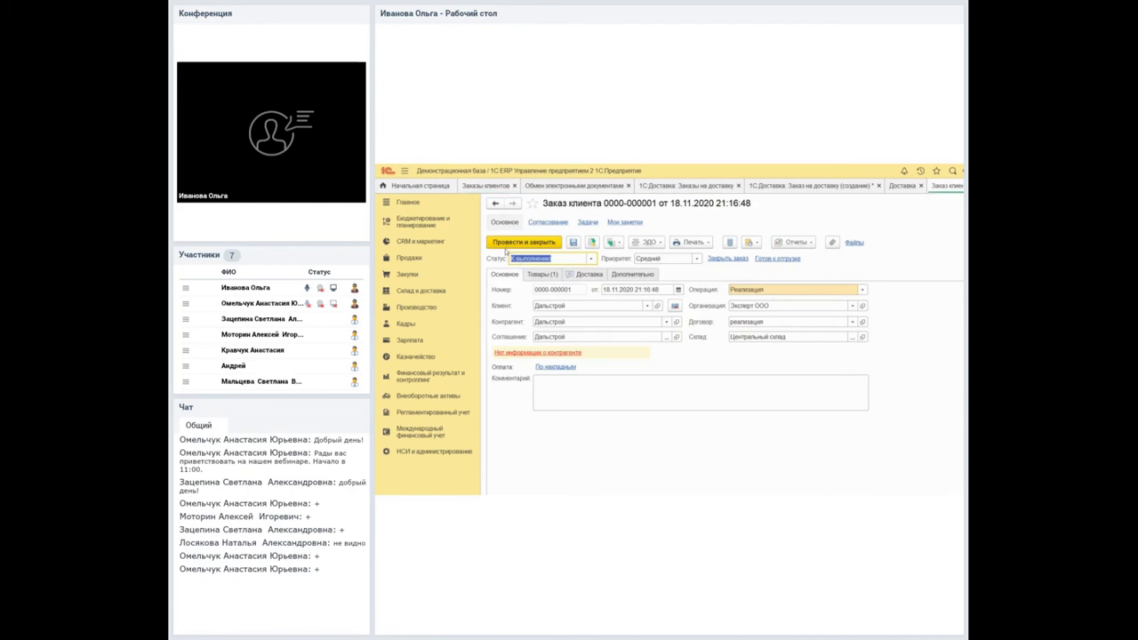
click(541, 273)
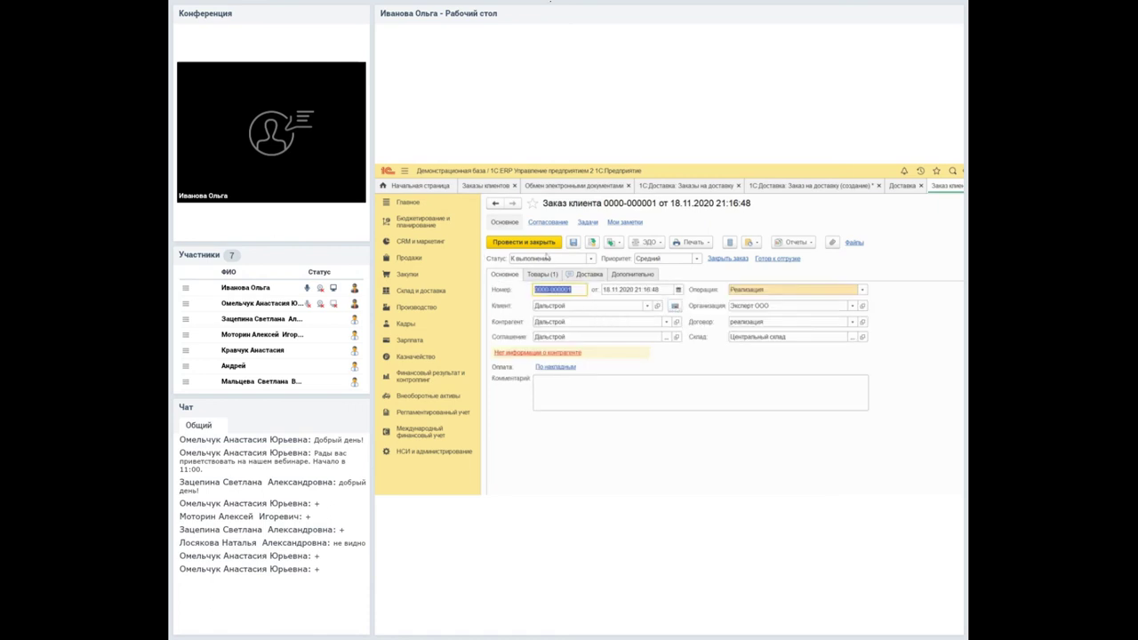
key(ctrl+Page_Down)
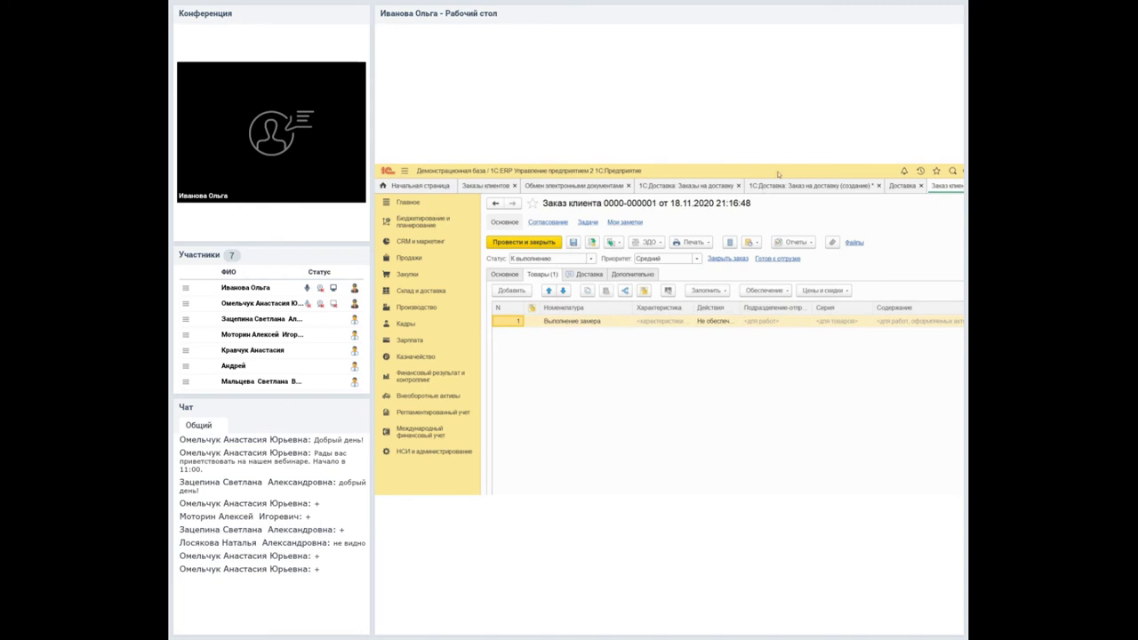
click(753, 185)
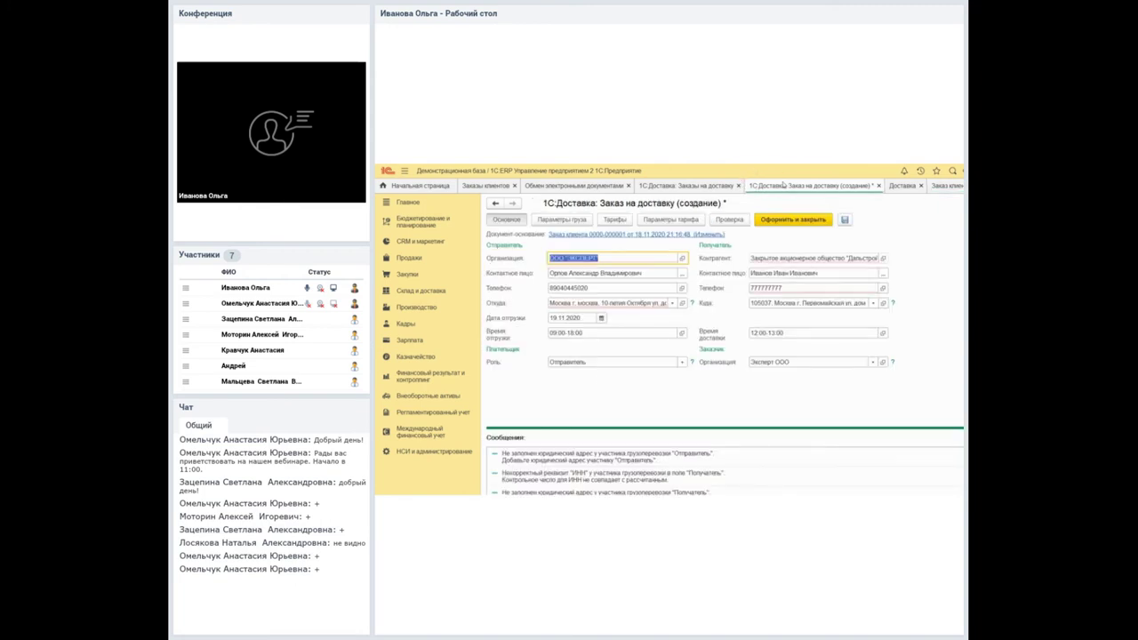
key(ctrl+Tab)
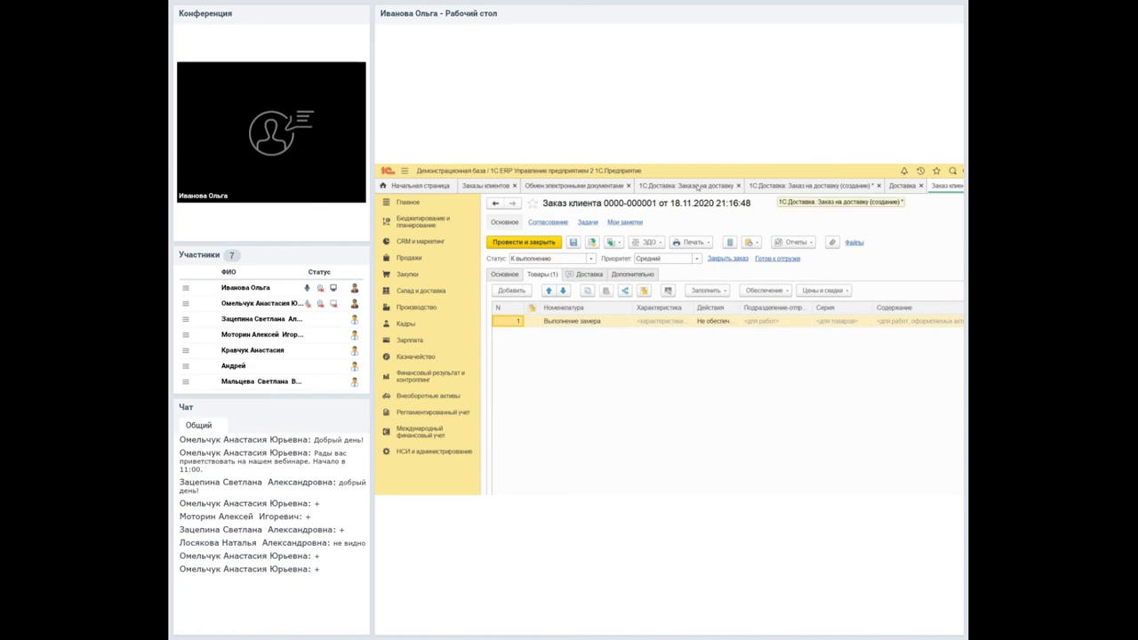
click(613, 242)
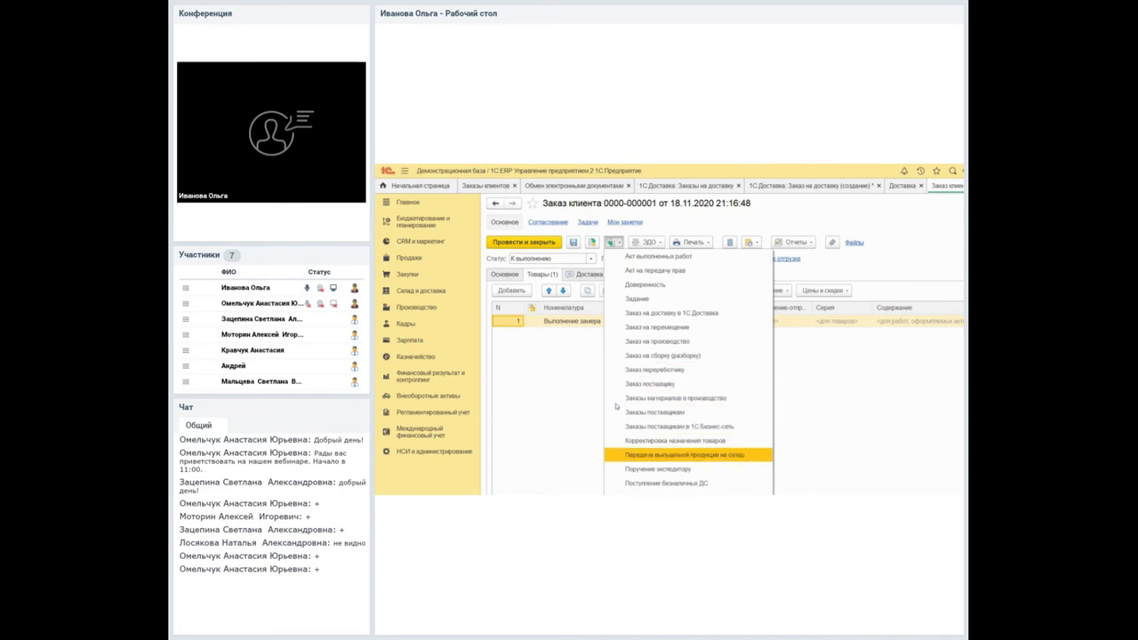
click(658, 469)
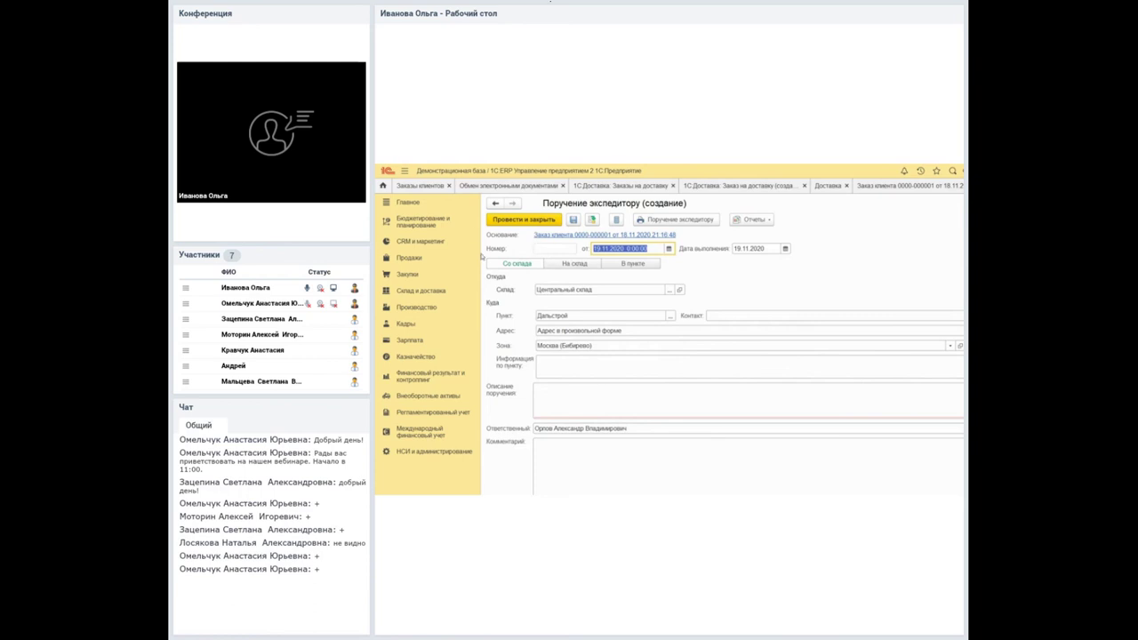
key(Tab)
key(Down)
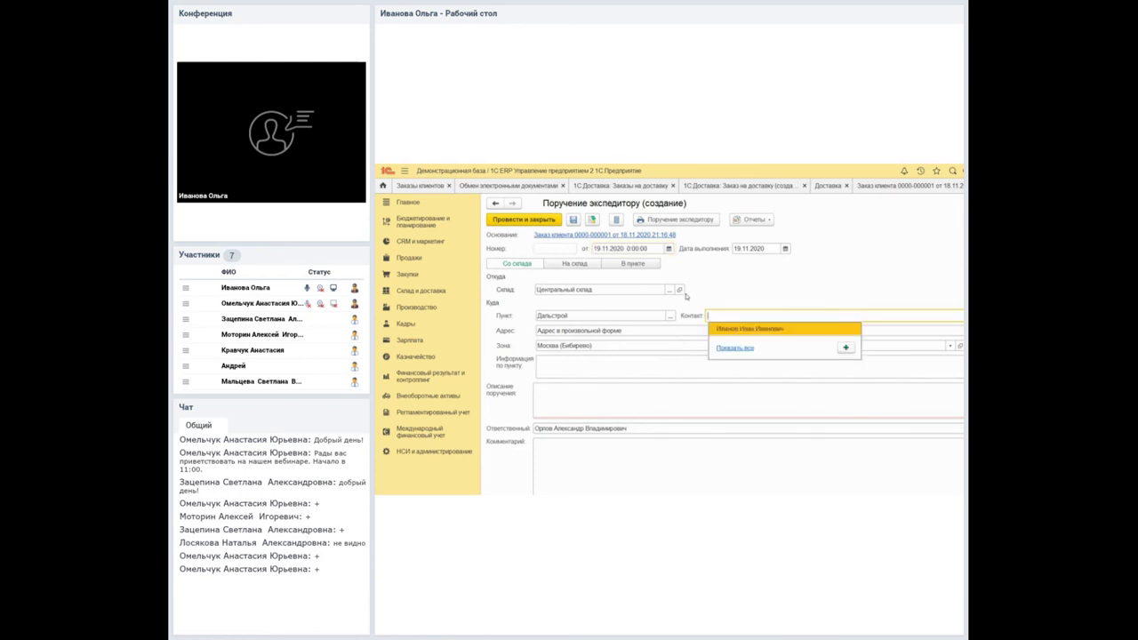
key(Return)
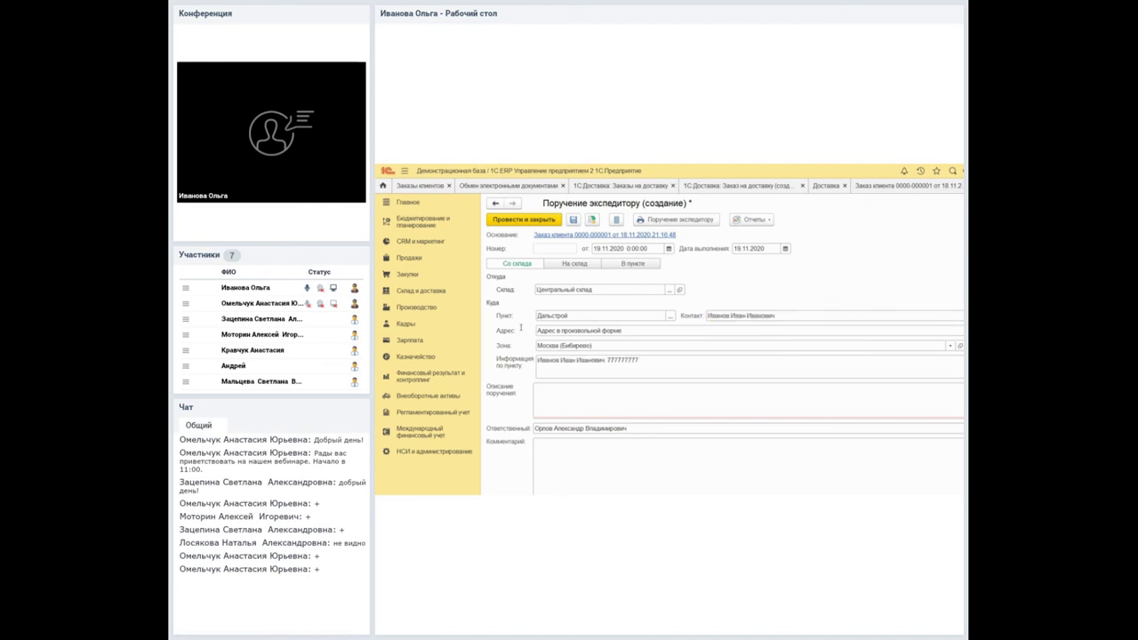
drag(560, 360, 641, 360)
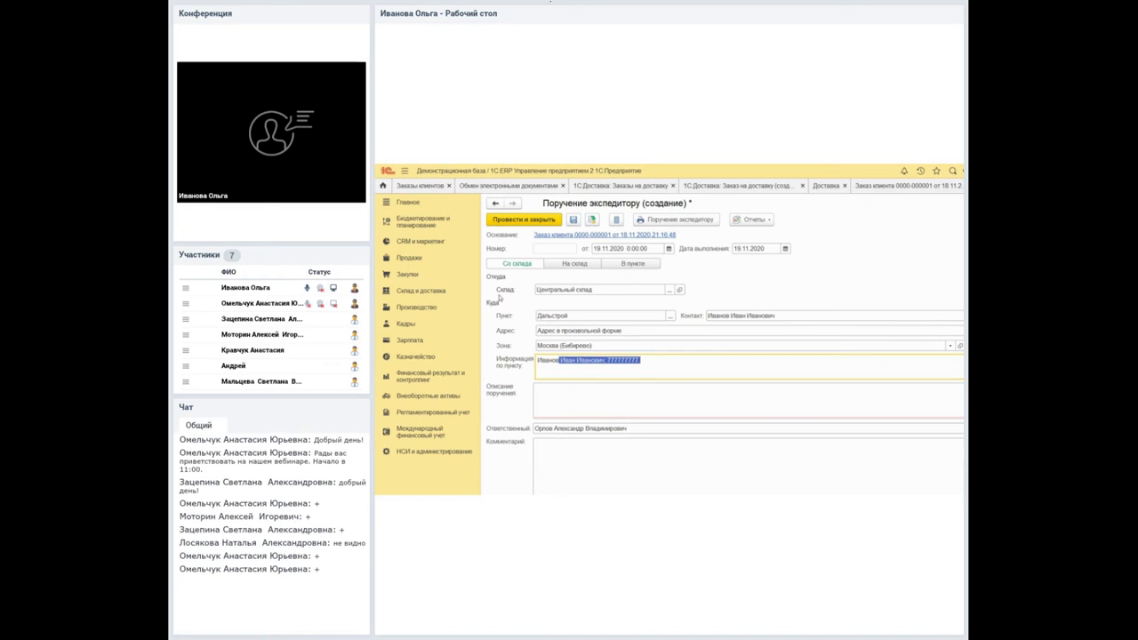
key(shift+Tab)
key(Down)
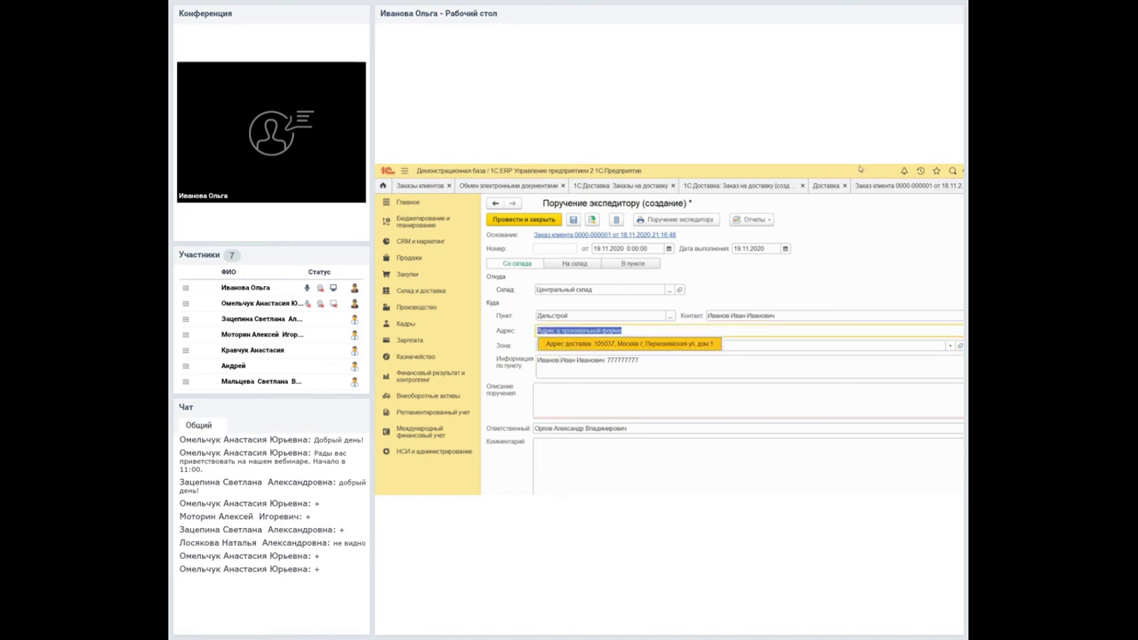
key(Return)
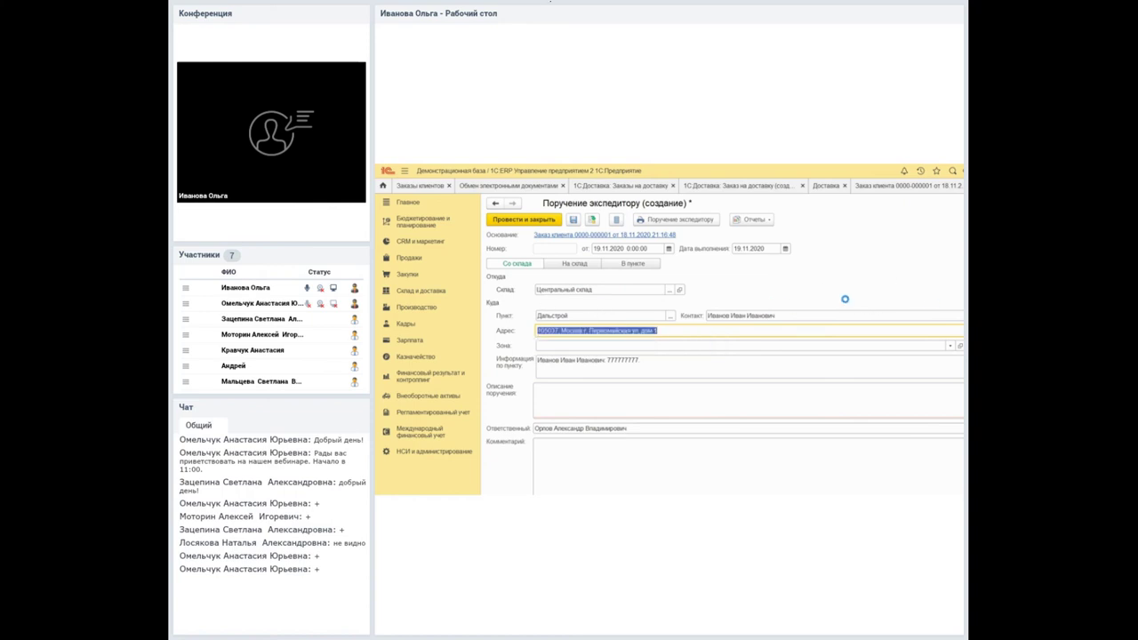
key(F4)
key(Escape)
key(alt+Down)
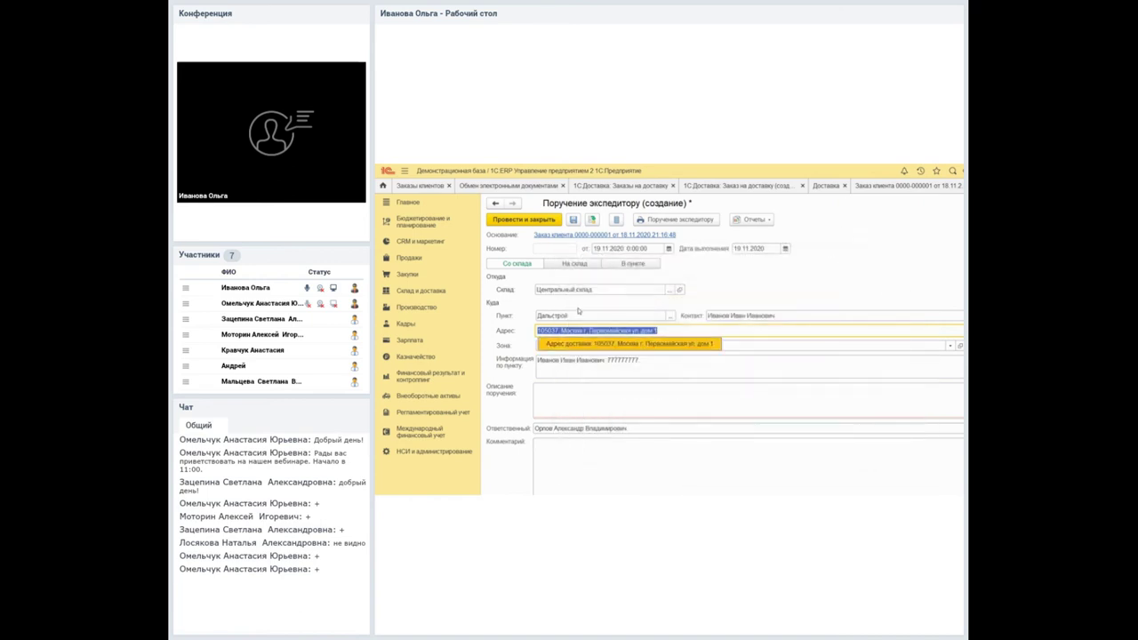
key(Escape)
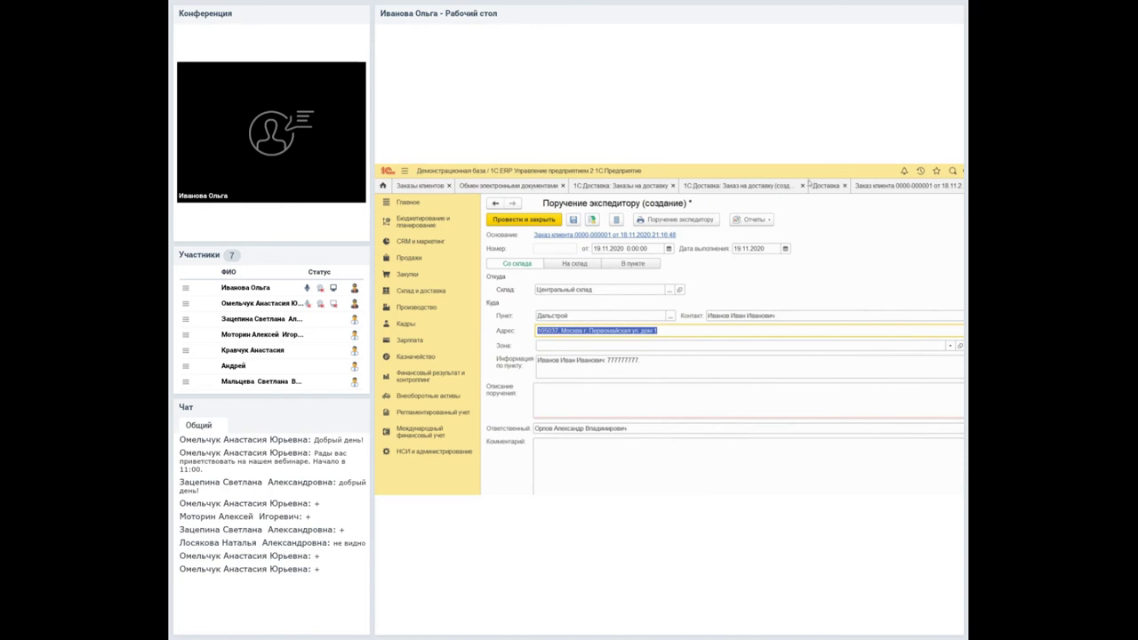
click(955, 199)
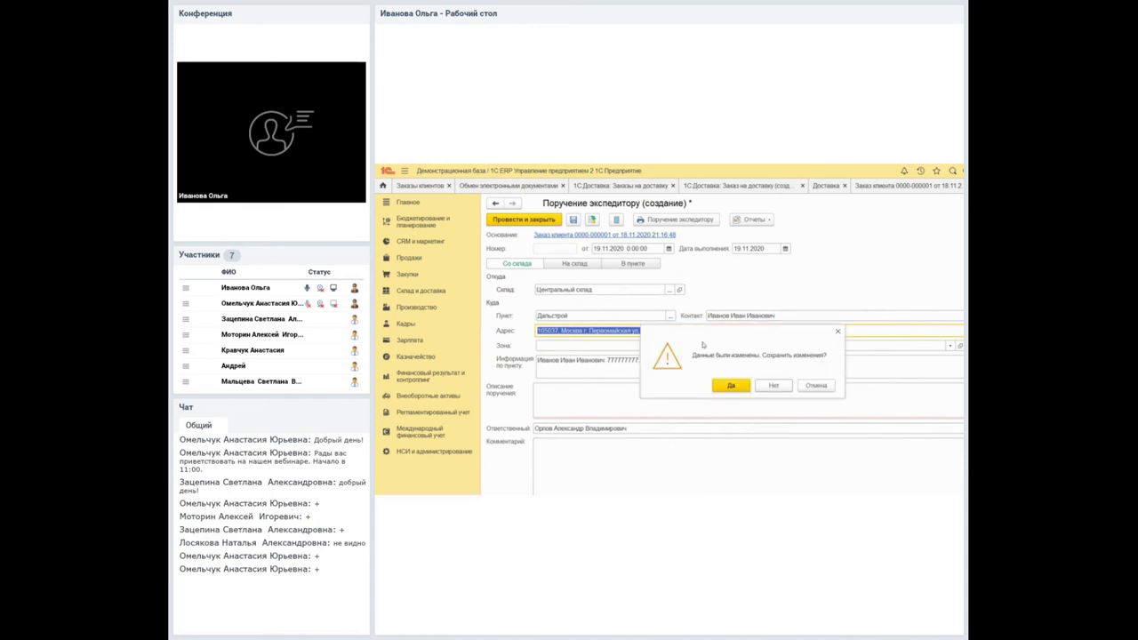
click(773, 386)
click(611, 242)
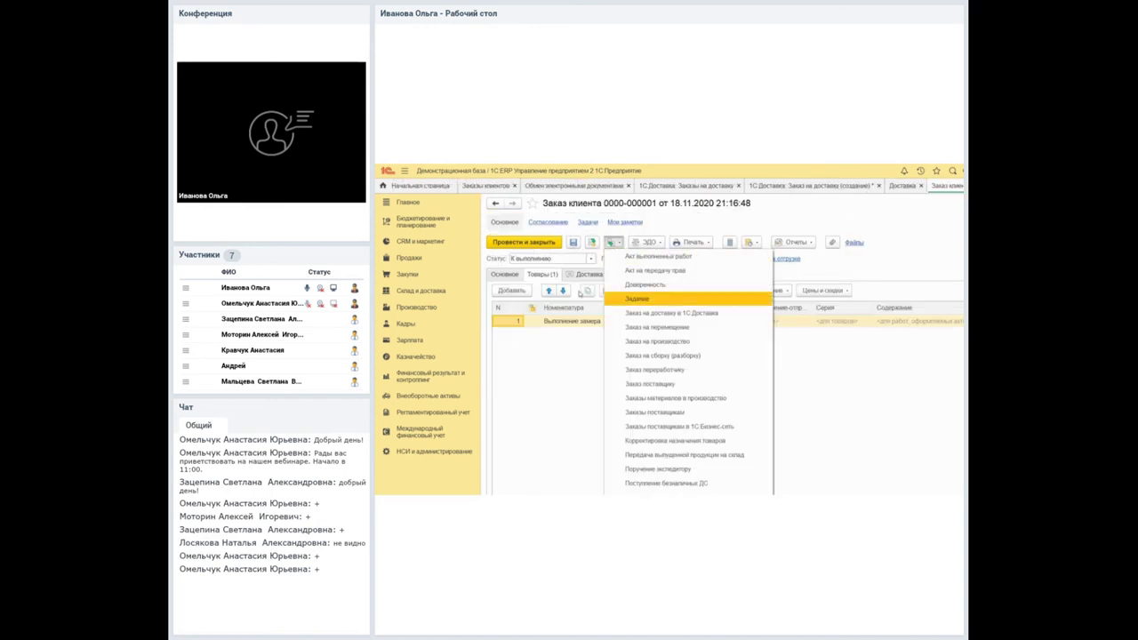
Create a Поручение экспедитору from the order with the suggested contact and a person's name as description.
click(622, 469)
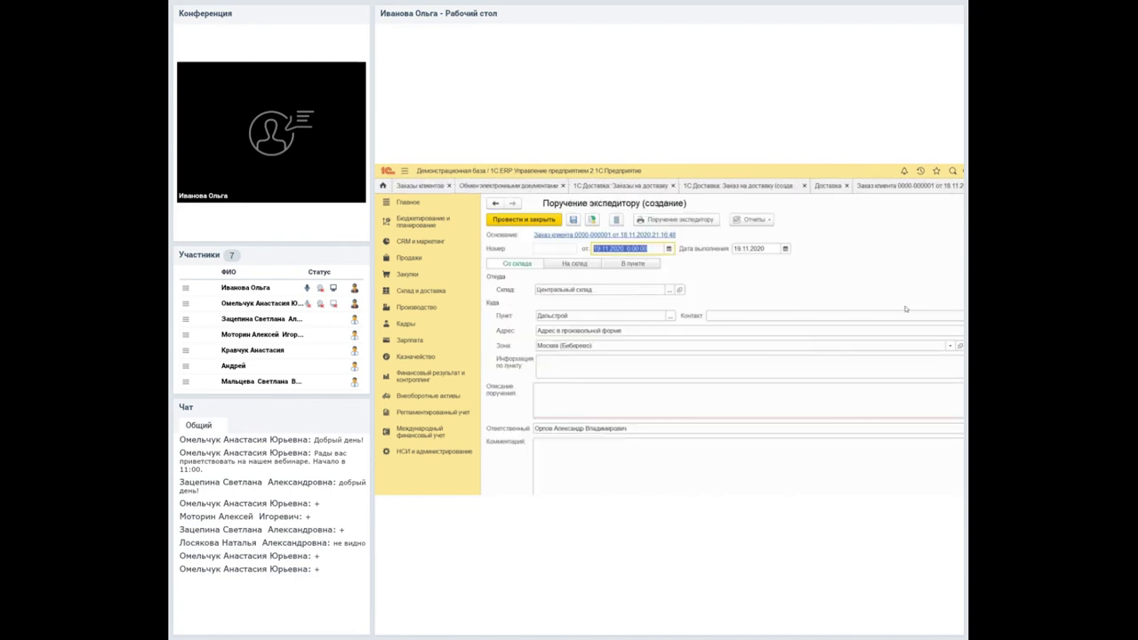
click(948, 332)
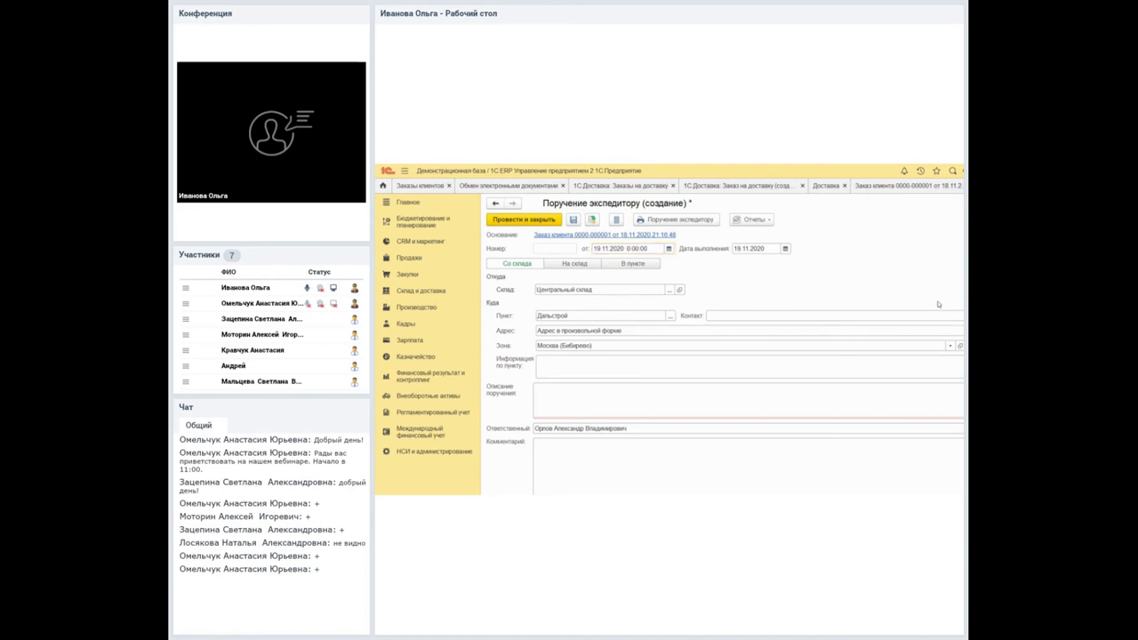
click(816, 315)
key(Down)
key(Return)
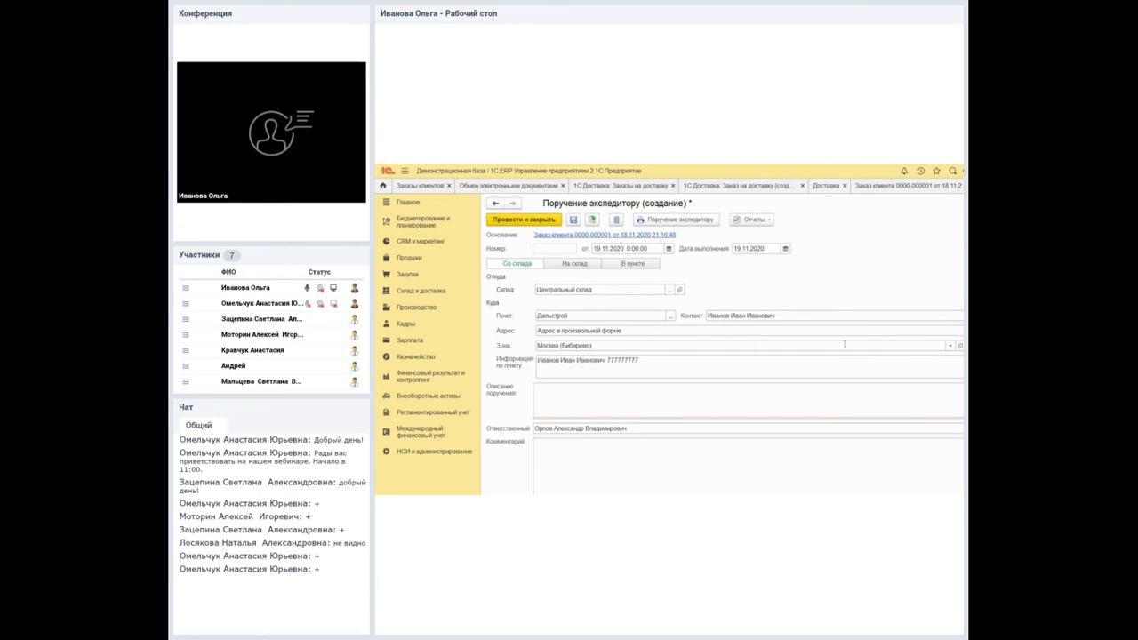
key(Tab)
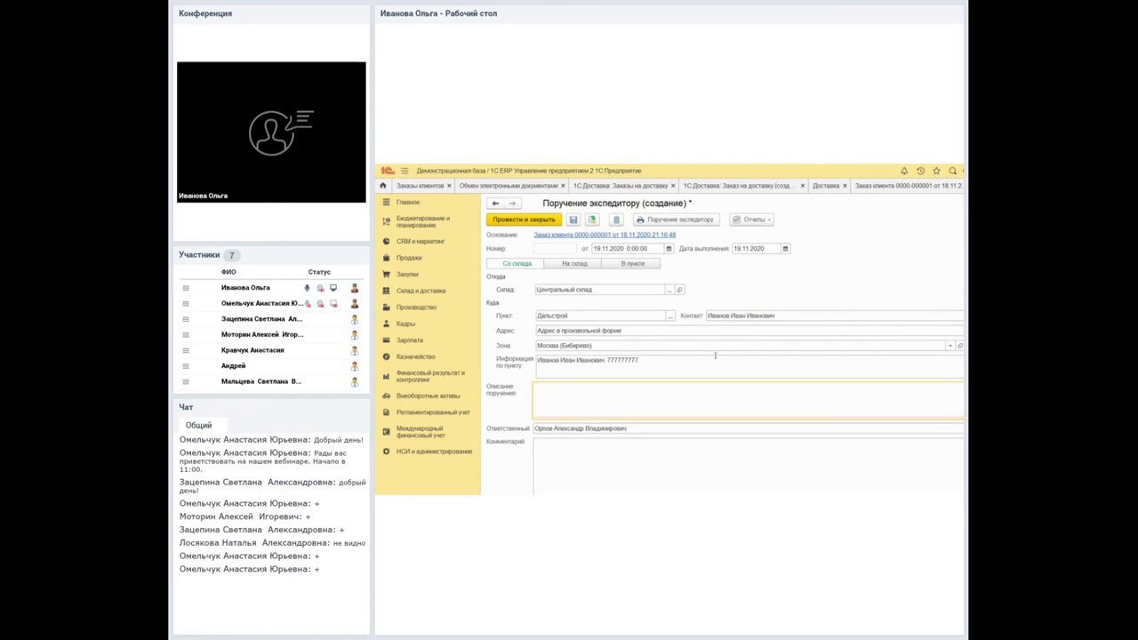
text(Иванов)
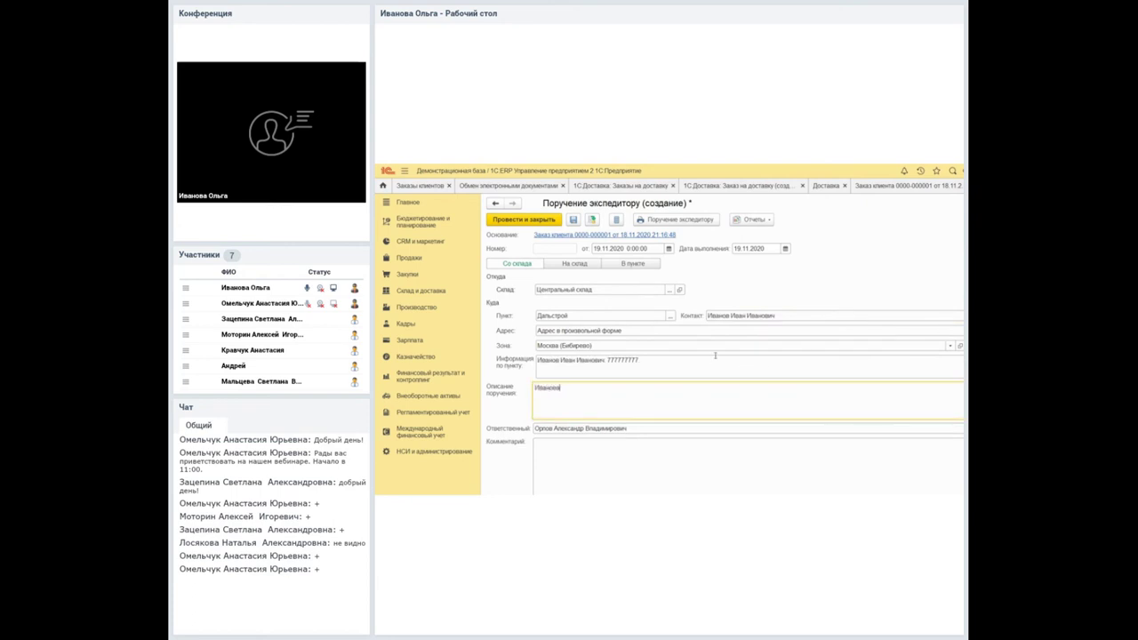
text( И.И)
key(Tab)
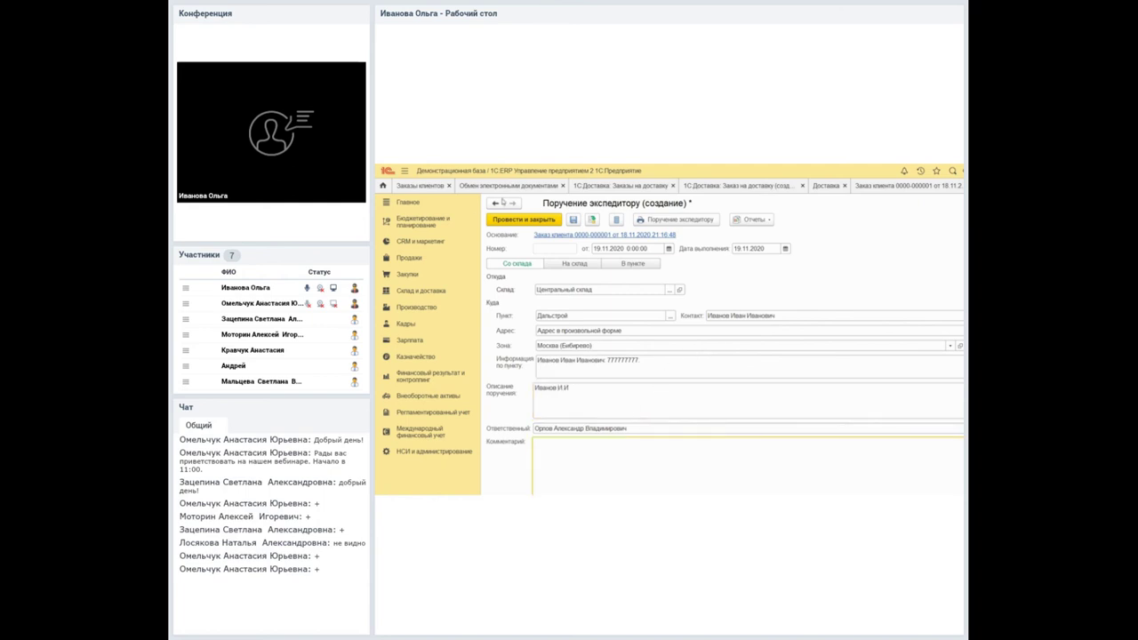
Post the forwarder assignment, print its form, and close it to return to the Доставка workspace.
click(592, 219)
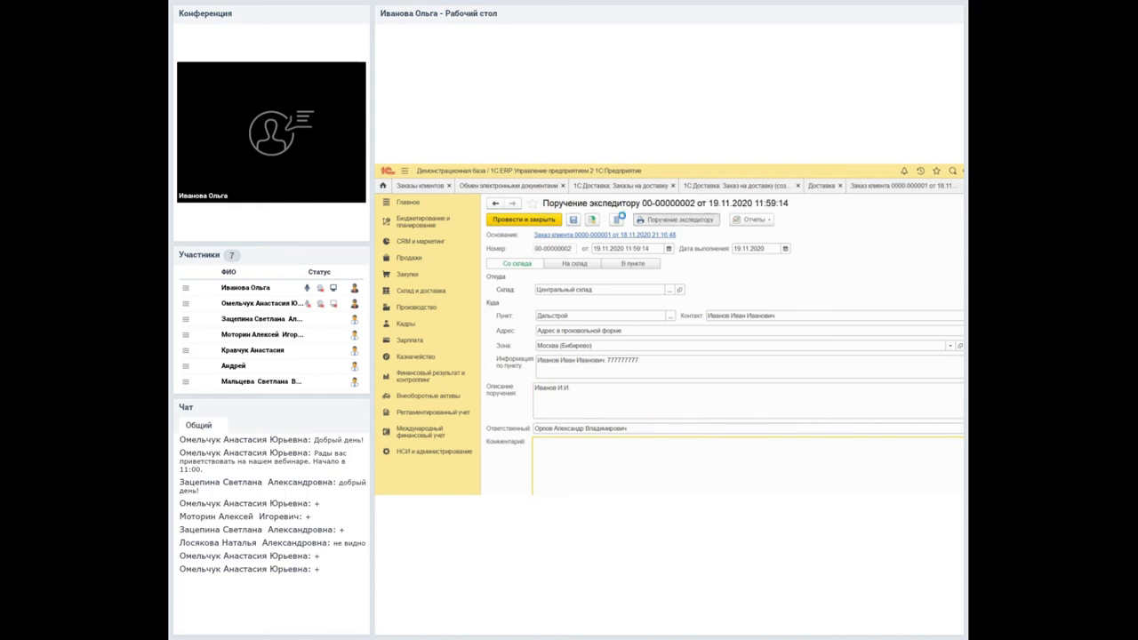
click(642, 218)
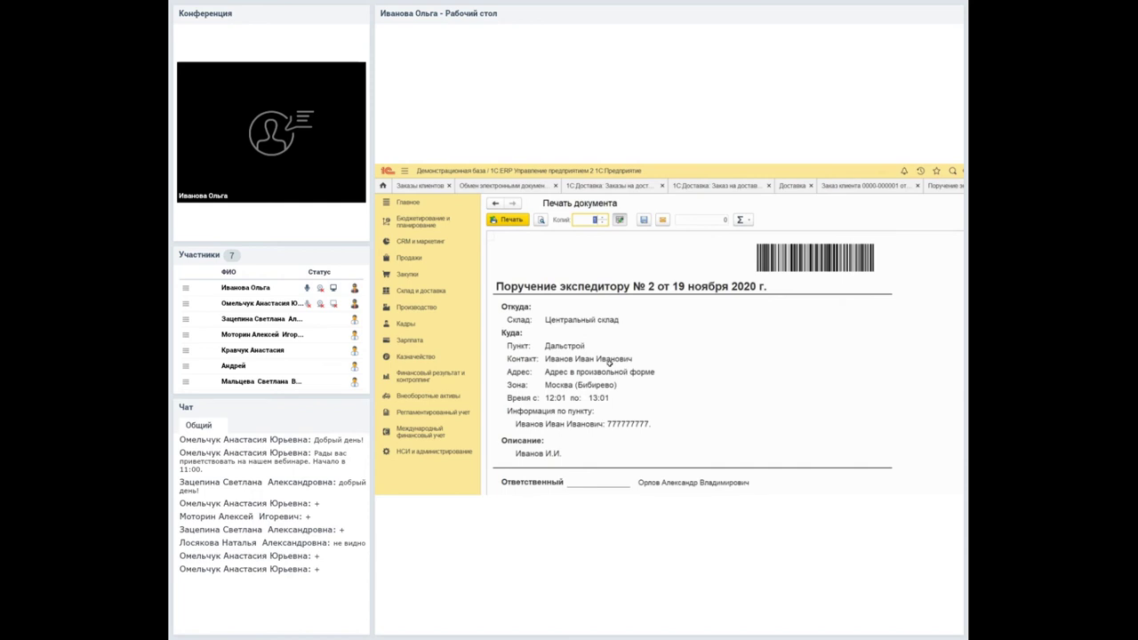
key(Escape)
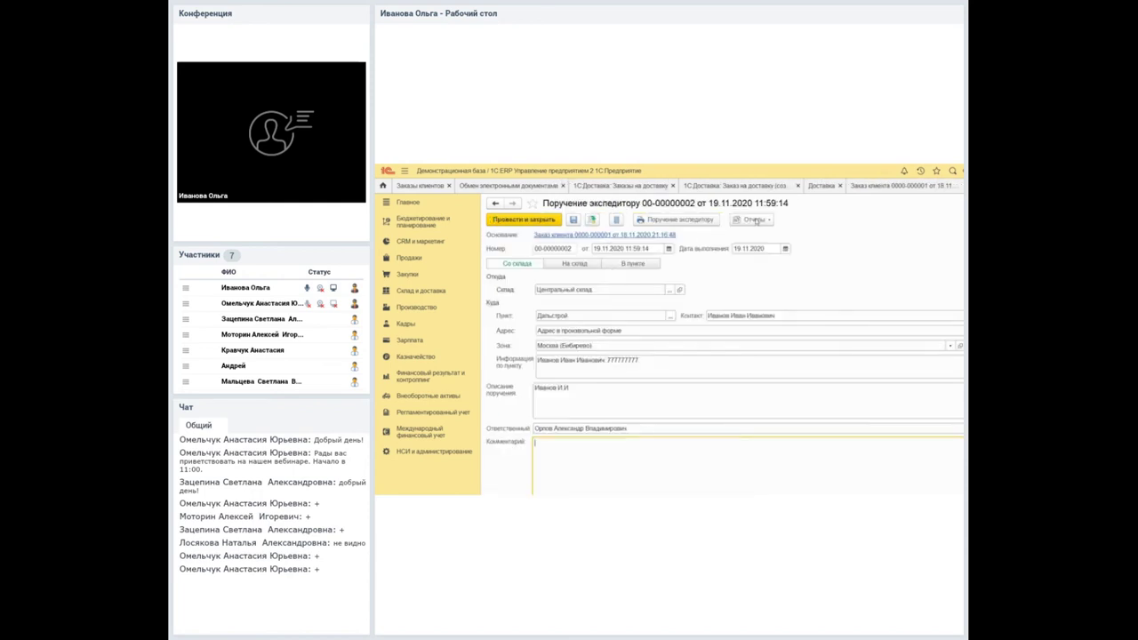
key(Escape)
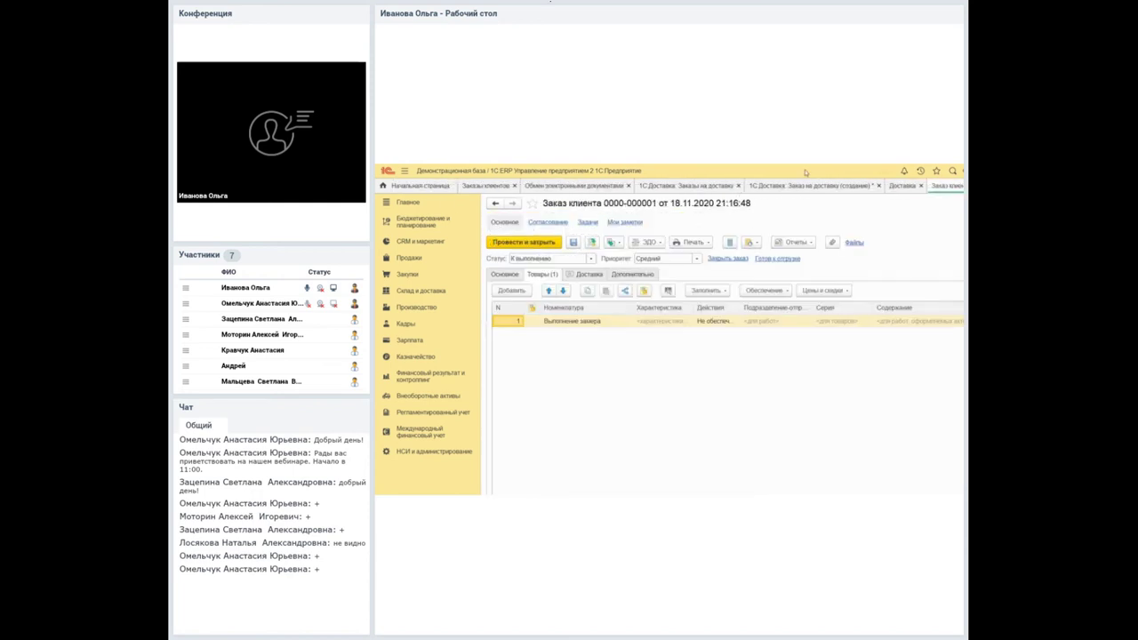
key(ctrl+shift+Tab)
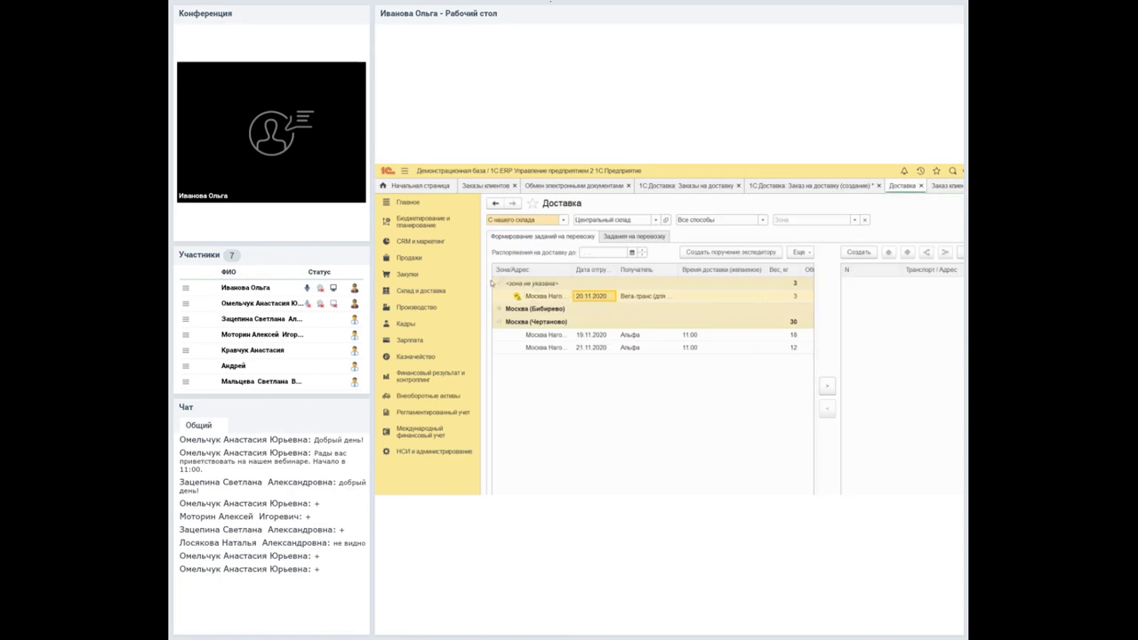